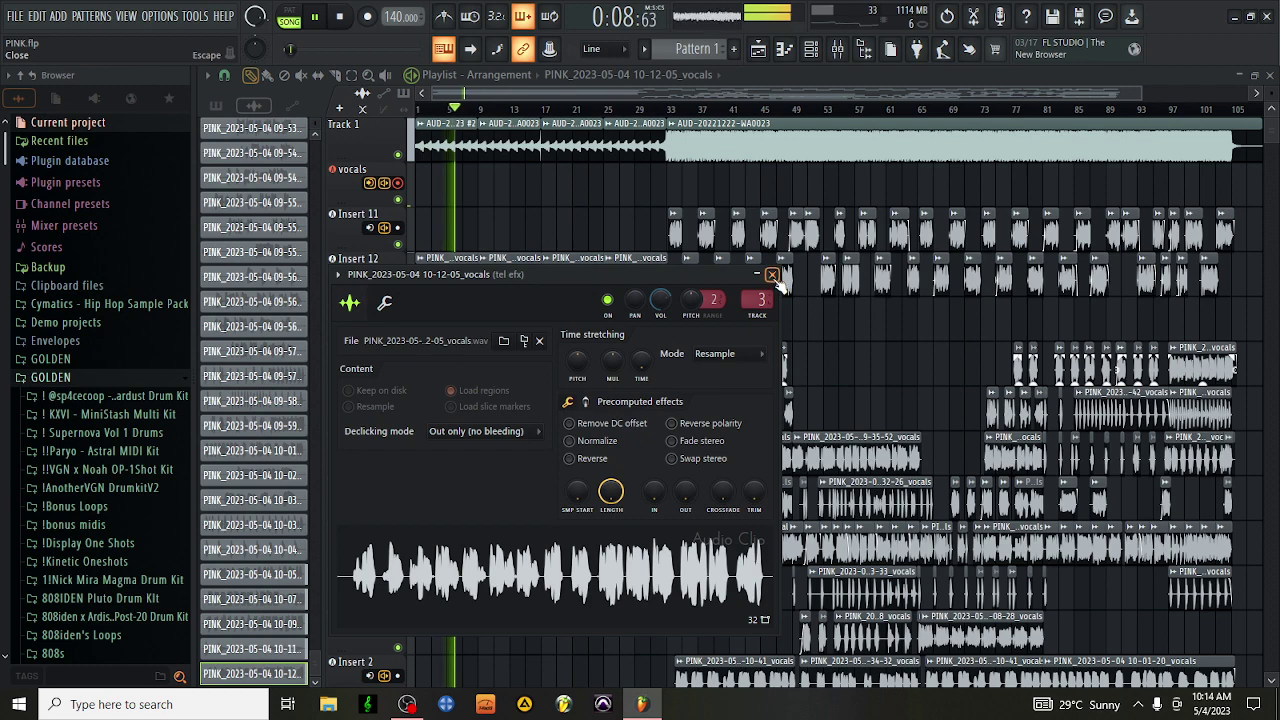
Step: Load the HalfTime effect into the first slot of the mixer track used by the AUD-20221222-WA0023 #2 clip
{"action": "left_click", "coordinate": [772, 274]}
{"action": "double_click", "coordinate": [735, 232]}
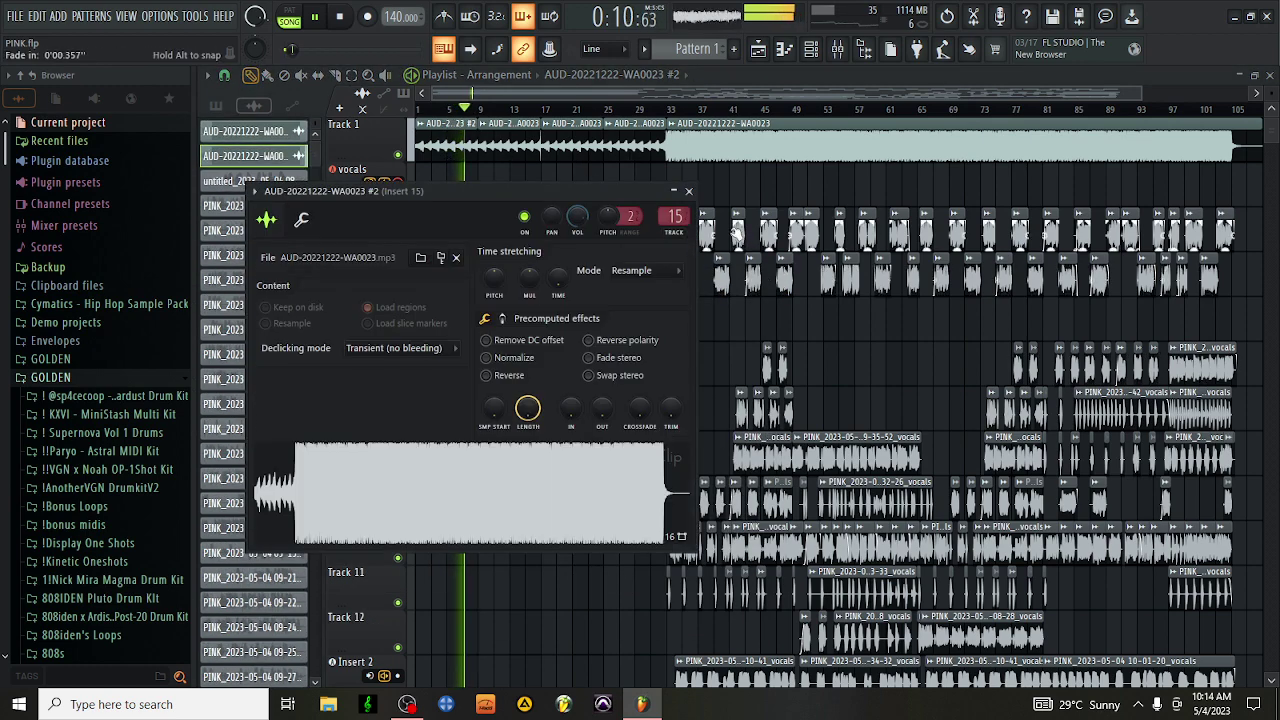
{"action": "left_click", "coordinate": [675, 217]}
{"action": "left_click", "coordinate": [958, 250]}
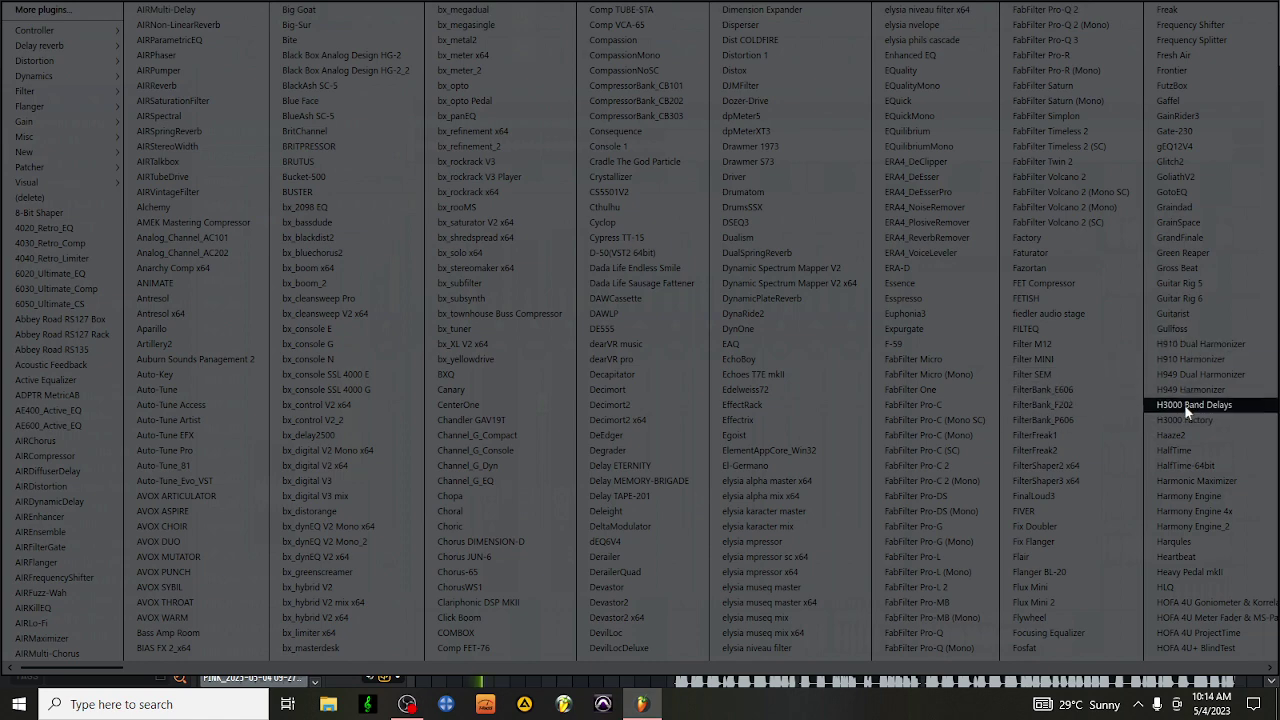
{"action": "left_click", "coordinate": [1180, 450]}
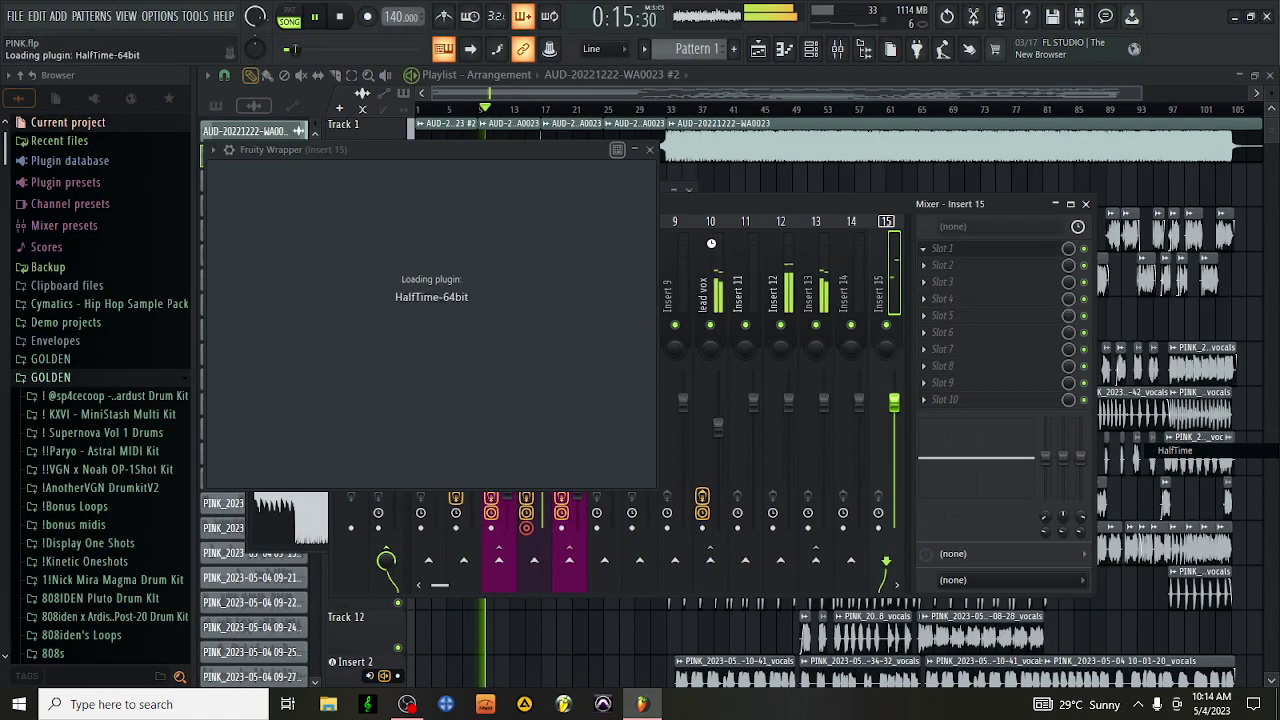
{"action": "left_click", "coordinate": [600, 192]}
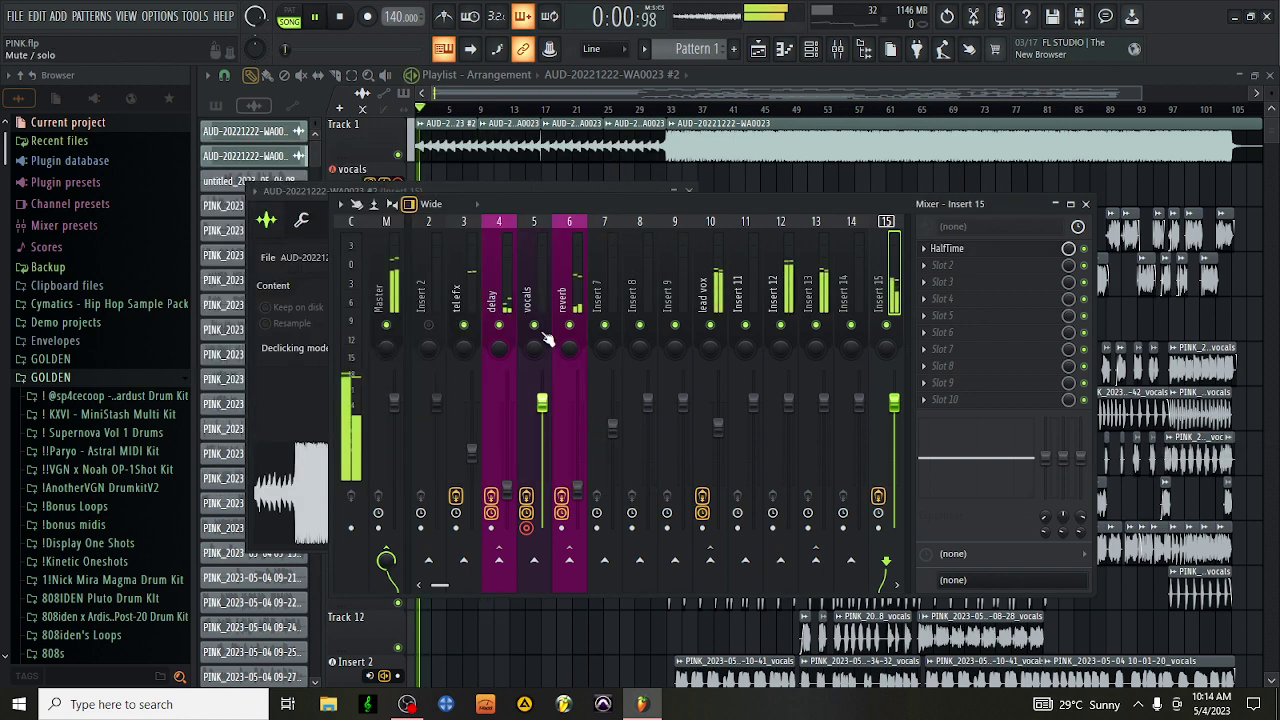
Step: Reset the vocals mixer track by loading the Default mixer track state
{"action": "left_click", "coordinate": [533, 300]}
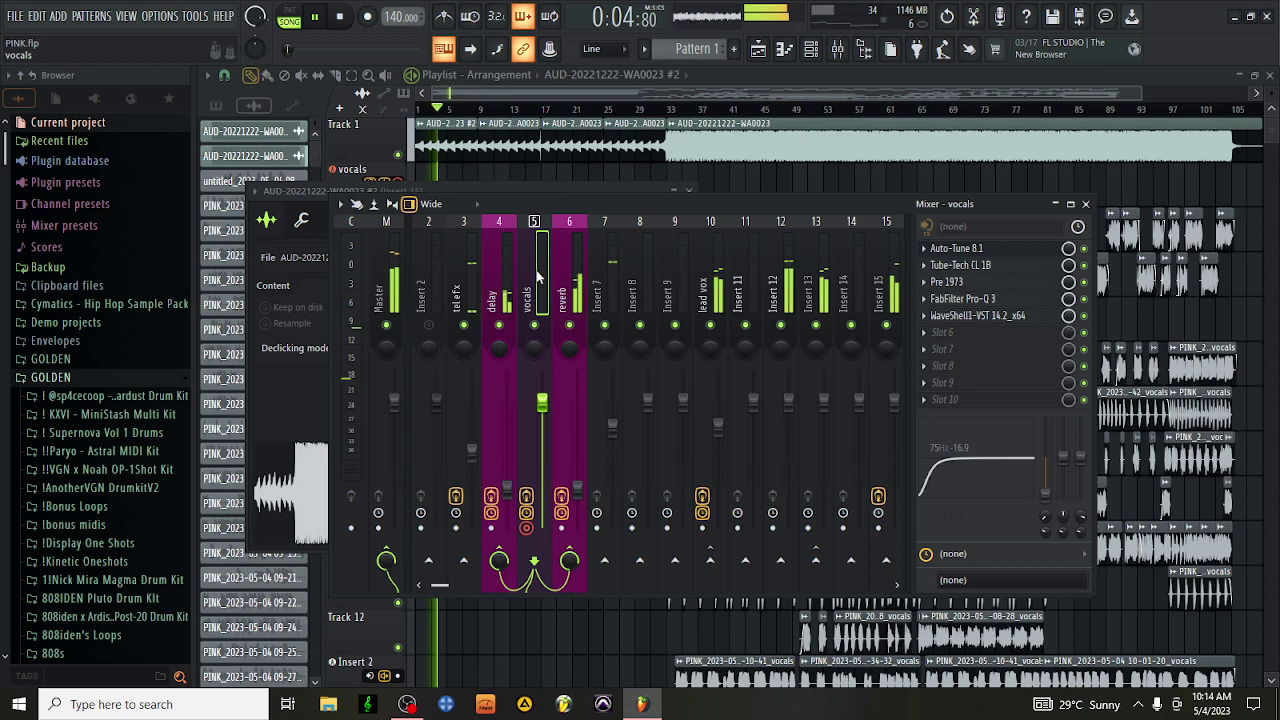
{"action": "right_click", "coordinate": [535, 268]}
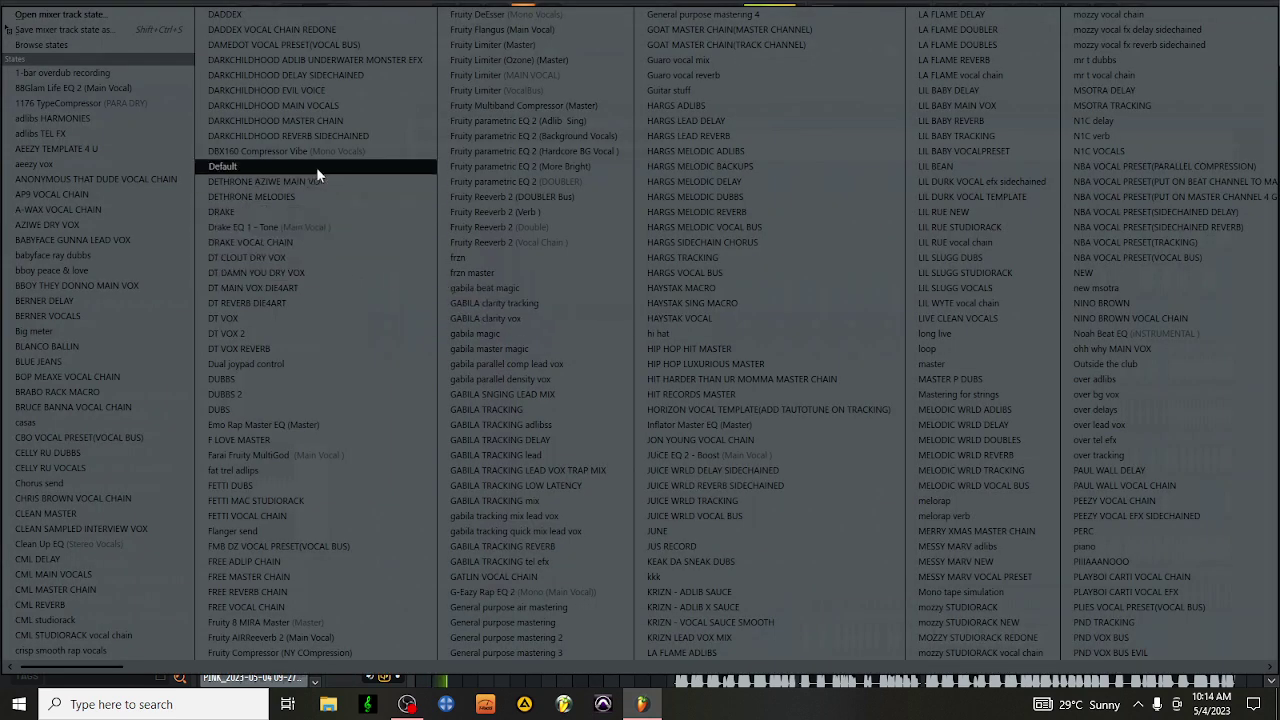
{"action": "left_click", "coordinate": [316, 167]}
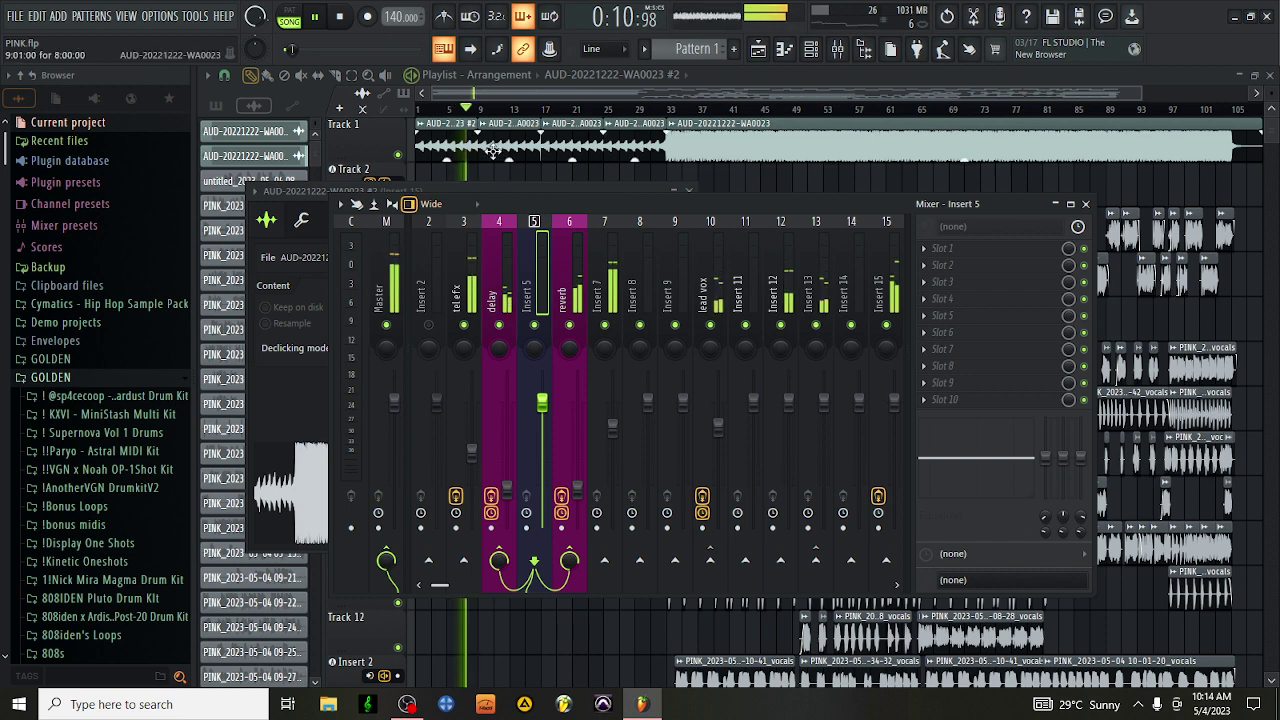
Step: Replace the second intro beat clip on Track 1 with another copy of AUD-20221222-WA0023 #2
{"action": "left_click", "coordinate": [456, 146]}
{"action": "left_click", "coordinate": [486, 146]}
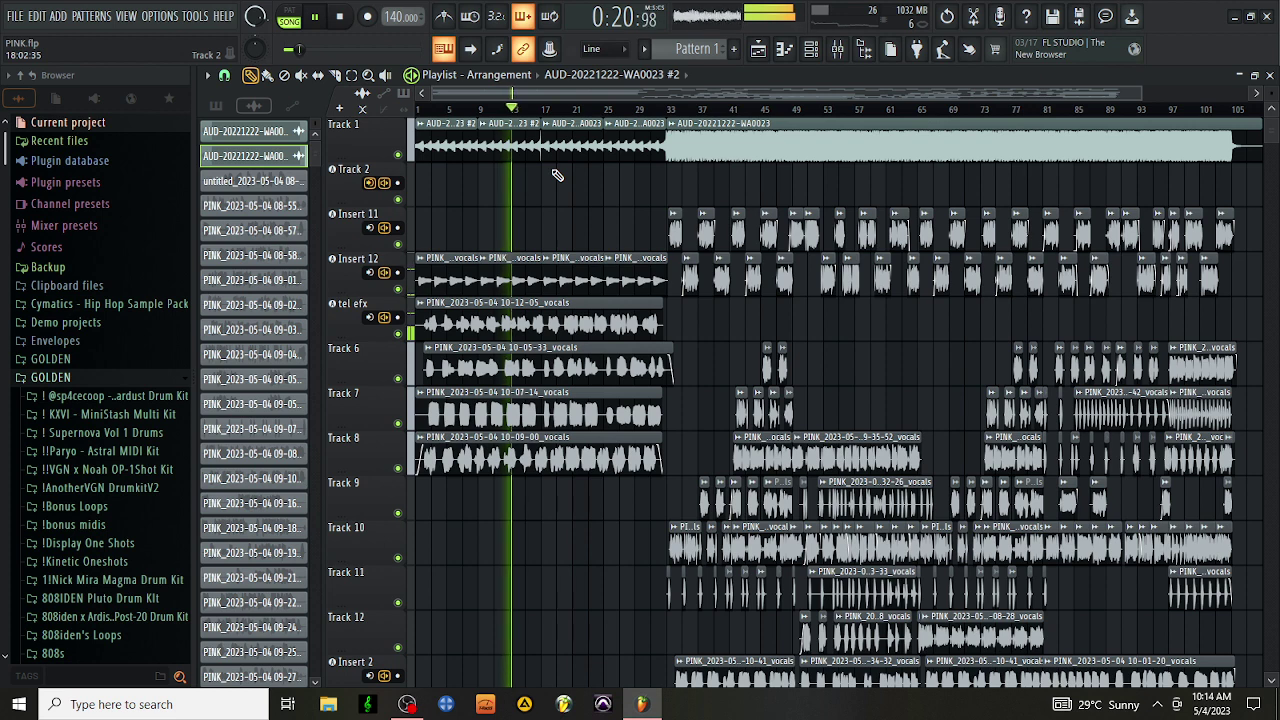
Step: Delete the last two of the four intro vocal clips on the Insert 12 playlist track
{"action": "right_click", "coordinate": [491, 278]}
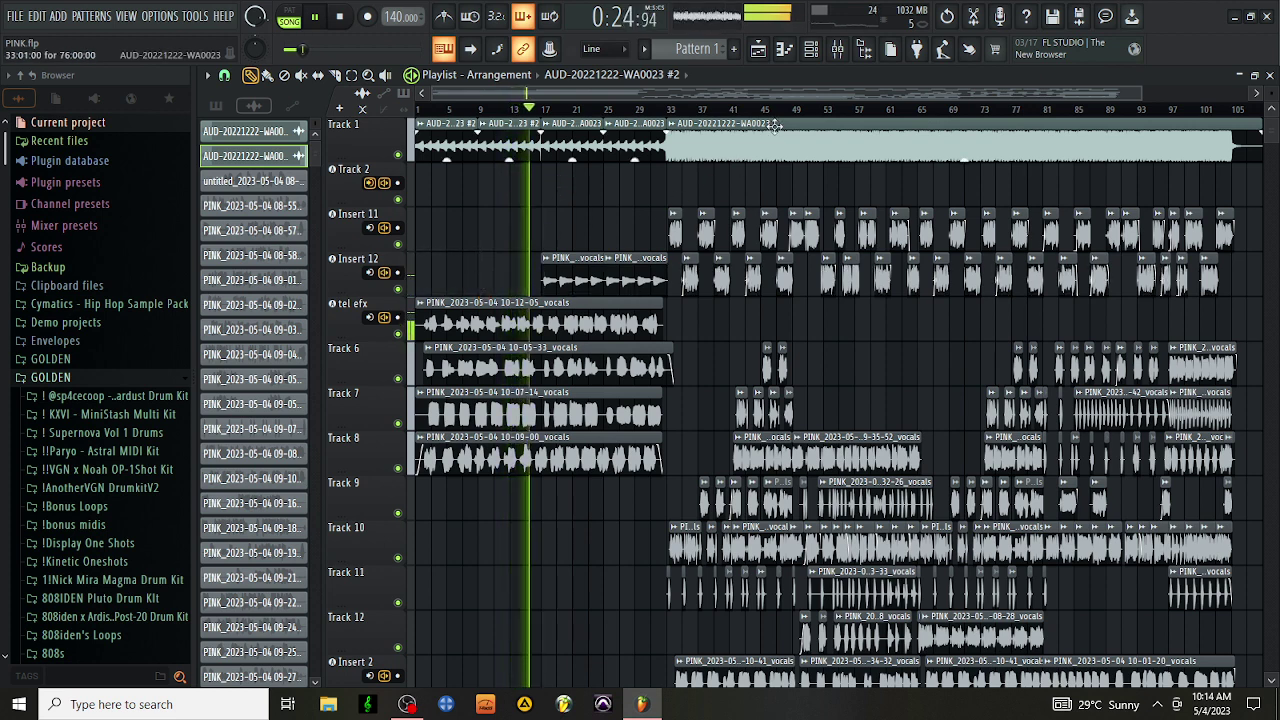
{"action": "left_click", "coordinate": [946, 16]}
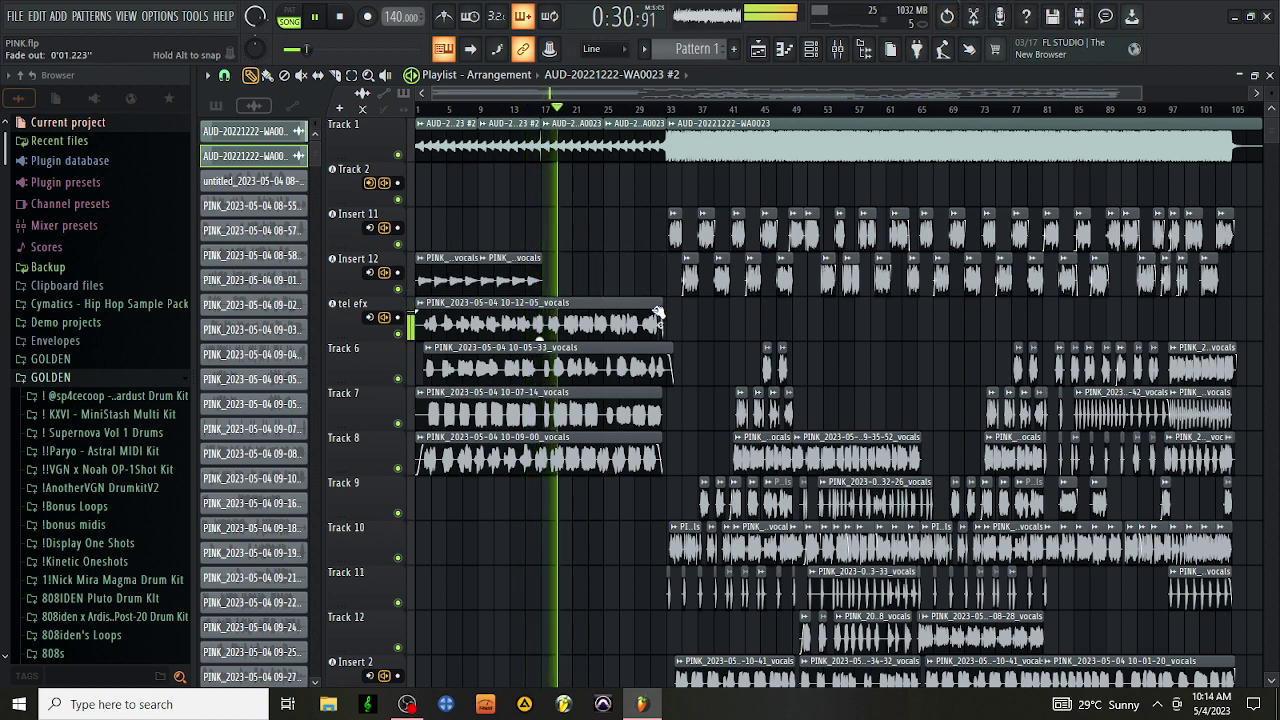
{"action": "double_click", "coordinate": [524, 279]}
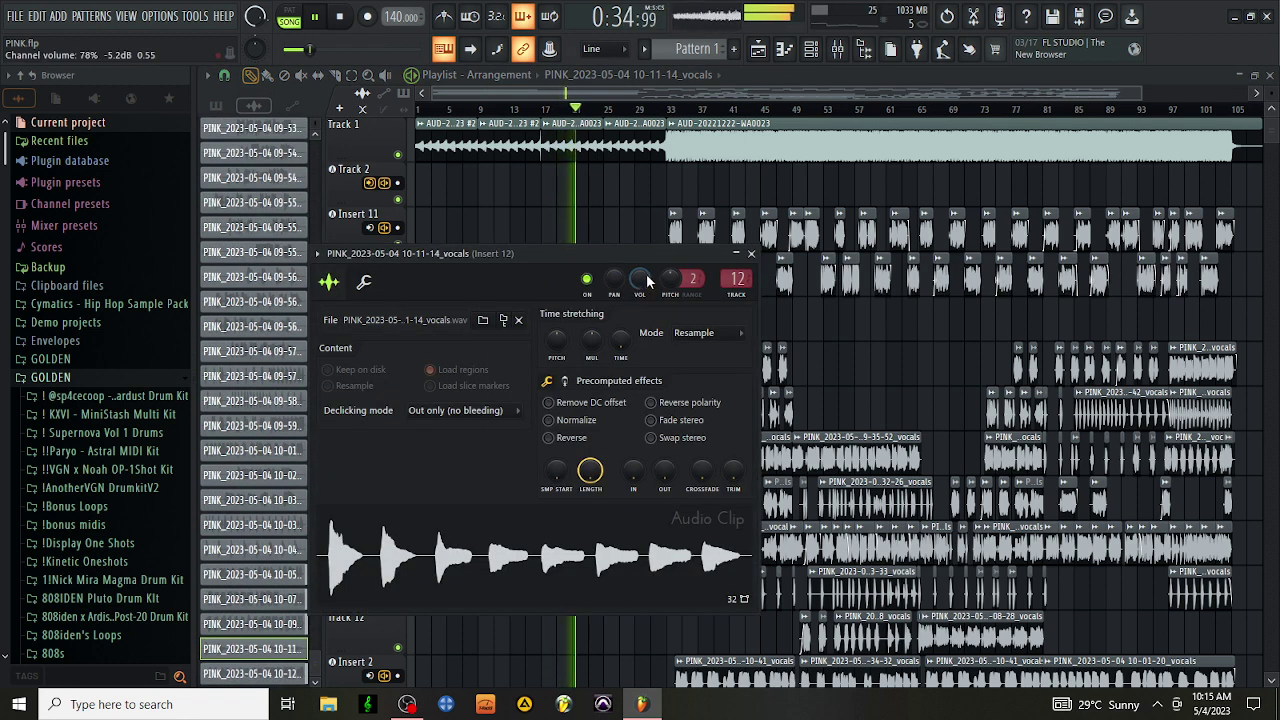
{"action": "left_click", "coordinate": [484, 241]}
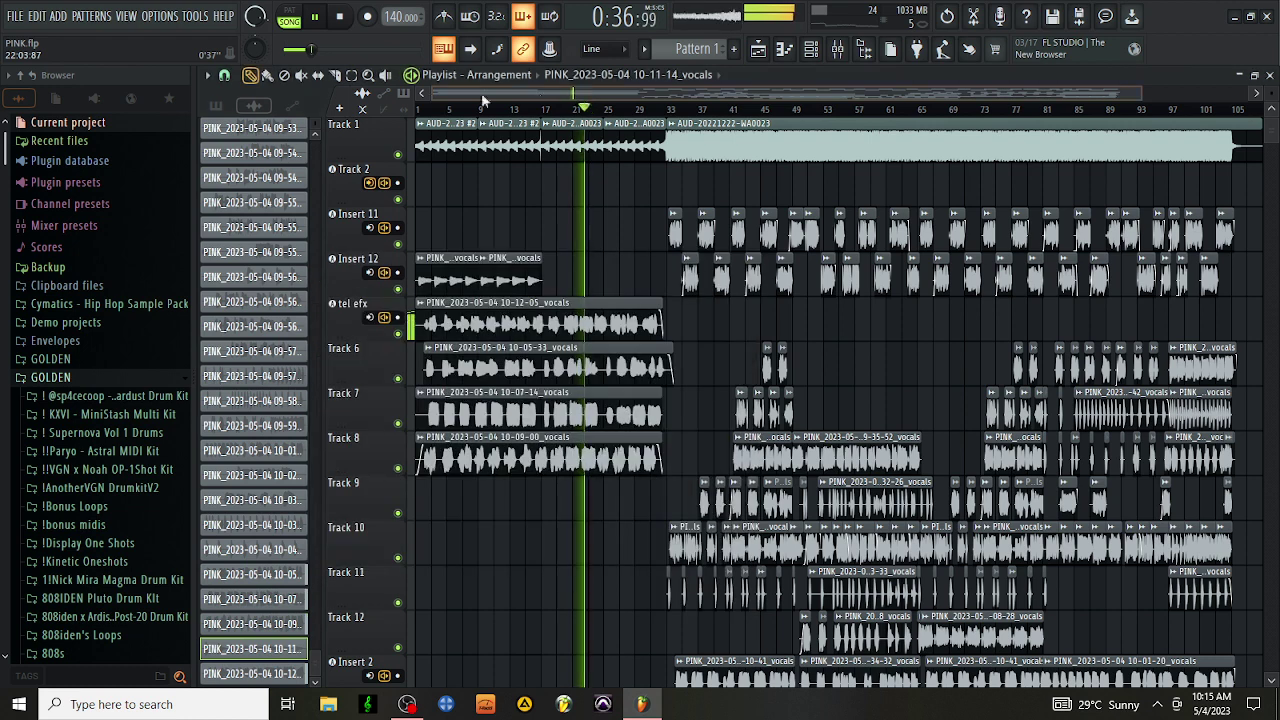
{"action": "left_click_drag", "start_coordinate": [572, 248], "coordinate": [450, 270]}
{"action": "key", "text": "shift+Down"}
{"action": "key", "text": "shift+Down"}
{"action": "key", "text": "shift+Down"}
{"action": "key", "text": "shift+Down"}
{"action": "key", "text": "shift+Down"}
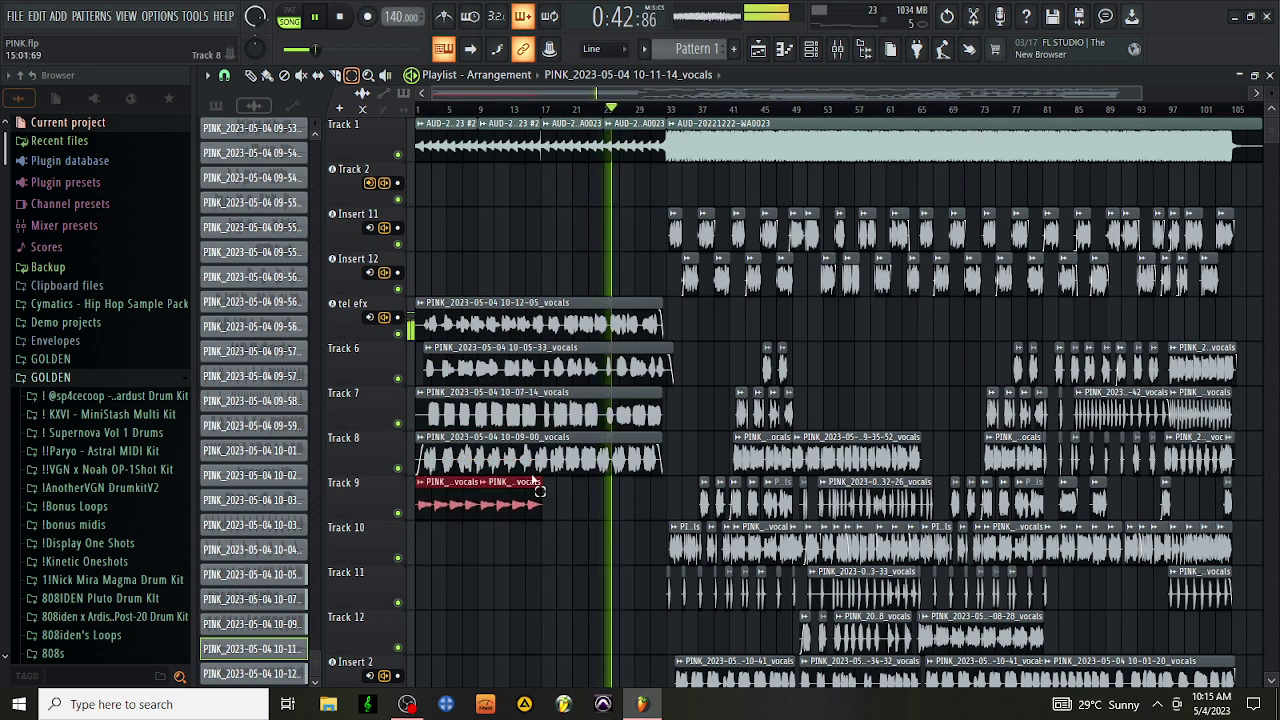
{"action": "left_click", "coordinate": [455, 275]}
{"action": "left_click", "coordinate": [251, 75]}
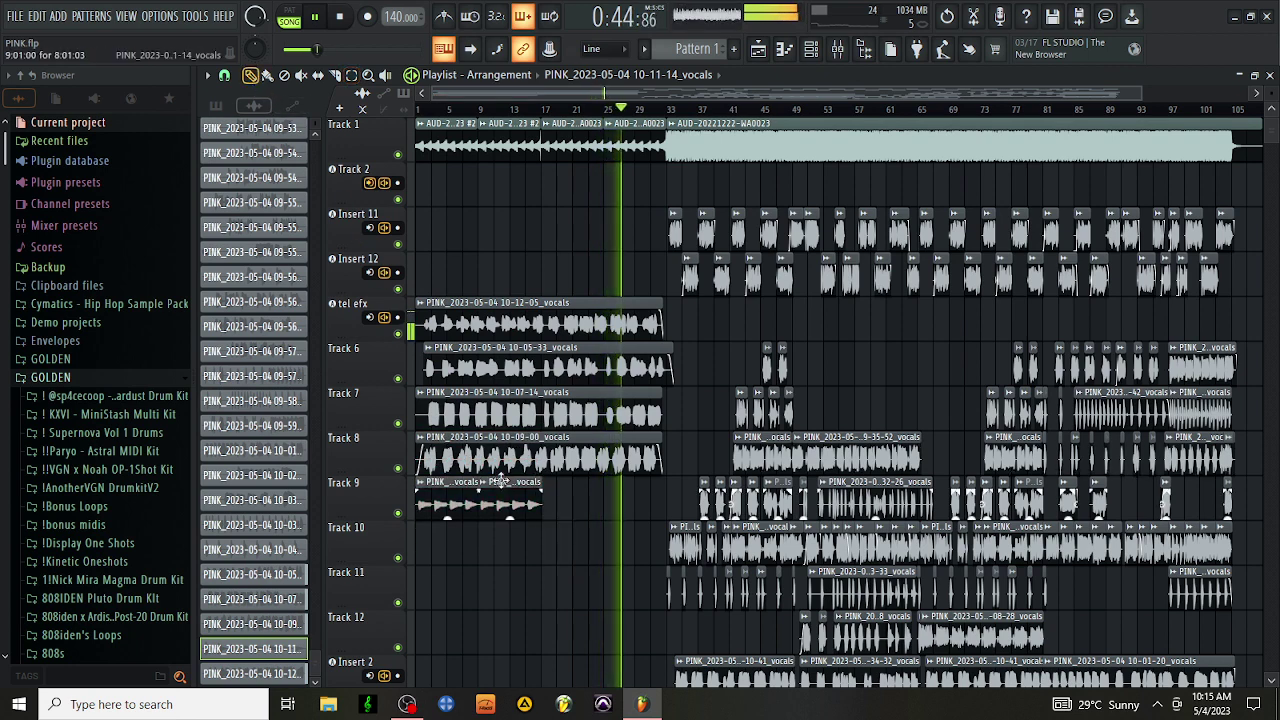
{"action": "double_click", "coordinate": [711, 351]}
{"action": "scroll", "coordinate": [737, 281], "scroll_direction": "up", "scroll_amount": 2}
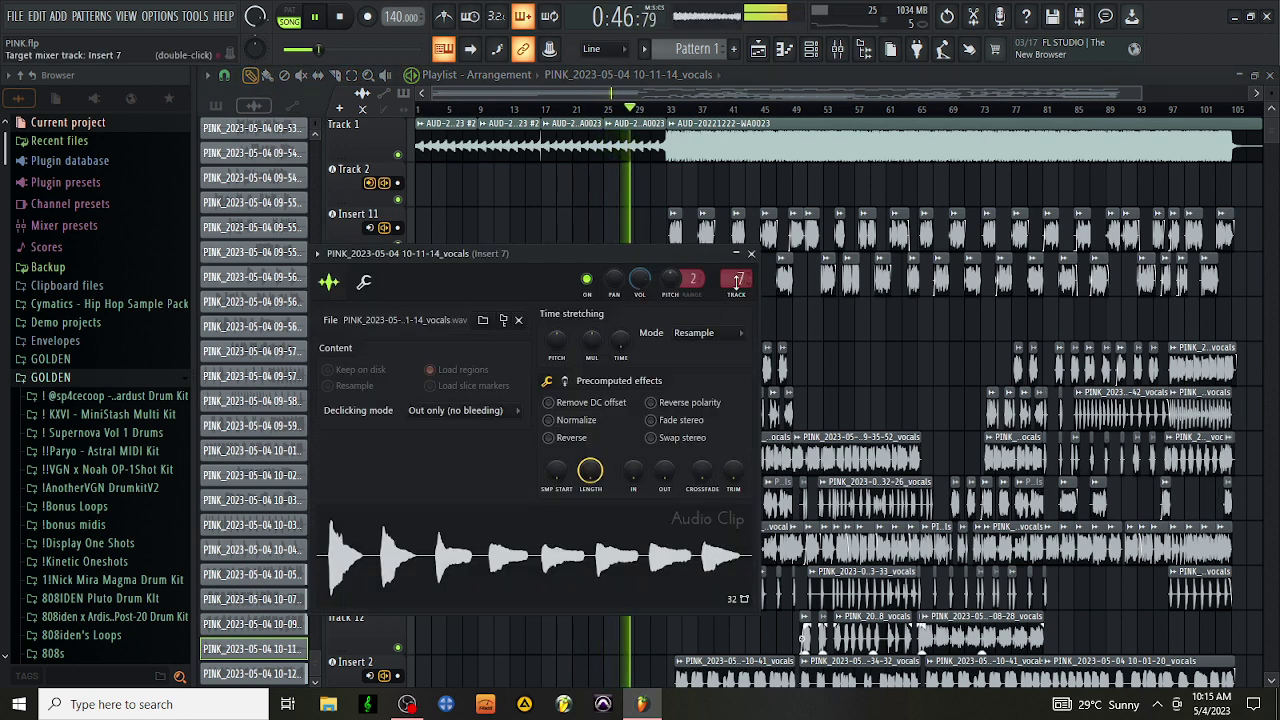
{"action": "double_click", "coordinate": [737, 281]}
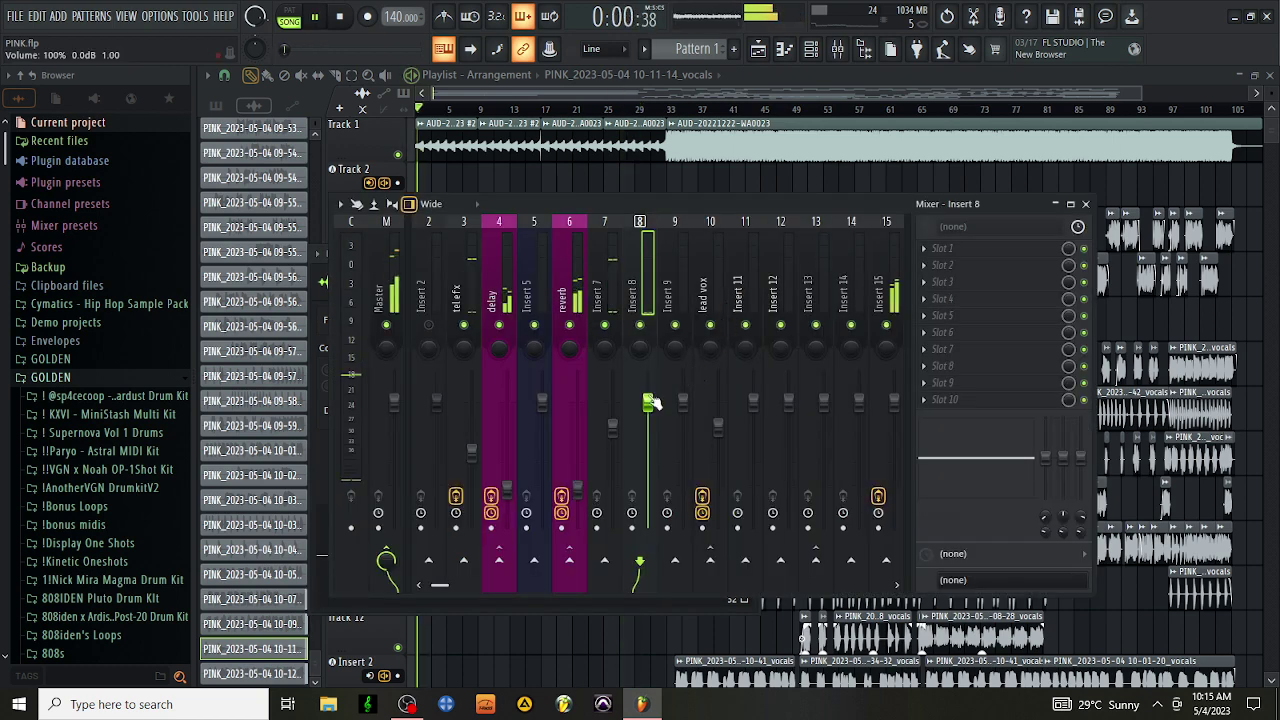
Step: Load AIRChorus into the first effect slot of Insert 8 with its 01 Smooooth preset
{"action": "left_click", "coordinate": [914, 248]}
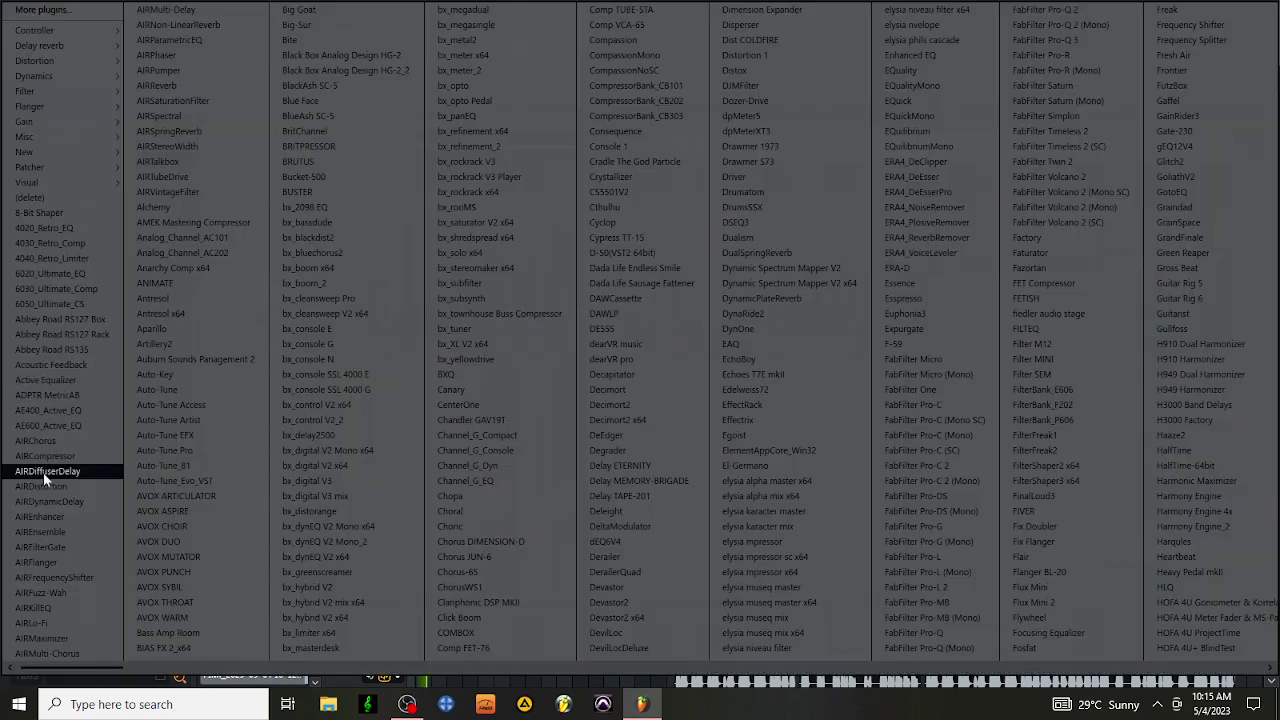
{"action": "left_click", "coordinate": [68, 443]}
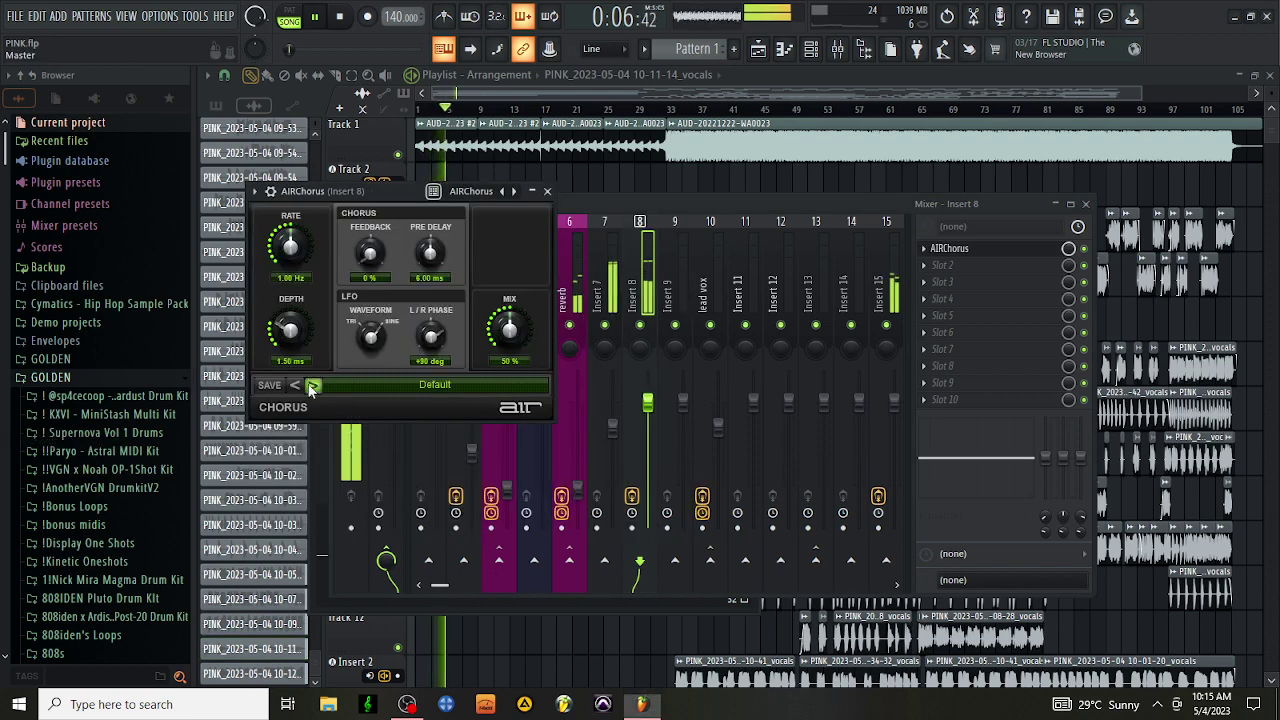
{"action": "left_click", "coordinate": [313, 384]}
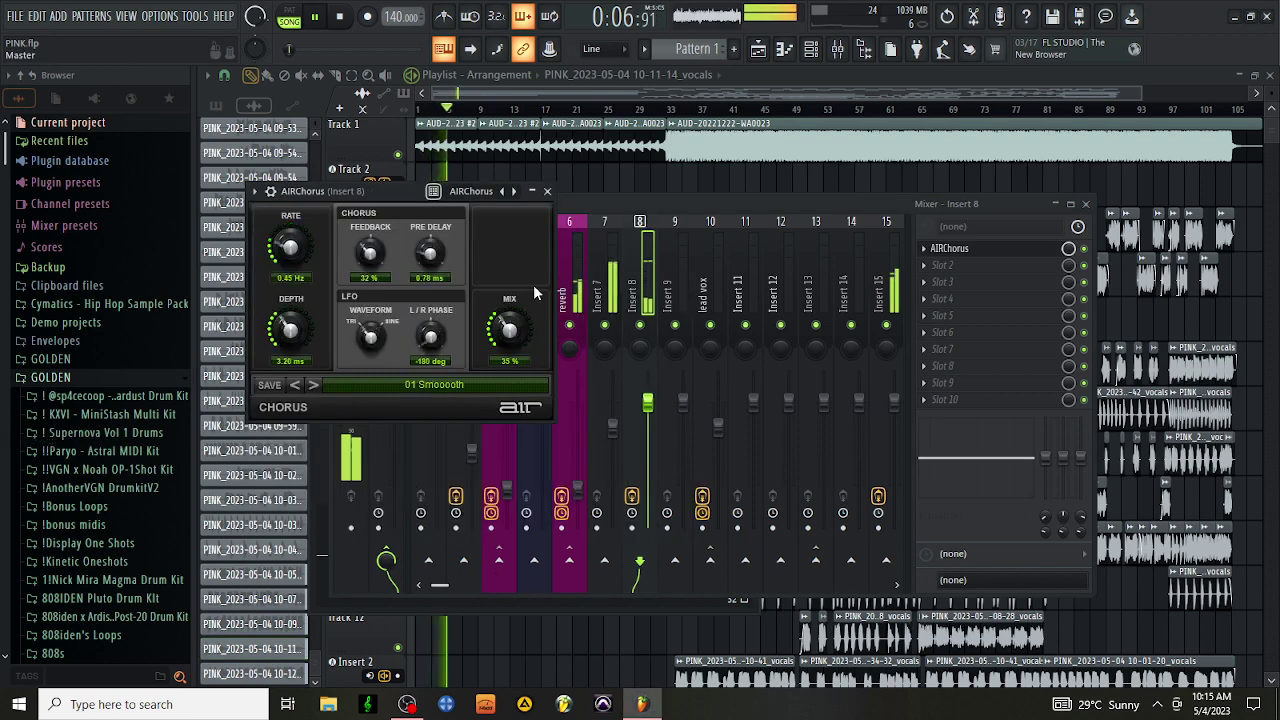
{"action": "left_click", "coordinate": [547, 191]}
Step: Lower the volume of Insert 8 and cut its low band at 90 Hz by 18 dB
{"action": "left_click_drag", "start_coordinate": [647, 438], "coordinate": [647, 446]}
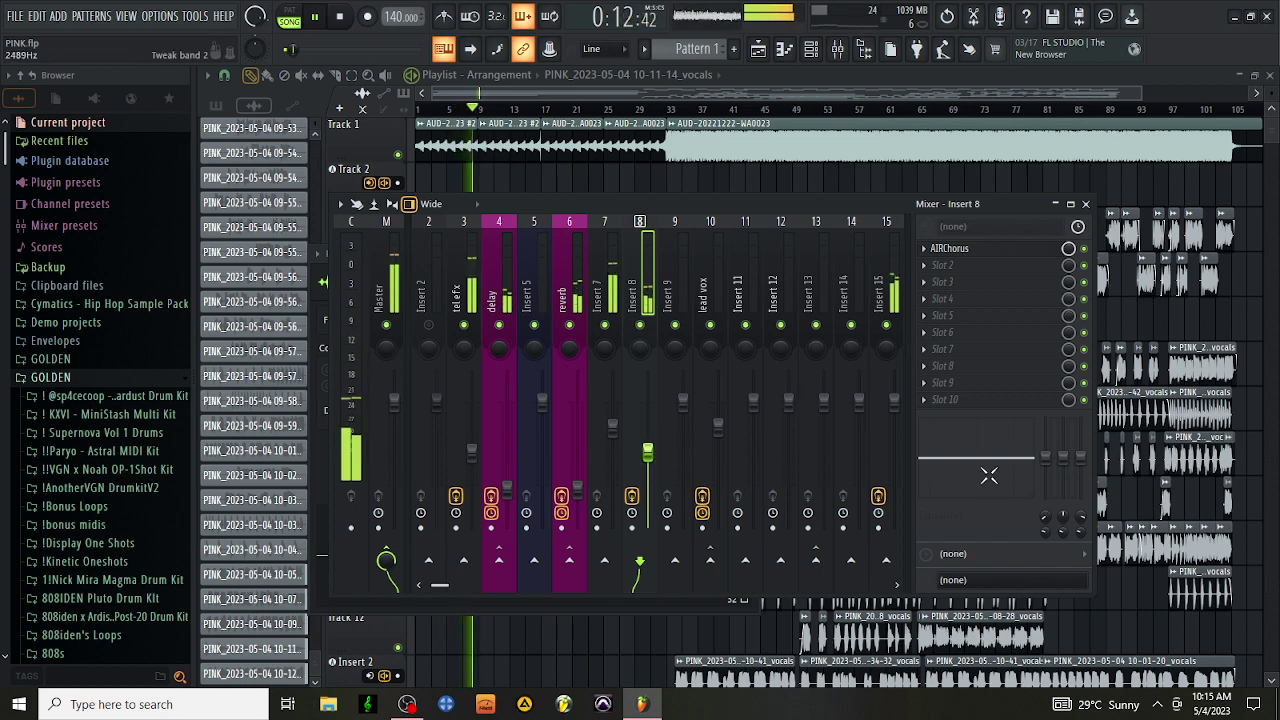
{"action": "left_click_drag", "start_coordinate": [1045, 456], "coordinate": [1045, 505]}
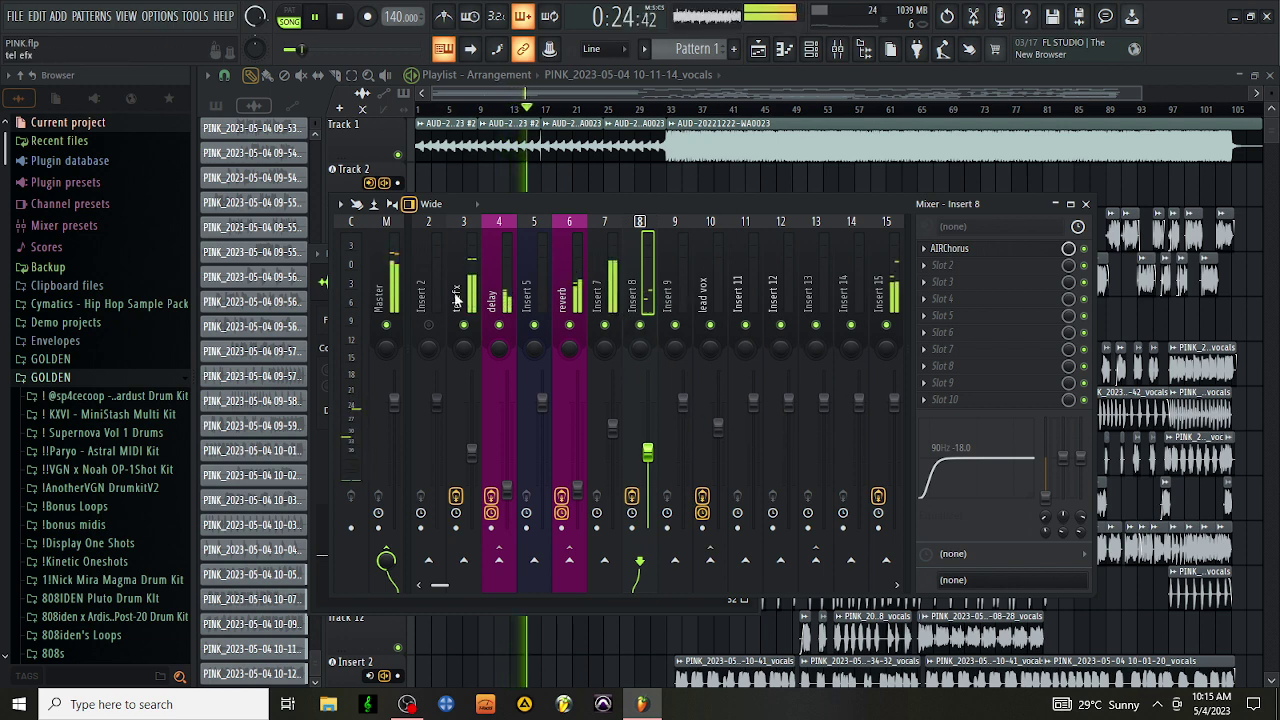
Step: Load the GABILA TRACKING adlibss mixer track state onto Insert 2
{"action": "scroll", "coordinate": [460, 290], "scroll_direction": "up", "scroll_amount": 1}
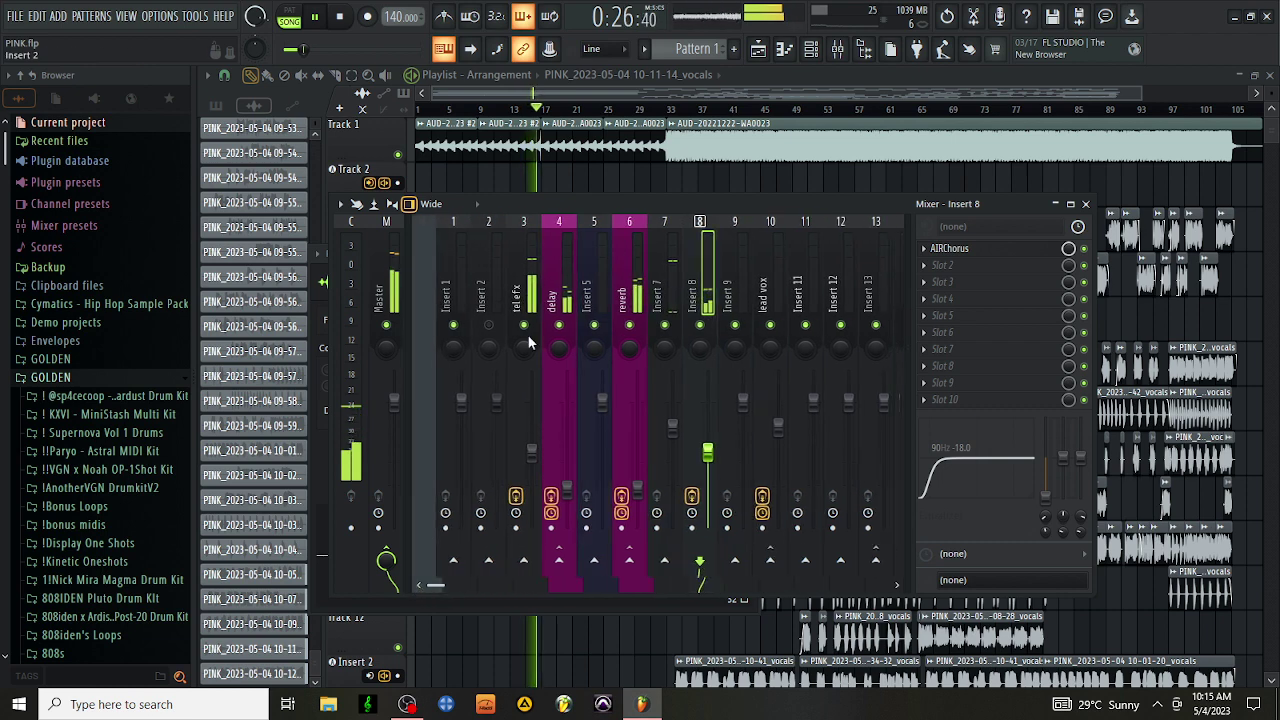
{"action": "right_click", "coordinate": [466, 278]}
{"action": "mouse_move", "coordinate": [560, 314]}
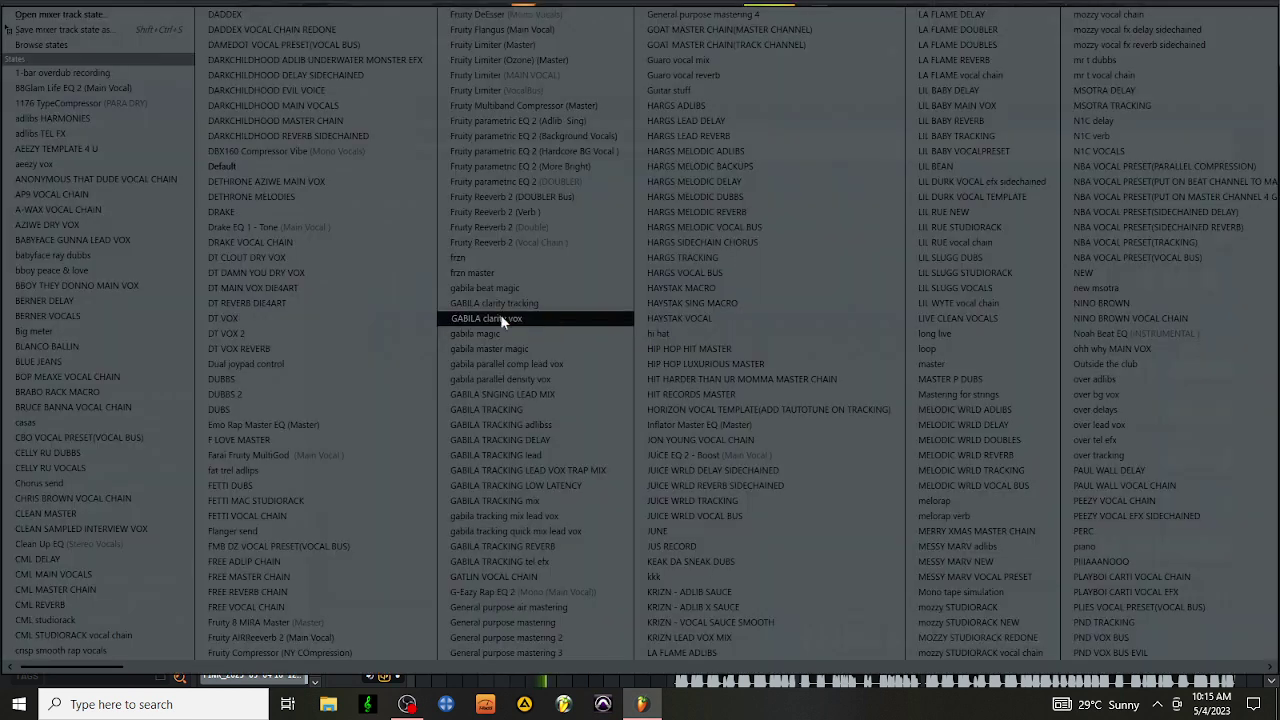
{"action": "left_click", "coordinate": [556, 426]}
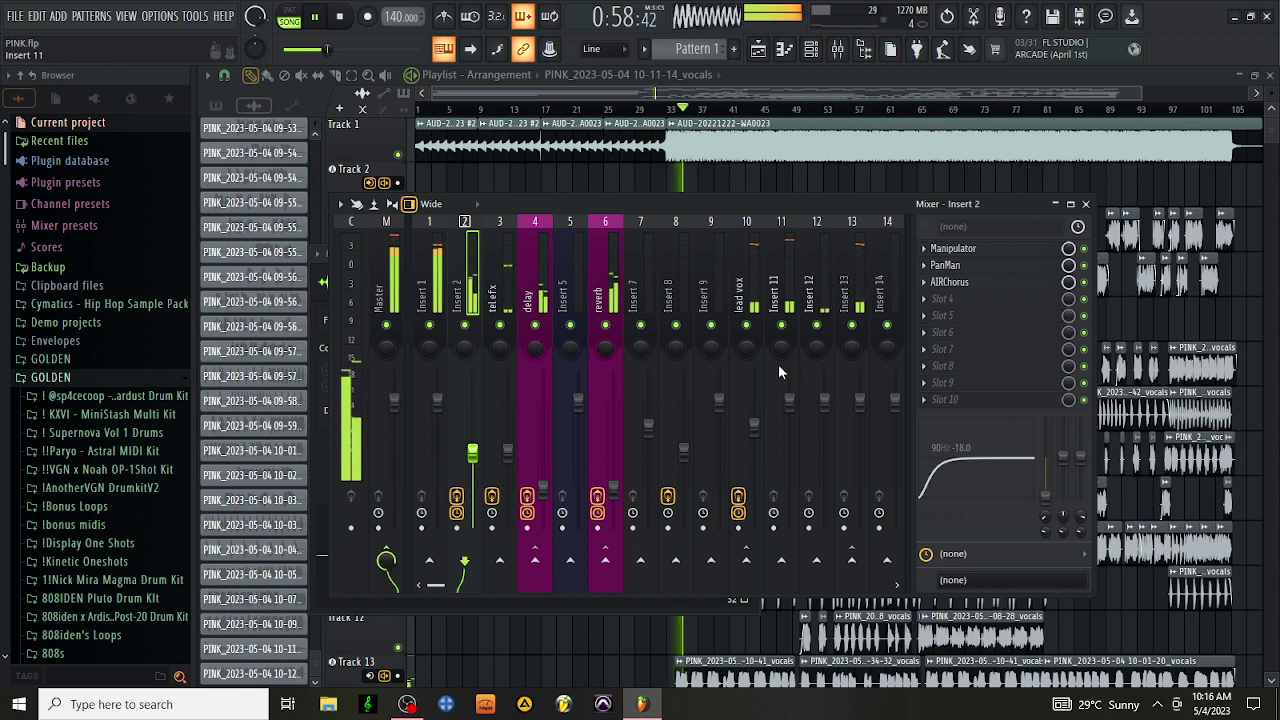
Step: Load the gabila beat magic mixer track state onto Insert 1
{"action": "right_click", "coordinate": [449, 298]}
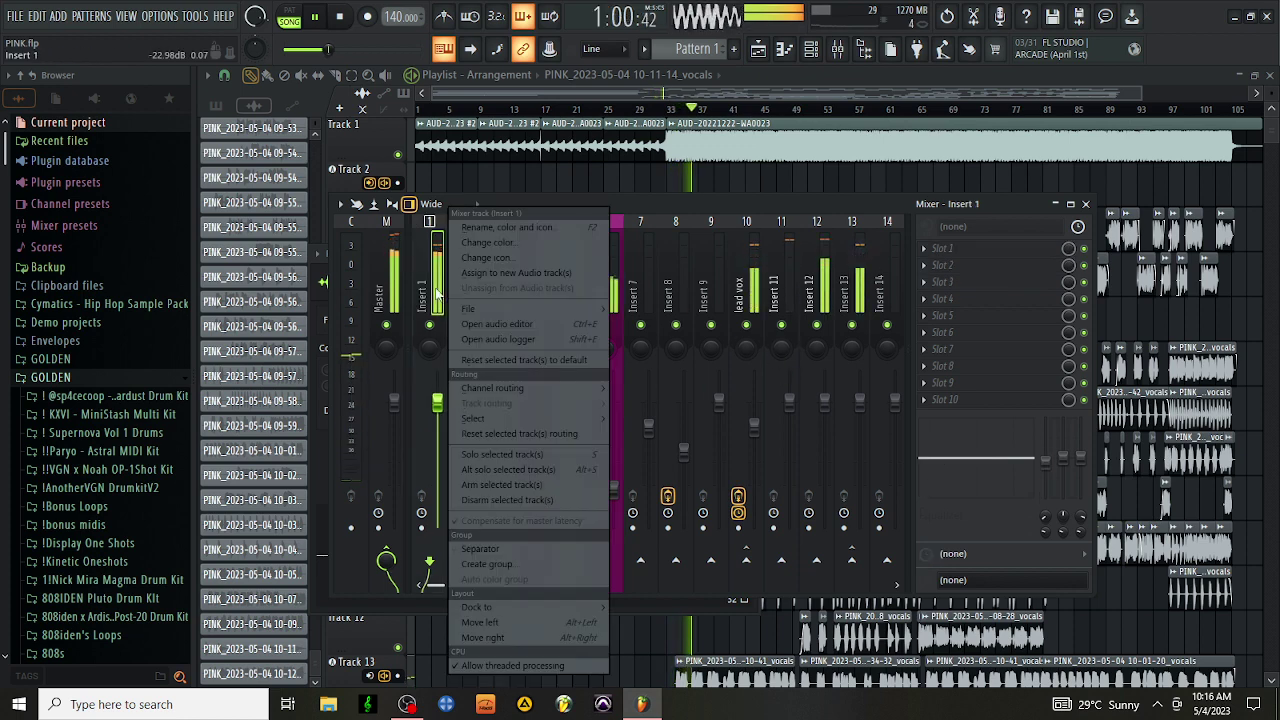
{"action": "mouse_move", "coordinate": [537, 325]}
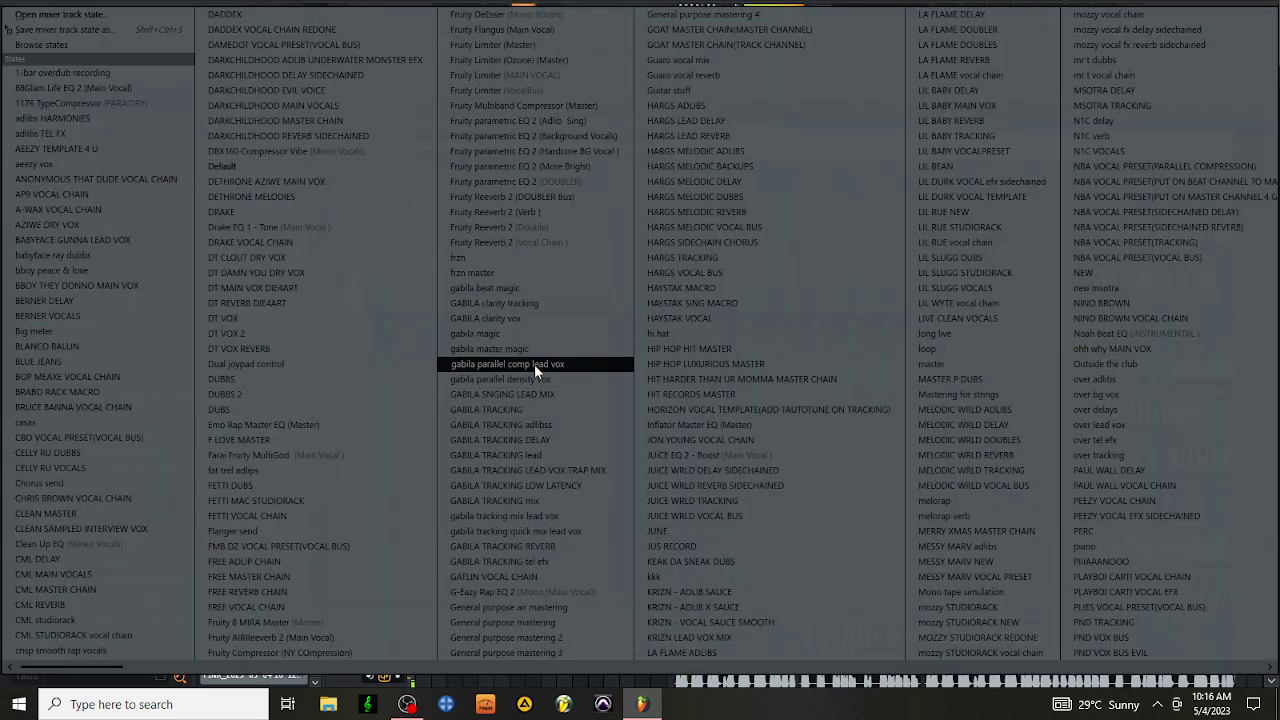
{"action": "left_click", "coordinate": [535, 290]}
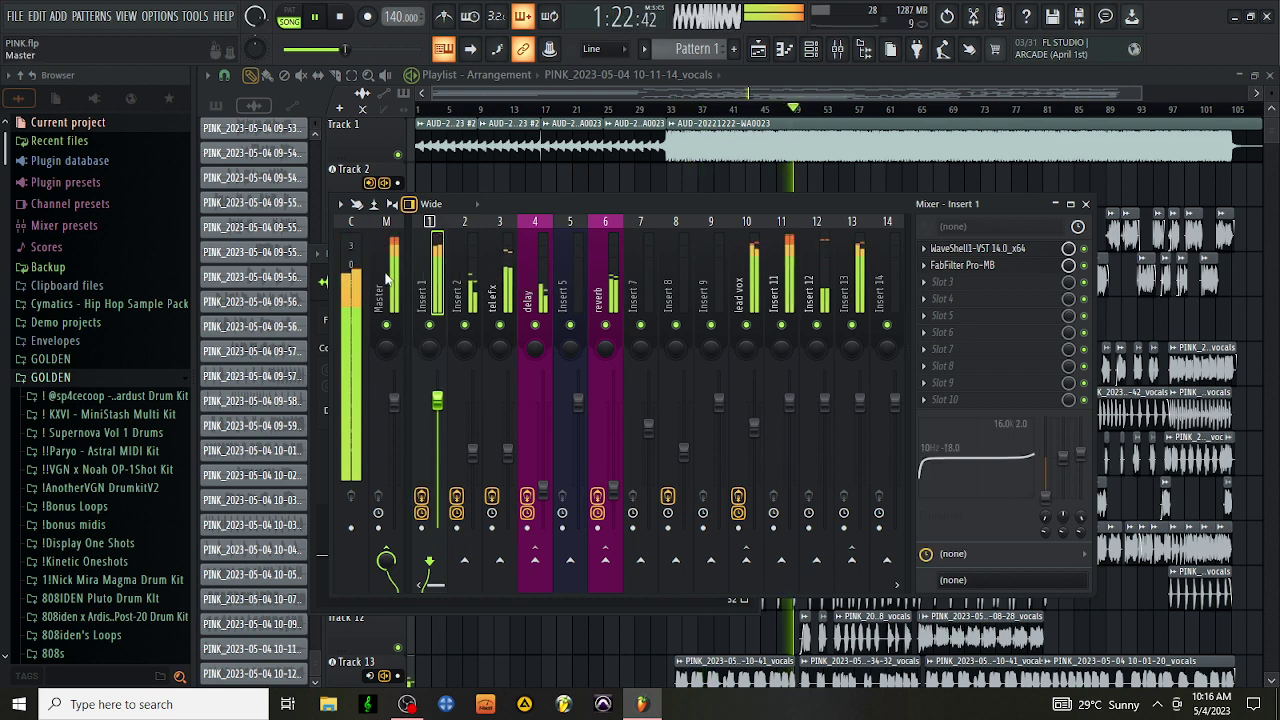
Step: Close the mixer and set a playlist time selection from bar 33 to about bar 105, leaving no clips selected
{"action": "left_click", "coordinate": [398, 288]}
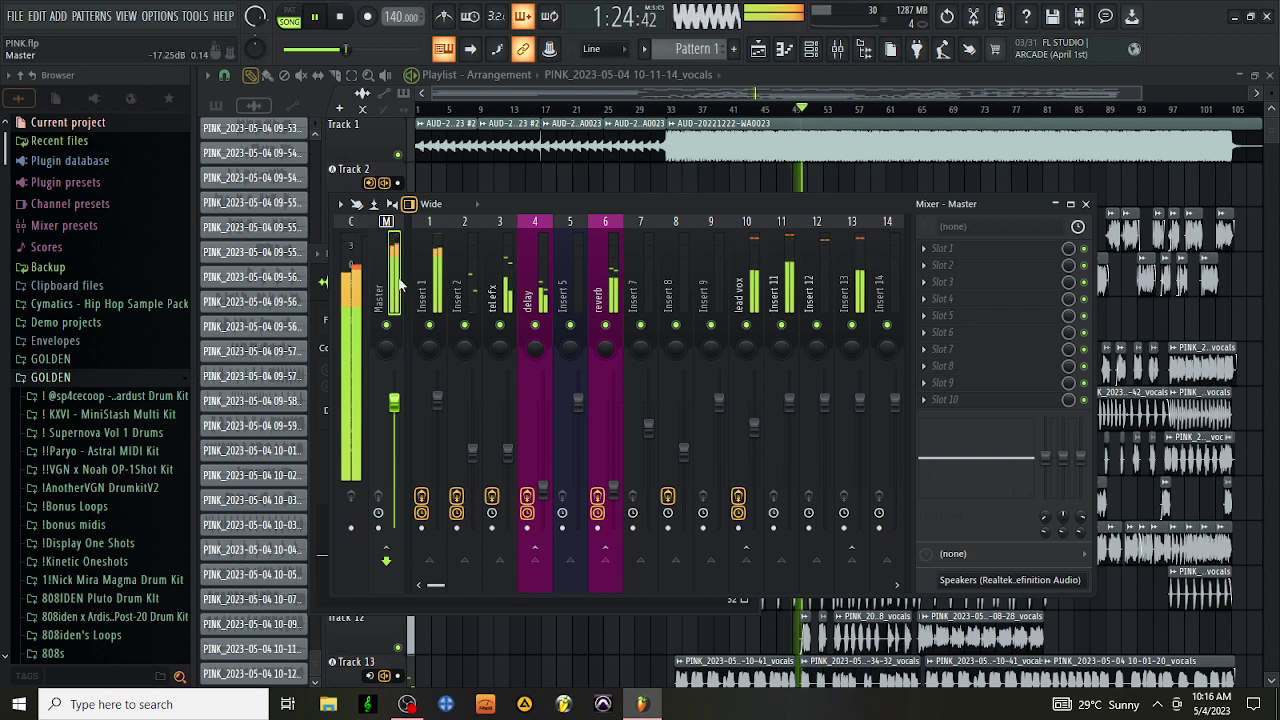
{"action": "key", "text": "F9"}
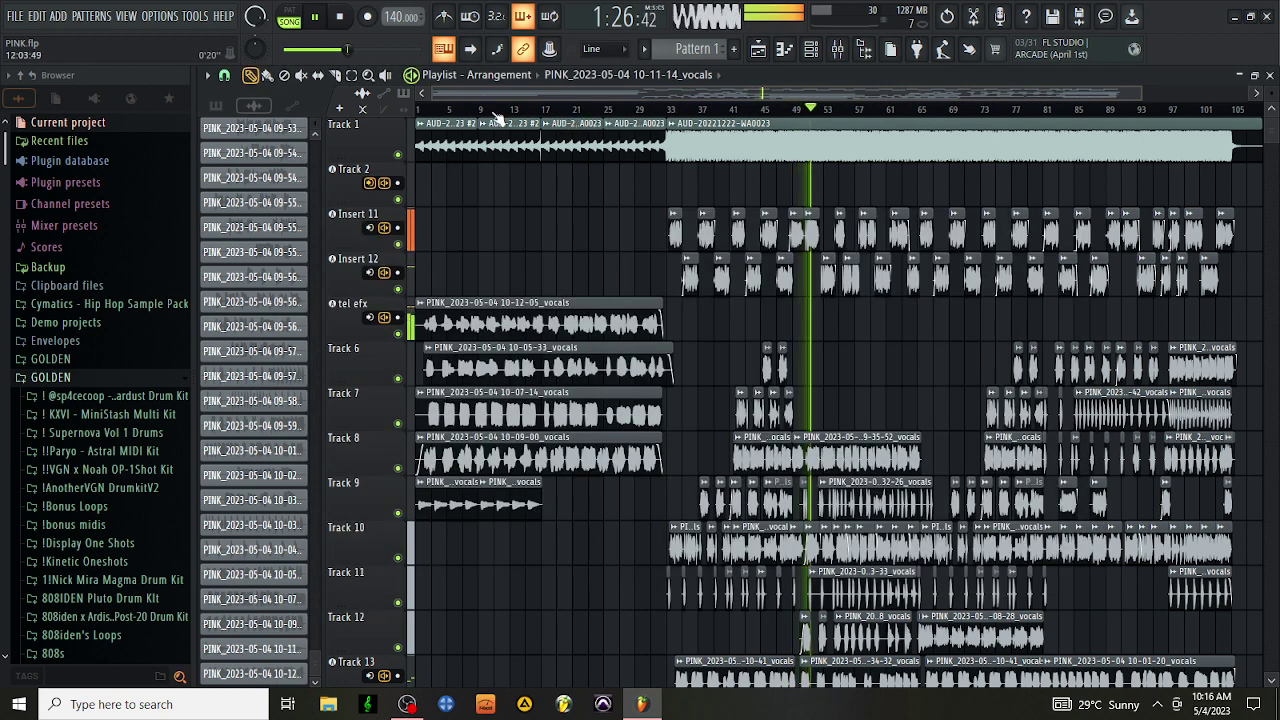
{"action": "key", "text": "e"}
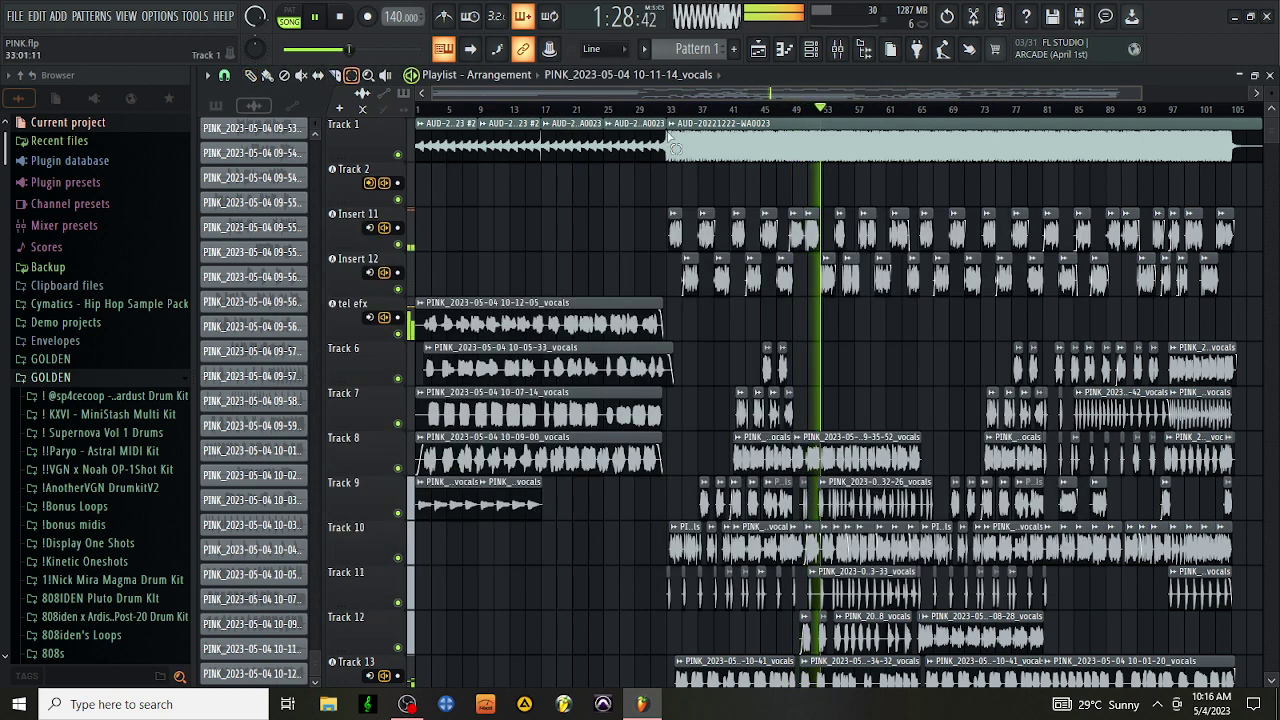
{"action": "left_click_drag", "start_coordinate": [670, 166], "coordinate": [1258, 290]}
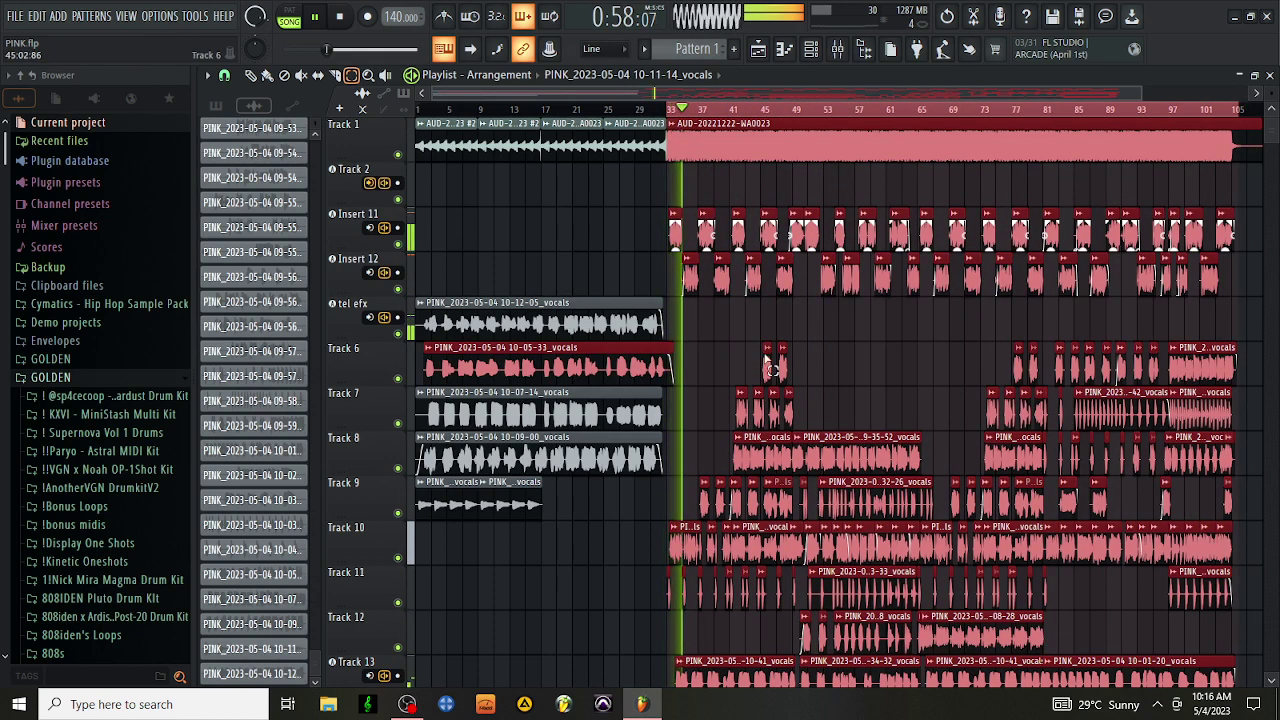
{"action": "left_click", "coordinate": [500, 220]}
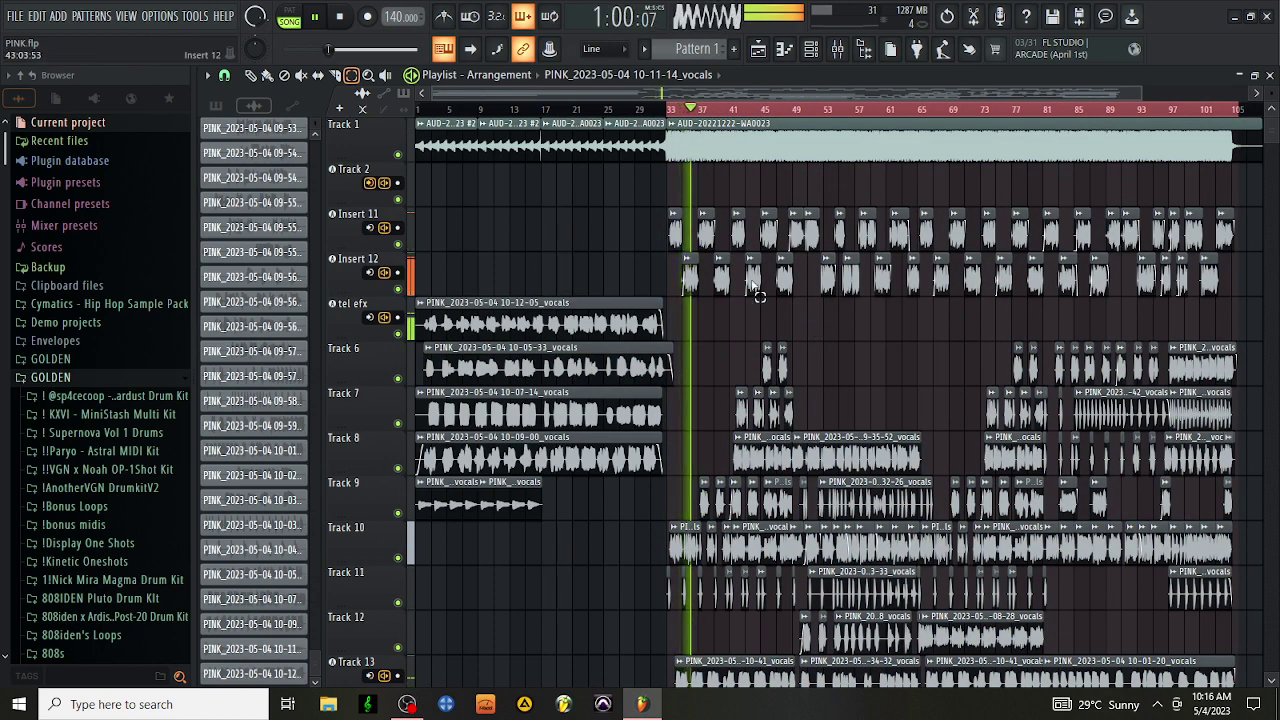
Step: Move all intro vocal clips from the tel efx track through Track 9 down by one playlist track
{"action": "left_click_drag", "start_coordinate": [535, 362], "coordinate": [440, 512]}
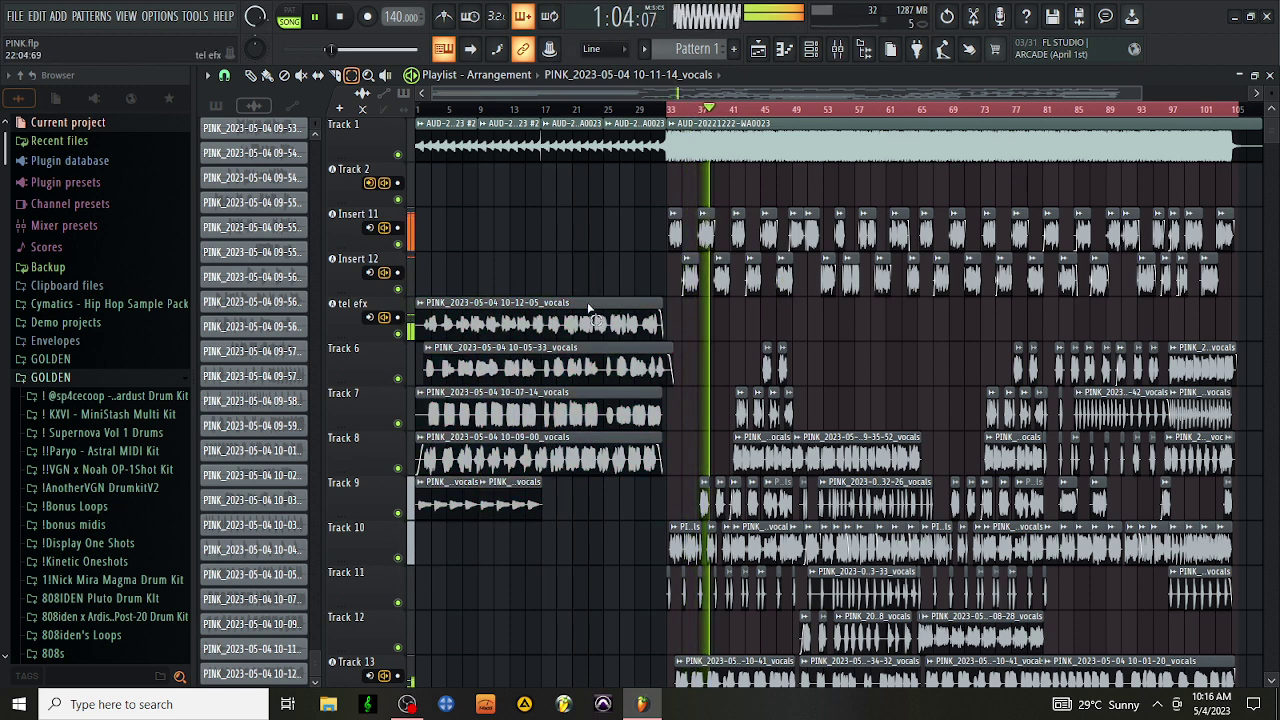
{"action": "left_click_drag", "start_coordinate": [586, 294], "coordinate": [467, 554]}
{"action": "left_click", "coordinate": [536, 305]}
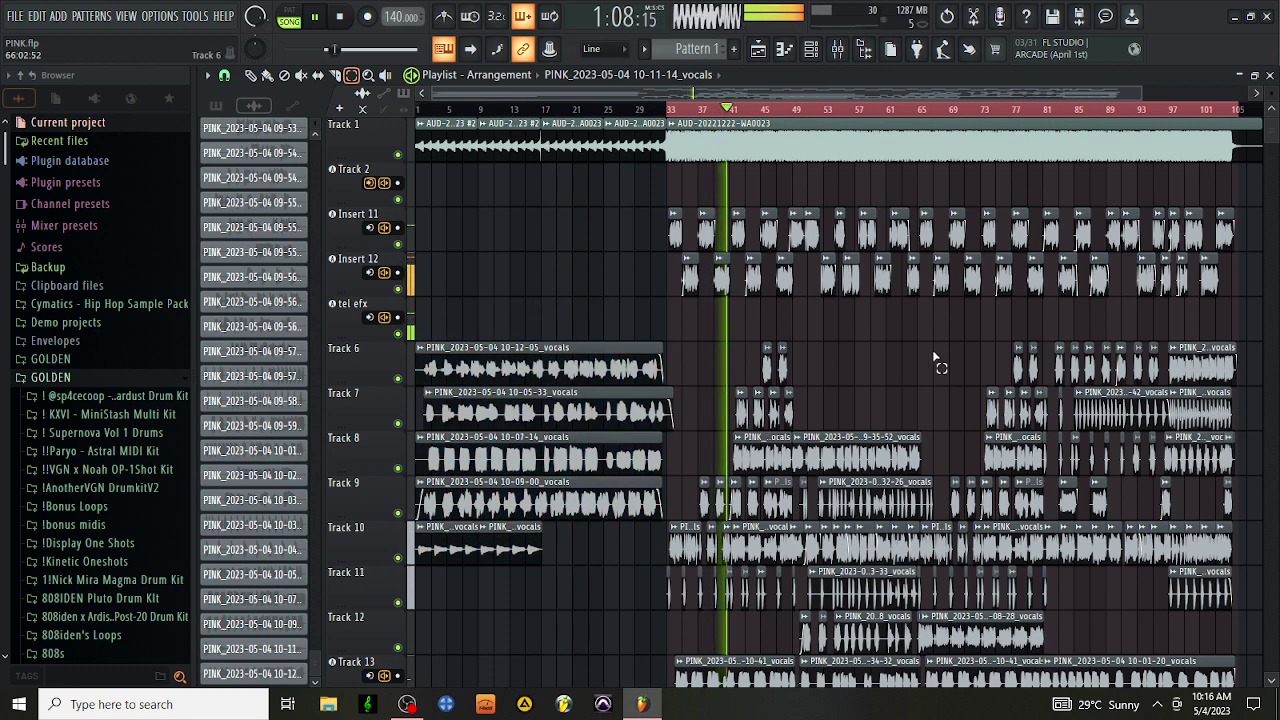
{"action": "left_click", "coordinate": [366, 318]}
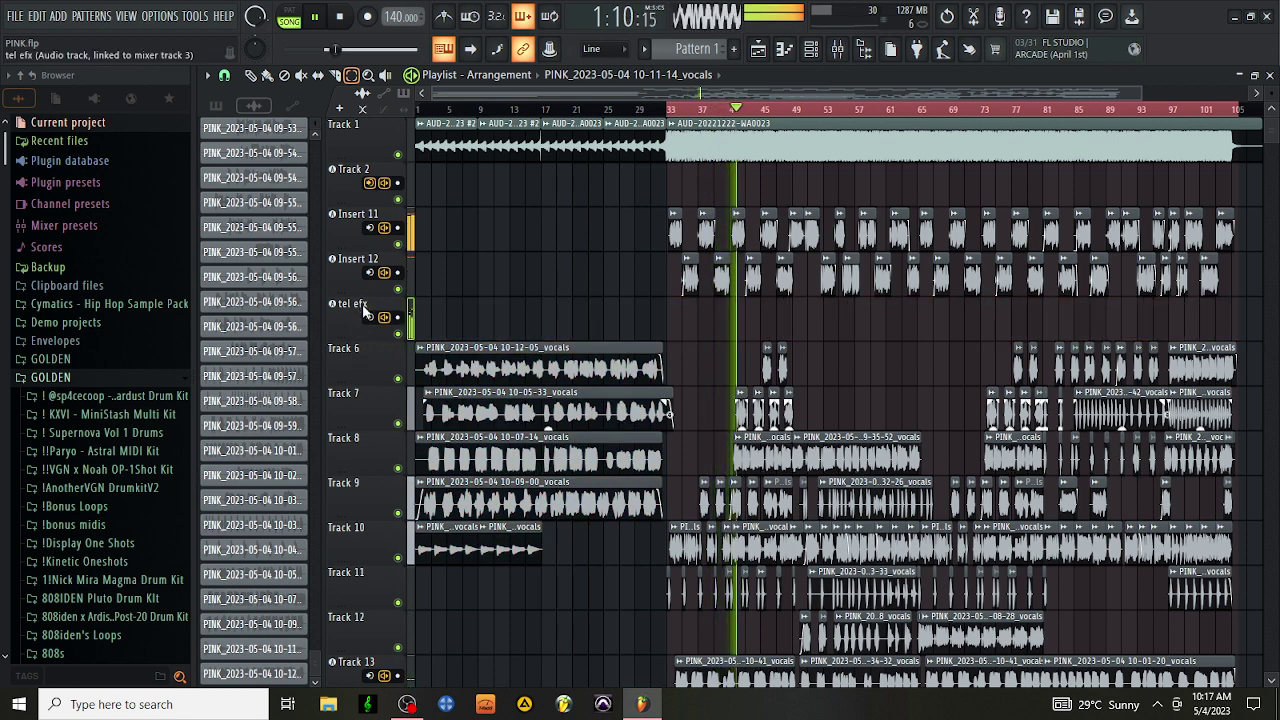
Step: Activate the Draw tool and collapse the empty Track 2 and tel efx playlist tracks to minimum height
{"action": "left_click", "coordinate": [251, 77]}
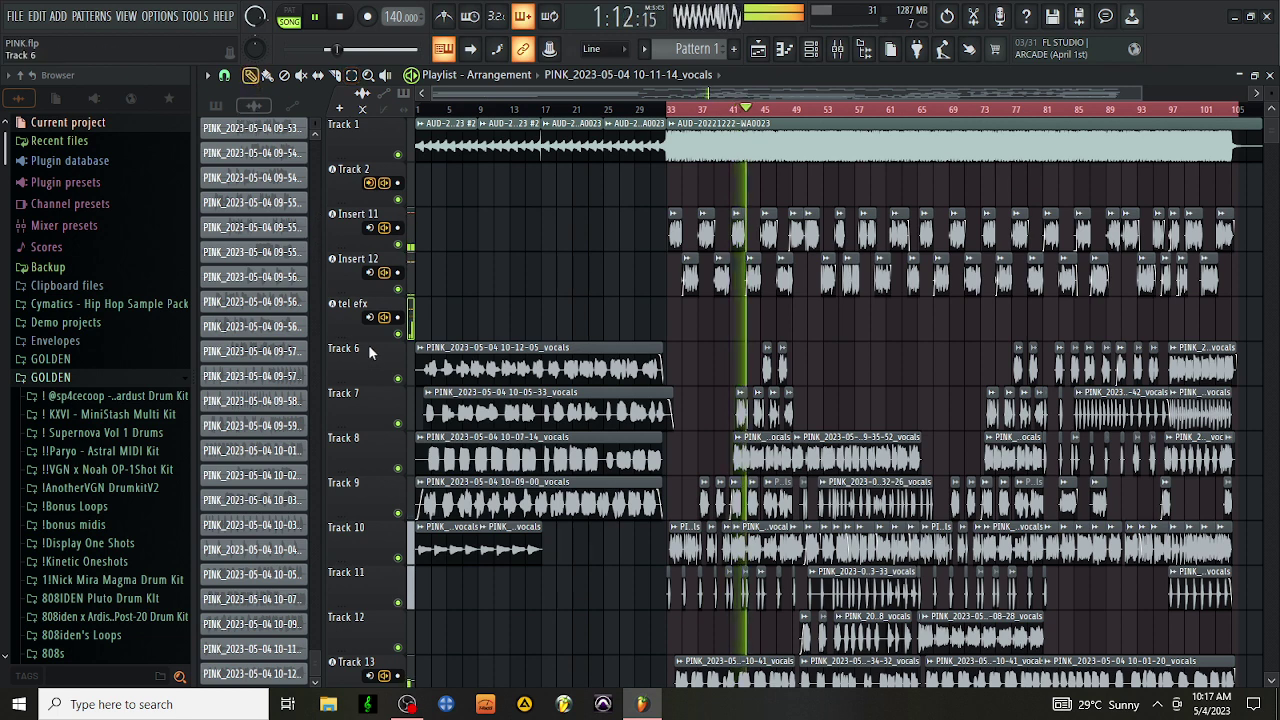
{"action": "left_click_drag", "start_coordinate": [373, 343], "coordinate": [376, 292]}
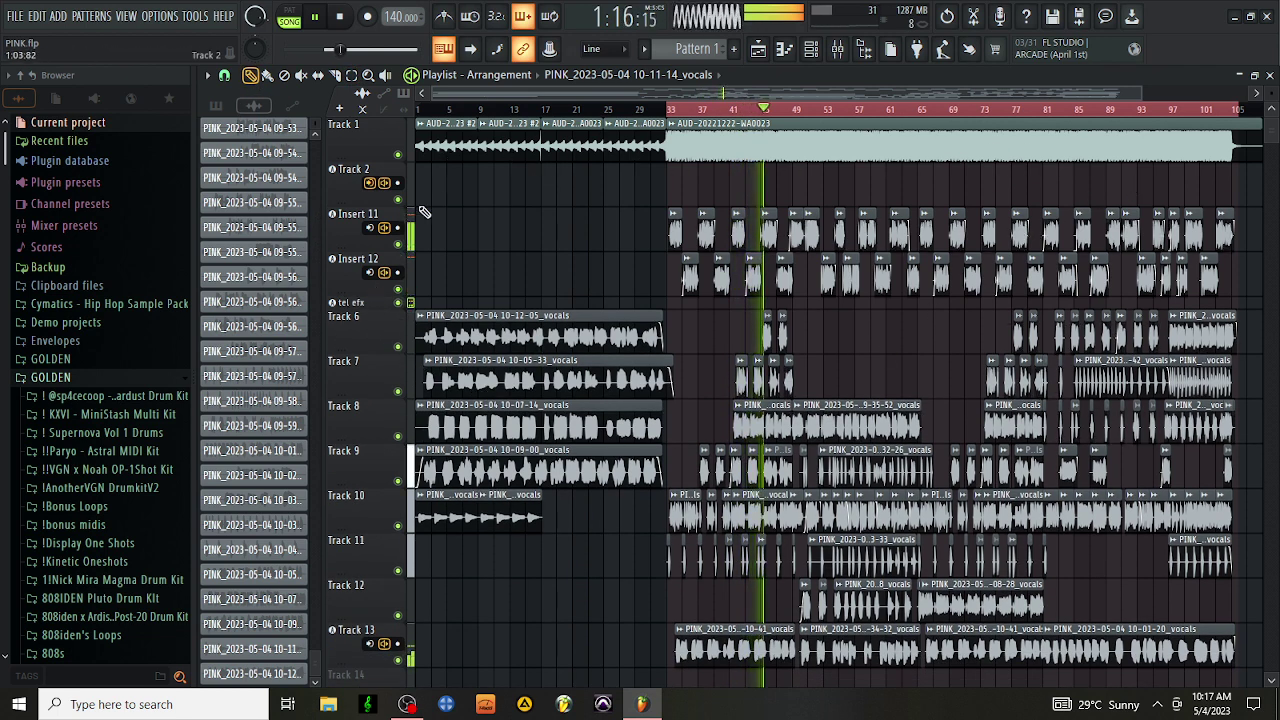
{"action": "left_click_drag", "start_coordinate": [375, 208], "coordinate": [376, 152]}
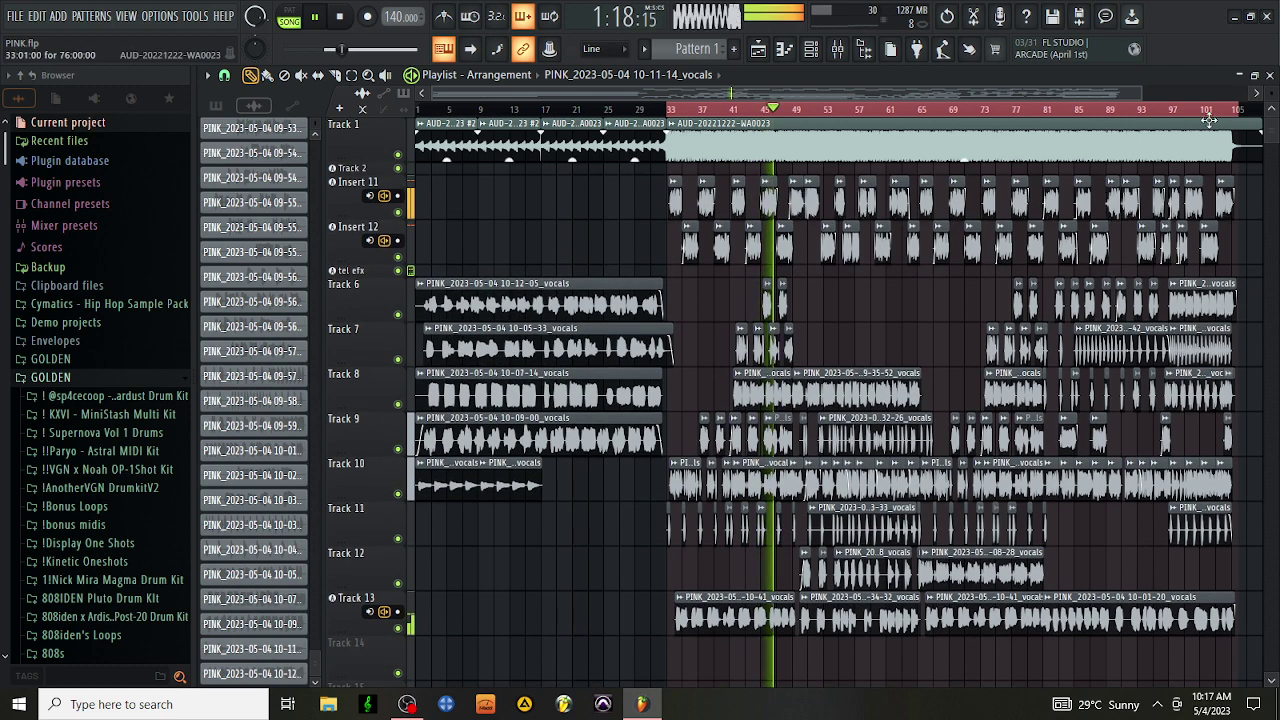
Step: Open the mixer and slightly lower the lead vox track's volume fader
{"action": "left_click_drag", "start_coordinate": [1272, 90], "coordinate": [1272, 133]}
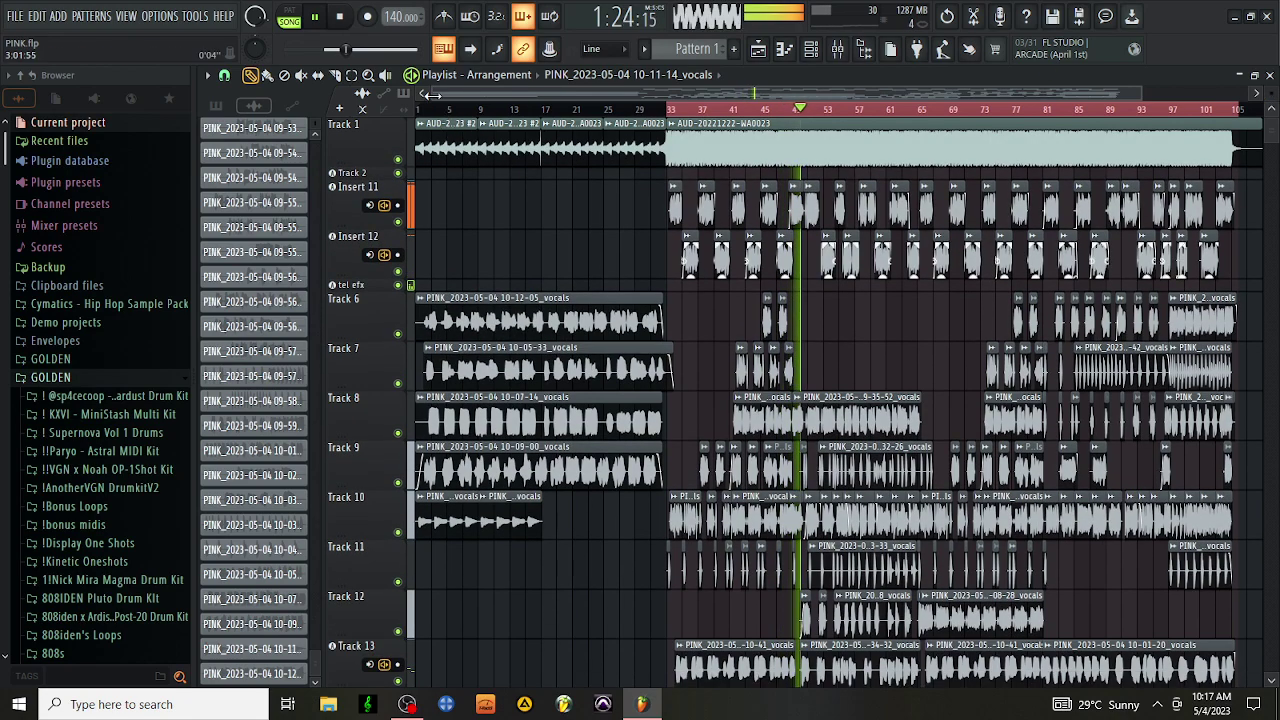
{"action": "left_click_drag", "start_coordinate": [625, 109], "coordinate": [1030, 110]}
{"action": "left_click_drag", "start_coordinate": [1145, 90], "coordinate": [1118, 87]}
{"action": "left_click", "coordinate": [838, 49]}
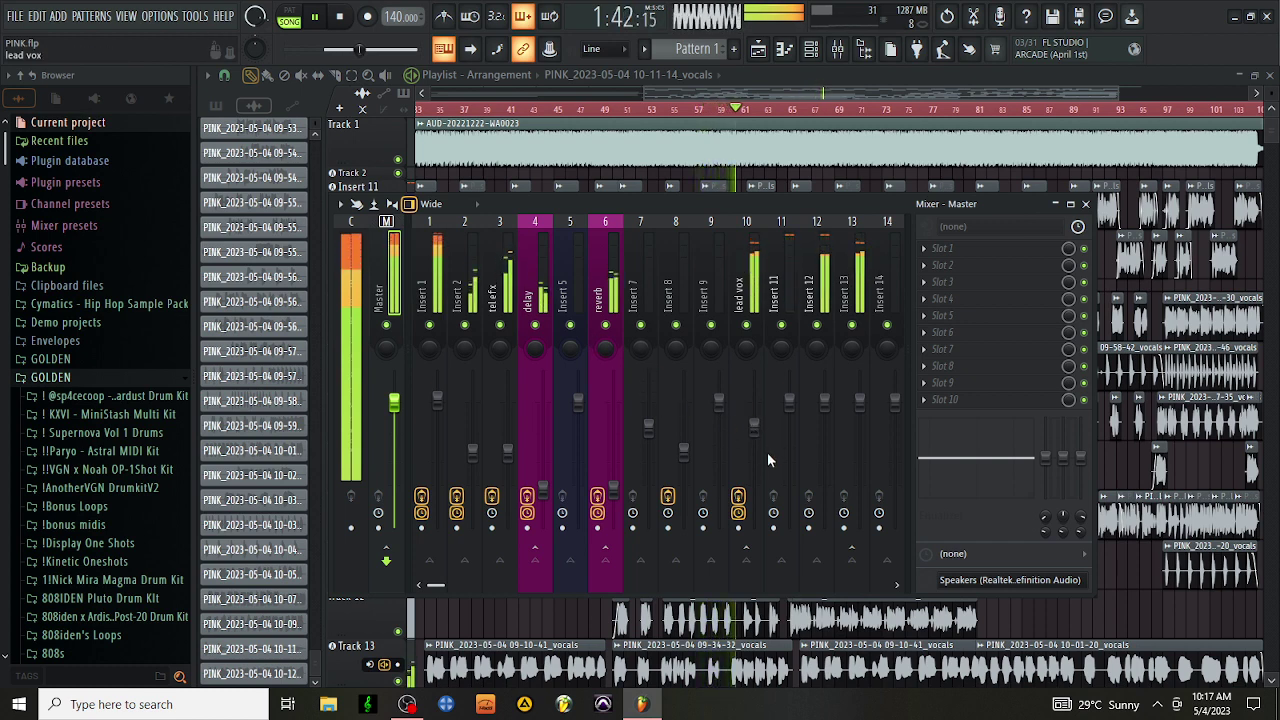
{"action": "left_click_drag", "start_coordinate": [754, 427], "coordinate": [754, 438]}
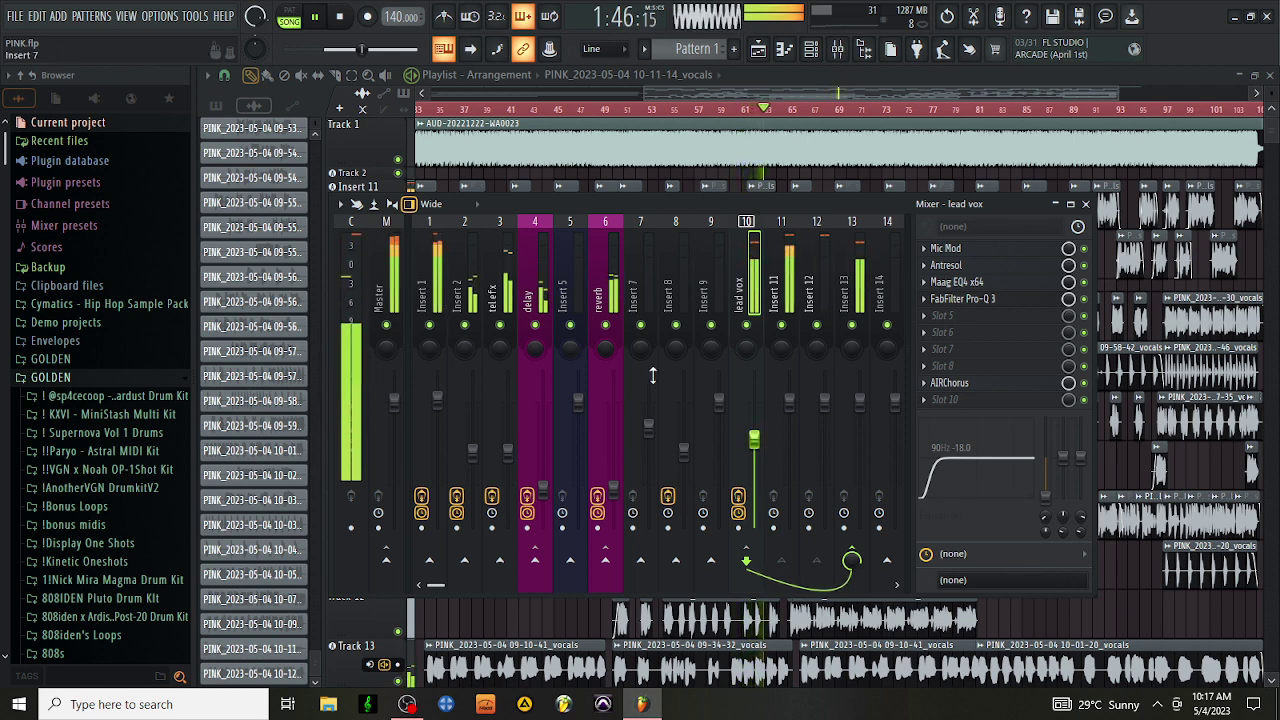
Step: Load the gabila master magic mixer track state onto the Master track
{"action": "right_click", "coordinate": [395, 300]}
{"action": "mouse_move", "coordinate": [555, 314]}
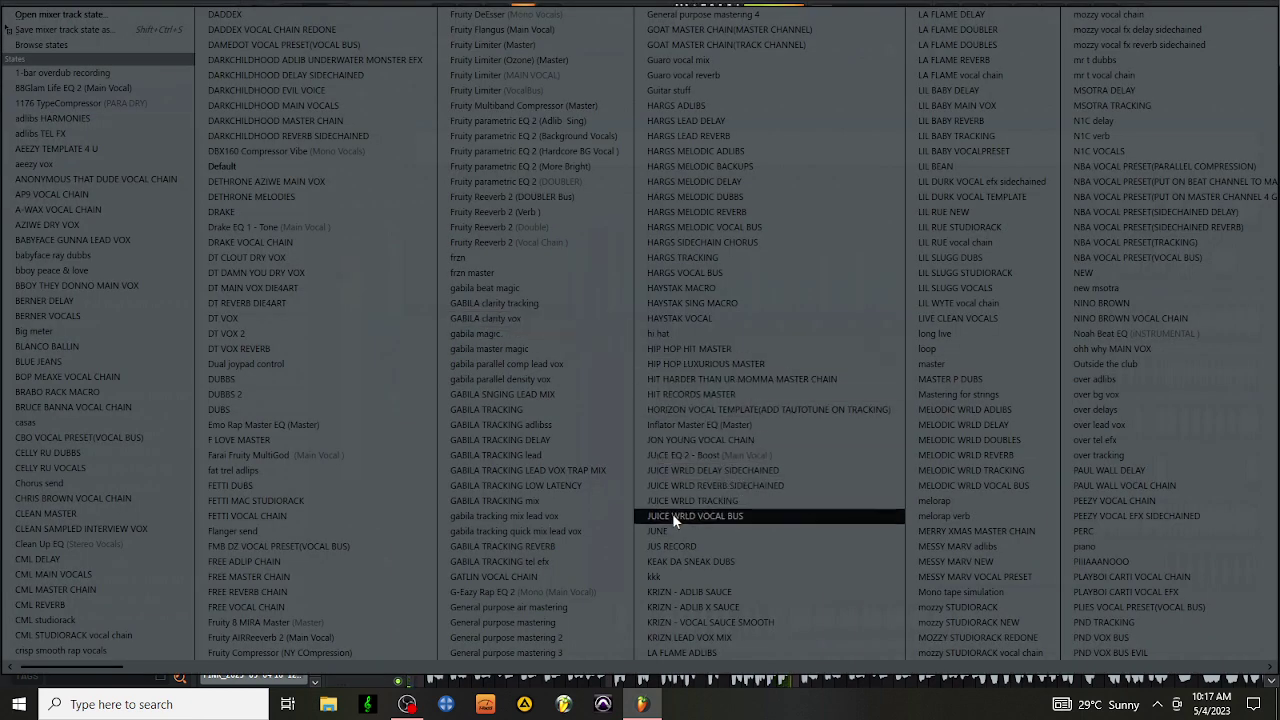
{"action": "left_click", "coordinate": [498, 349]}
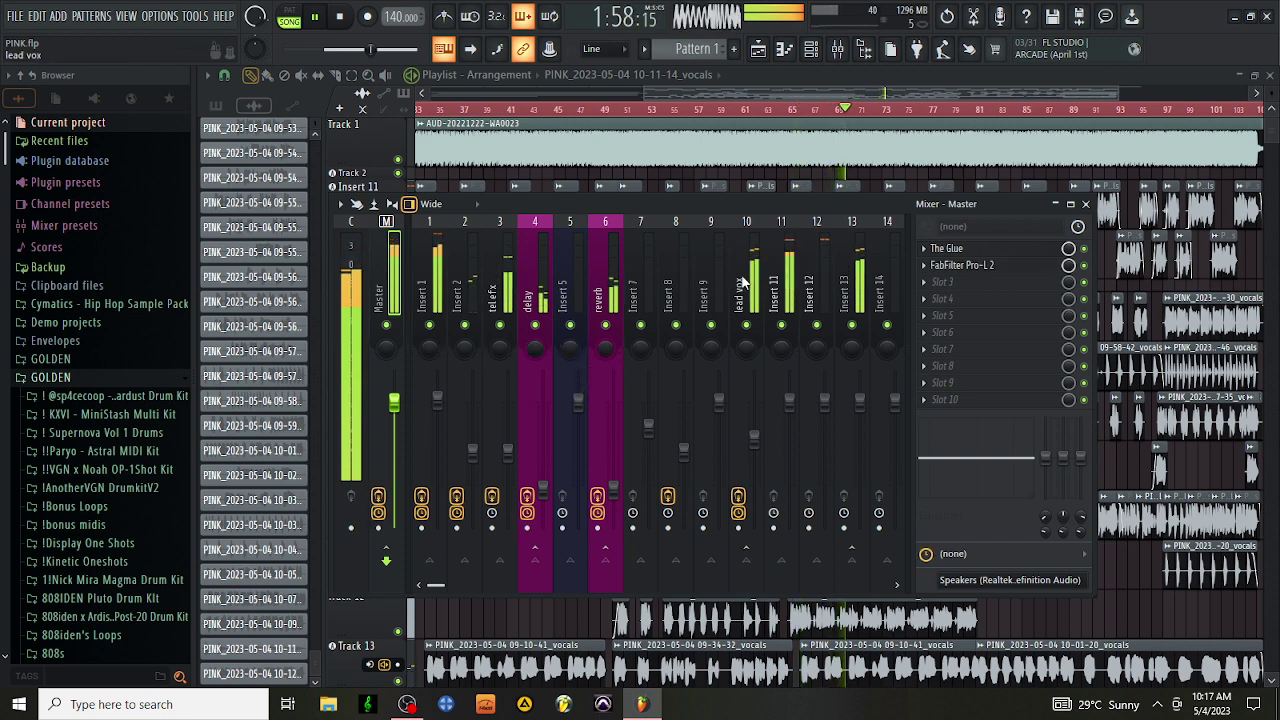
Step: Load the gabila magic mixer track state onto the lead vox track
{"action": "right_click", "coordinate": [738, 288]}
{"action": "mouse_move", "coordinate": [809, 308]}
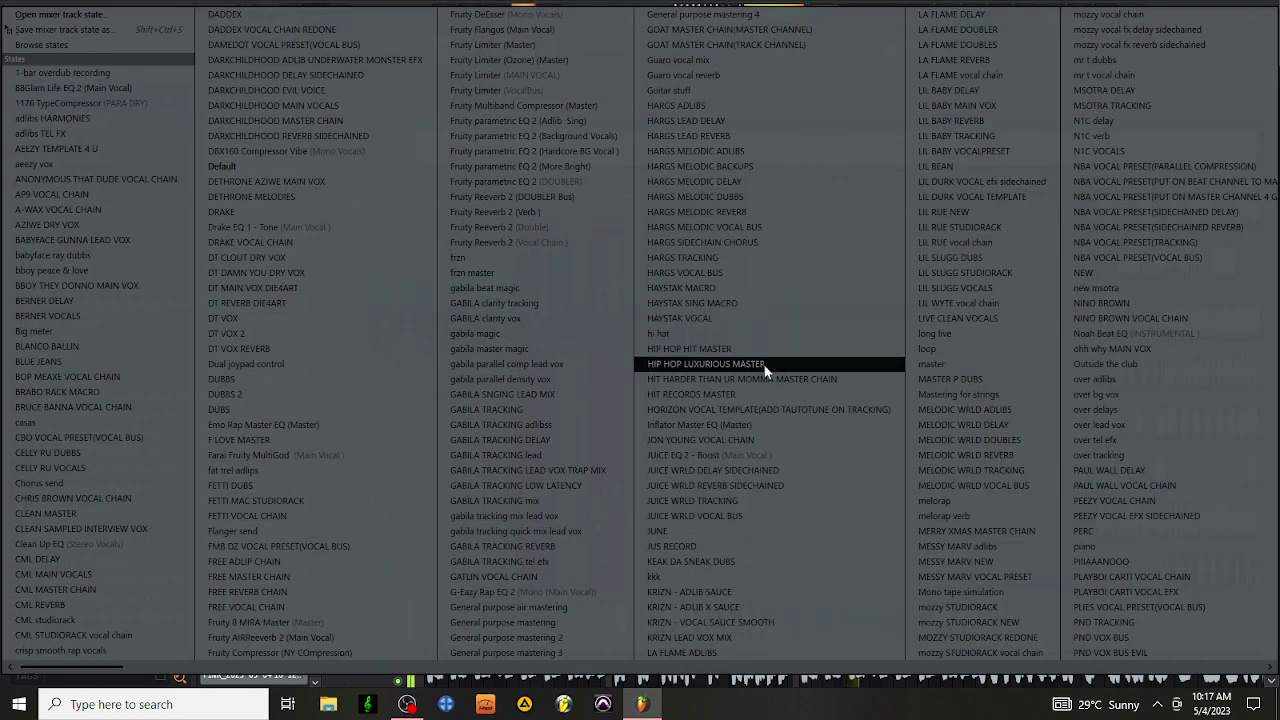
{"action": "left_click", "coordinate": [540, 337]}
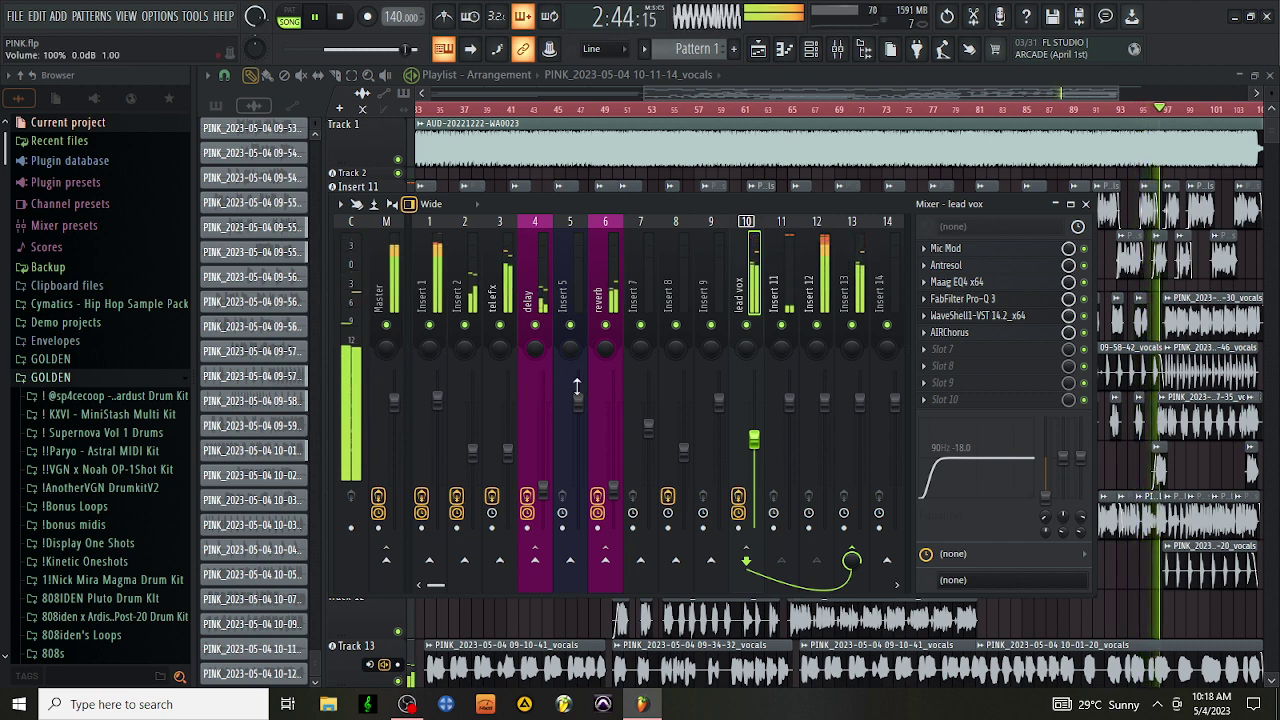
Step: Set the low-shelf EQ frequency of the delay mixer track to 90 Hz
{"action": "left_click", "coordinate": [540, 390]}
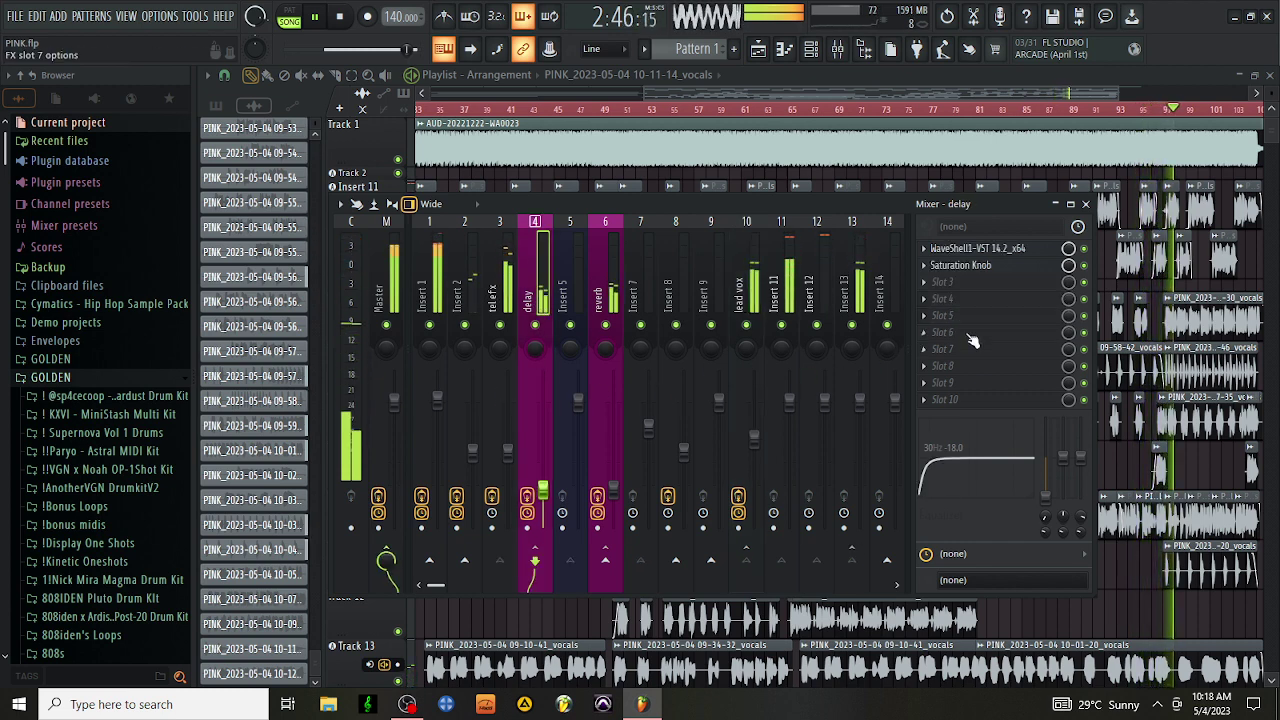
{"action": "left_click_drag", "start_coordinate": [1042, 519], "coordinate": [1042, 500]}
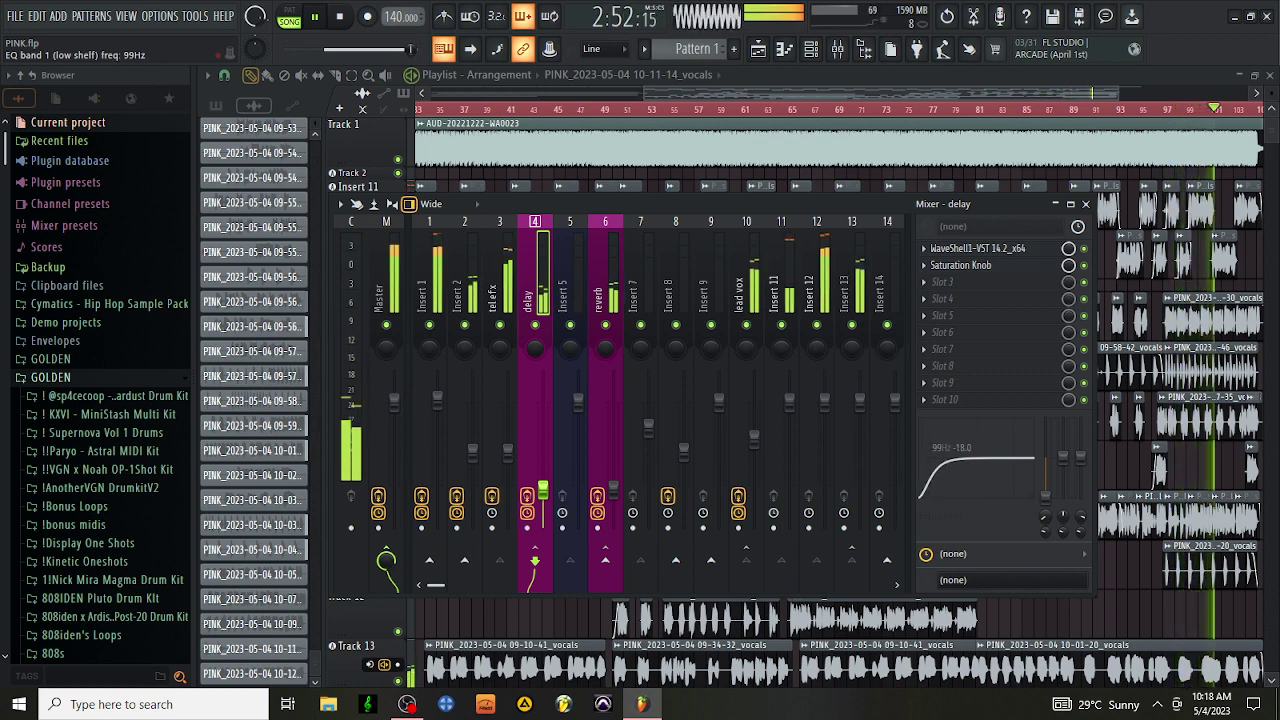
{"action": "left_click_drag", "start_coordinate": [1042, 500], "coordinate": [1042, 496]}
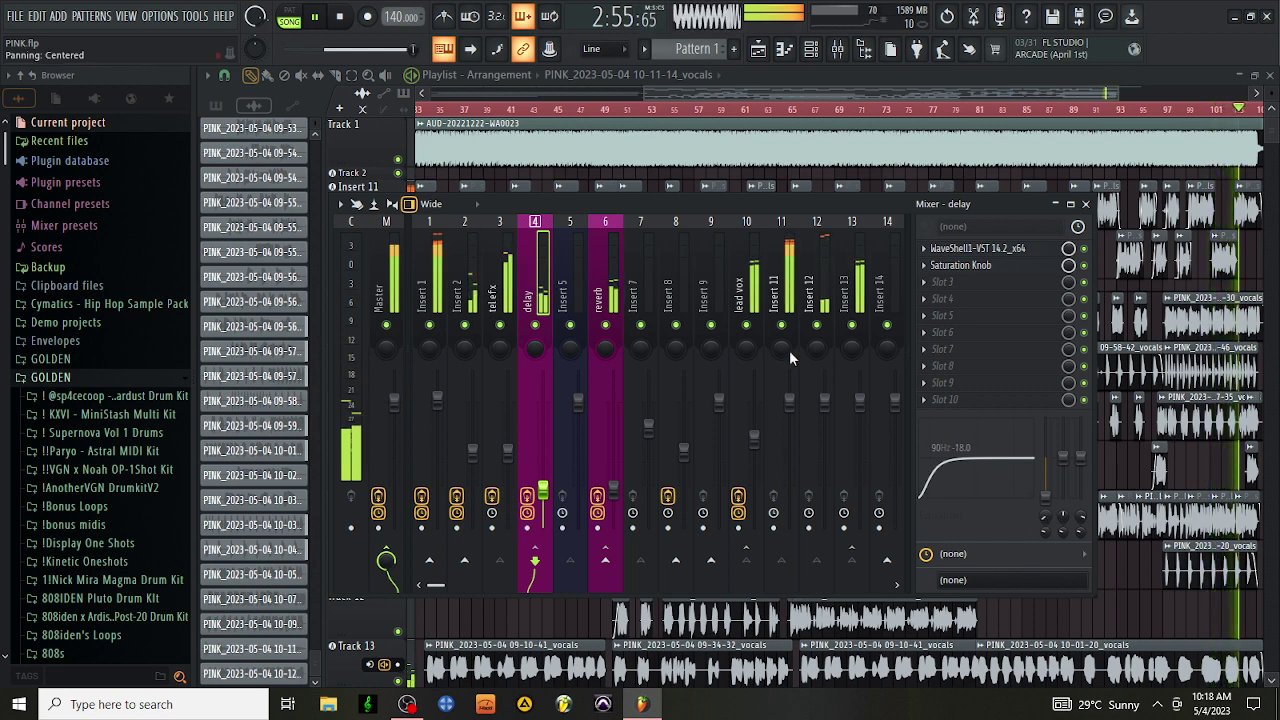
Step: Open the WaveShell StudioRack on the lead vox track and remove the plug-in from its eighth rack slot
{"action": "left_click", "coordinate": [746, 285]}
{"action": "left_click", "coordinate": [925, 316]}
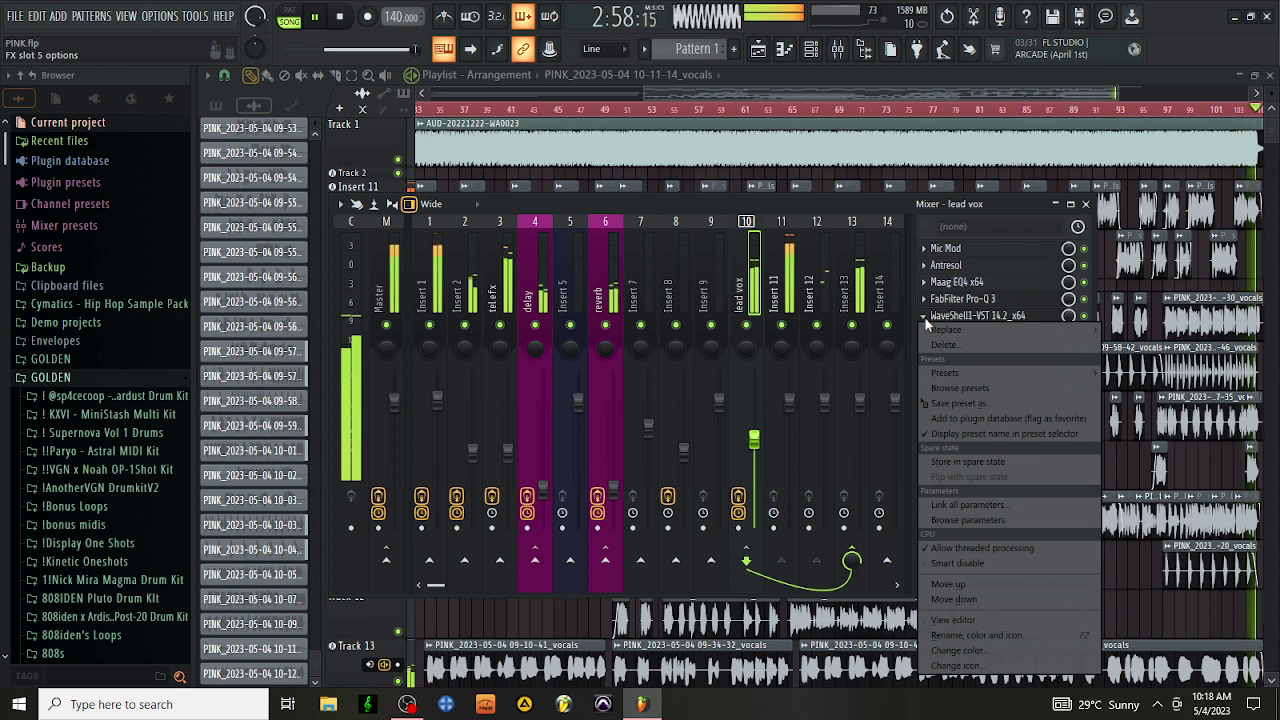
{"action": "key", "text": "Escape"}
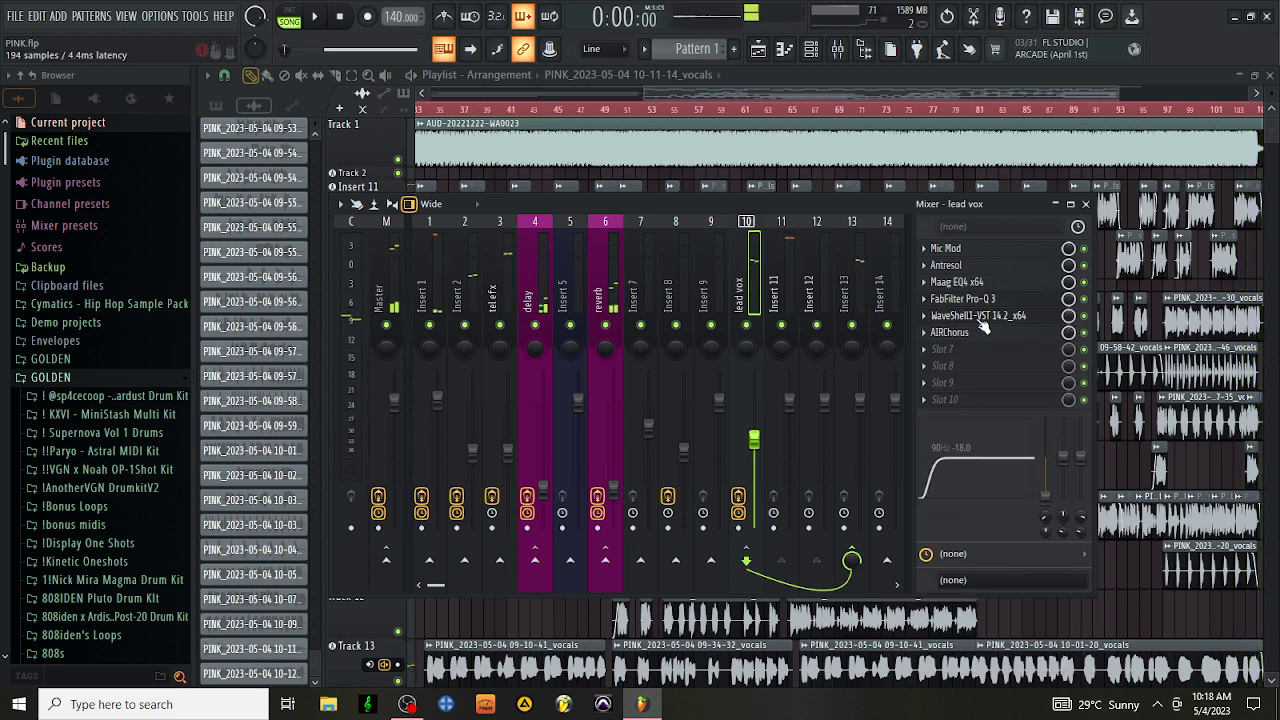
{"action": "left_click", "coordinate": [977, 315]}
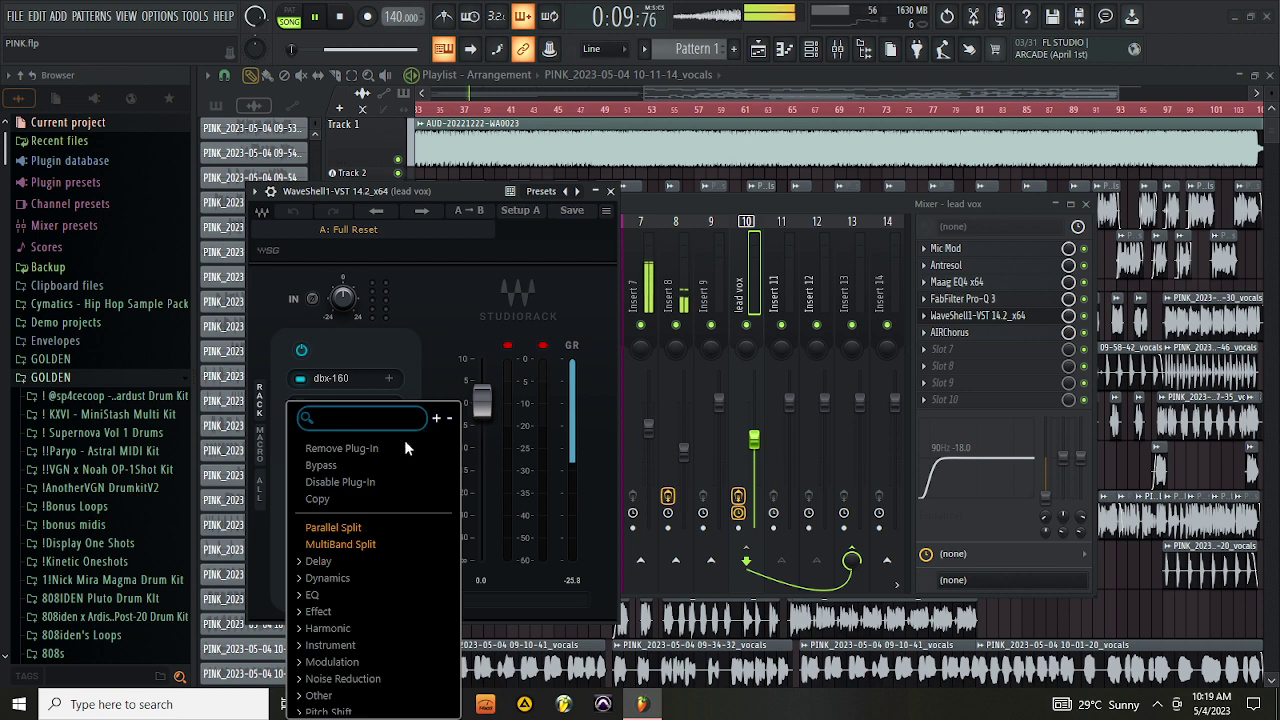
{"action": "left_click", "coordinate": [348, 450]}
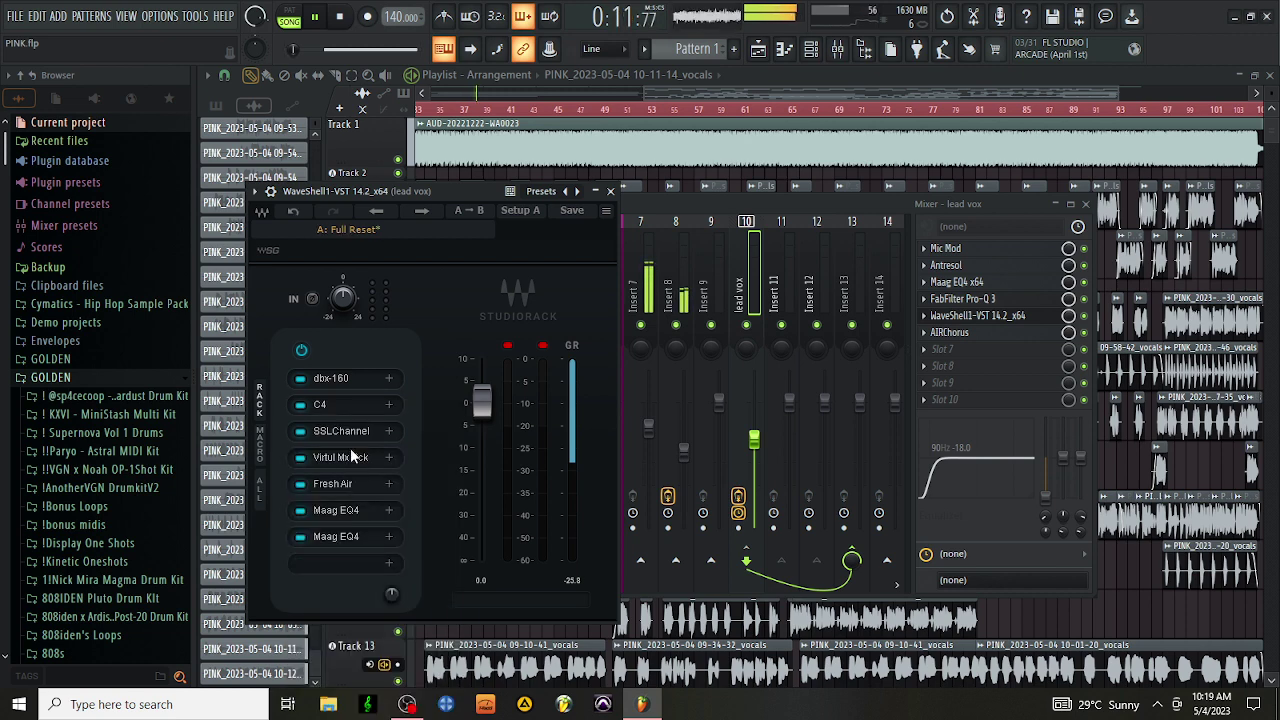
Step: Add the NS1 noise suppressor to the empty eighth rack slot, set it to 6.6 and close the plug-in windows
{"action": "left_click", "coordinate": [342, 564]}
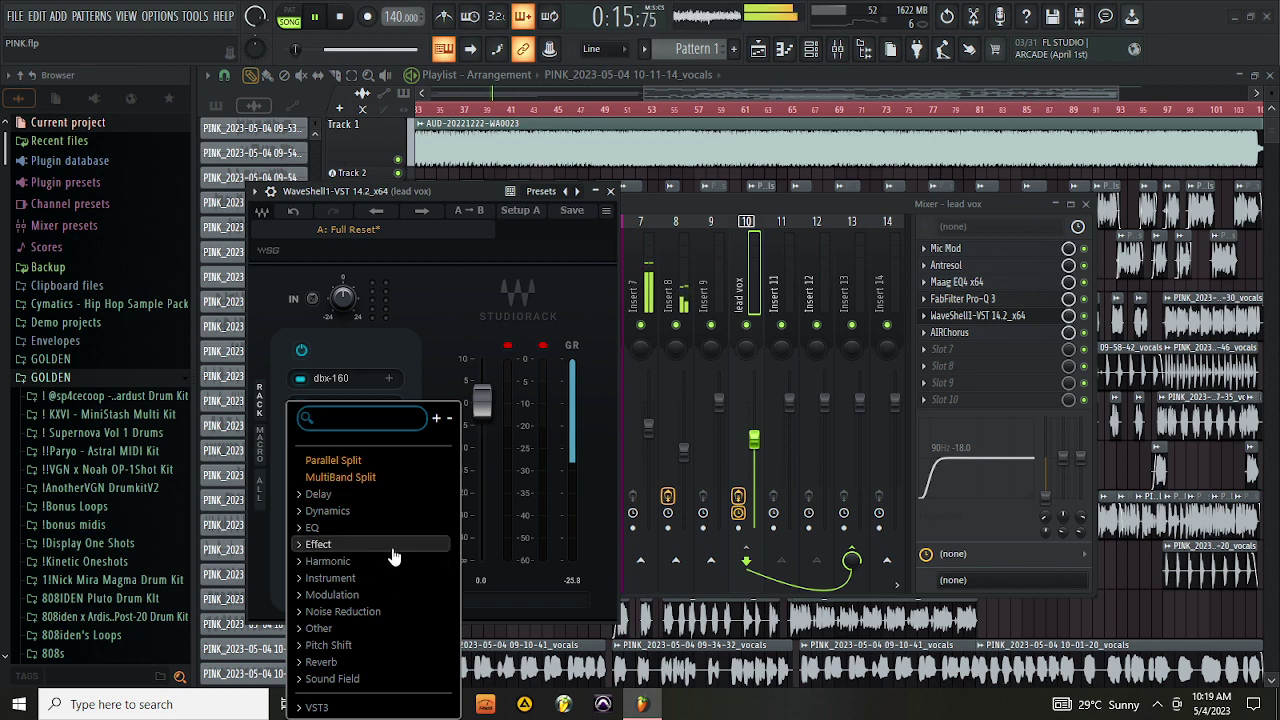
{"action": "type", "text": "S"}
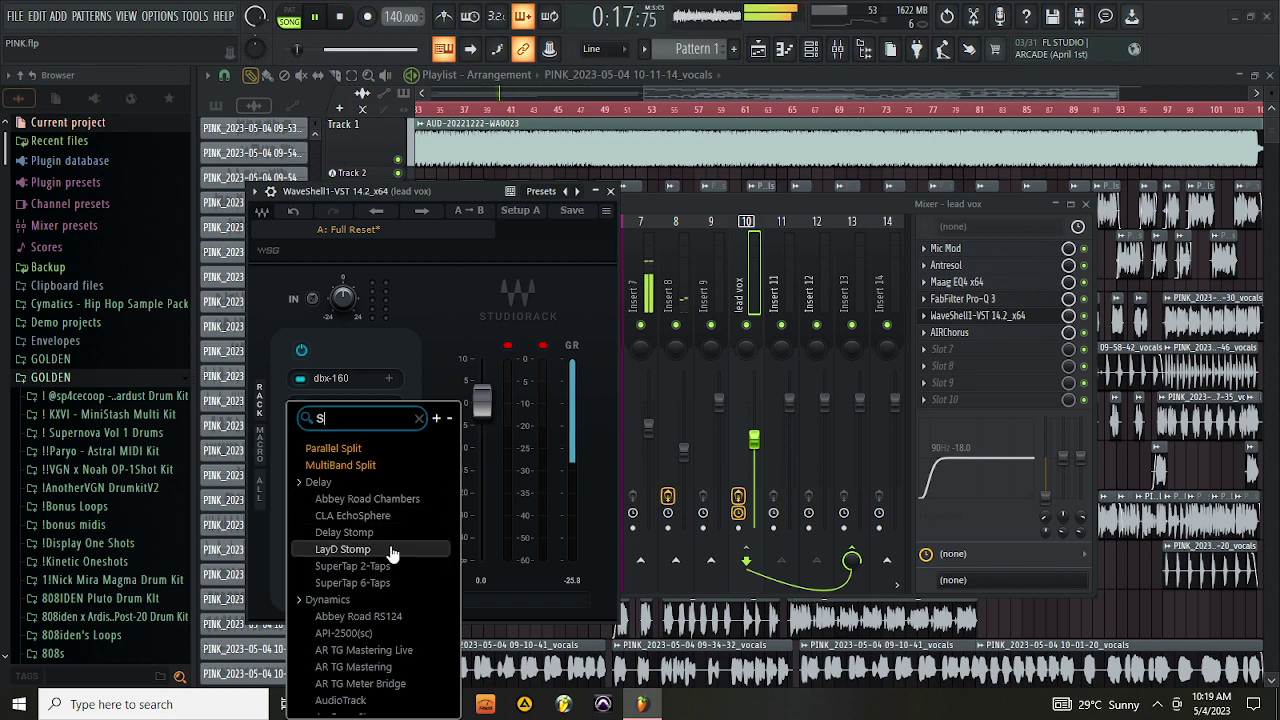
{"action": "key", "text": "BackSpace"}
{"action": "type", "text": "NS"}
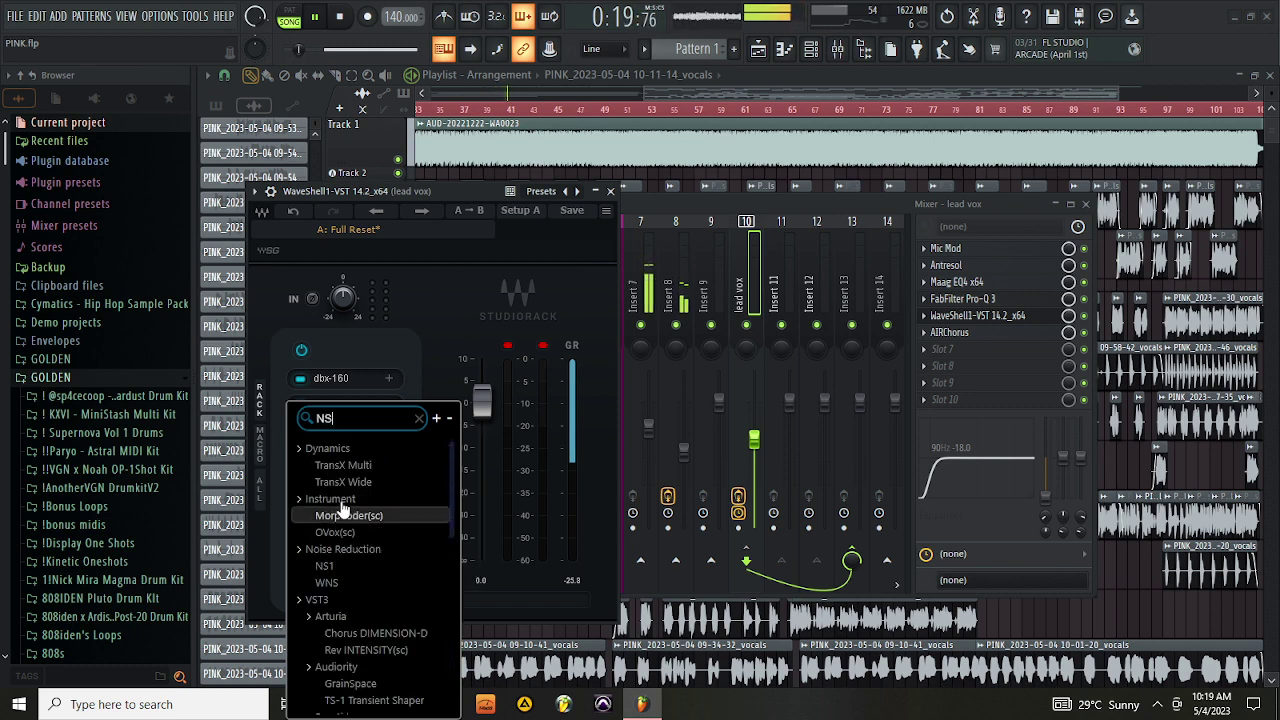
{"action": "left_click", "coordinate": [330, 566]}
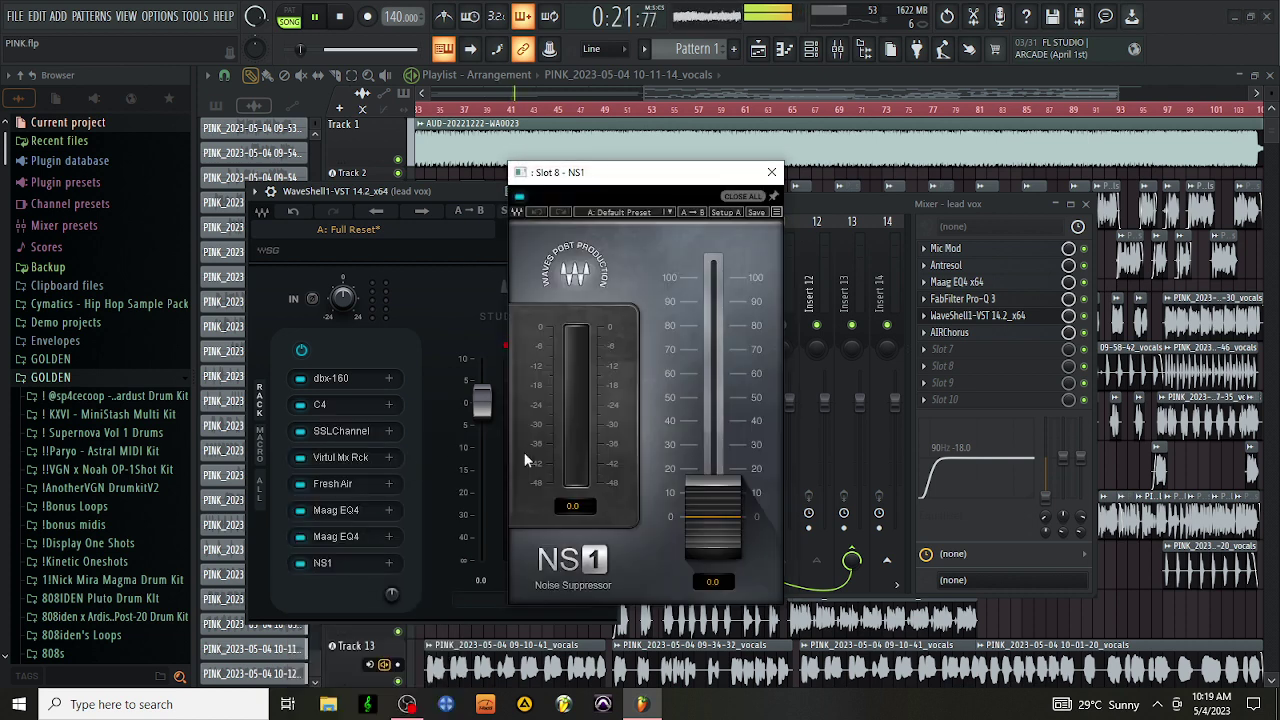
{"action": "left_click_drag", "start_coordinate": [707, 540], "coordinate": [707, 522]}
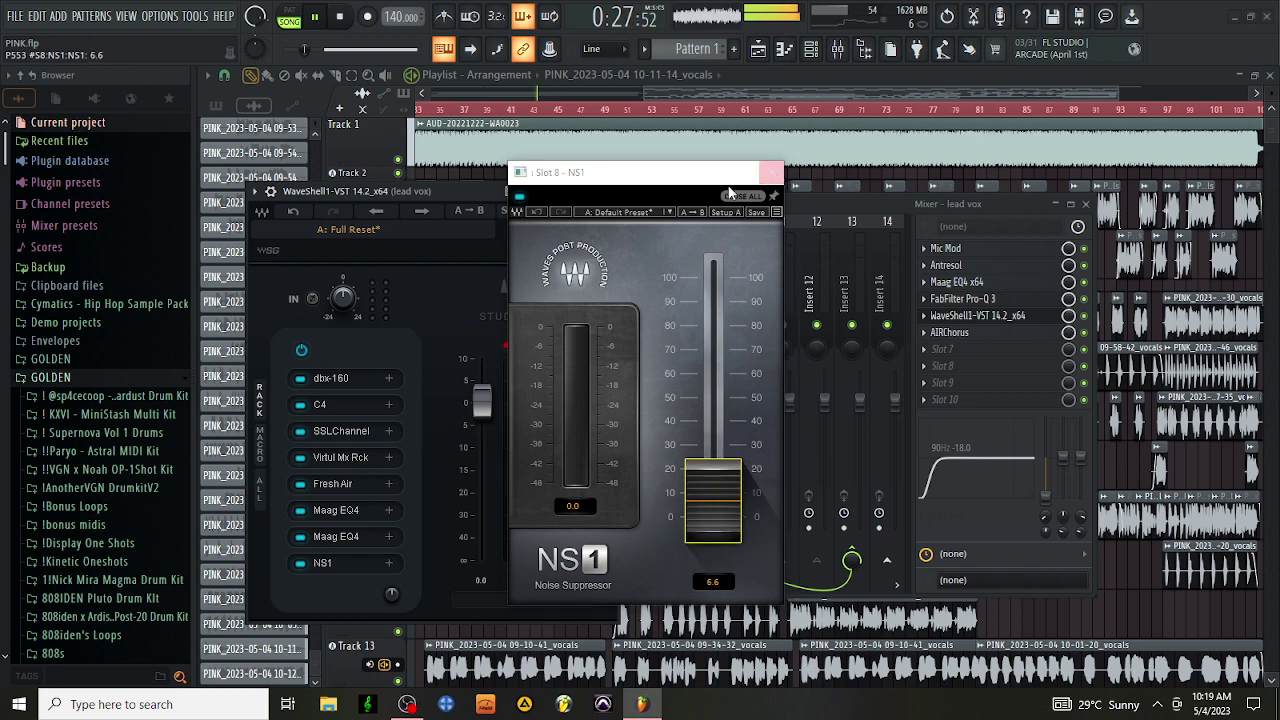
{"action": "left_click", "coordinate": [773, 173]}
{"action": "left_click", "coordinate": [610, 191]}
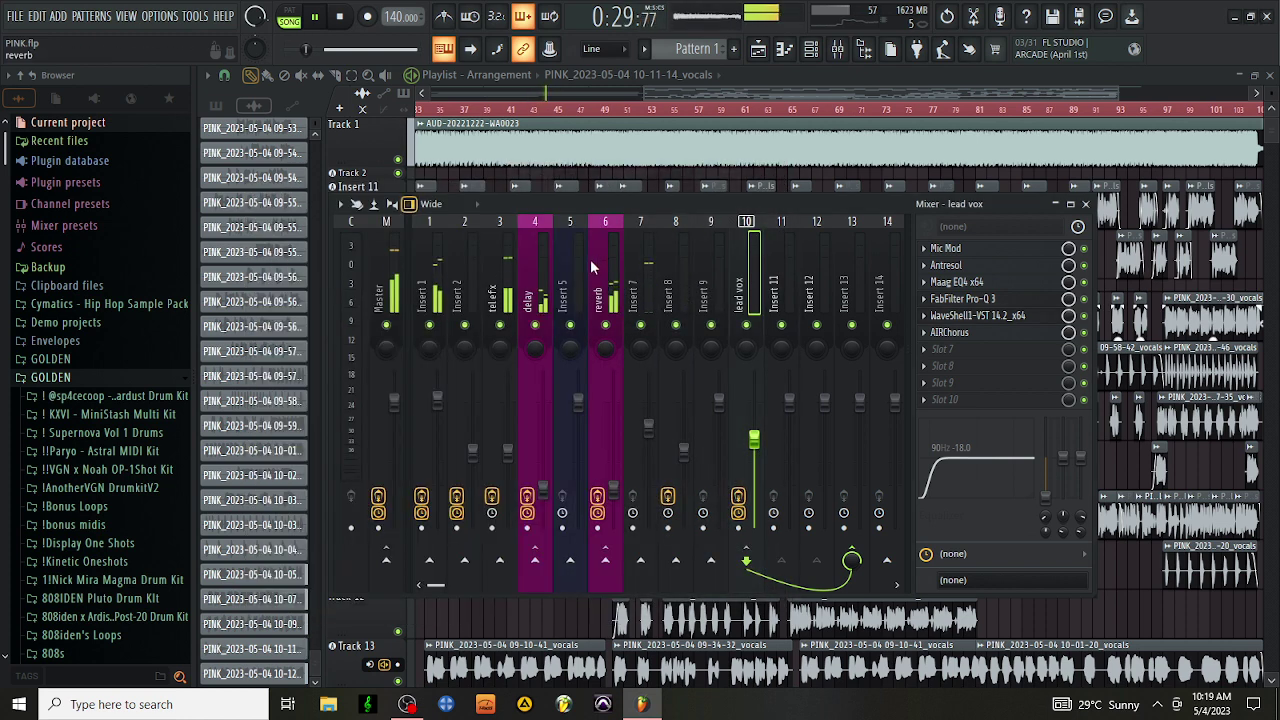
Step: Add Saturation Knob to slot 7 of the lead vox track with saturation at 0.7 and close its window
{"action": "left_click", "coordinate": [967, 350]}
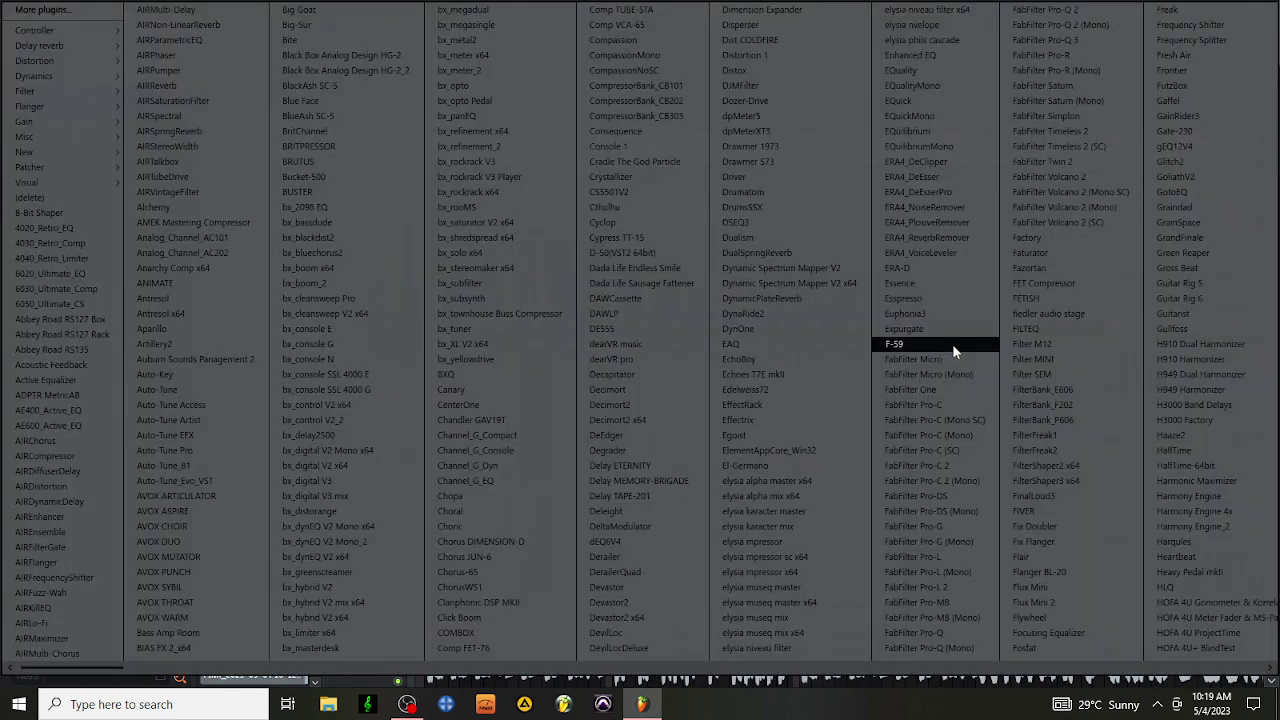
{"action": "left_click", "coordinate": [1211, 510]}
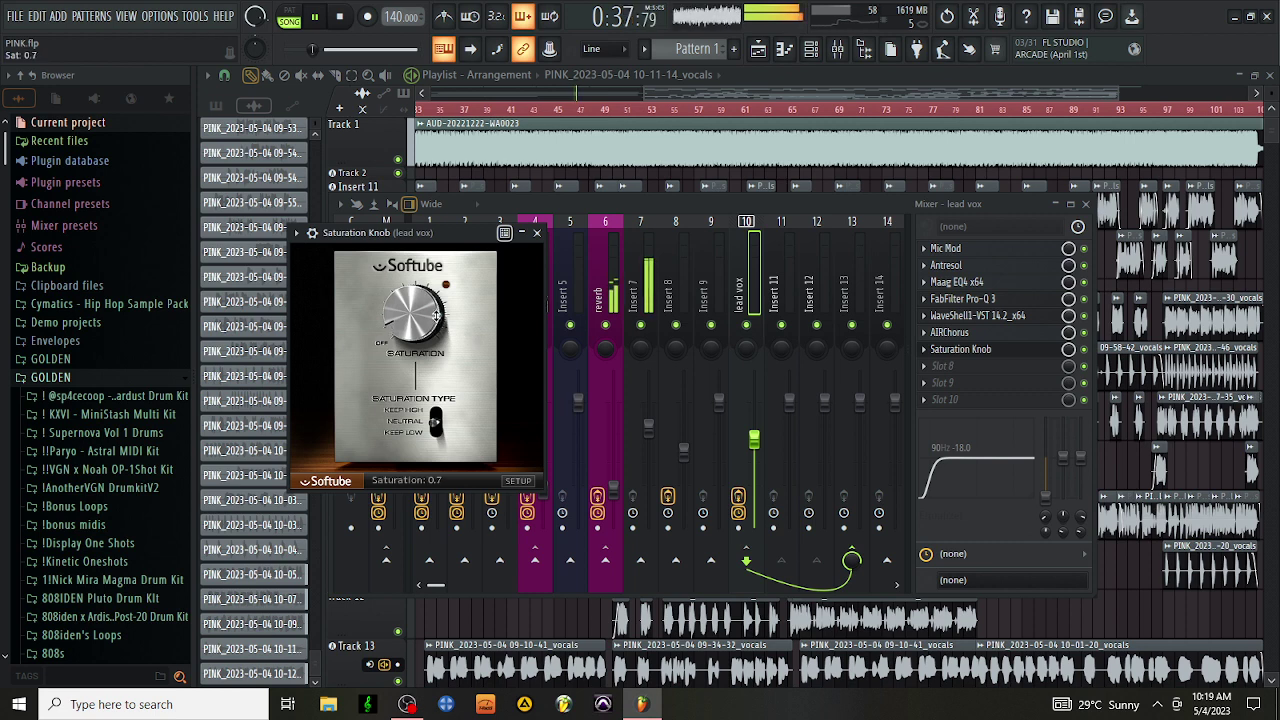
{"action": "left_click", "coordinate": [537, 232]}
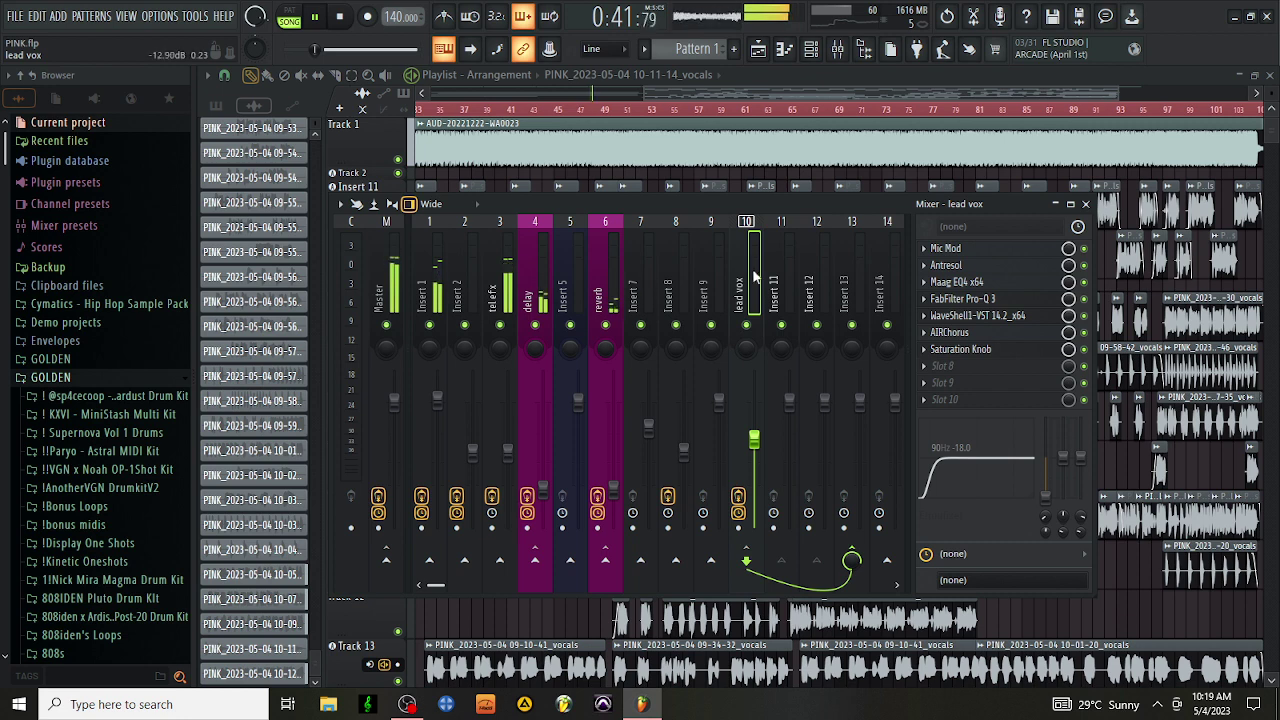
Step: Set the low-pass filter of H-Delay in the delay track's StudioRack to 6.65 kHz and close the plug-in windows
{"action": "left_click", "coordinate": [538, 272]}
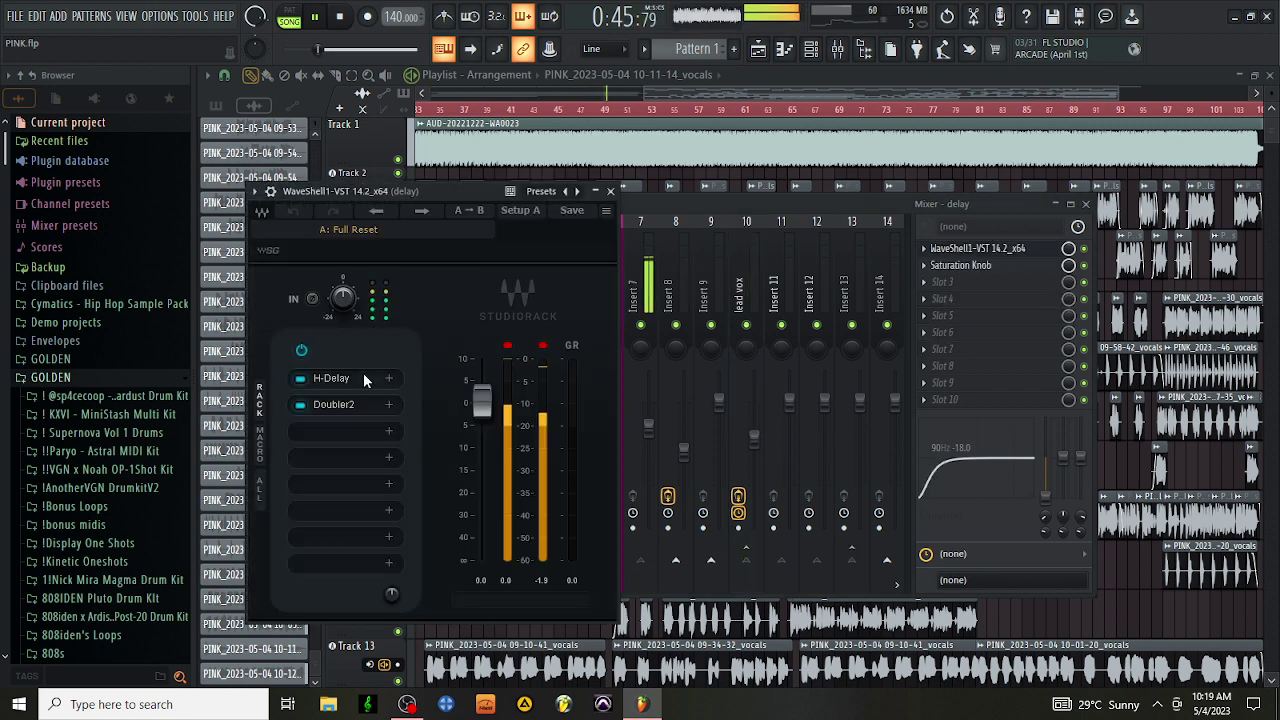
{"action": "left_click", "coordinate": [363, 378]}
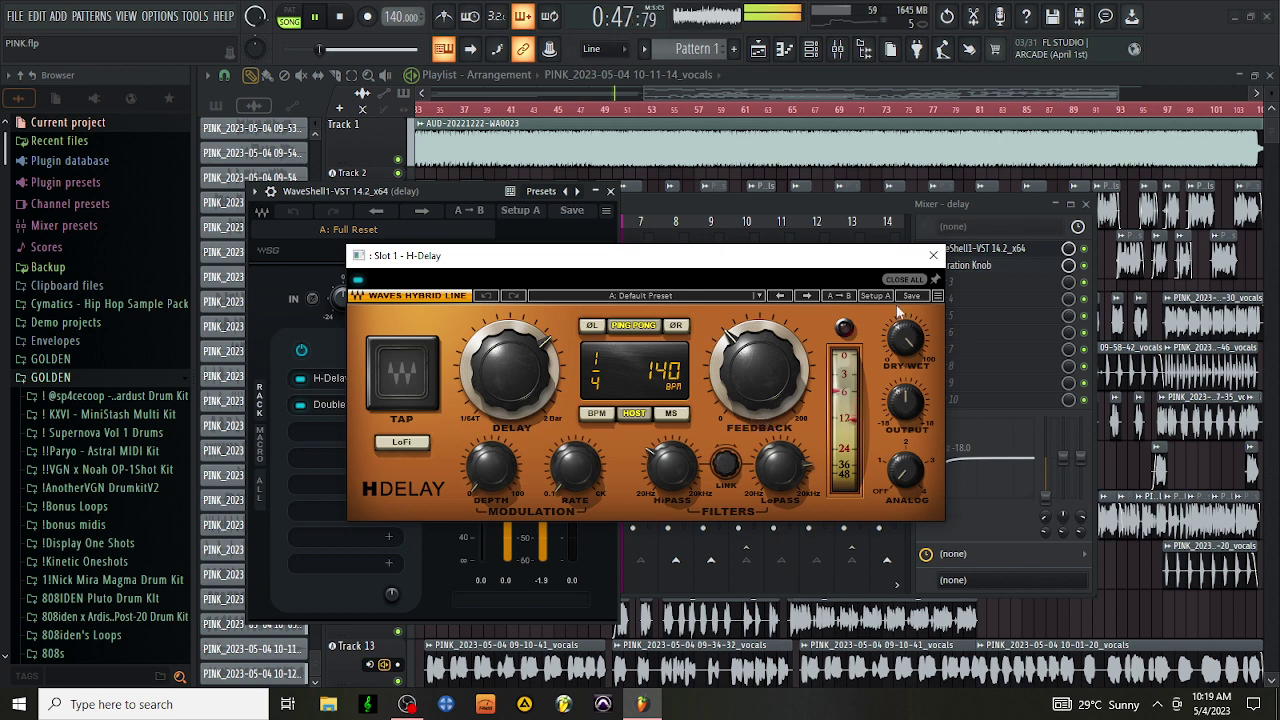
{"action": "left_click_drag", "start_coordinate": [782, 466], "coordinate": [782, 480]}
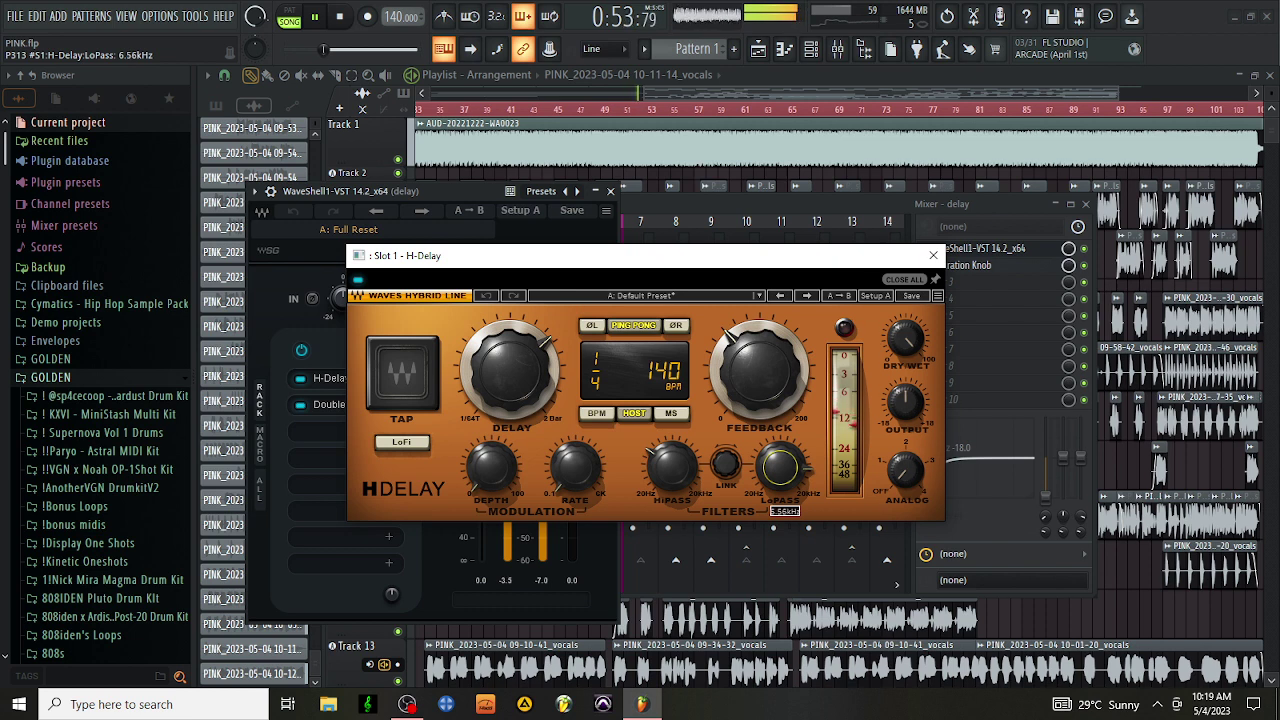
{"action": "left_click", "coordinate": [933, 255]}
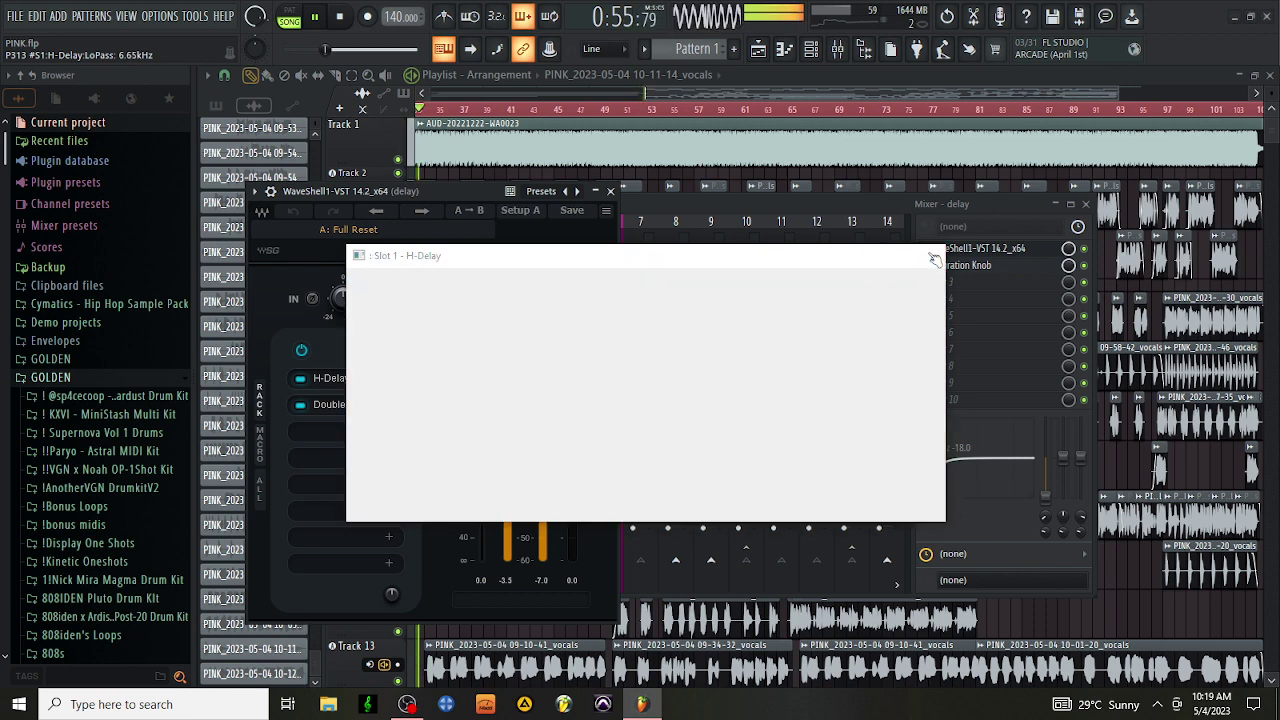
{"action": "left_click", "coordinate": [611, 190]}
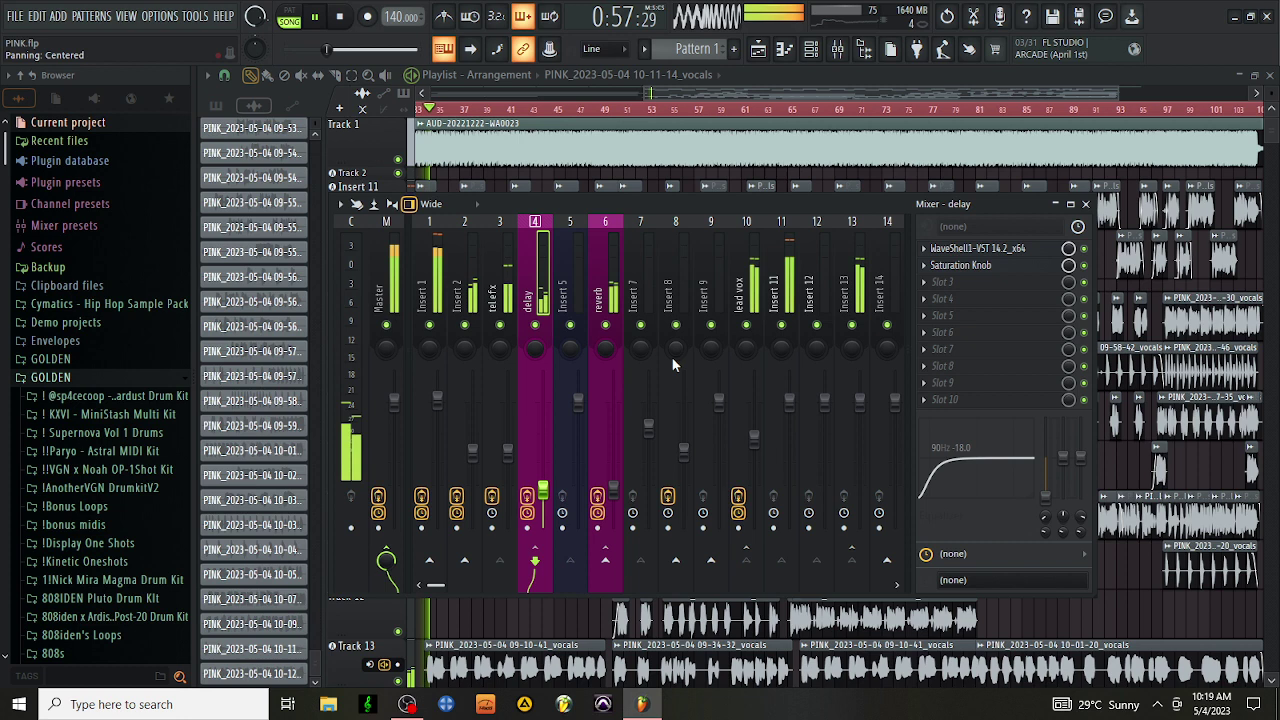
Step: Set ValhallaVintageVerb on the reverb track to 2.21 s decay, Bright Hall mode and a 90 Hz low cut, then close it
{"action": "left_click", "coordinate": [590, 285]}
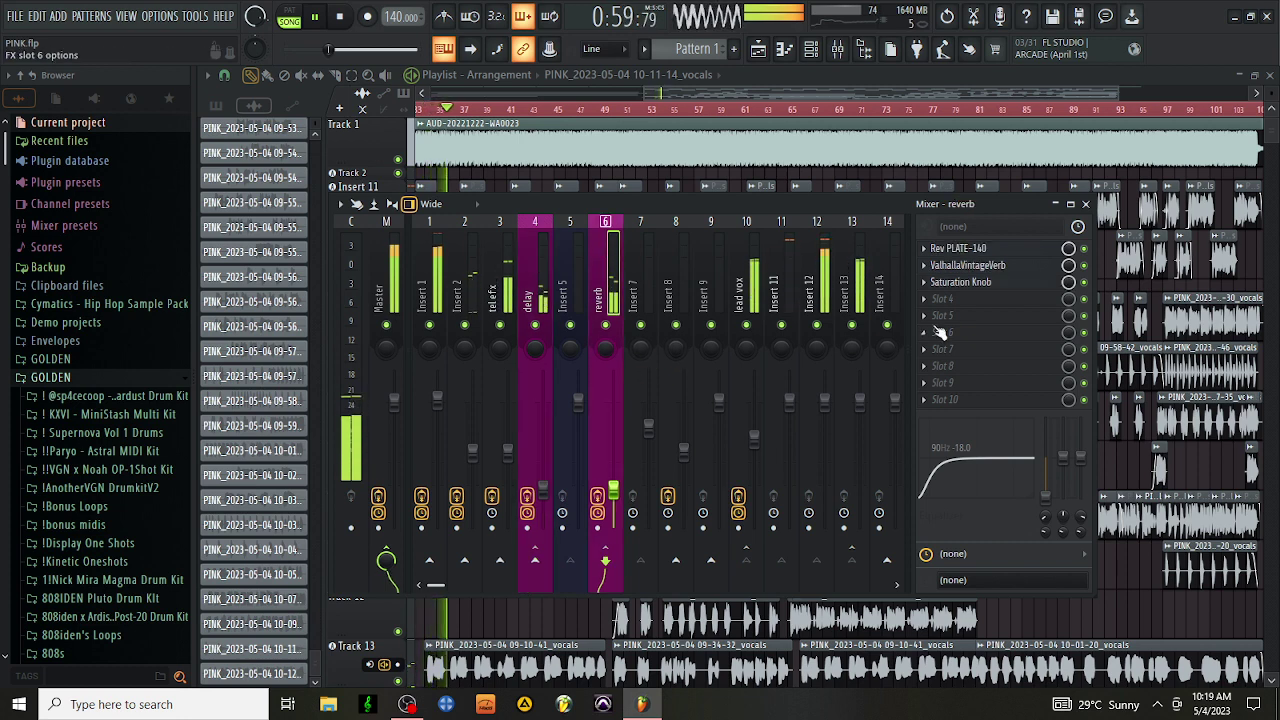
{"action": "left_click", "coordinate": [990, 266]}
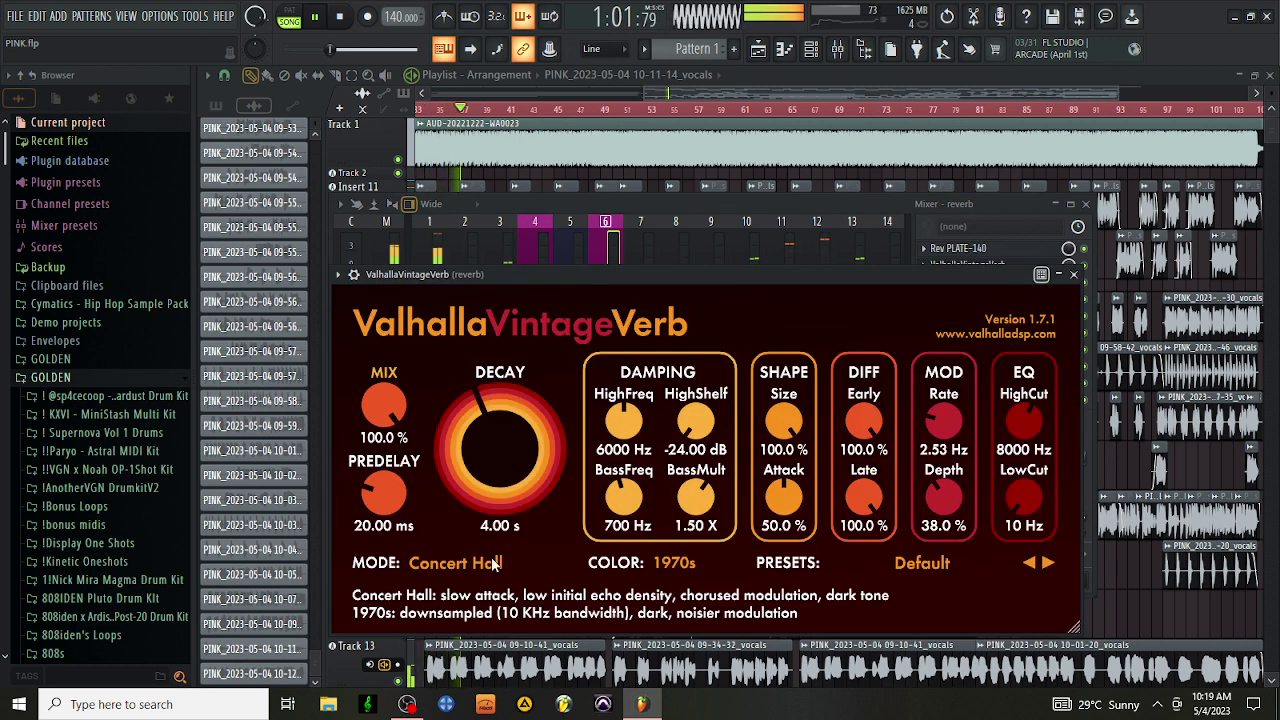
{"action": "left_click_drag", "start_coordinate": [470, 500], "coordinate": [465, 560]}
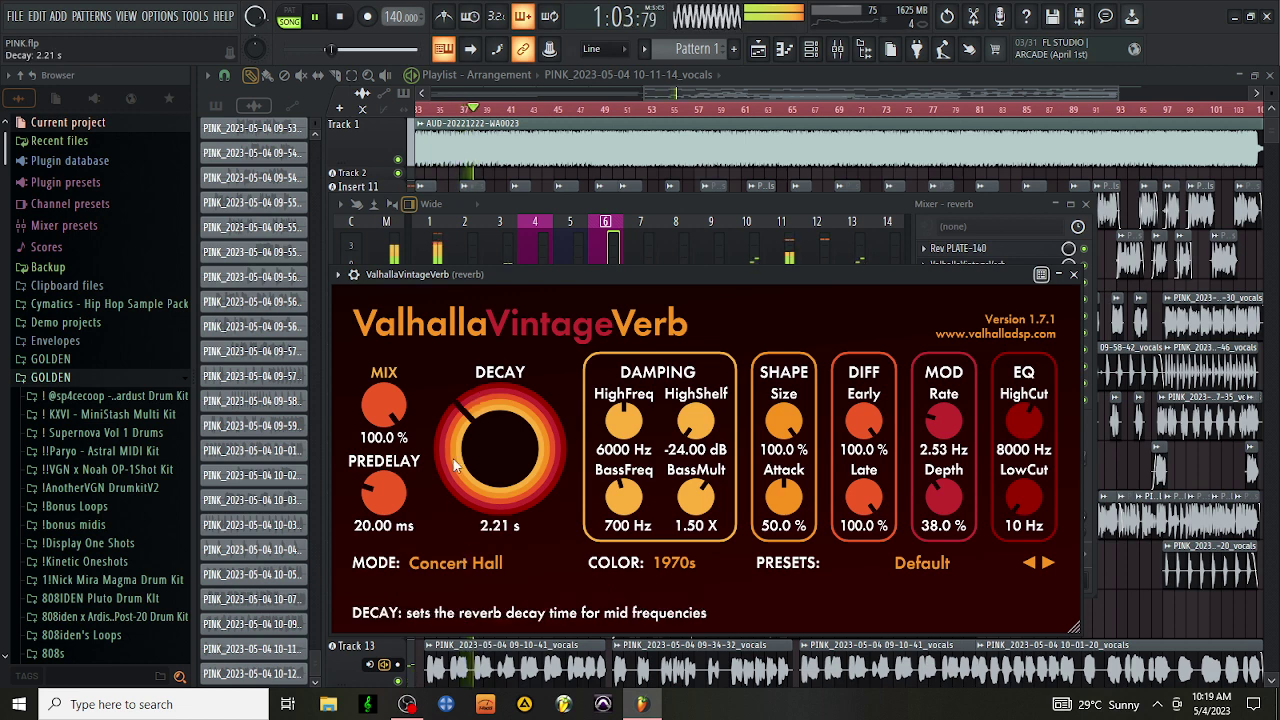
{"action": "left_click", "coordinate": [465, 563]}
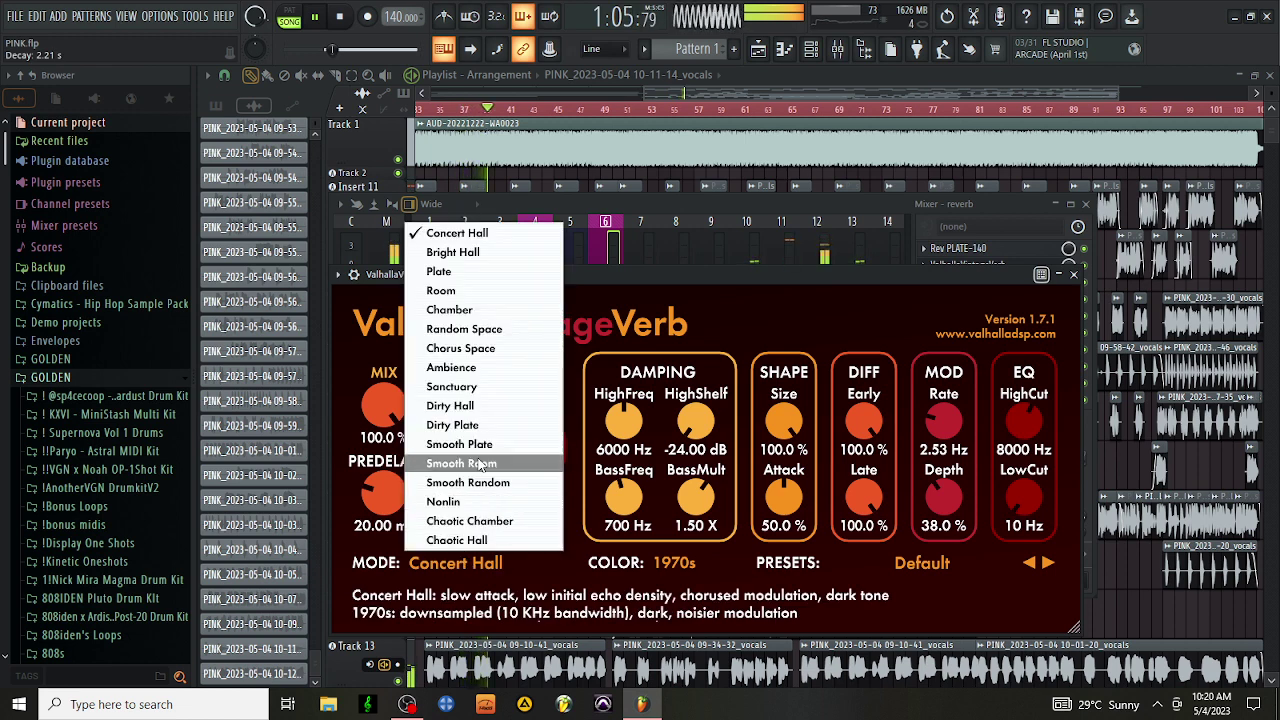
{"action": "left_click", "coordinate": [488, 252]}
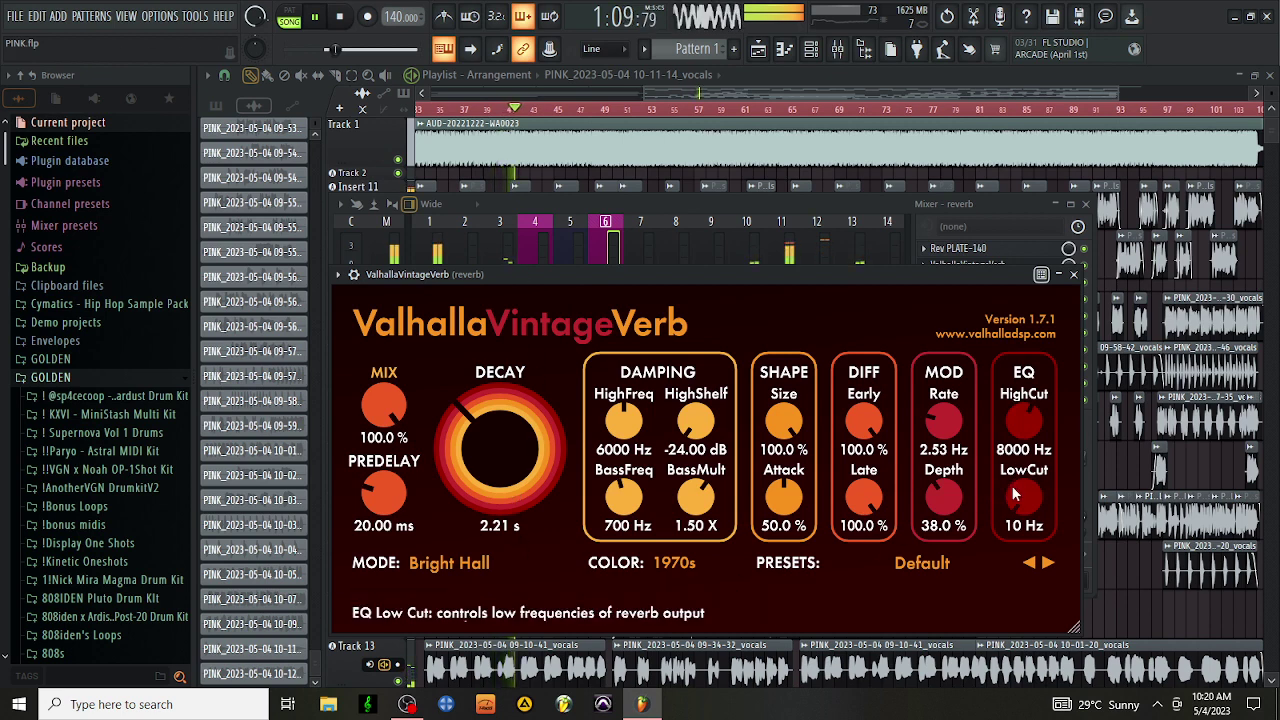
{"action": "left_click_drag", "start_coordinate": [1022, 490], "coordinate": [1019, 482]}
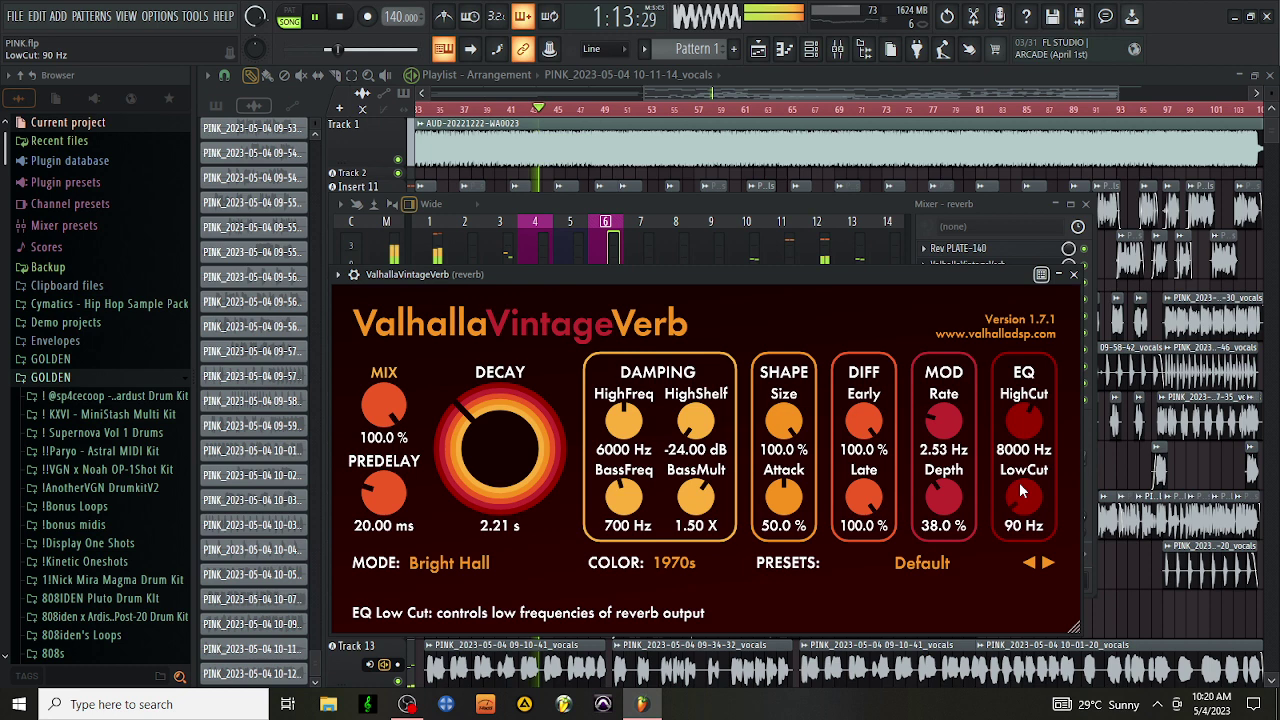
{"action": "left_click", "coordinate": [1073, 274]}
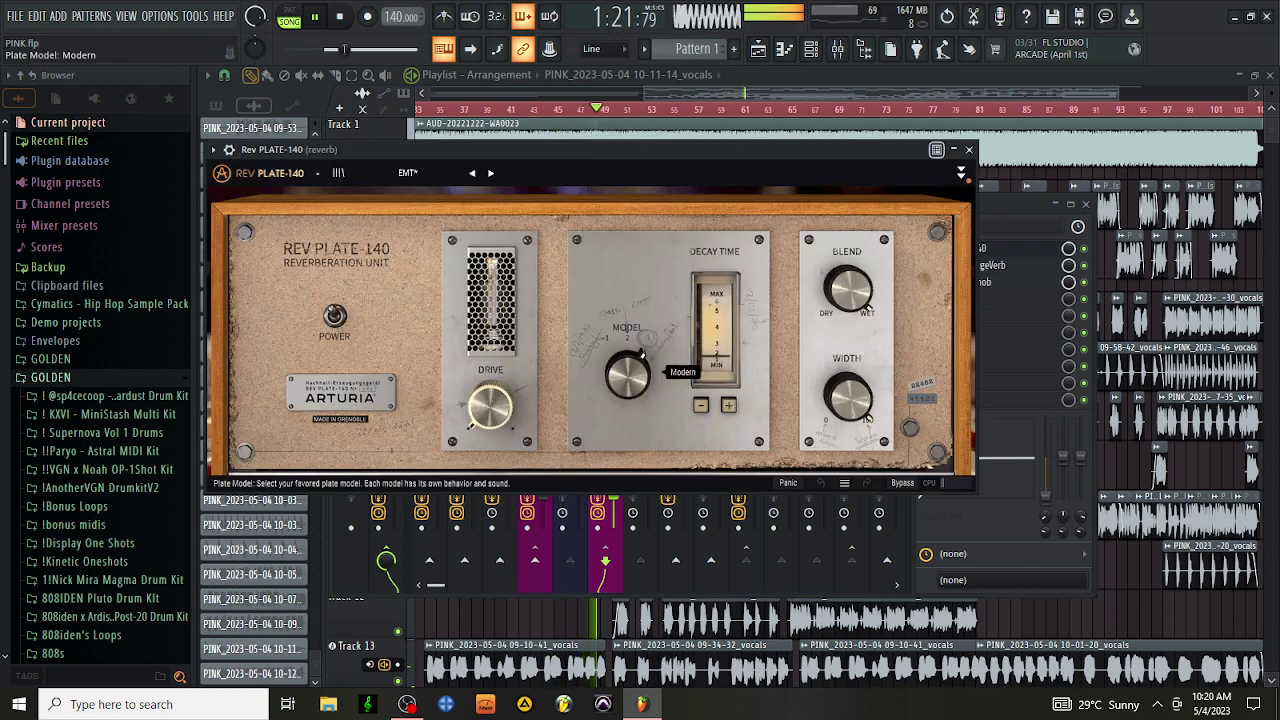
Step: Switch Rev PLATE-140 on the reverb track to plate model 2, lower its decay time and close its window
{"action": "left_click", "coordinate": [700, 408]}
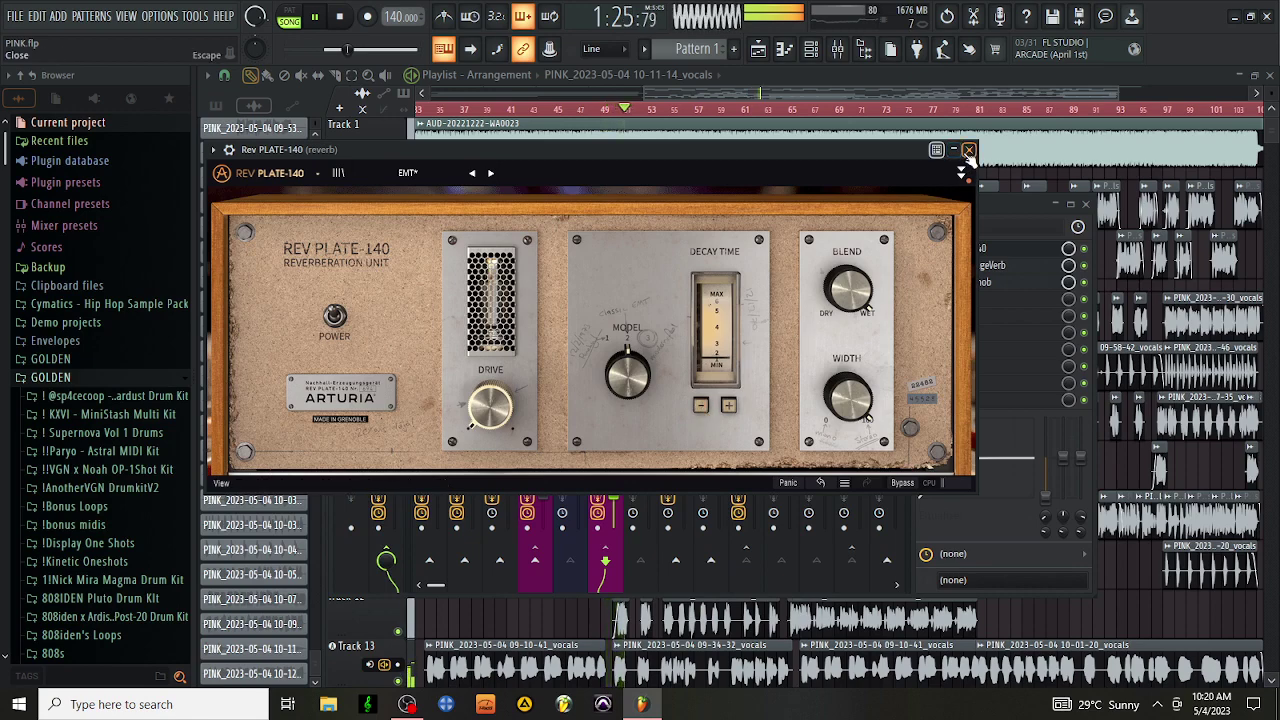
{"action": "left_click", "coordinate": [968, 149]}
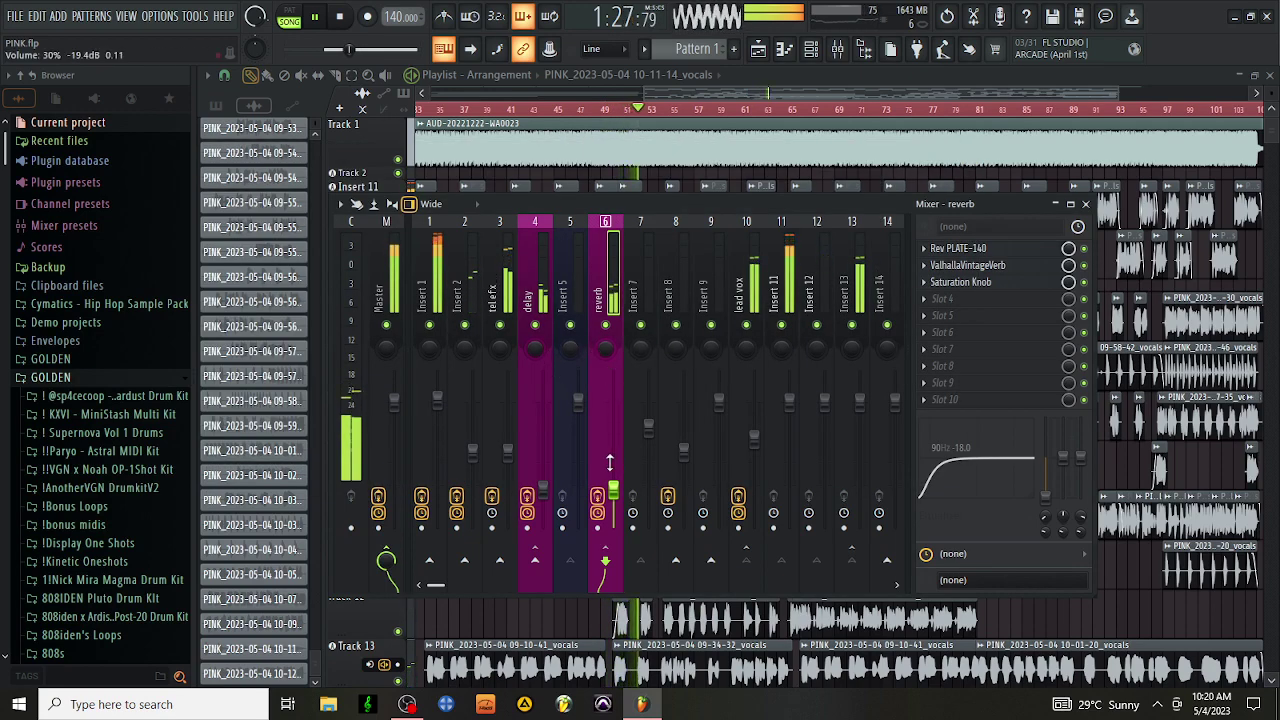
{"action": "left_click", "coordinate": [739, 466]}
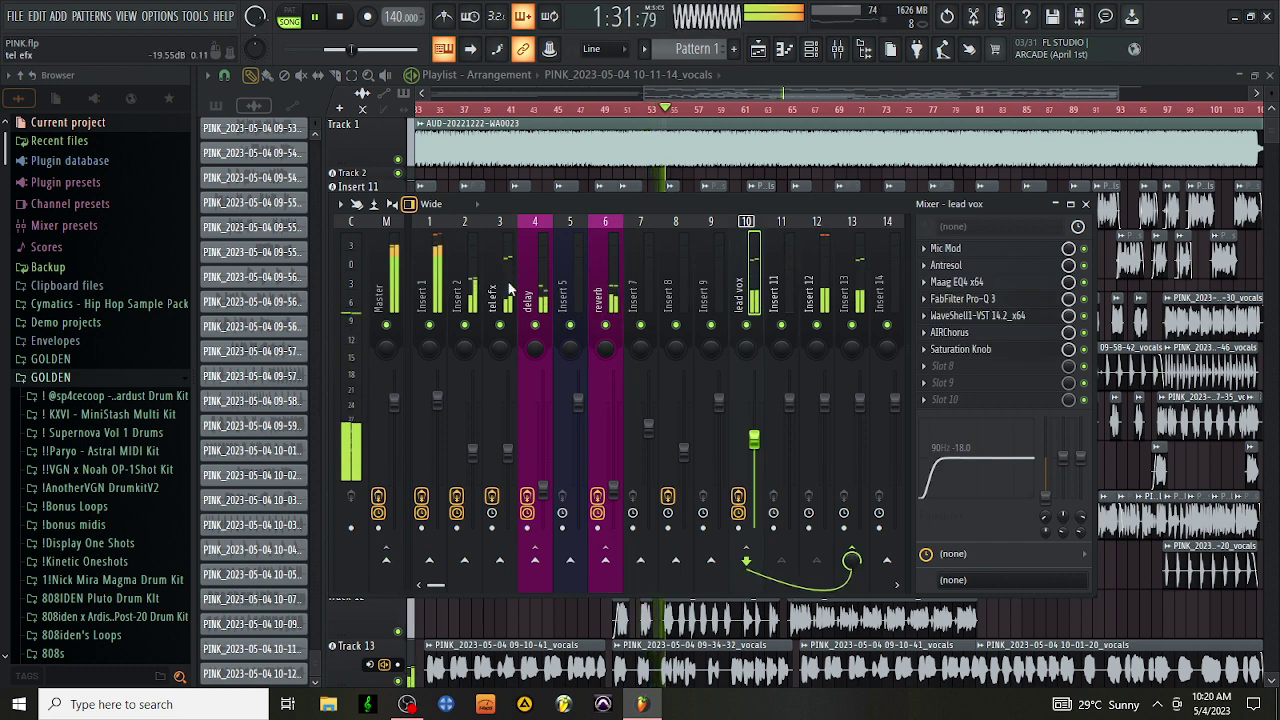
Step: Move FabFilter Pro-Q 3 to slot 2 of the tel efx track and add Maag EQ4 x64 above it with air gain 2.0
{"action": "left_click_drag", "start_coordinate": [986, 250], "coordinate": [985, 264]}
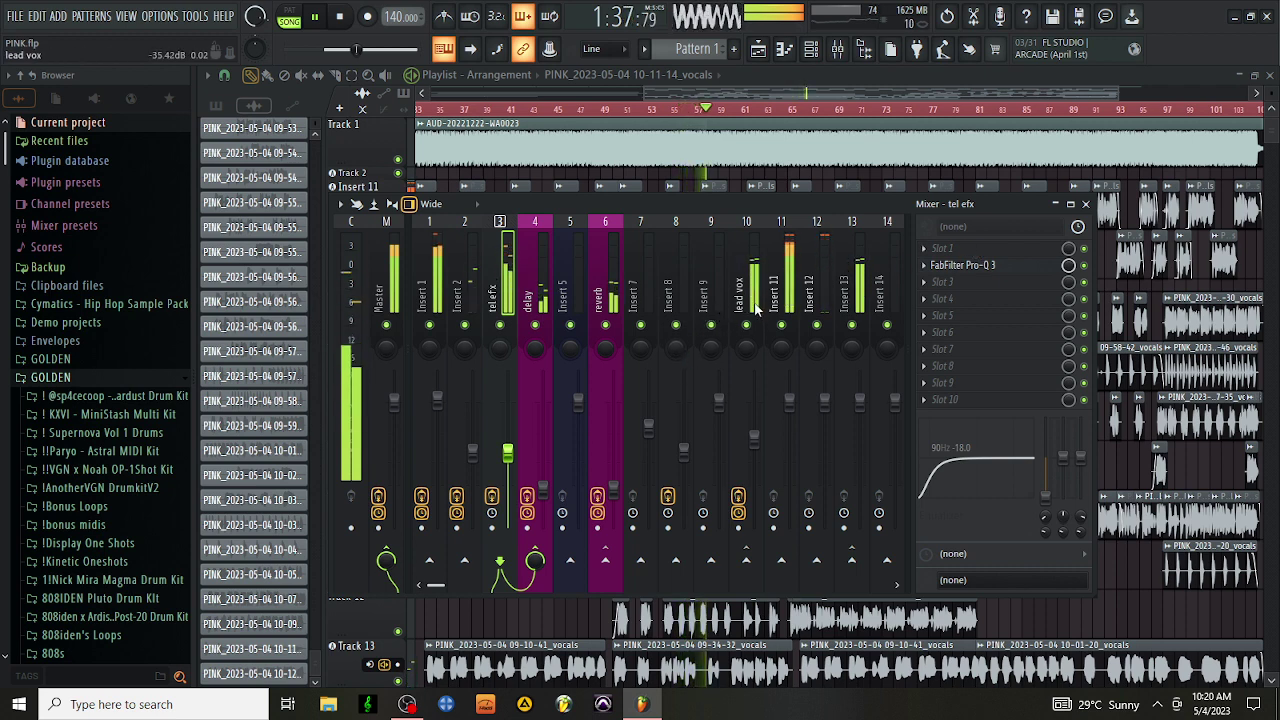
{"action": "left_click", "coordinate": [966, 248]}
{"action": "scroll", "coordinate": [968, 244], "scroll_direction": "down", "scroll_amount": 3}
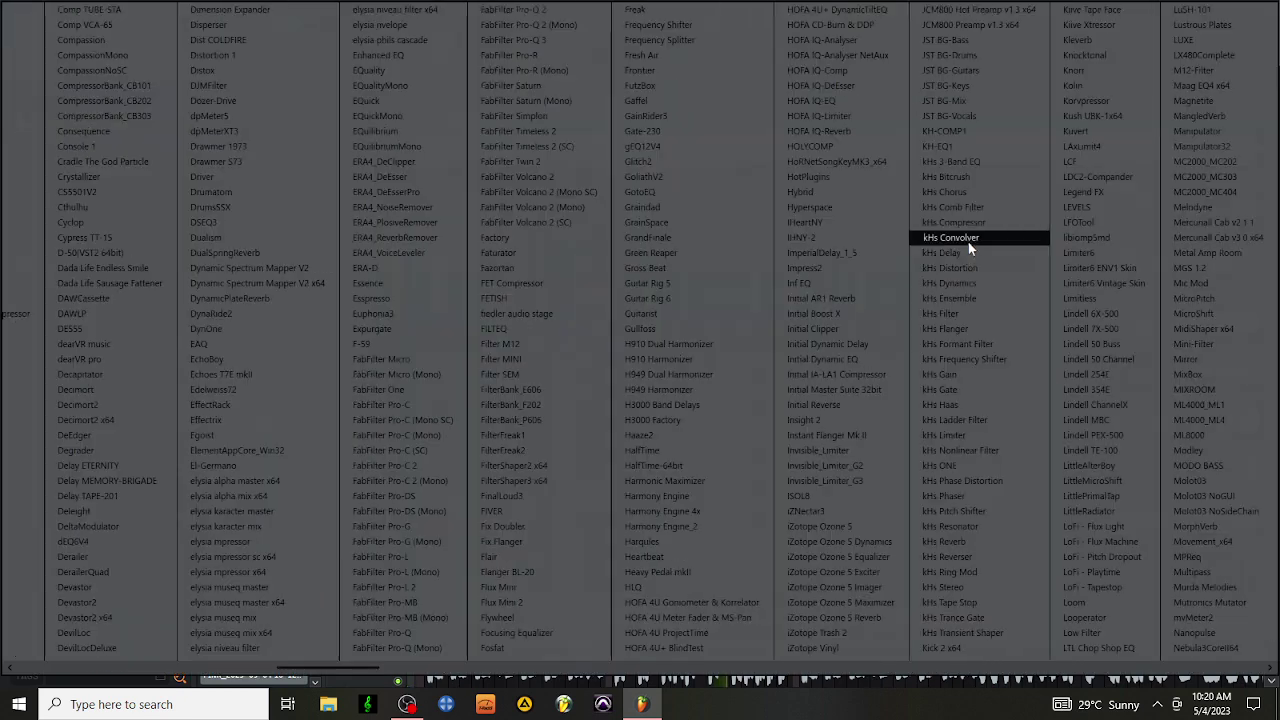
{"action": "left_click", "coordinate": [1180, 88]}
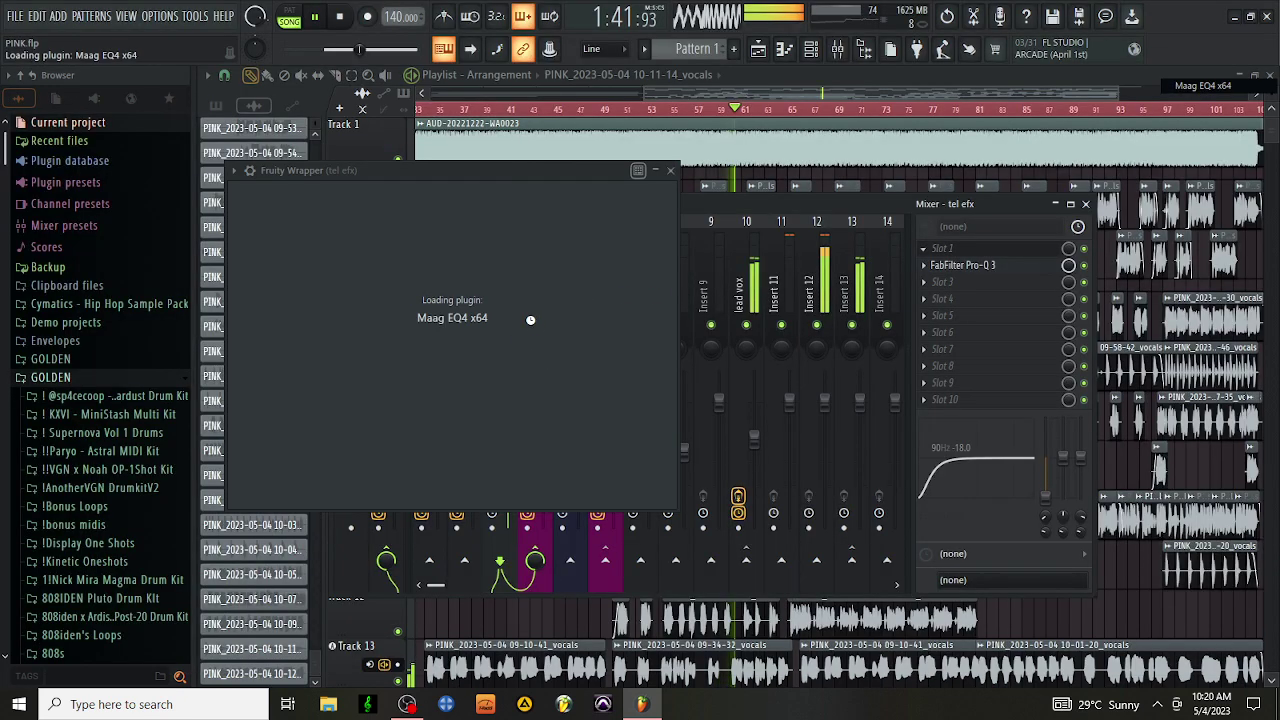
{"action": "left_click_drag", "start_coordinate": [586, 228], "coordinate": [528, 235]}
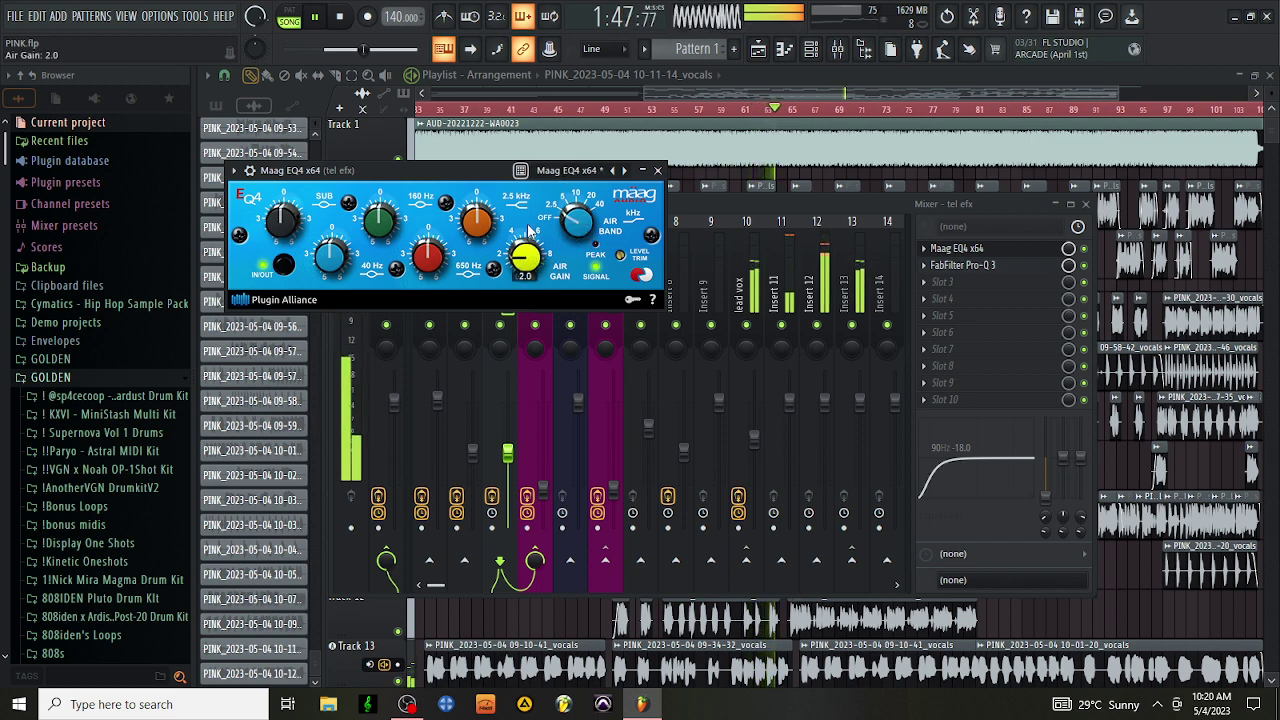
{"action": "left_click", "coordinate": [657, 171]}
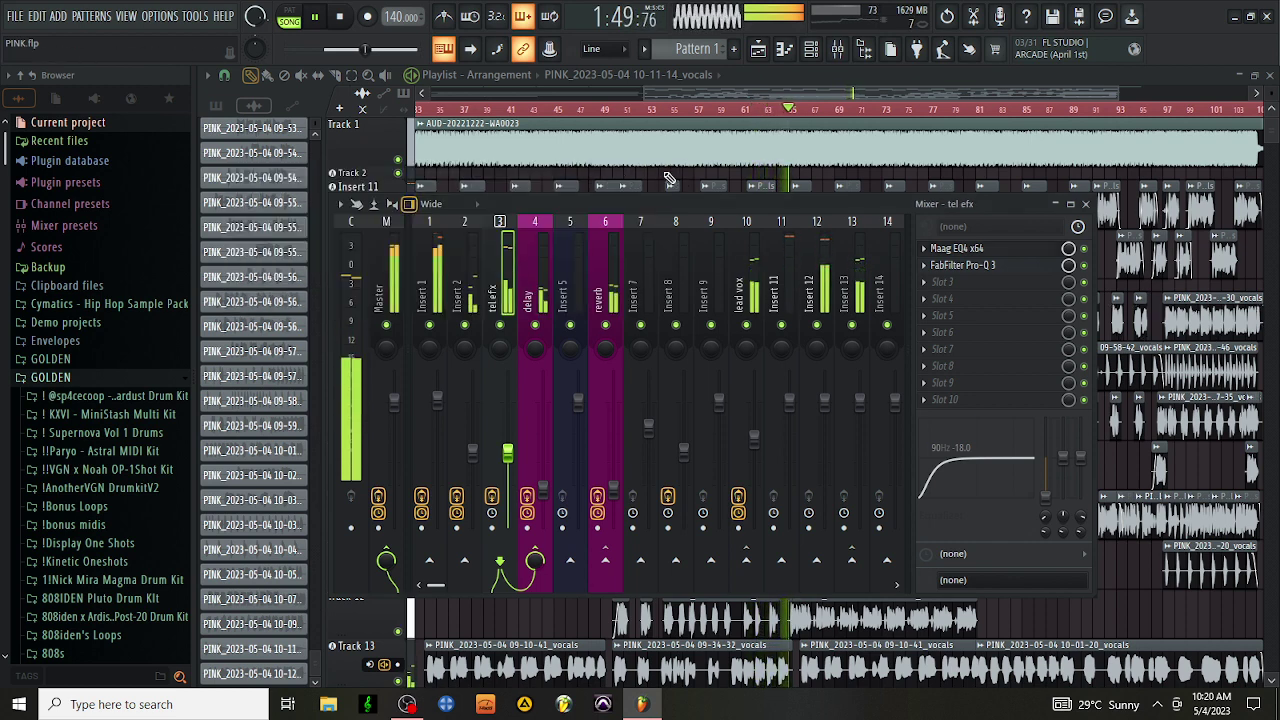
Step: Add Saturation Knob to slot 3 of the tel efx track with saturation at 0.4 and close its window
{"action": "left_click", "coordinate": [938, 300]}
{"action": "left_click", "coordinate": [1182, 511]}
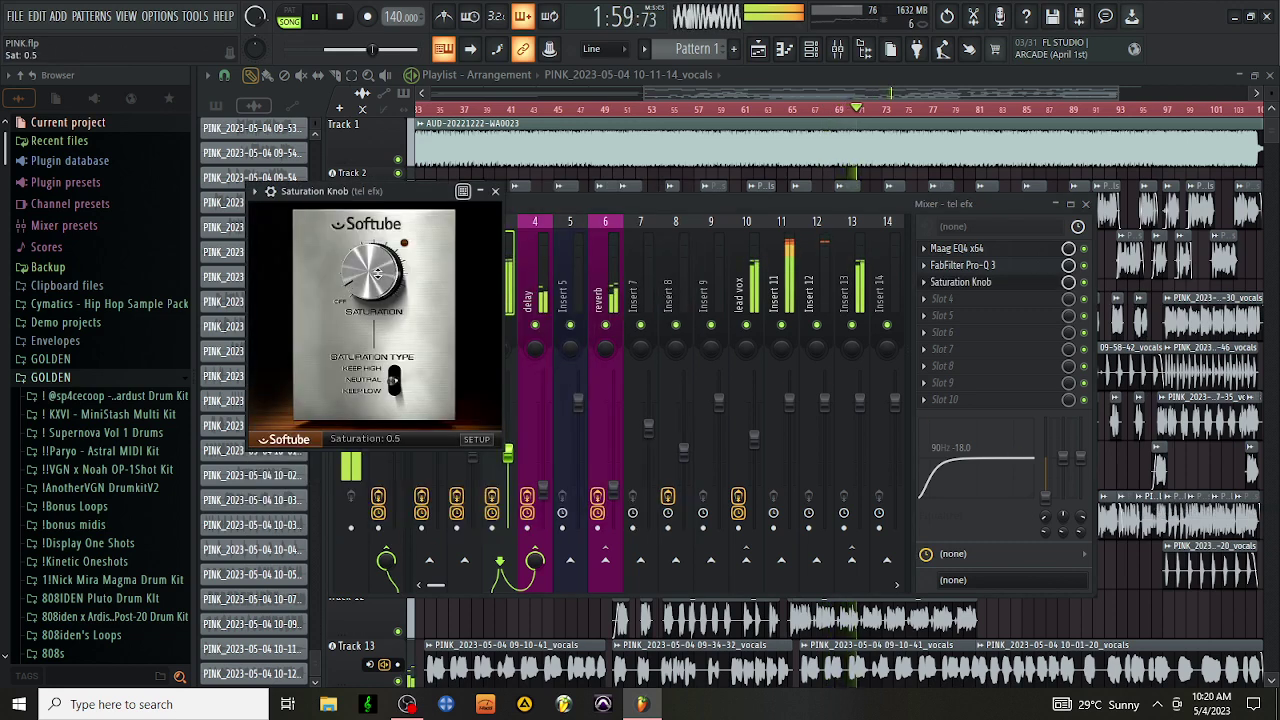
{"action": "scroll", "coordinate": [377, 272], "scroll_direction": "down", "scroll_amount": 2}
{"action": "scroll", "coordinate": [376, 273], "scroll_direction": "up", "scroll_amount": 1}
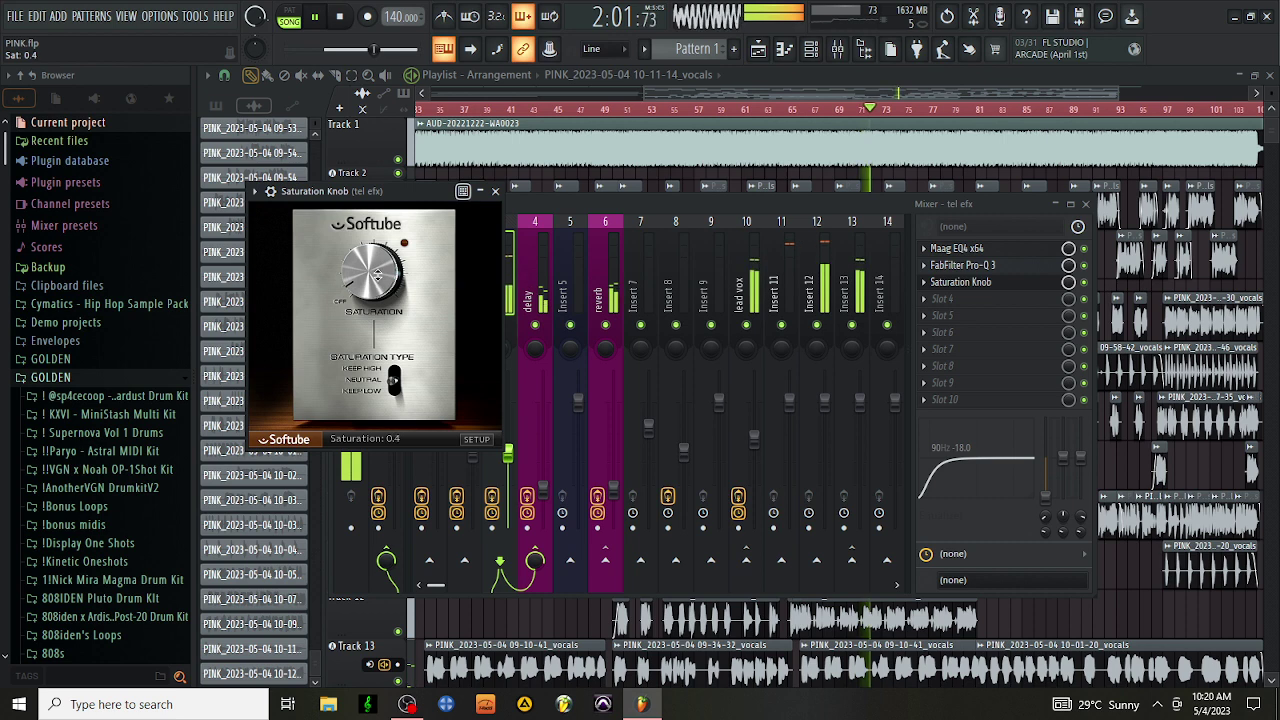
{"action": "left_click", "coordinate": [500, 194]}
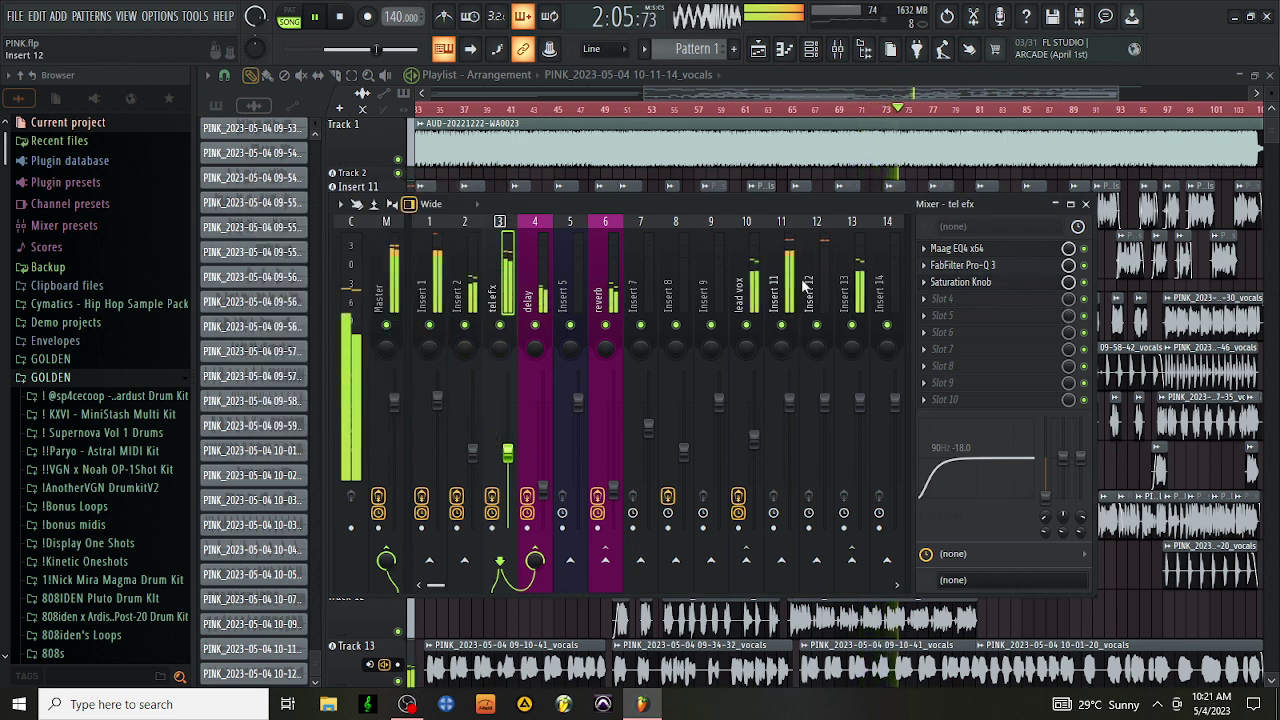
Step: Load the RNB CLEANUP mixer track state onto Insert 13
{"action": "left_click", "coordinate": [848, 290]}
{"action": "right_click", "coordinate": [848, 290]}
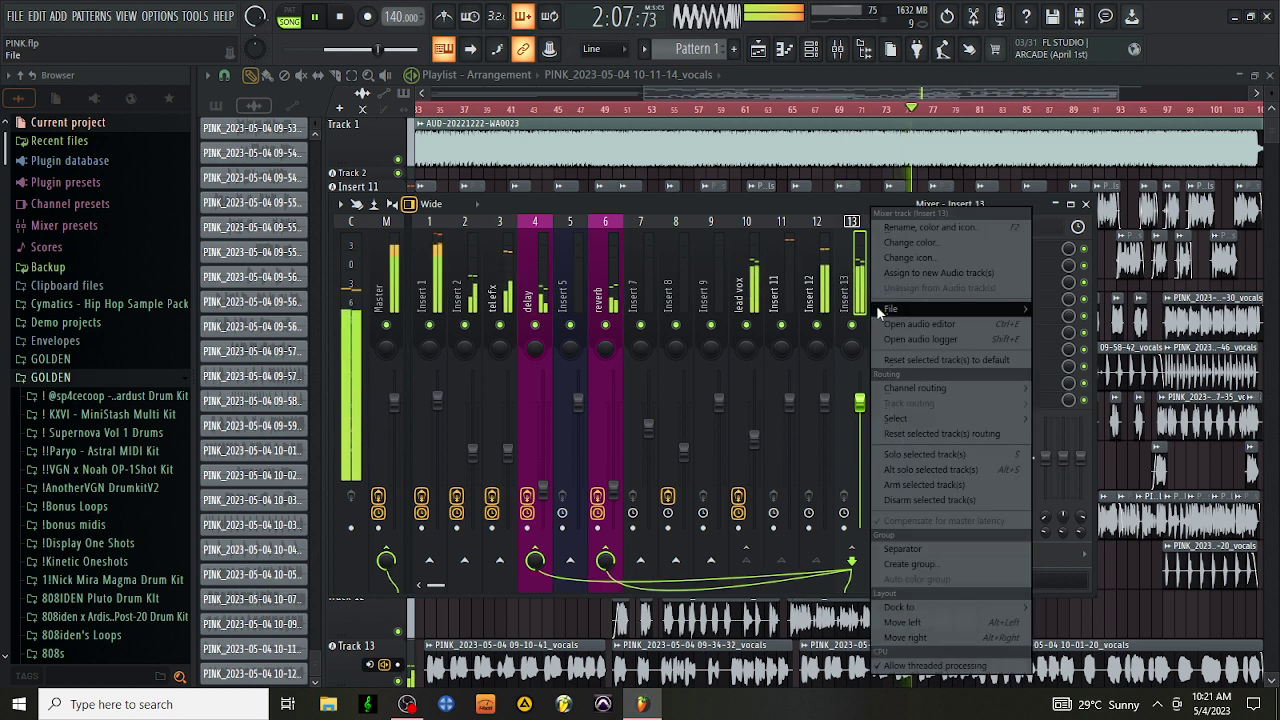
{"action": "mouse_move", "coordinate": [880, 308]}
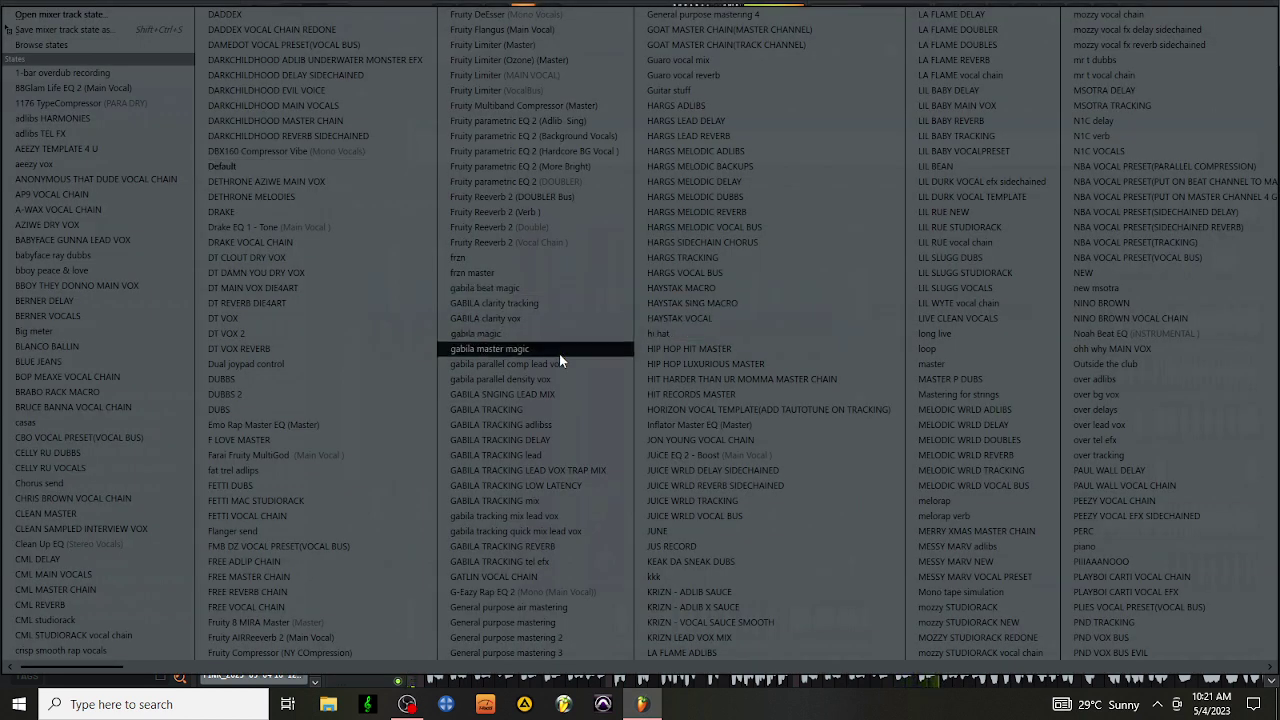
{"action": "scroll", "coordinate": [750, 380], "scroll_direction": "down", "scroll_amount": 2}
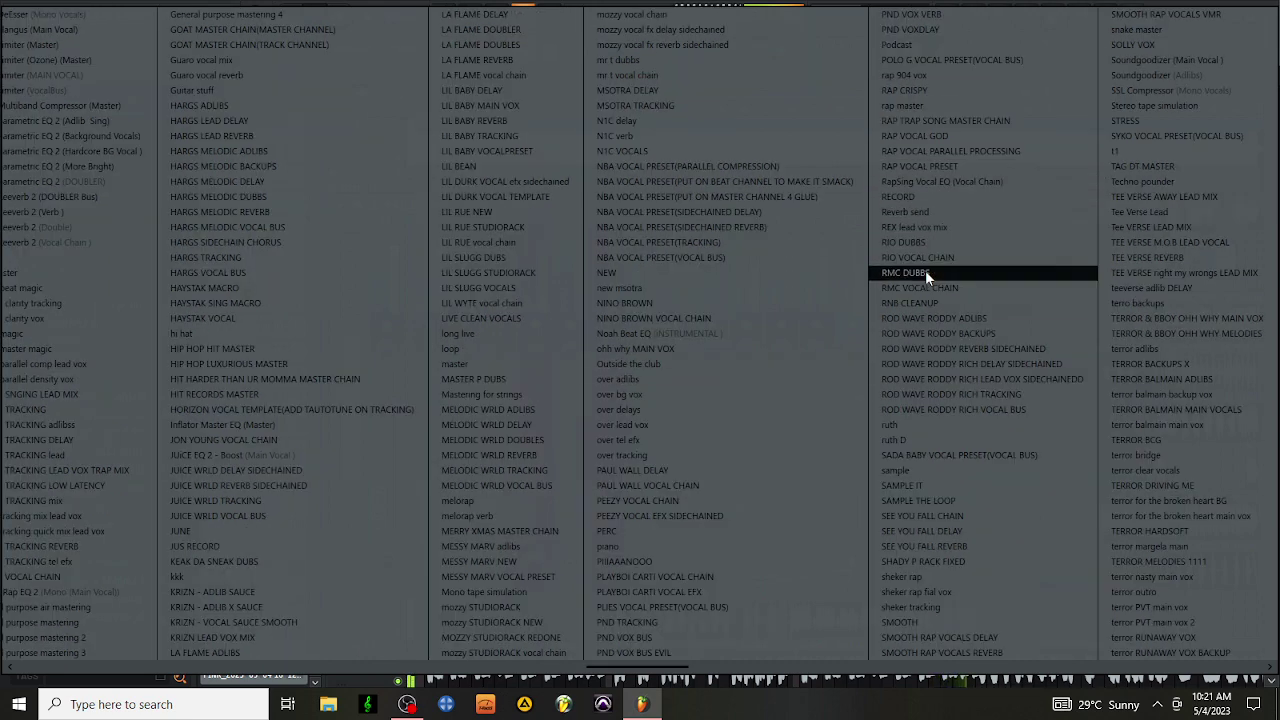
{"action": "left_click", "coordinate": [924, 302]}
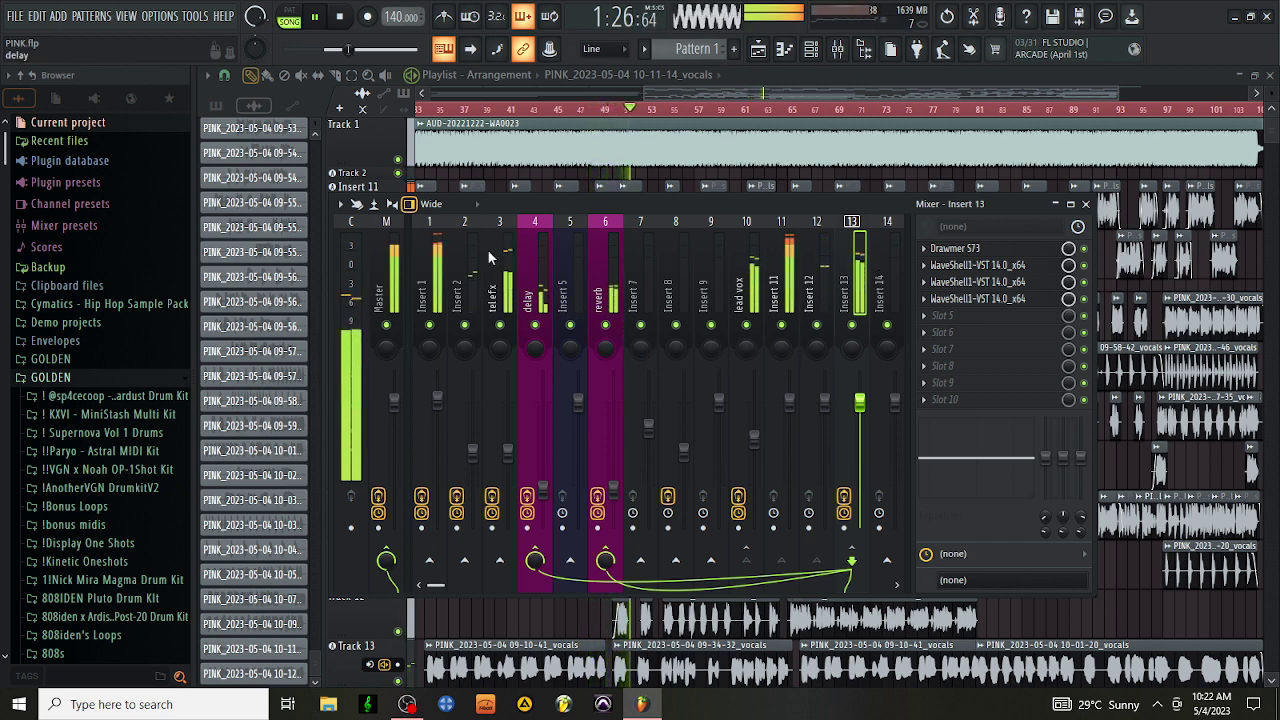
Step: Add the VerbSuite Classics reverb to the first effect slot of Insert 9 and close its window
{"action": "left_click", "coordinate": [678, 280]}
{"action": "left_click", "coordinate": [704, 276]}
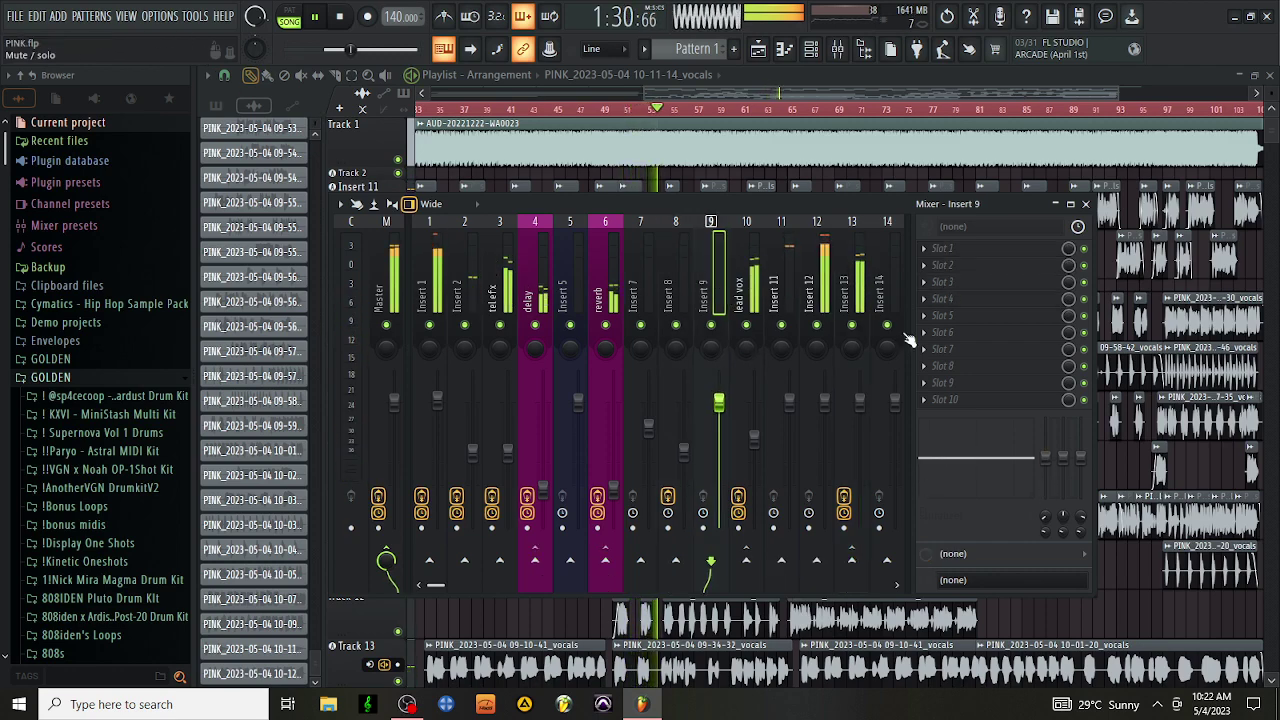
{"action": "left_click", "coordinate": [943, 248]}
{"action": "scroll", "coordinate": [970, 312], "scroll_direction": "down", "scroll_amount": 6}
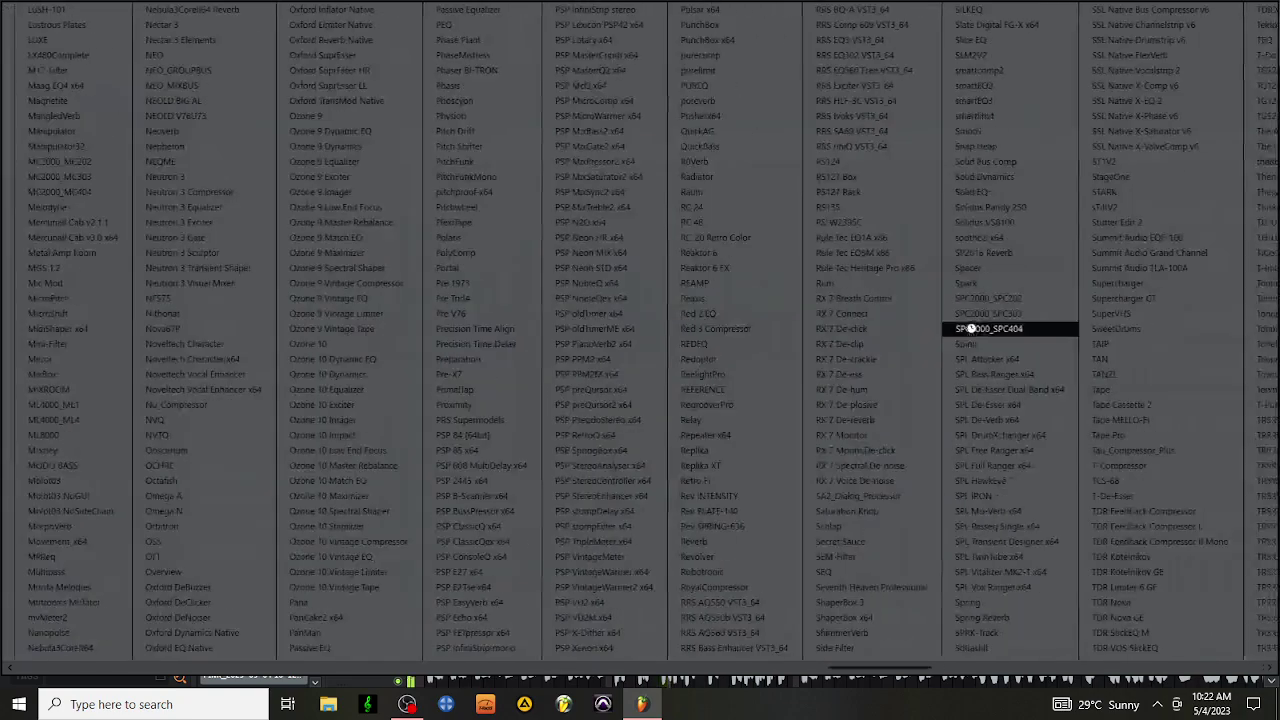
{"action": "left_click", "coordinate": [1033, 222]}
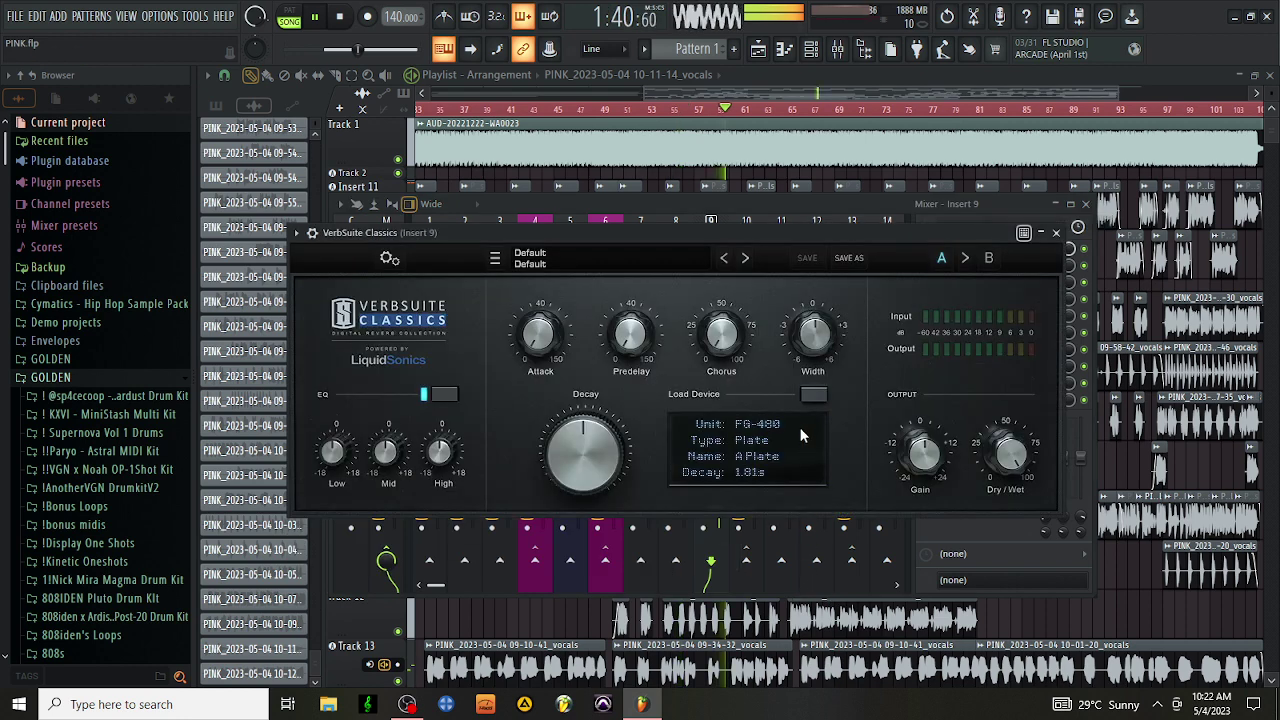
{"action": "left_click", "coordinate": [1063, 240]}
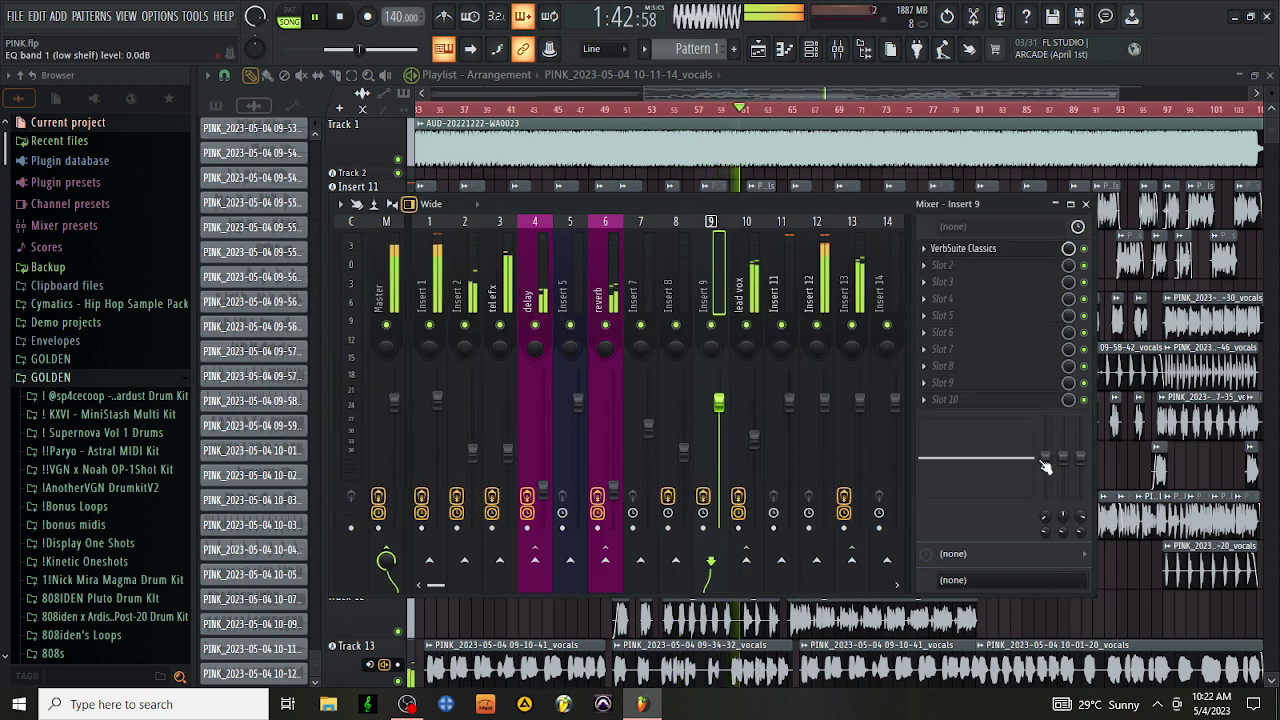
Step: Cut the low shelf of Insert 9's track EQ to -18.0 dB and pull its volume fader far down
{"action": "left_click_drag", "start_coordinate": [1045, 458], "coordinate": [1045, 496]}
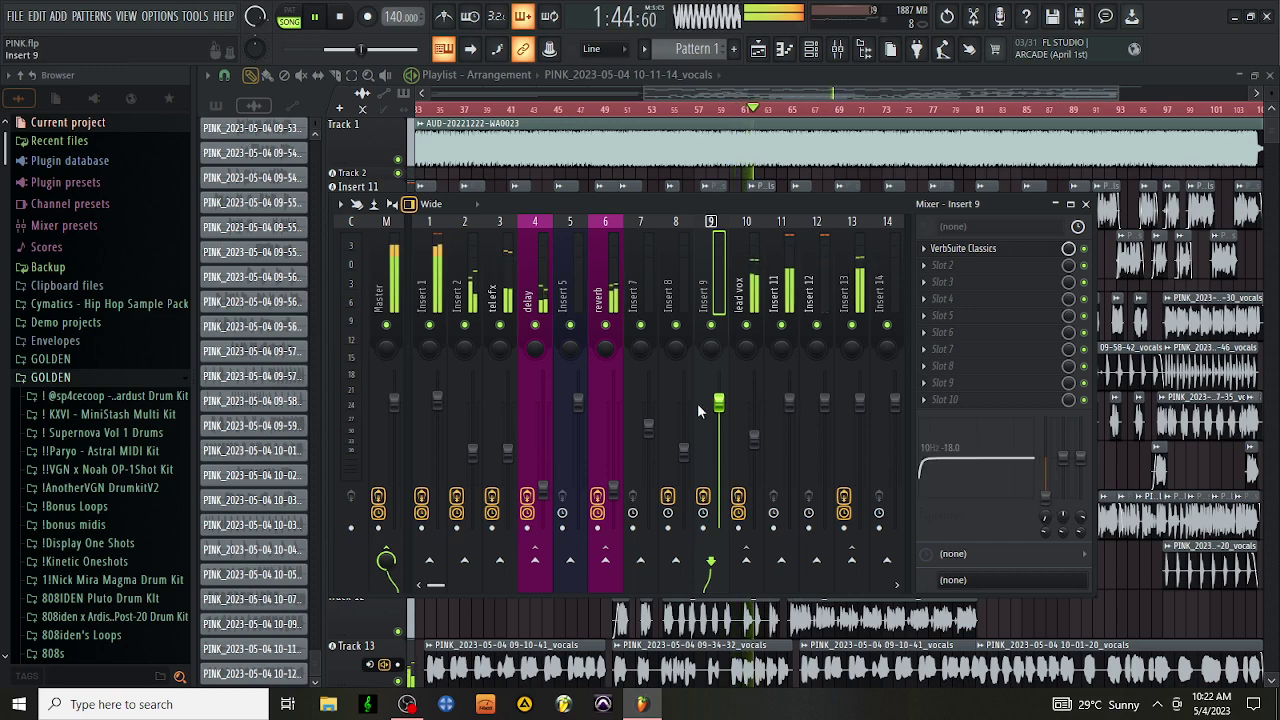
{"action": "left_click_drag", "start_coordinate": [718, 403], "coordinate": [718, 497]}
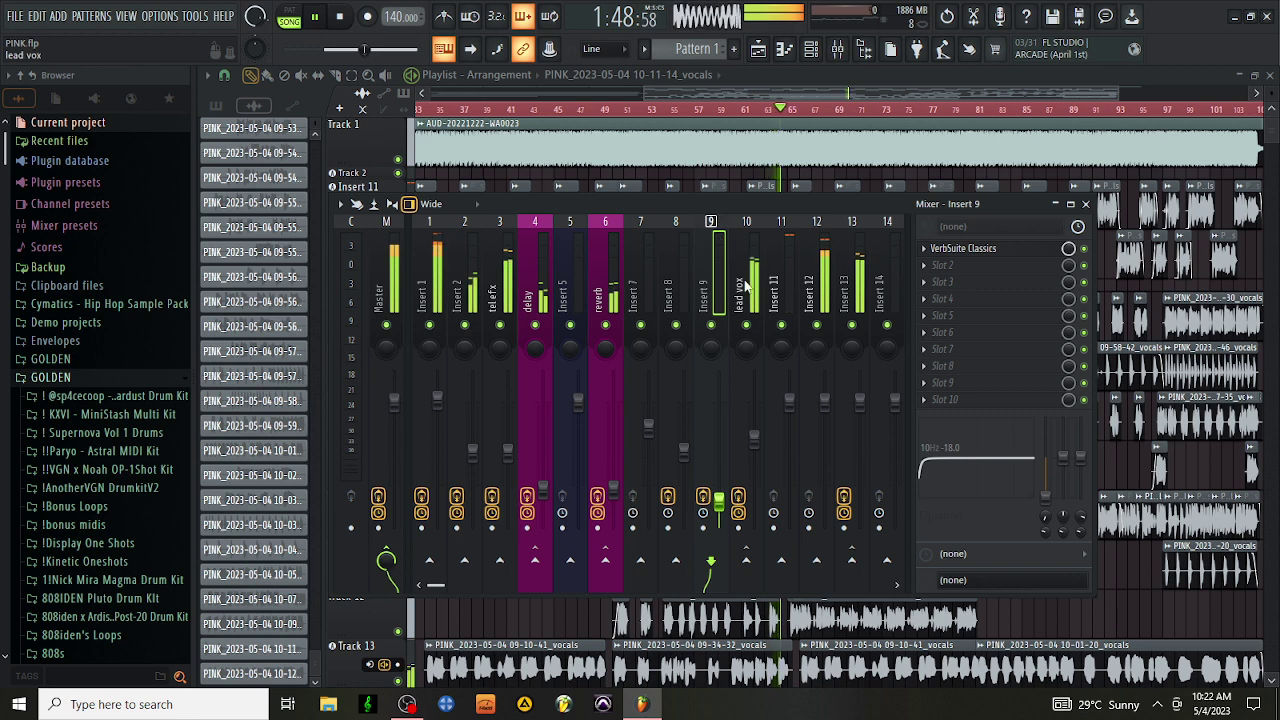
Step: Enable a send from Insert 13 to Insert 9
{"action": "left_click", "coordinate": [760, 373]}
{"action": "left_click", "coordinate": [838, 402]}
{"action": "left_click", "coordinate": [711, 560]}
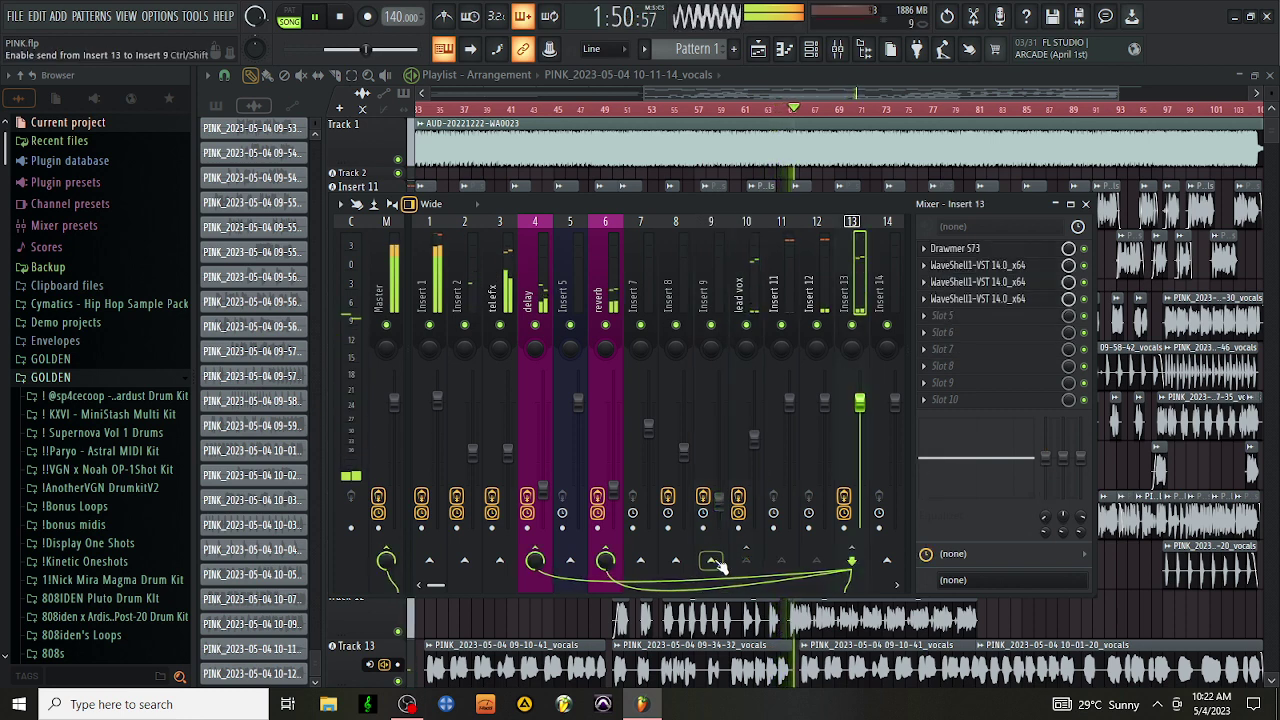
Step: Set the project timebase to 24 PPQ, accept the reduction, close the settings and restart playback
{"action": "left_click", "coordinate": [159, 16]}
{"action": "left_click", "coordinate": [206, 155]}
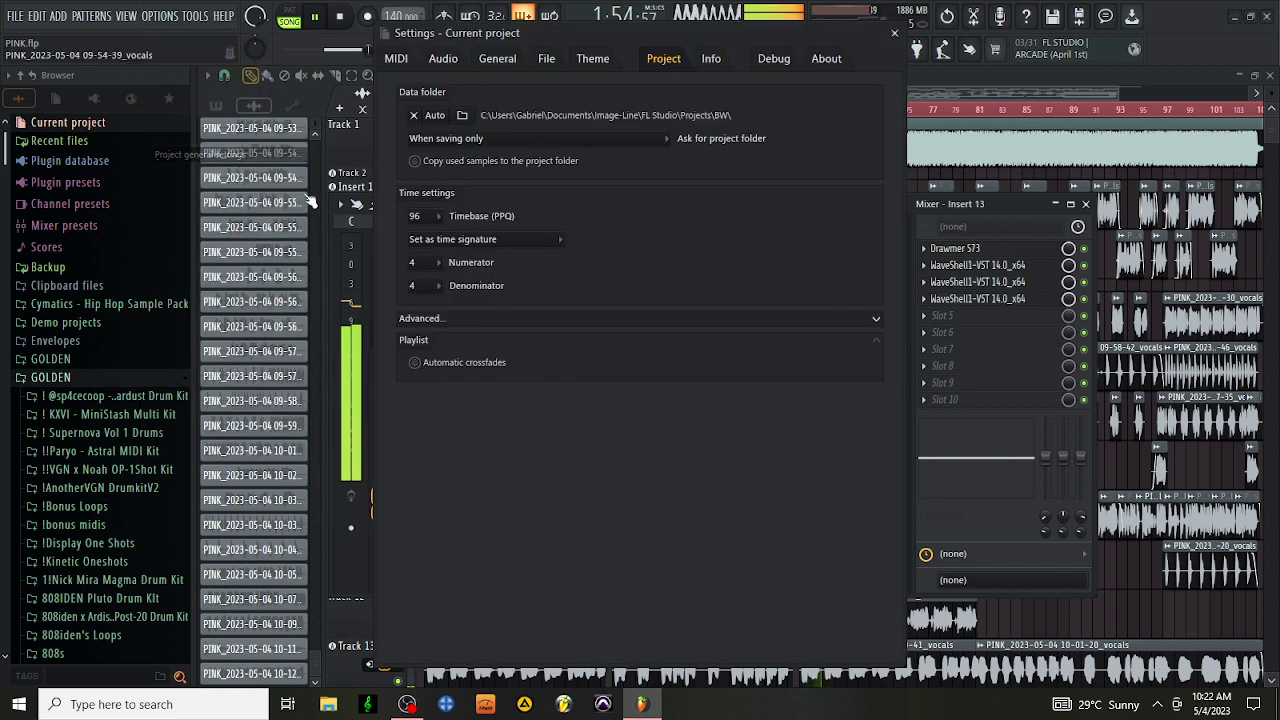
{"action": "left_click", "coordinate": [425, 215]}
{"action": "left_click", "coordinate": [425, 232]}
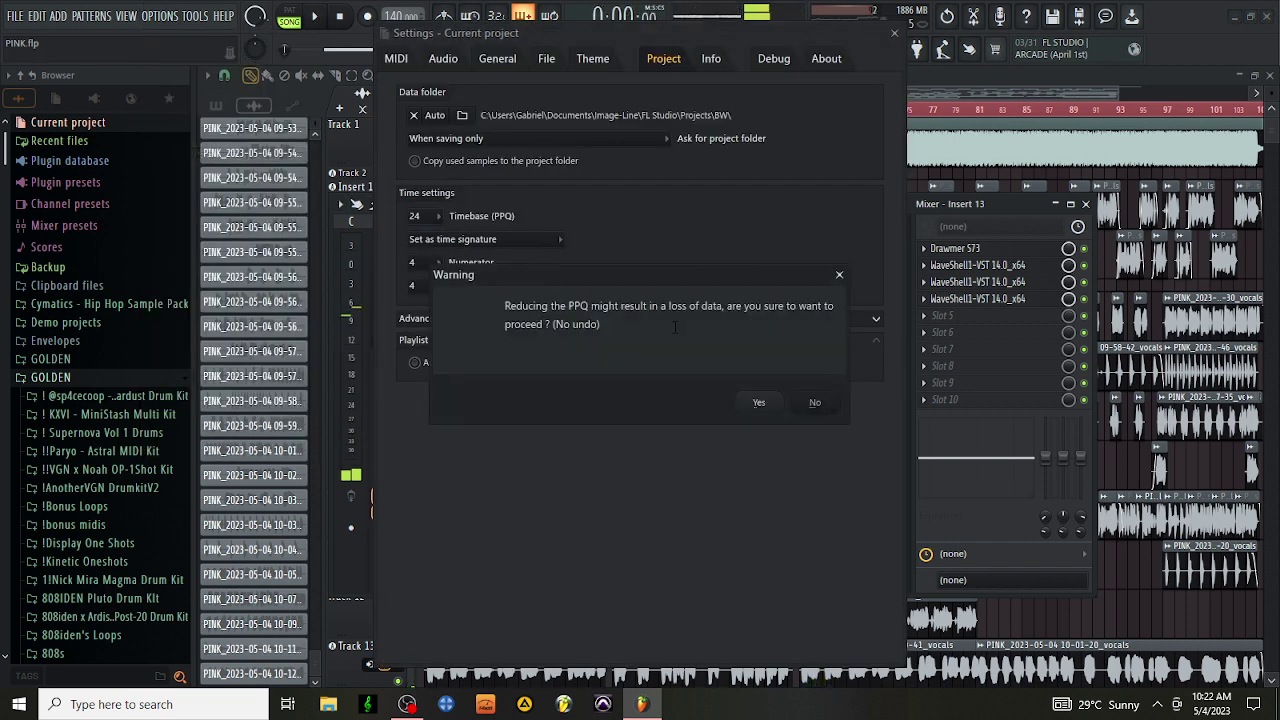
{"action": "left_click", "coordinate": [759, 402]}
{"action": "key", "text": "Escape"}
{"action": "key", "text": "space"}
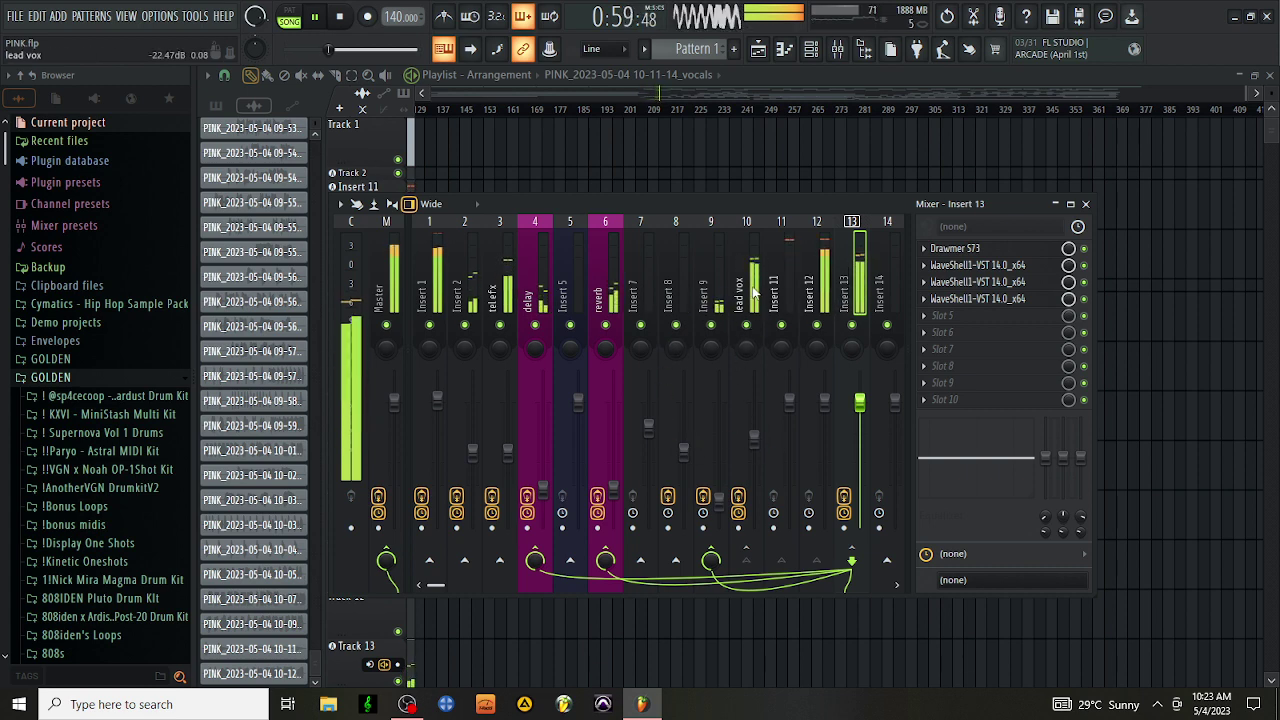
Step: Add the Chorus JUN-6 effect to slot 8 of the lead vox track
{"action": "left_click", "coordinate": [734, 366]}
{"action": "left_click", "coordinate": [958, 367]}
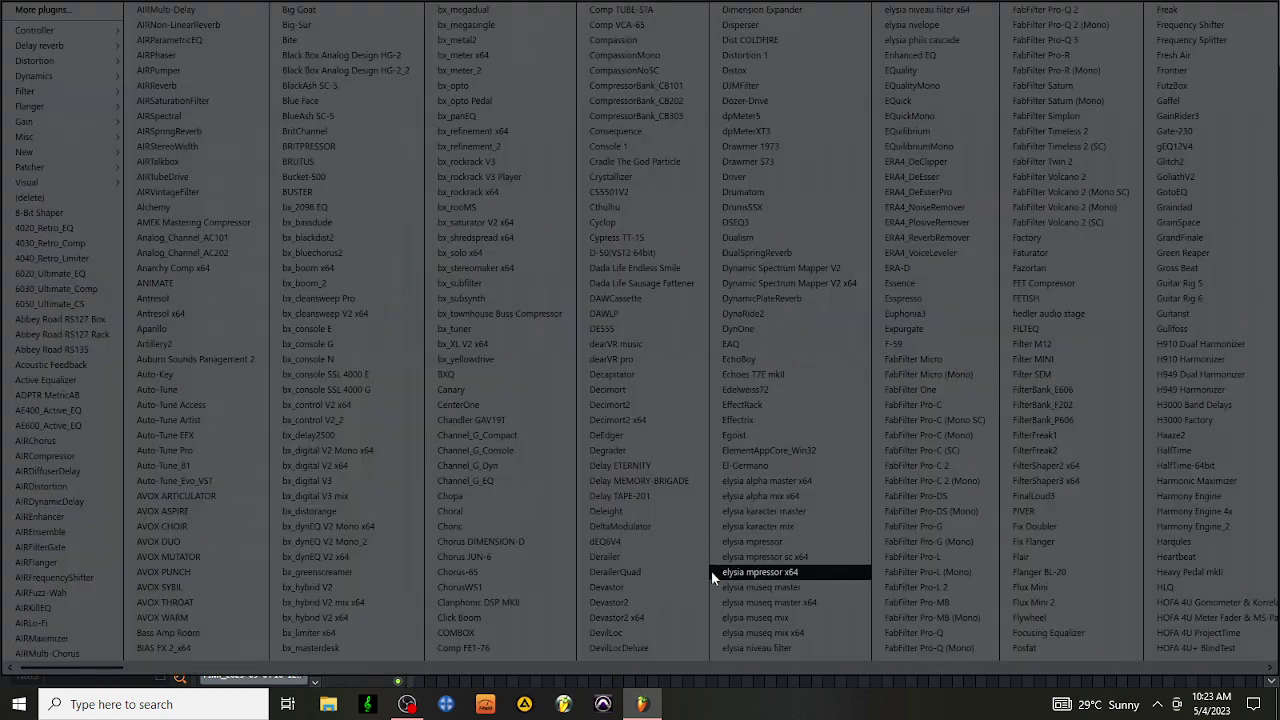
{"action": "left_click", "coordinate": [484, 558]}
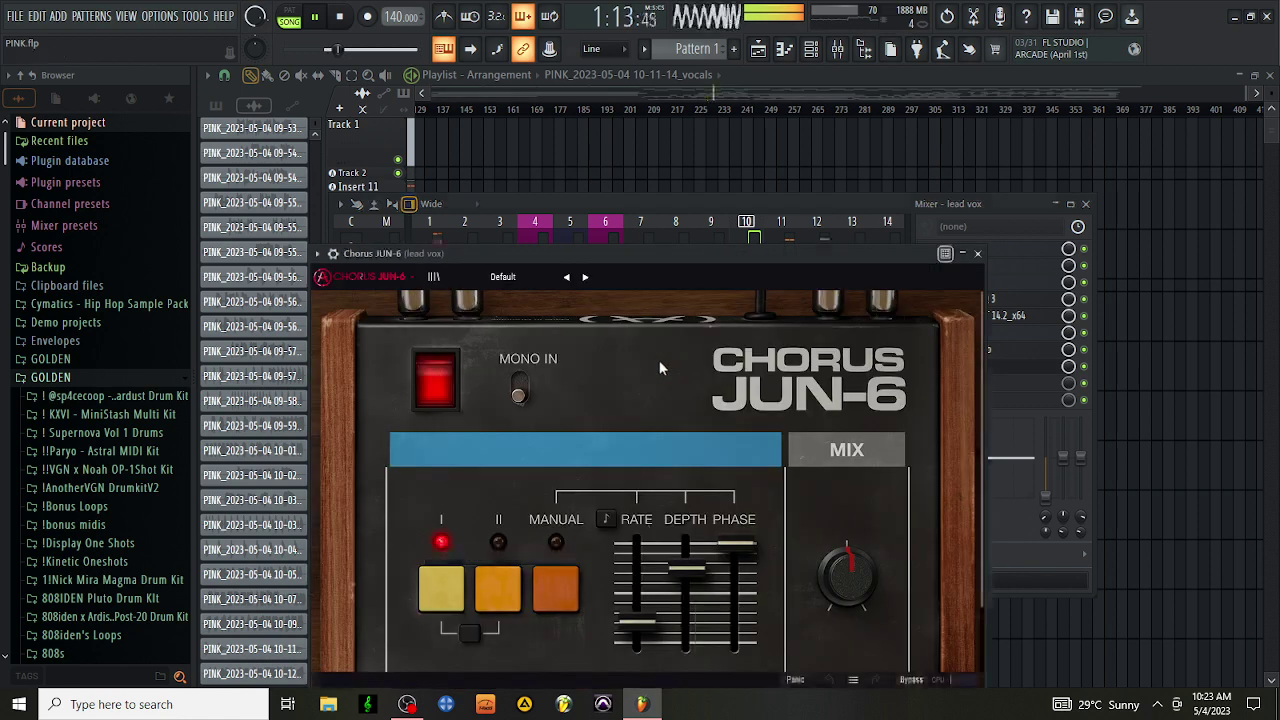
Step: Load the Light Chorus preset in Chorus JUN-6, lower its mix to 2% and close the plugin window
{"action": "left_click", "coordinate": [585, 277]}
{"action": "left_click", "coordinate": [585, 277]}
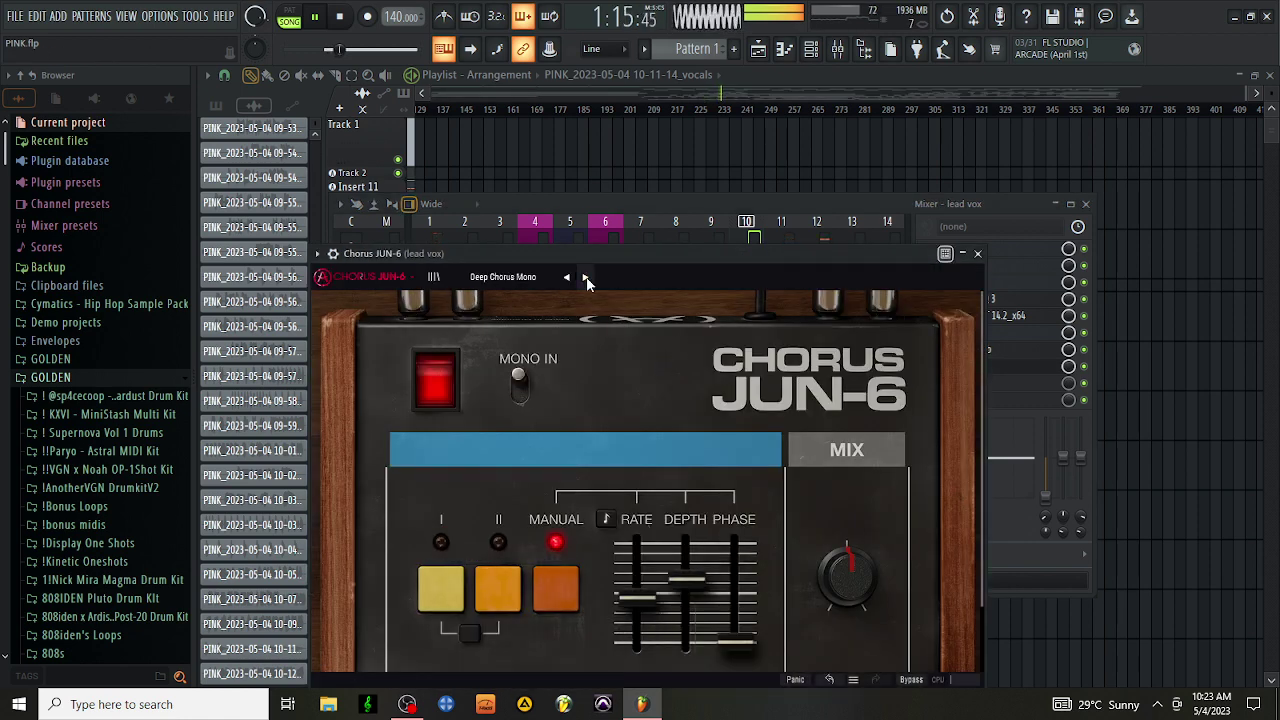
{"action": "left_click", "coordinate": [585, 277]}
{"action": "left_click", "coordinate": [585, 277]}
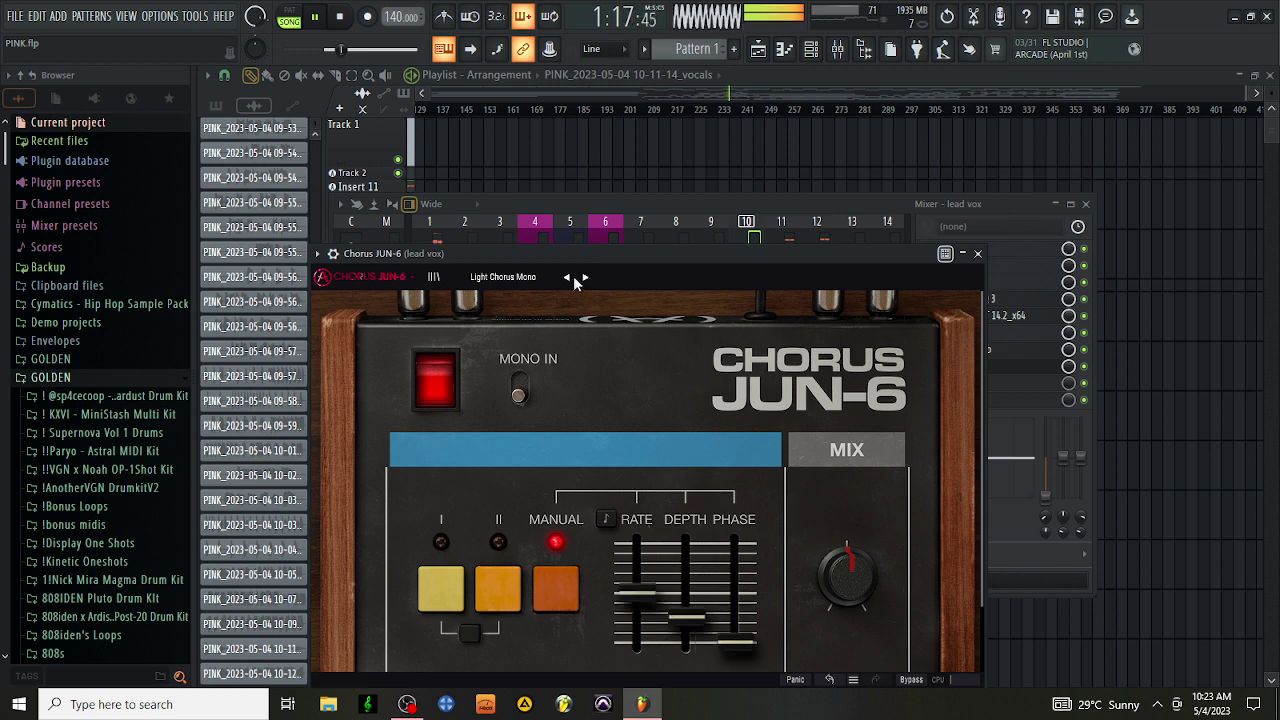
{"action": "left_click_drag", "start_coordinate": [851, 580], "coordinate": [851, 684]}
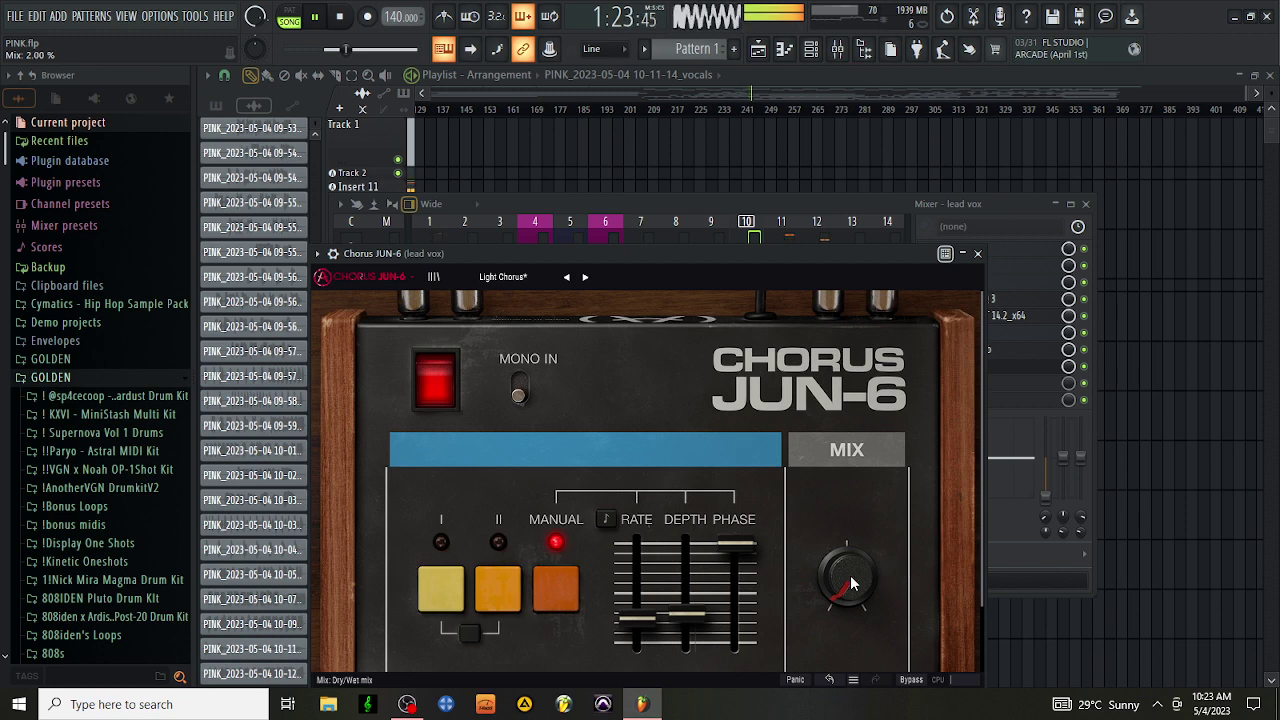
{"action": "left_click", "coordinate": [977, 253]}
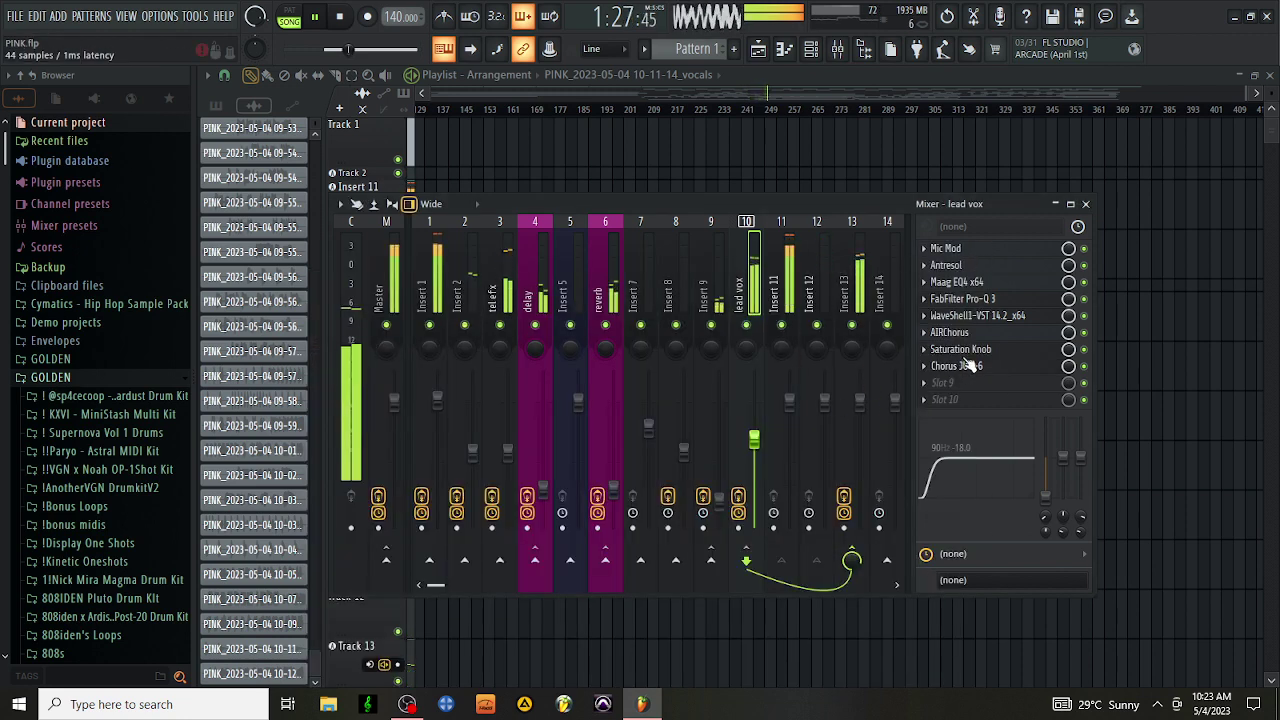
Step: Try placing Saturation Knob after Chorus JUN-6 in the lead vox chain, check its settings, and restore the original effect order
{"action": "left_click_drag", "start_coordinate": [958, 350], "coordinate": [970, 371]}
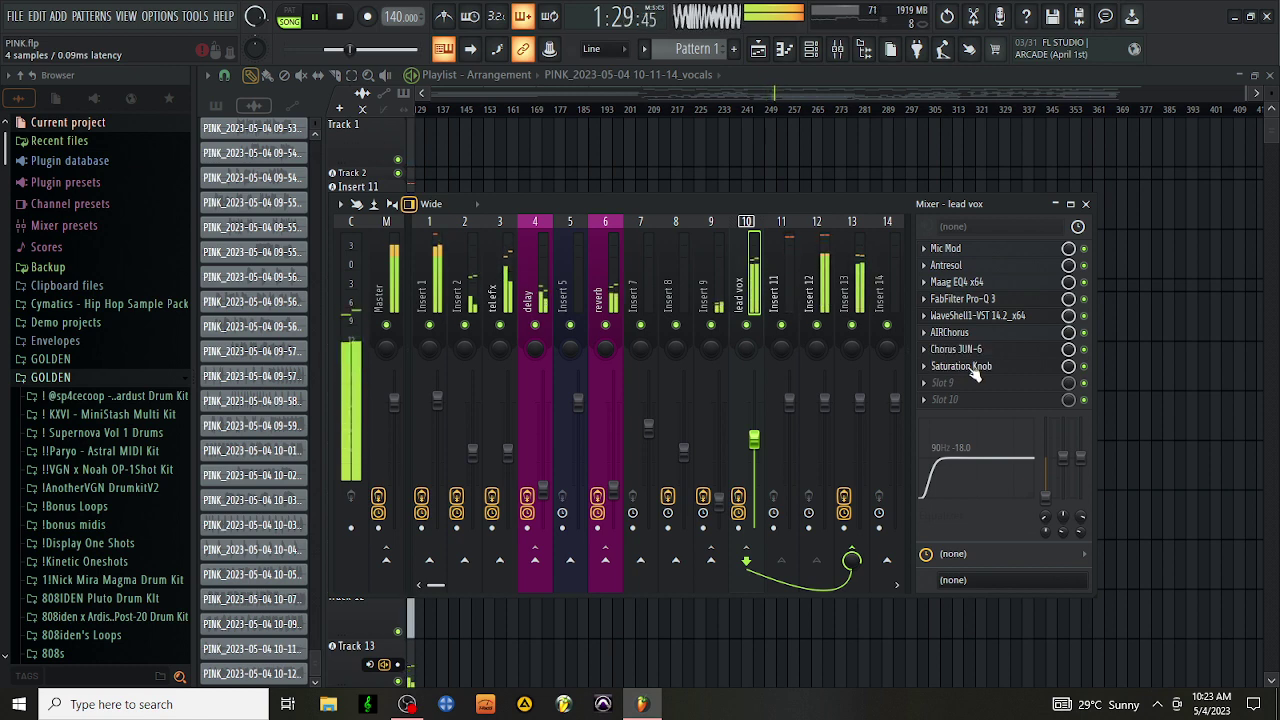
{"action": "left_click", "coordinate": [970, 368]}
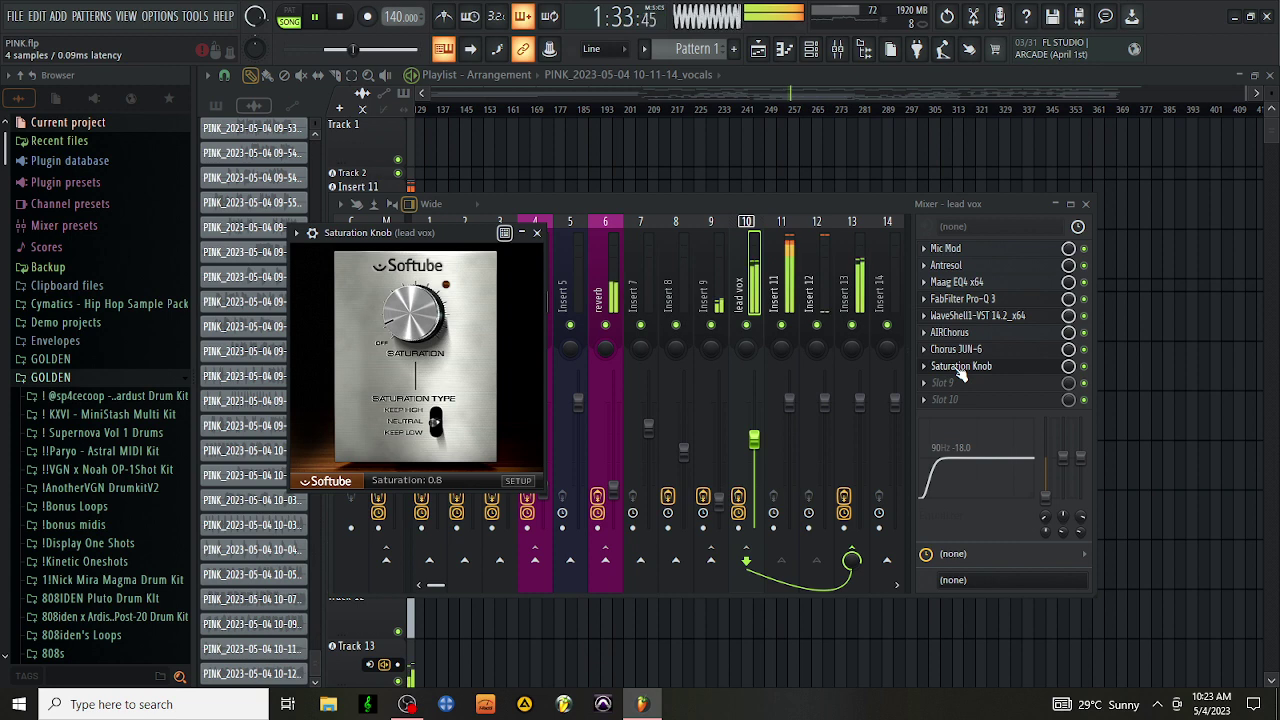
{"action": "left_click", "coordinate": [960, 368]}
{"action": "left_click_drag", "start_coordinate": [960, 368], "coordinate": [960, 350]}
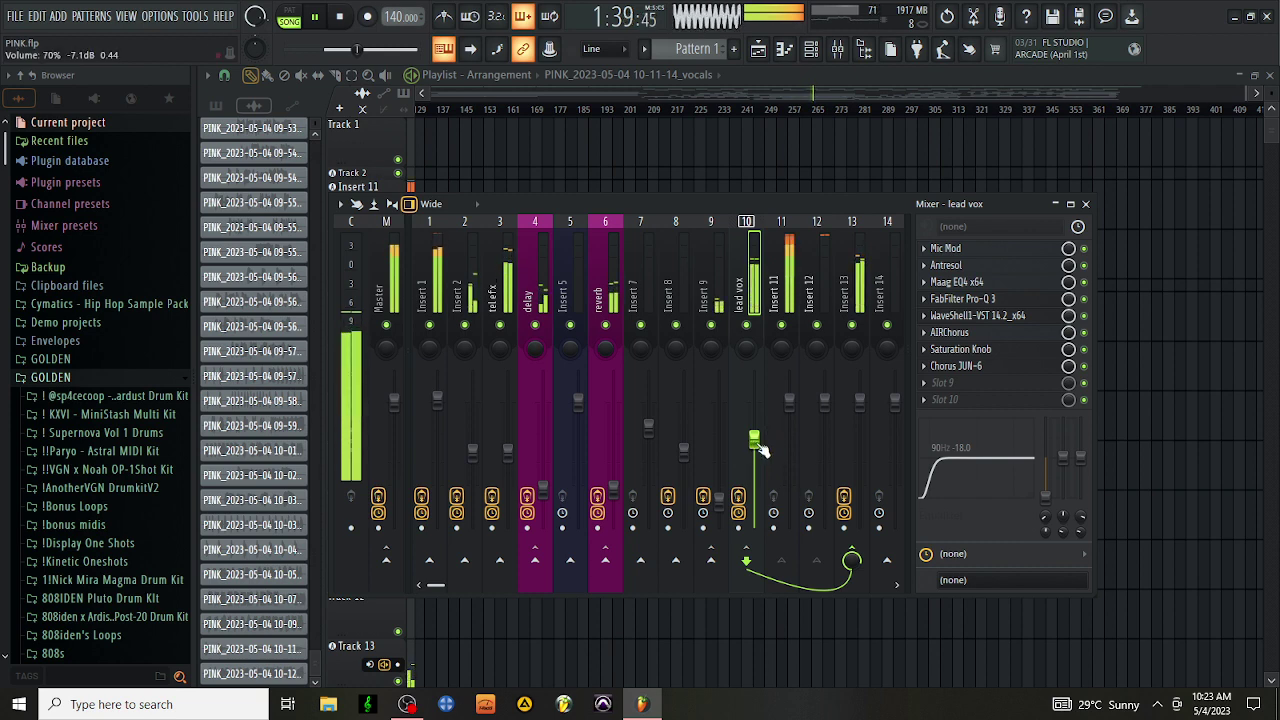
Step: Set the NS1 noise suppressor in the lead vox track's StudioRack to 8.0 and close its window
{"action": "left_click", "coordinate": [843, 287]}
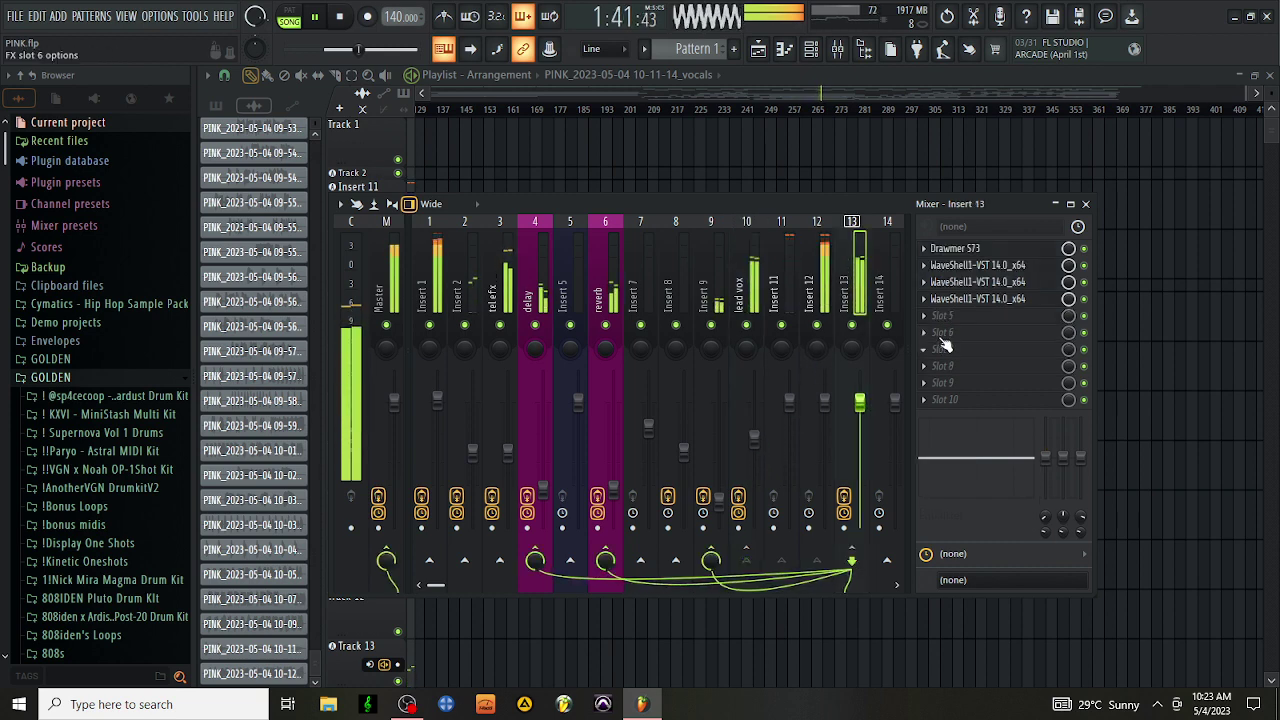
{"action": "left_click", "coordinate": [748, 280]}
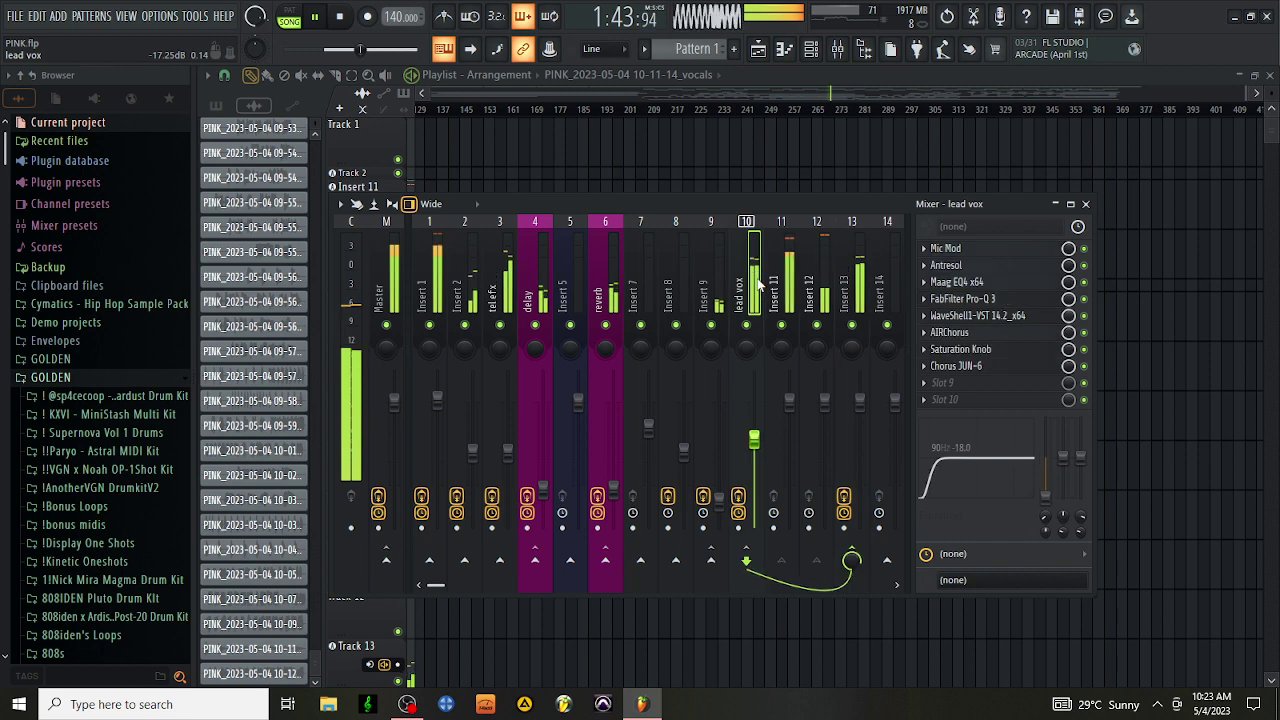
{"action": "left_click", "coordinate": [980, 316]}
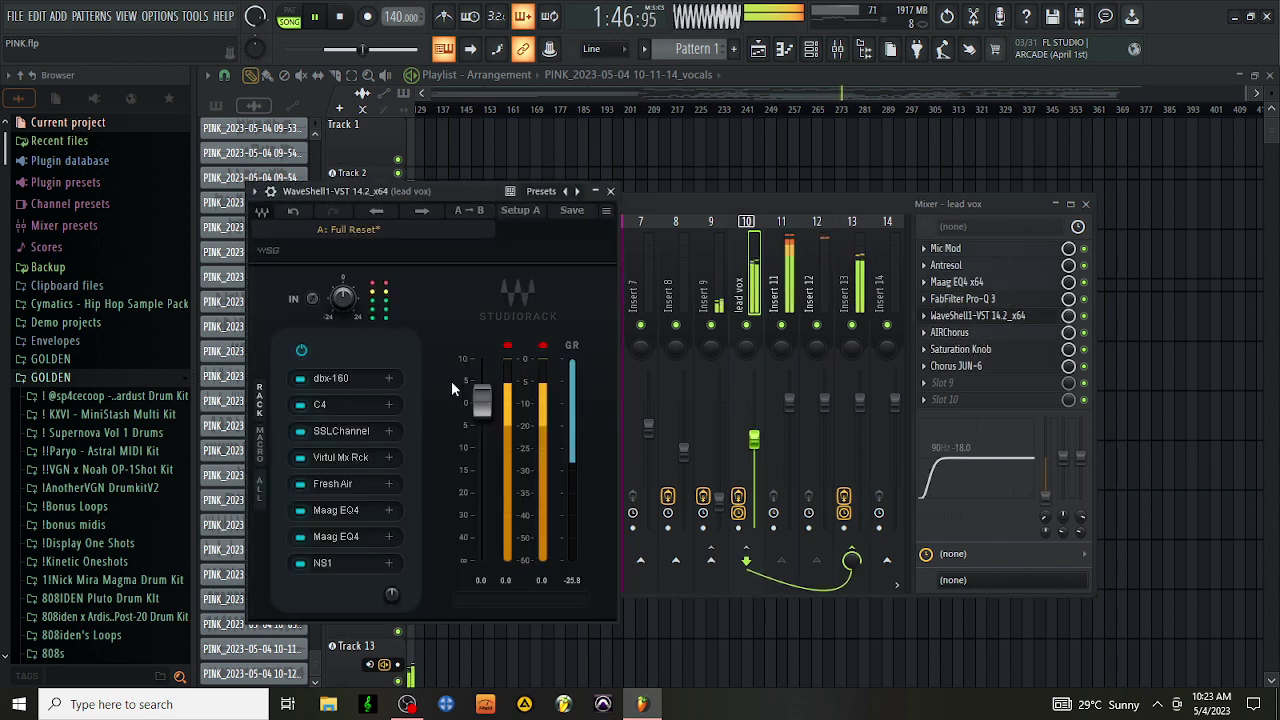
{"action": "left_click", "coordinate": [346, 563]}
{"action": "left_click_drag", "start_coordinate": [712, 500], "coordinate": [712, 492]}
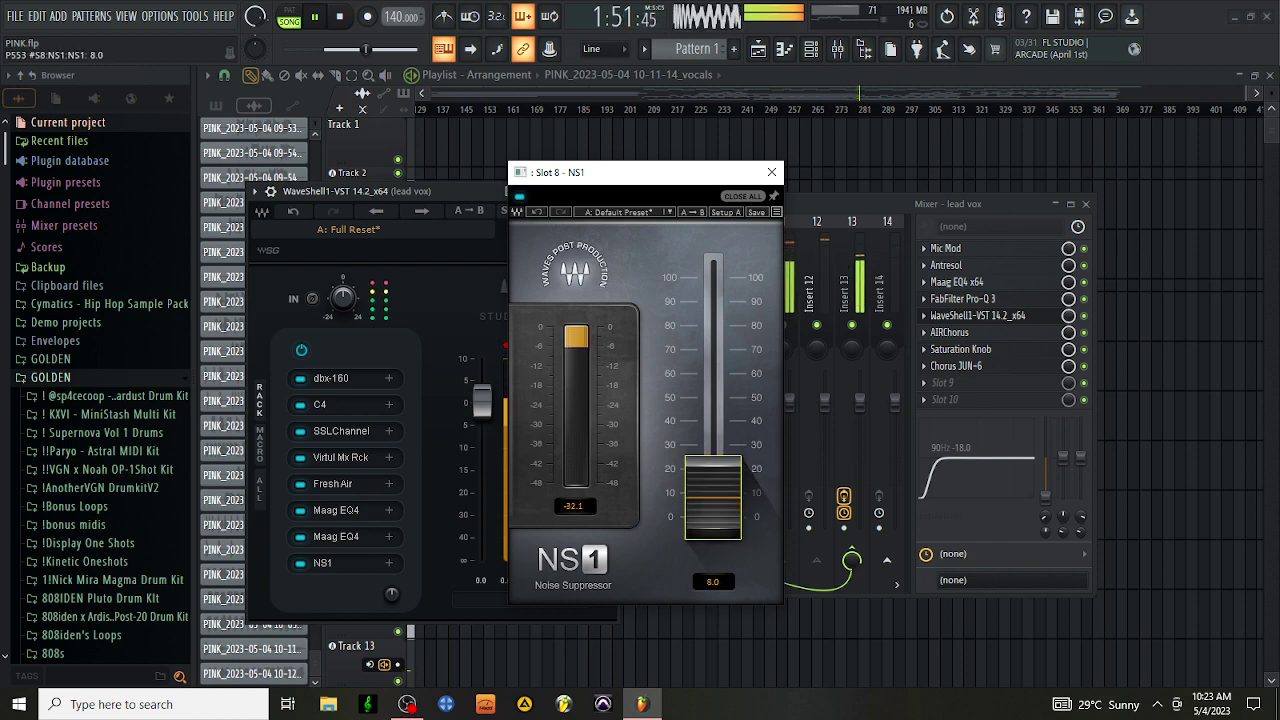
{"action": "left_click", "coordinate": [771, 172]}
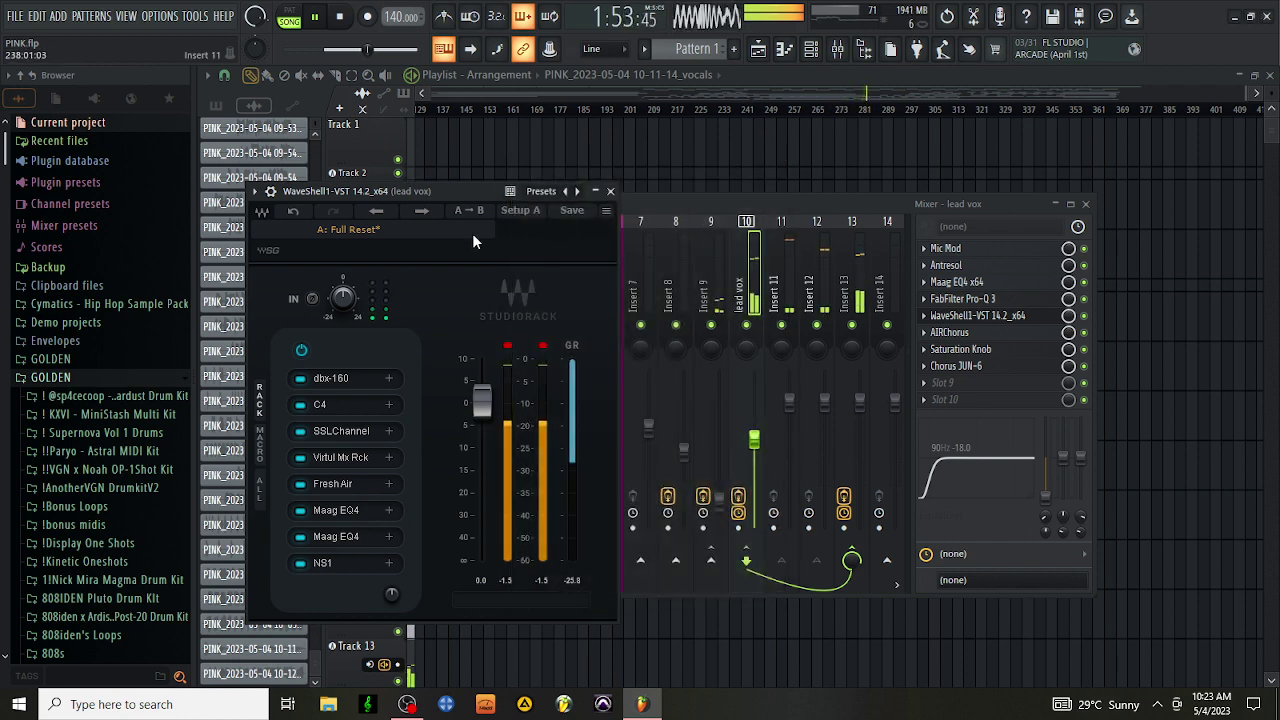
Step: In the lead vox StudioRack's C4, set the band 2 gain to 3.4 dB and band 3 gain to 5.2 dB, and close both windows
{"action": "left_click", "coordinate": [370, 403]}
{"action": "left_click_drag", "start_coordinate": [554, 457], "coordinate": [554, 450]}
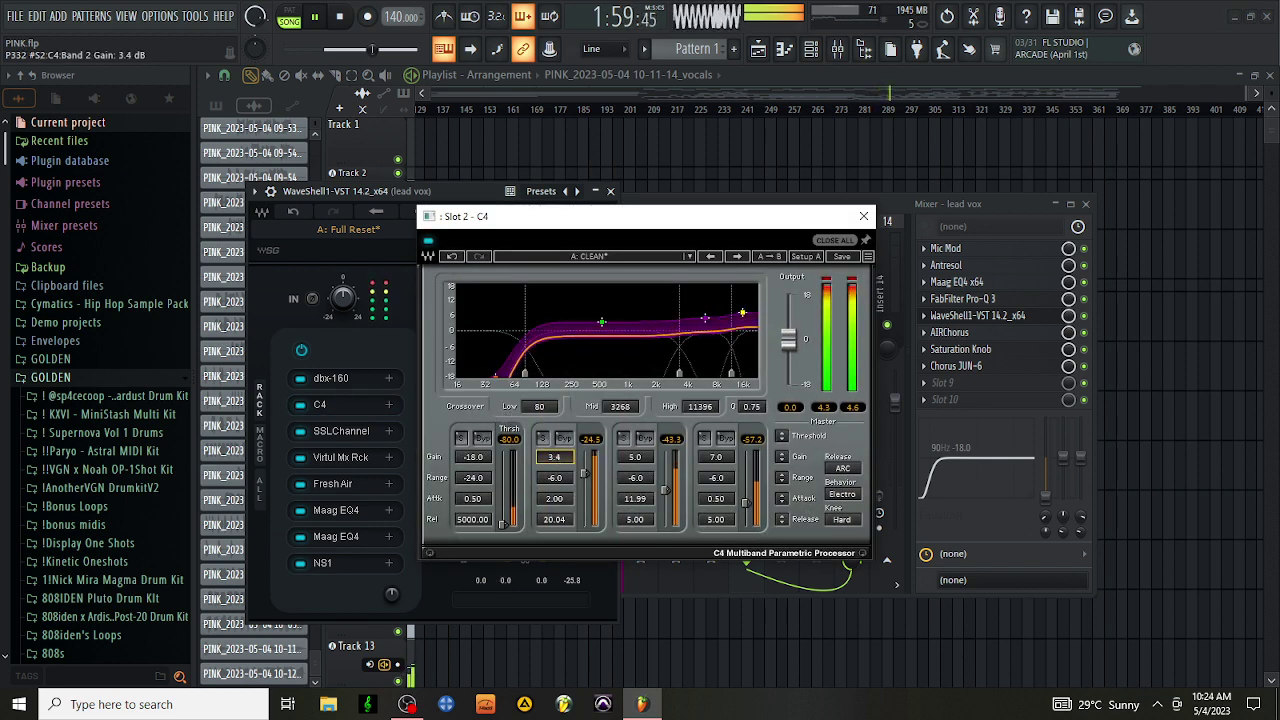
{"action": "left_click_drag", "start_coordinate": [635, 457], "coordinate": [710, 465]}
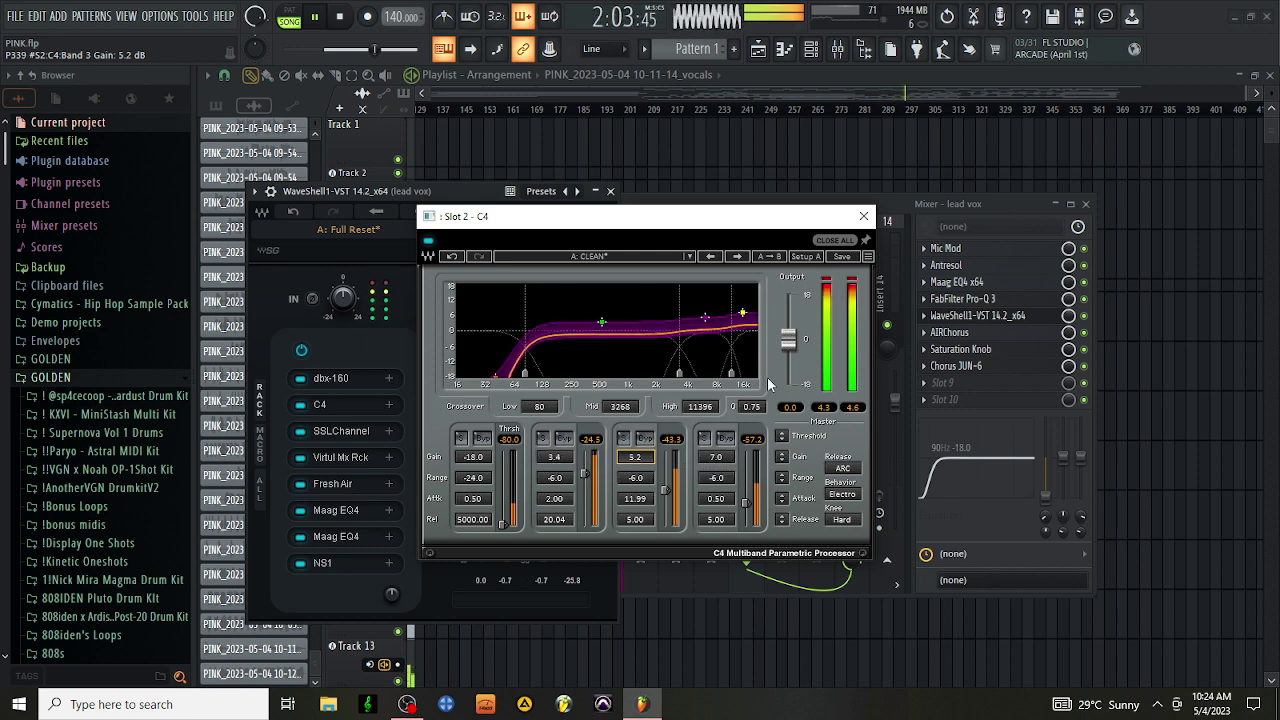
{"action": "left_click", "coordinate": [862, 217]}
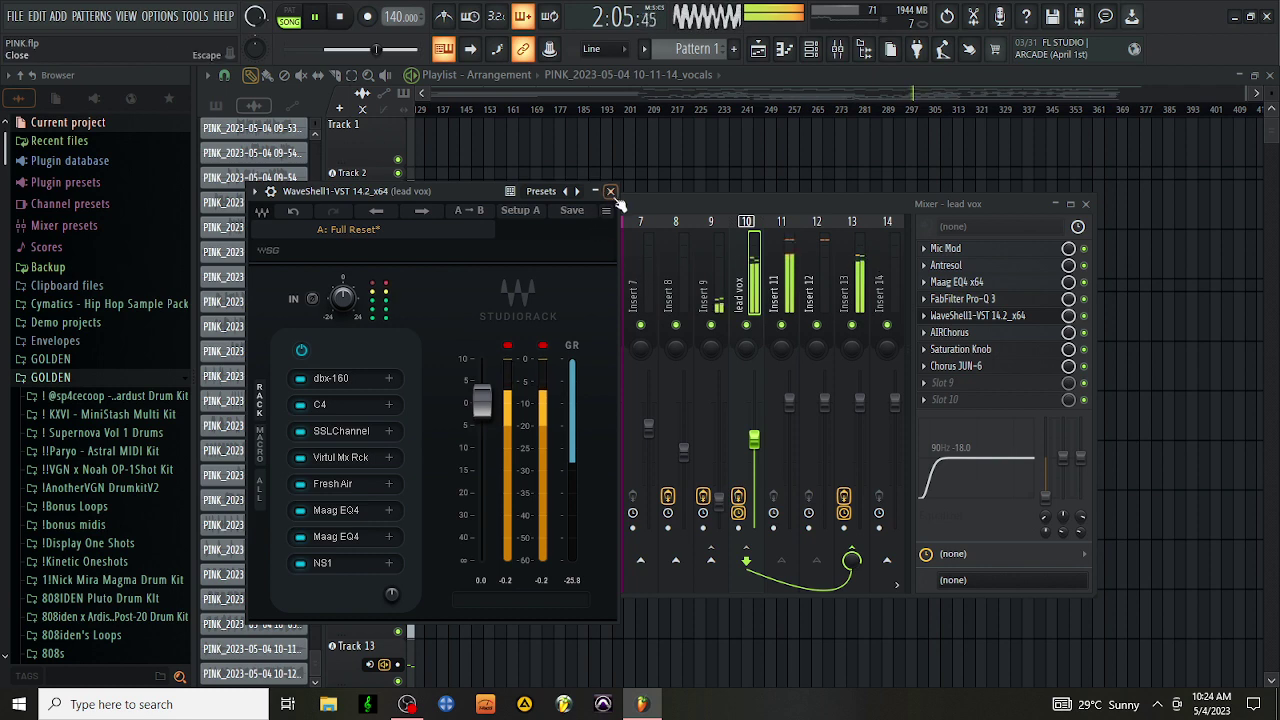
{"action": "left_click", "coordinate": [610, 191]}
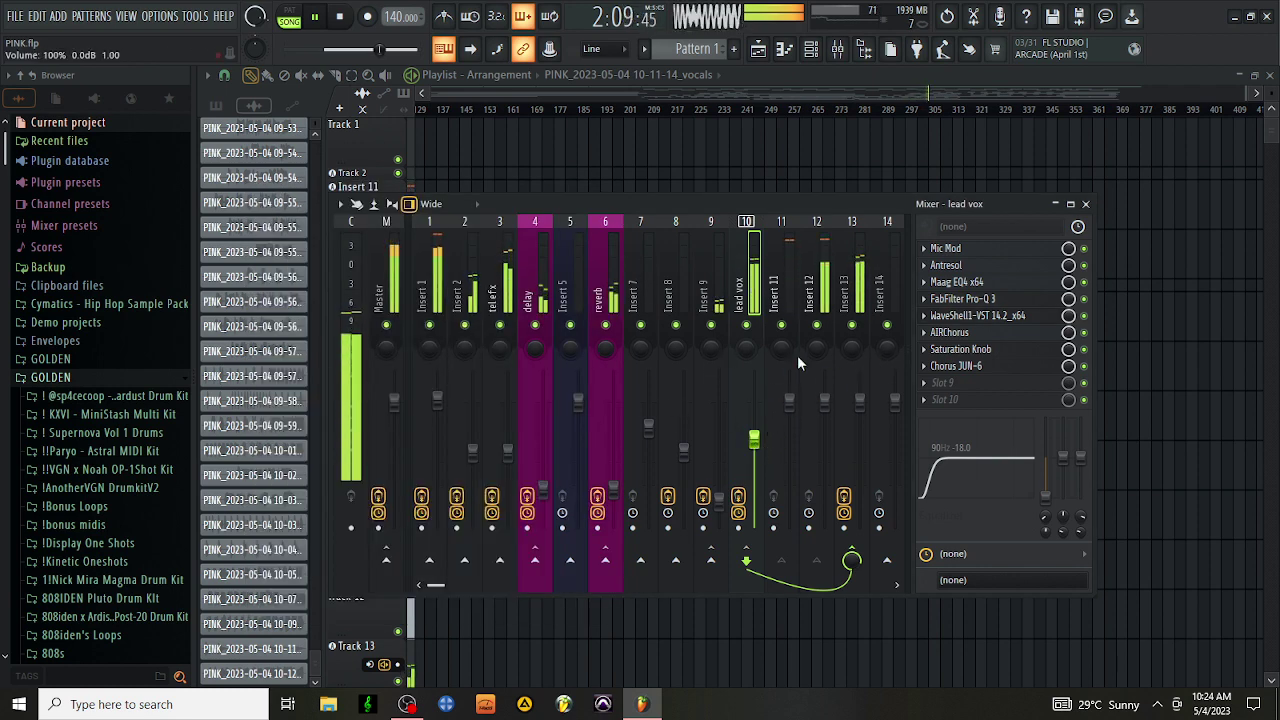
Step: Set Insert 13's Drawmer S73 output gain to -3.5 dB and its style to Clarity 2, and close the plugin
{"action": "left_click", "coordinate": [851, 293]}
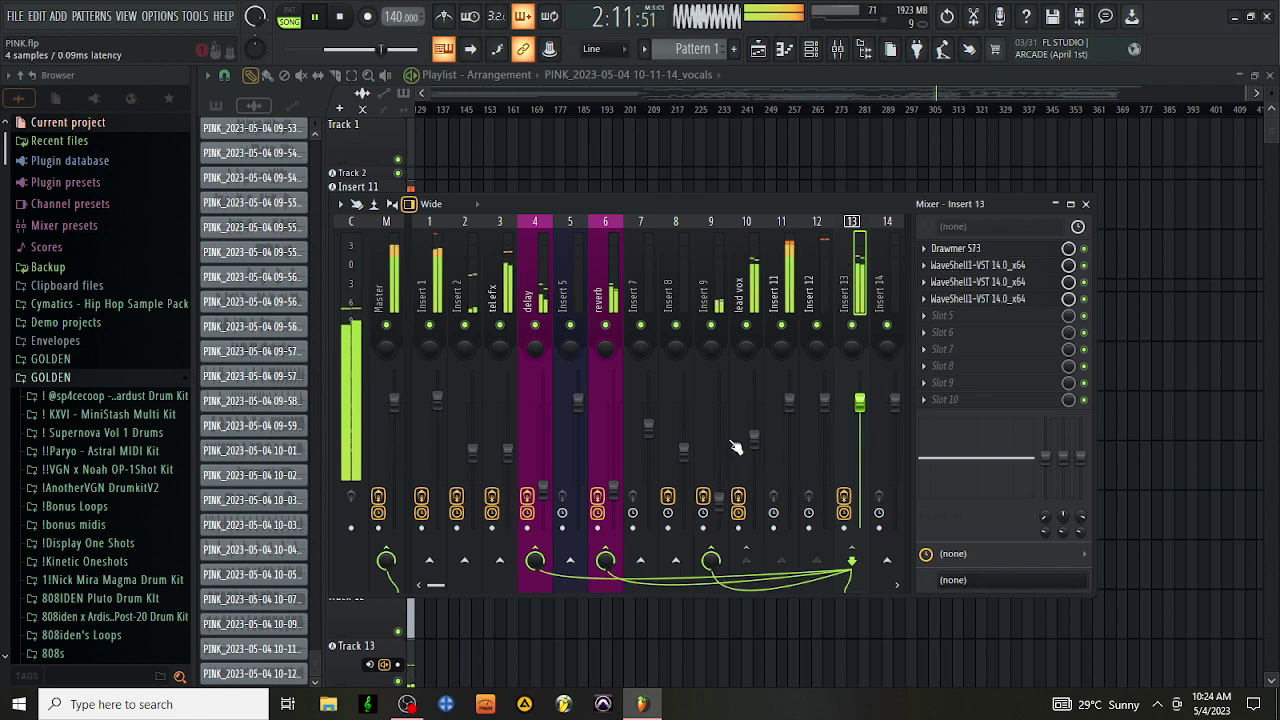
{"action": "left_click", "coordinate": [955, 248]}
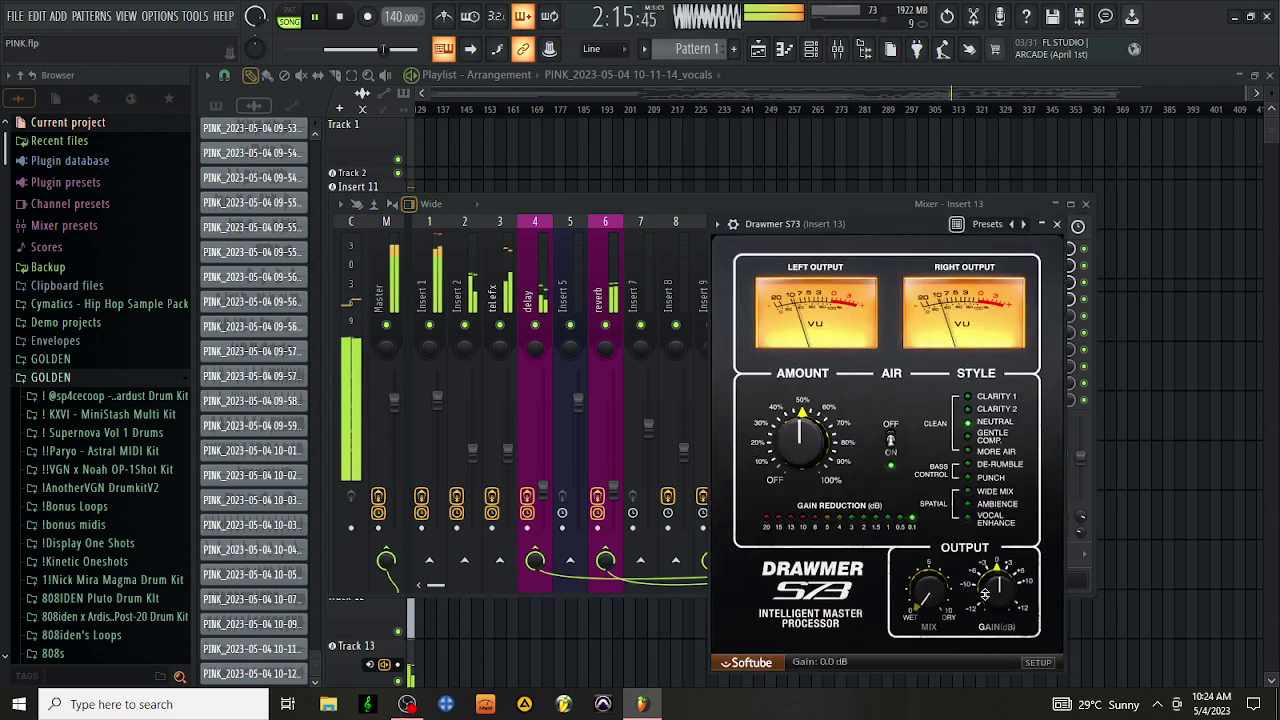
{"action": "scroll", "coordinate": [993, 611], "scroll_direction": "down", "scroll_amount": 3}
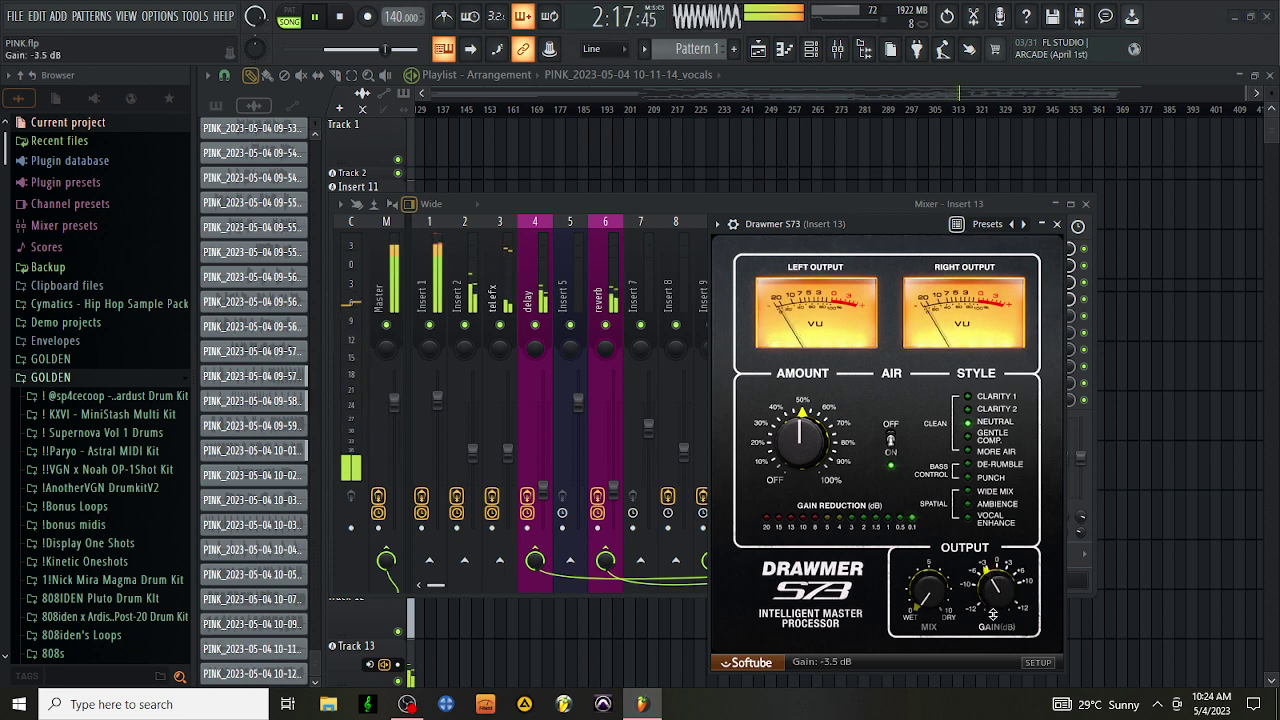
{"action": "left_click", "coordinate": [978, 412]}
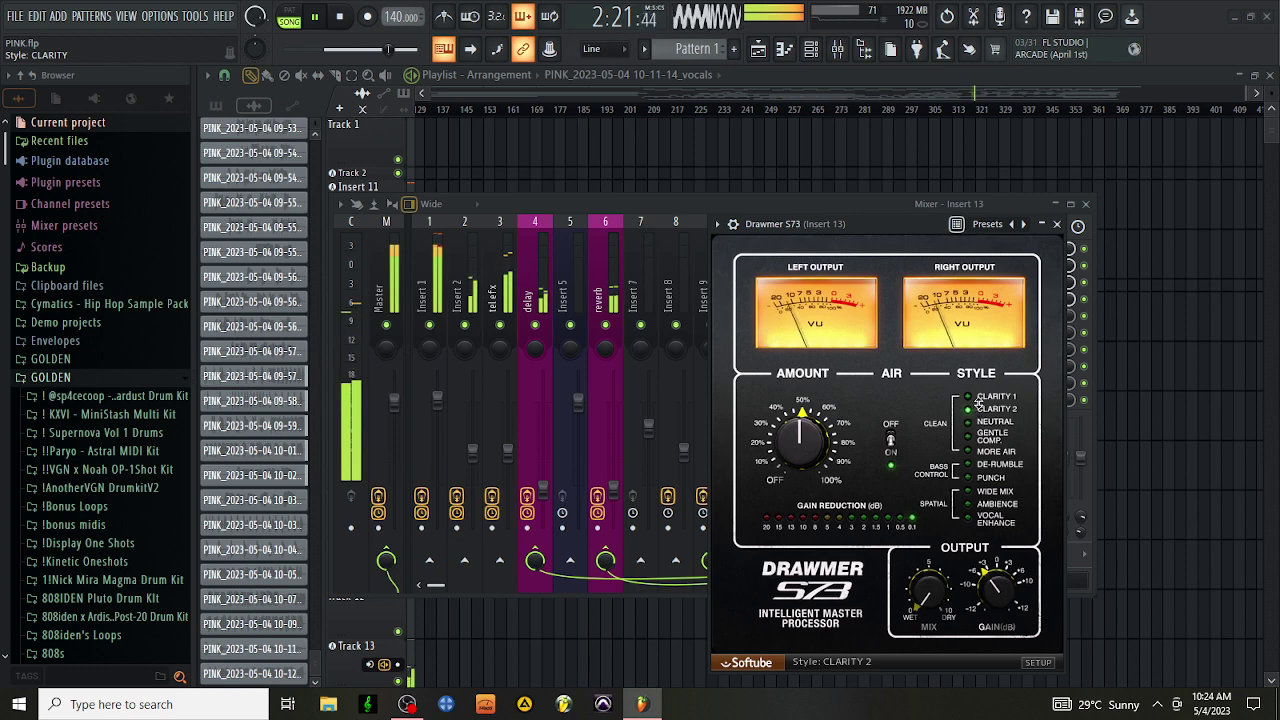
{"action": "left_click", "coordinate": [1057, 224]}
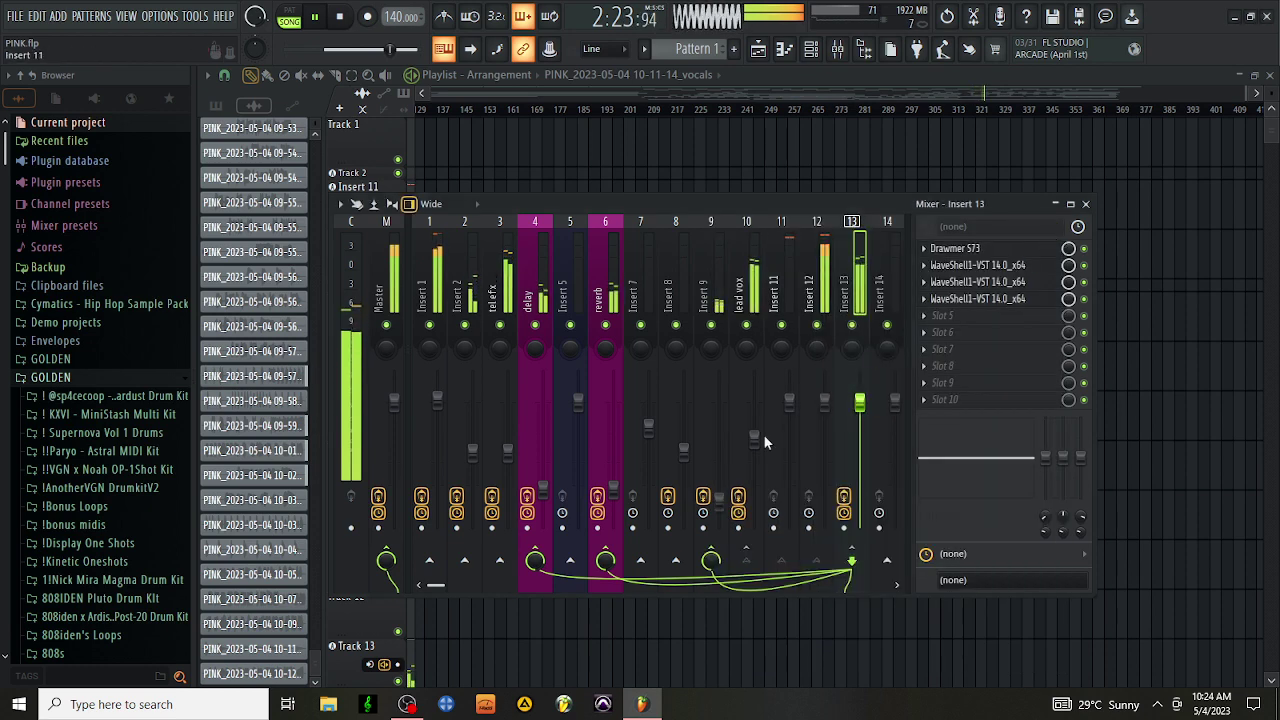
Step: Raise the output gain of Insert 13's Drawmer S73 to -2.0 dB and close the plugin
{"action": "left_click", "coordinate": [995, 250]}
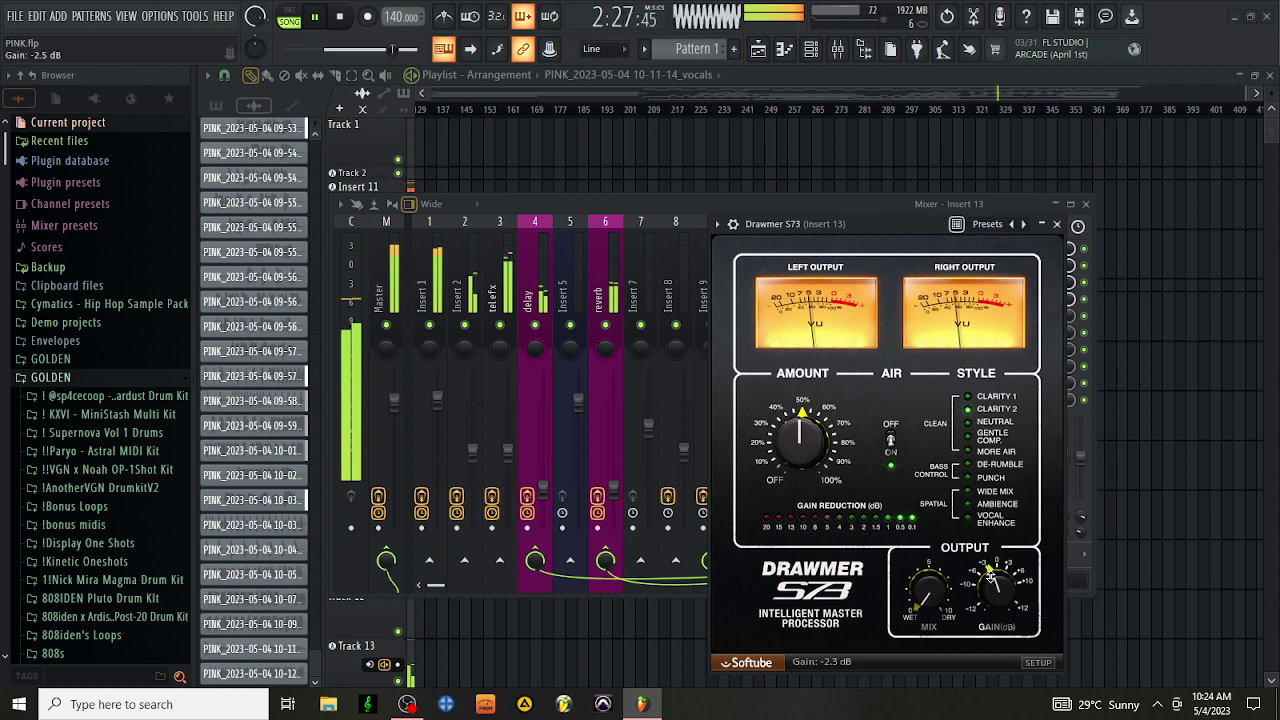
{"action": "scroll", "coordinate": [990, 574], "scroll_direction": "up", "scroll_amount": 3}
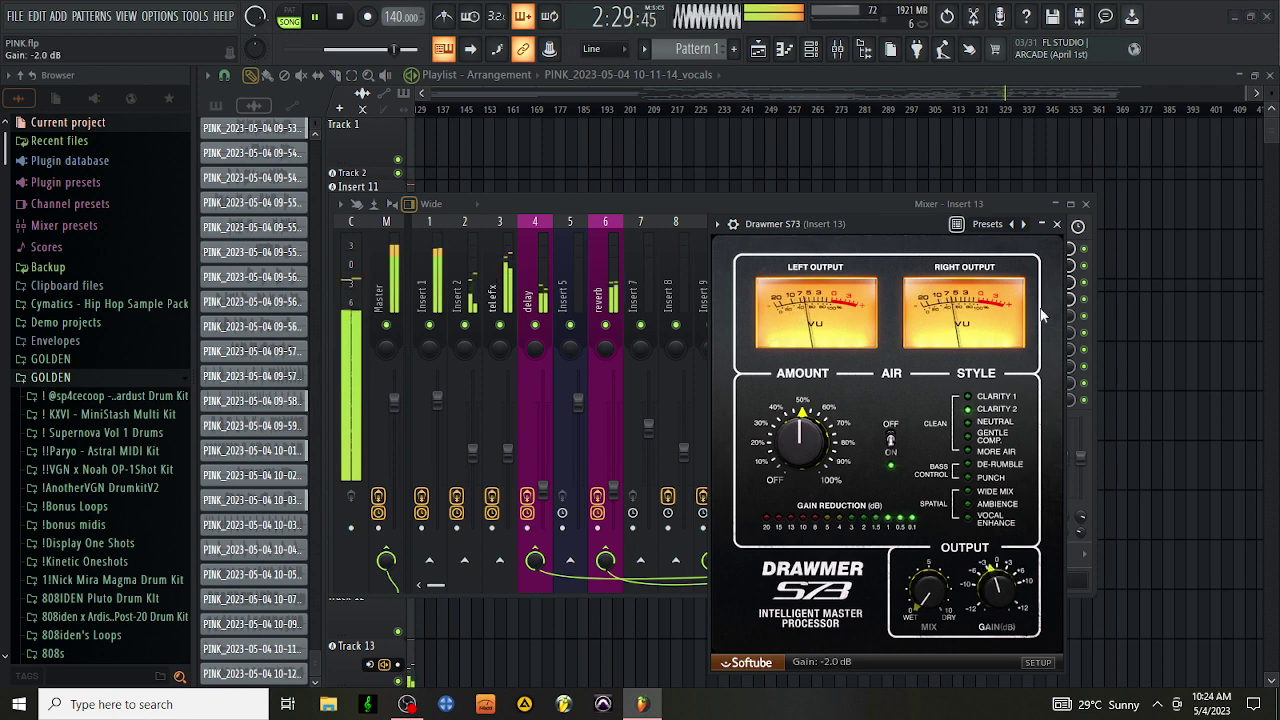
{"action": "left_click", "coordinate": [1057, 224]}
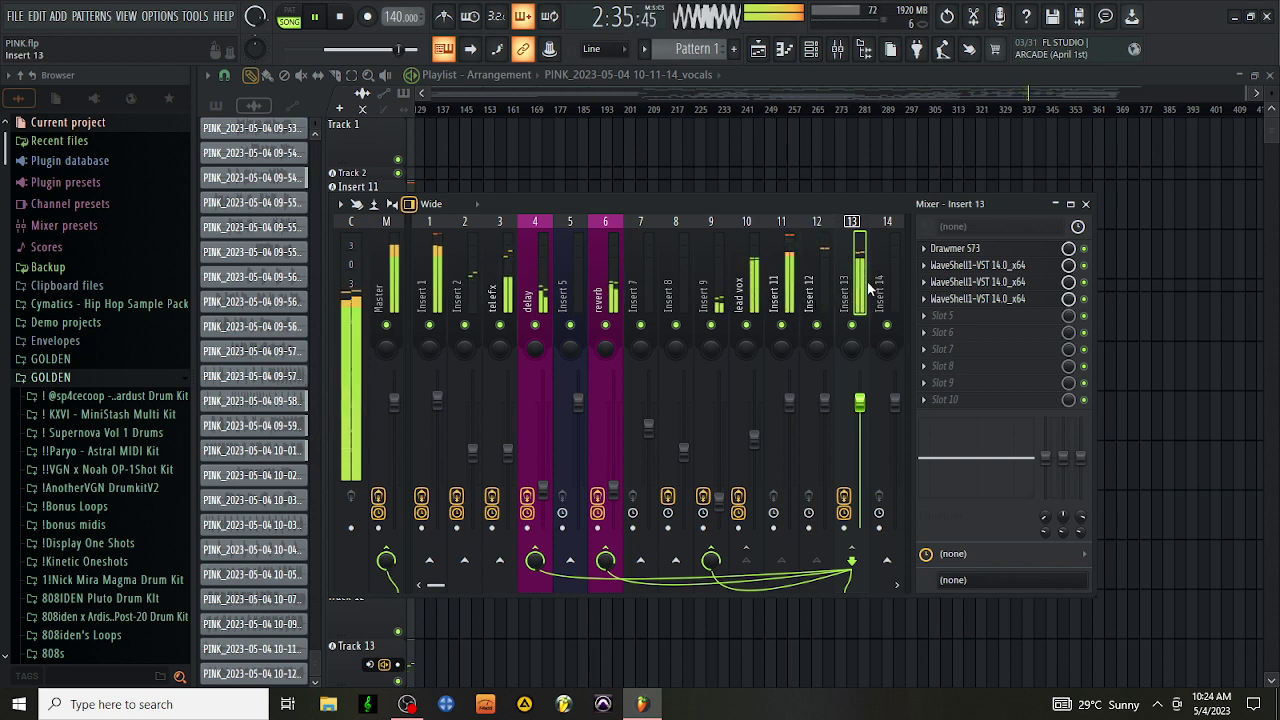
Step: Add Noveltech Vocal Enhancer x64 to slot 5 of Insert 13, set its enhancement to 24 and close it
{"action": "left_click", "coordinate": [948, 316]}
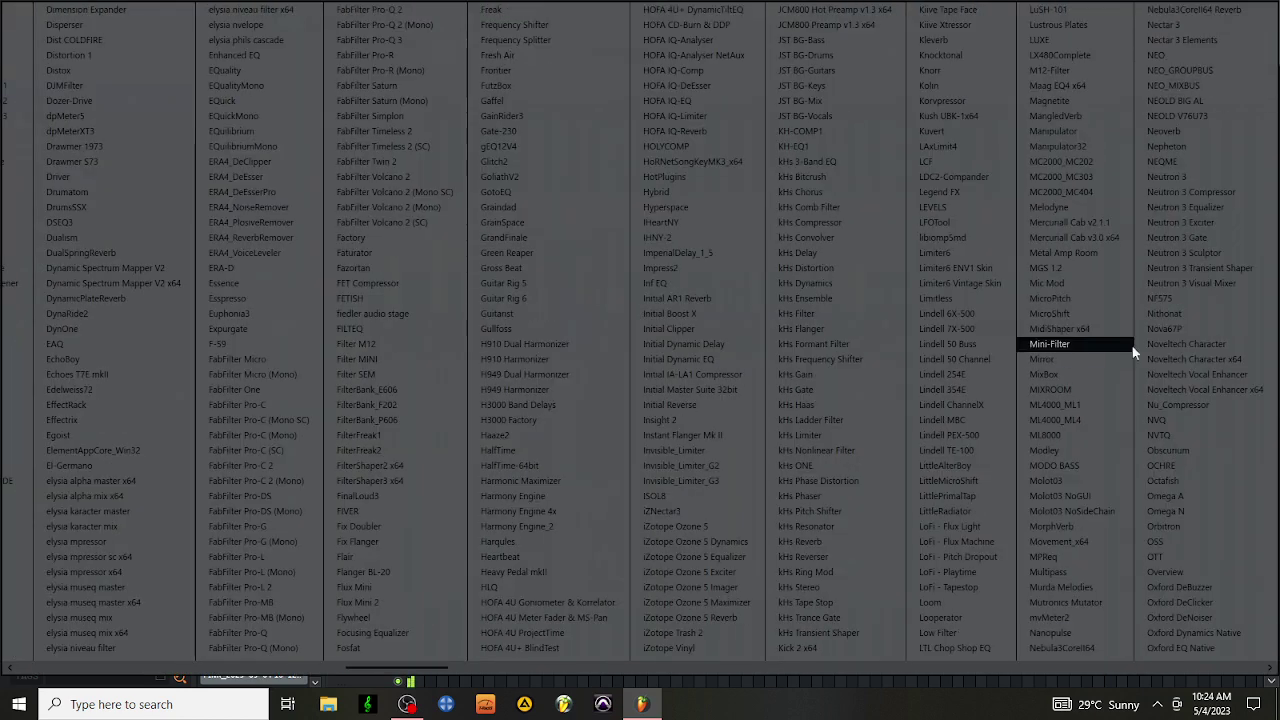
{"action": "left_click", "coordinate": [1190, 389]}
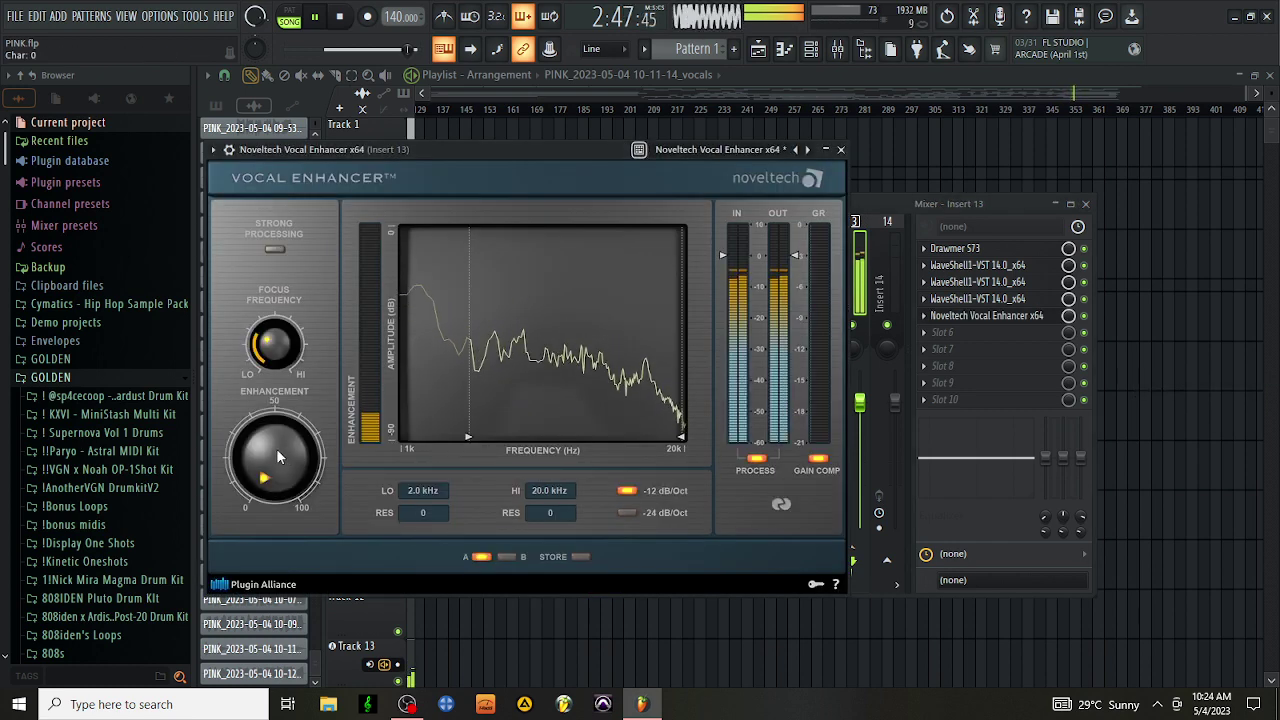
{"action": "left_click_drag", "start_coordinate": [266, 452], "coordinate": [262, 405]}
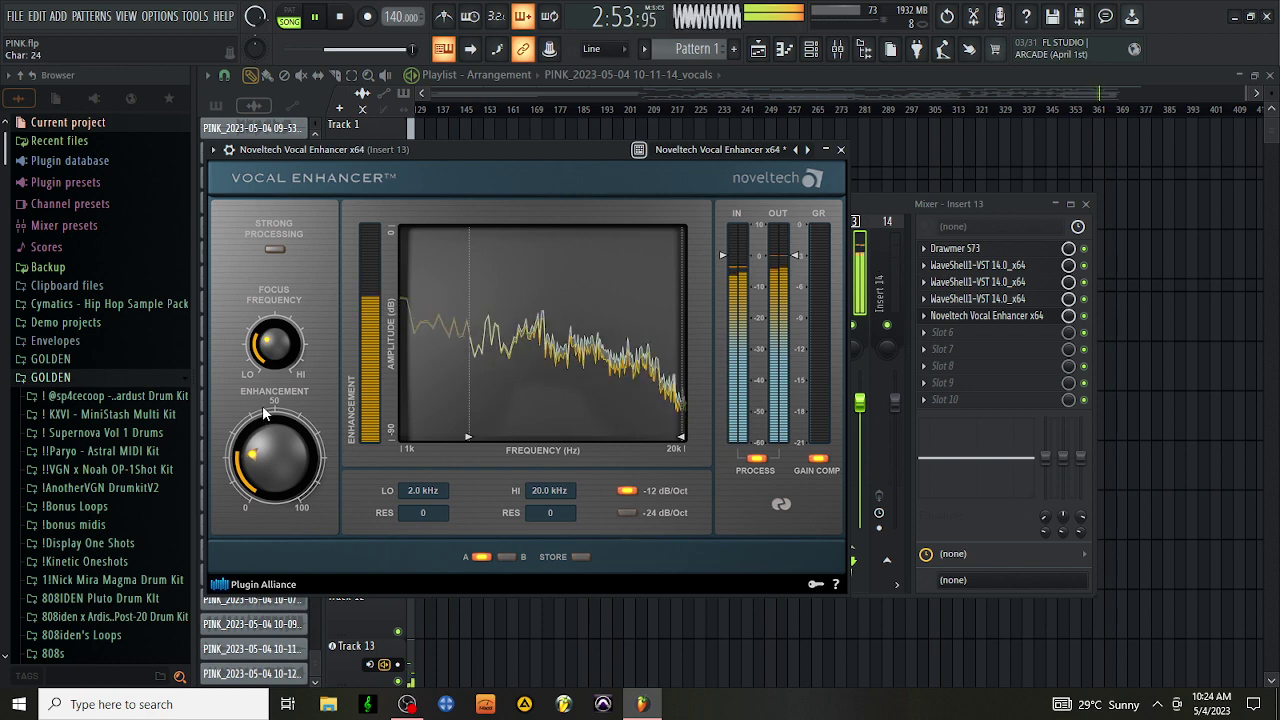
{"action": "left_click", "coordinate": [841, 150]}
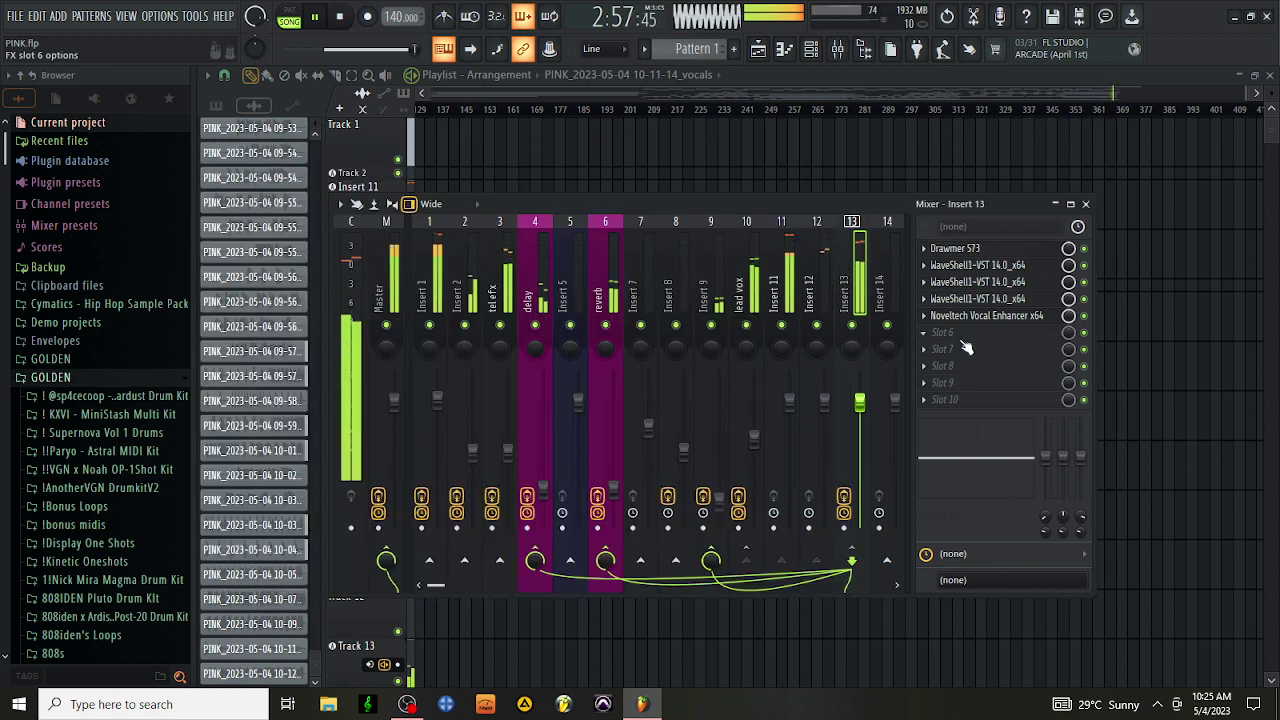
Step: Add Saturation Knob to slot 6 of Insert 13, set its saturation to 0.8 and close it
{"action": "left_click", "coordinate": [945, 335]}
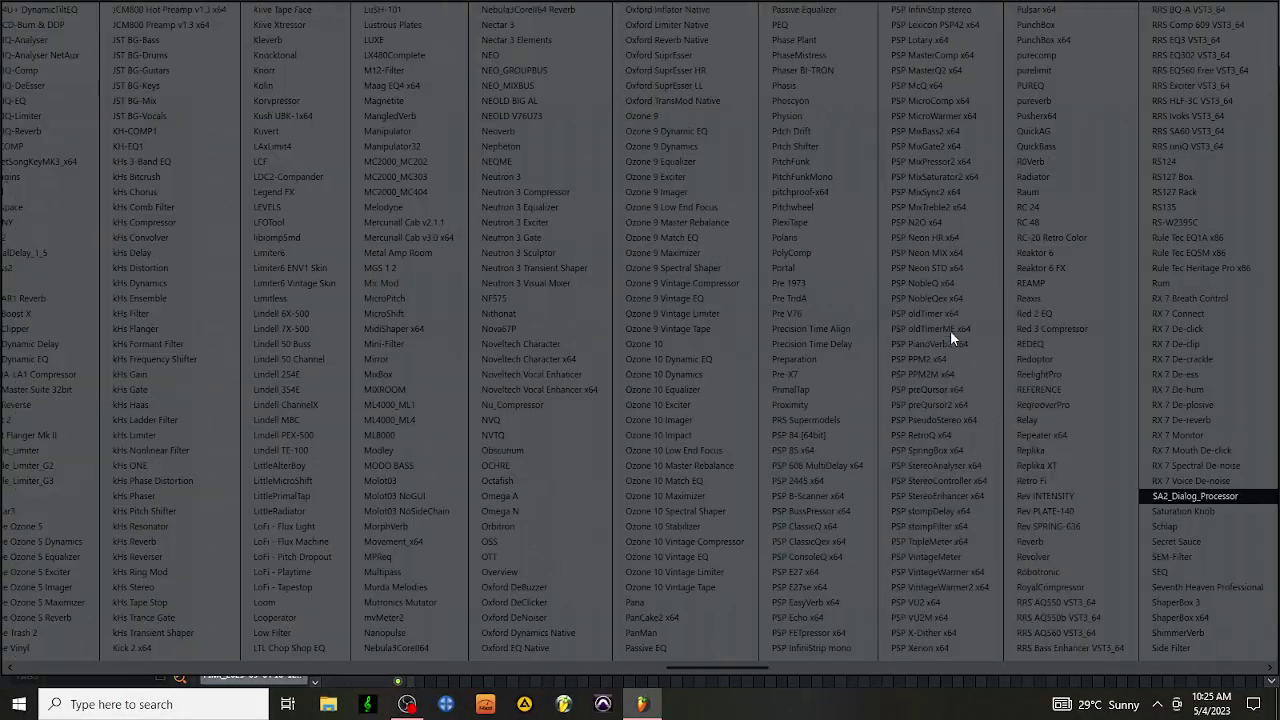
{"action": "left_click", "coordinate": [1187, 505]}
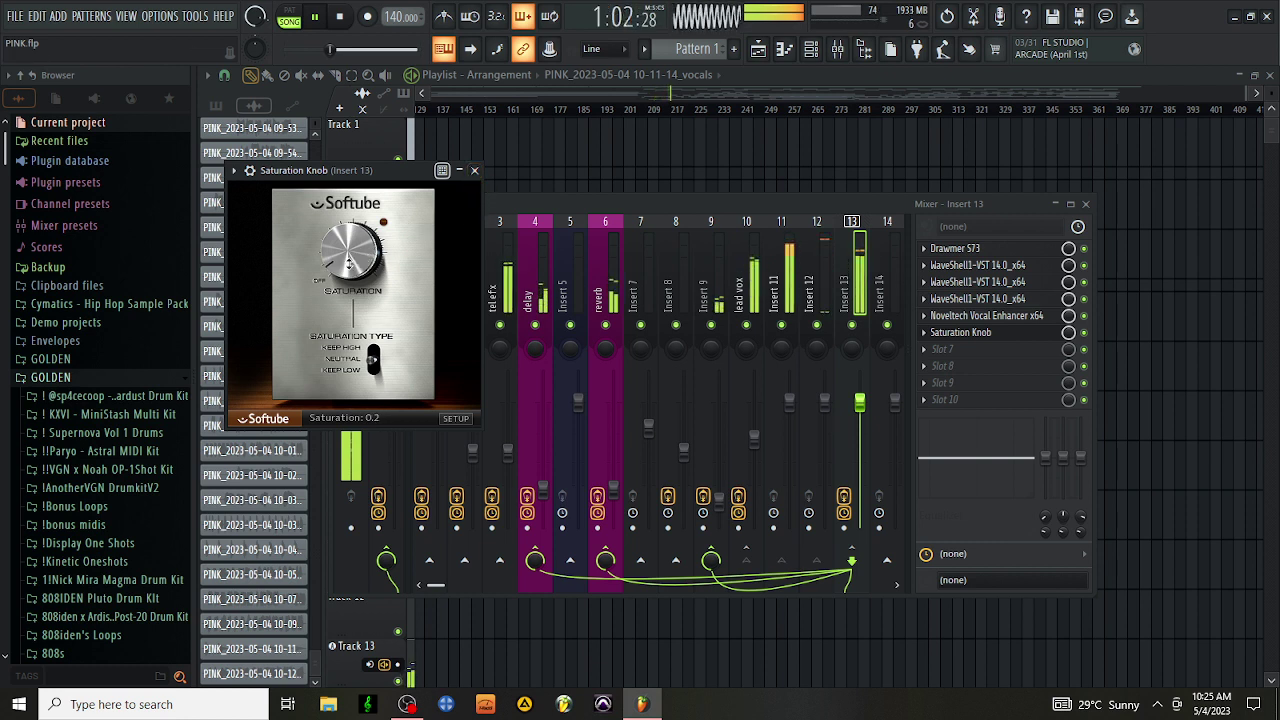
{"action": "scroll", "coordinate": [347, 262], "scroll_direction": "up", "scroll_amount": 4}
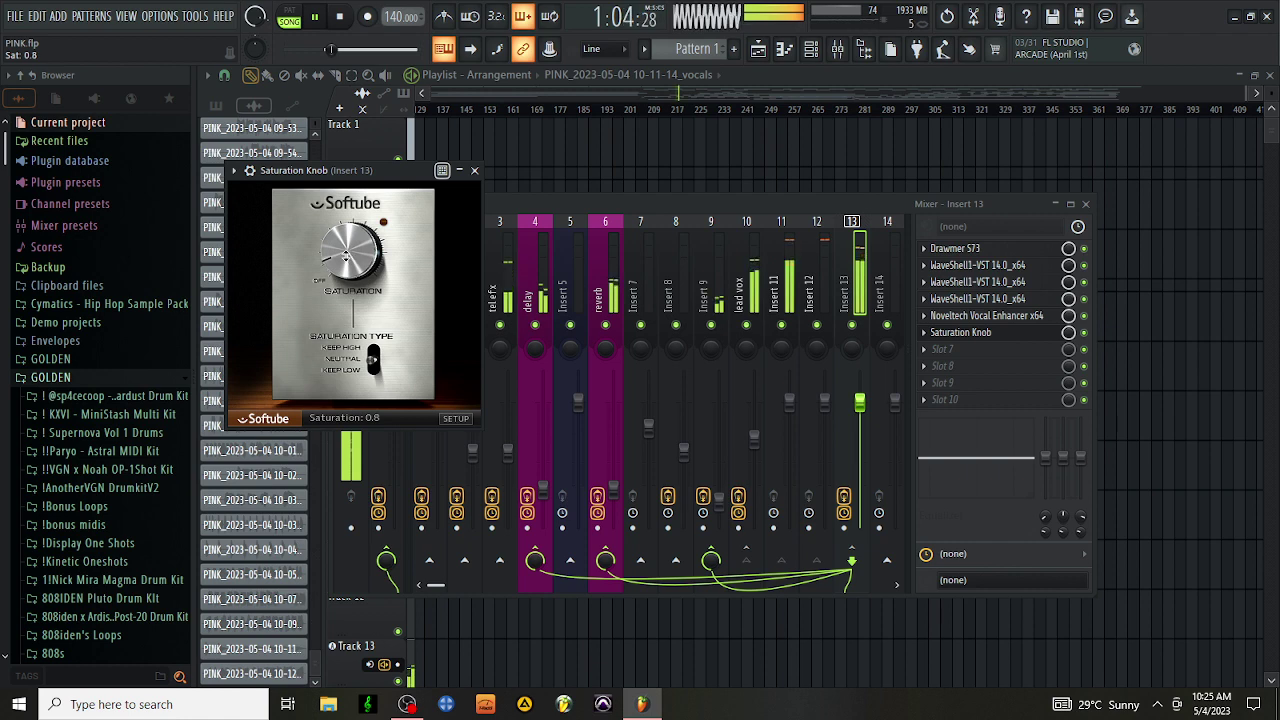
{"action": "left_click", "coordinate": [474, 170]}
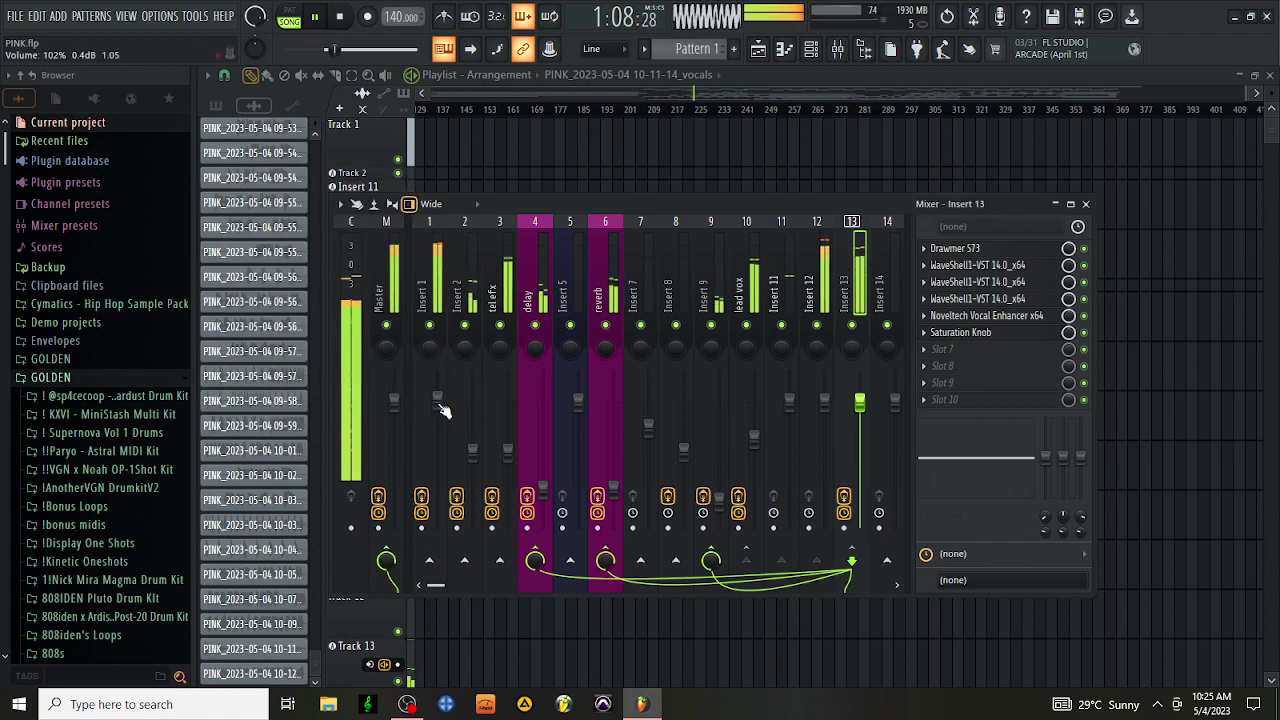
Step: Raise the volume fader of Insert 1 to 0.9 dB
{"action": "left_click_drag", "start_coordinate": [441, 404], "coordinate": [437, 397]}
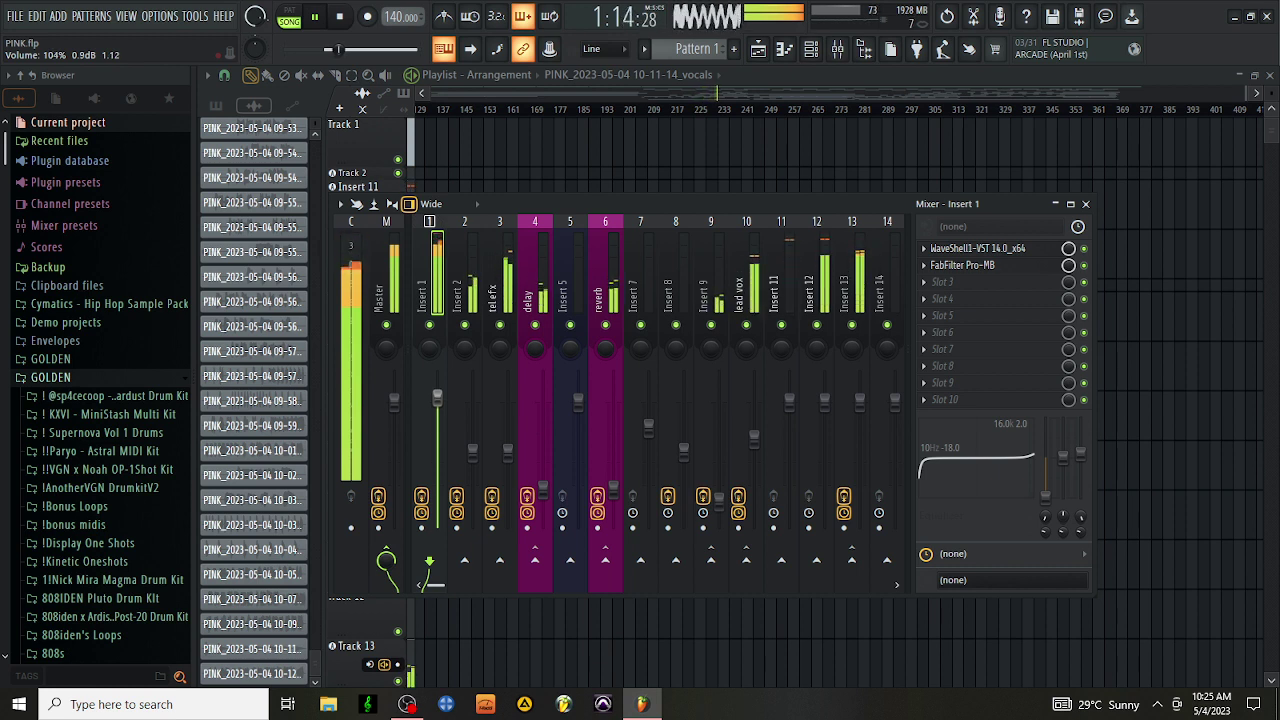
Step: Raise the volume fader of Insert 2 to -4.6 dB and lower Insert 1's fader to about 0.4 dB
{"action": "left_click_drag", "start_coordinate": [437, 398], "coordinate": [437, 397]}
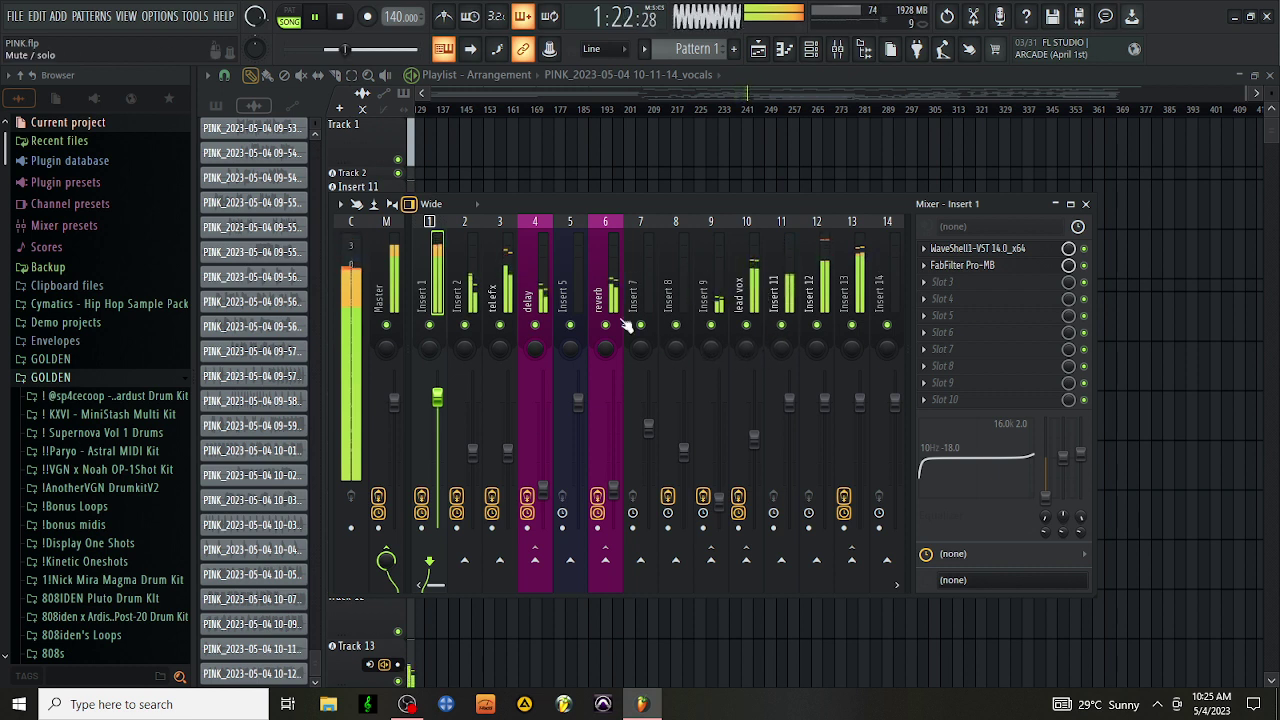
{"action": "left_click_drag", "start_coordinate": [472, 450], "coordinate": [472, 426]}
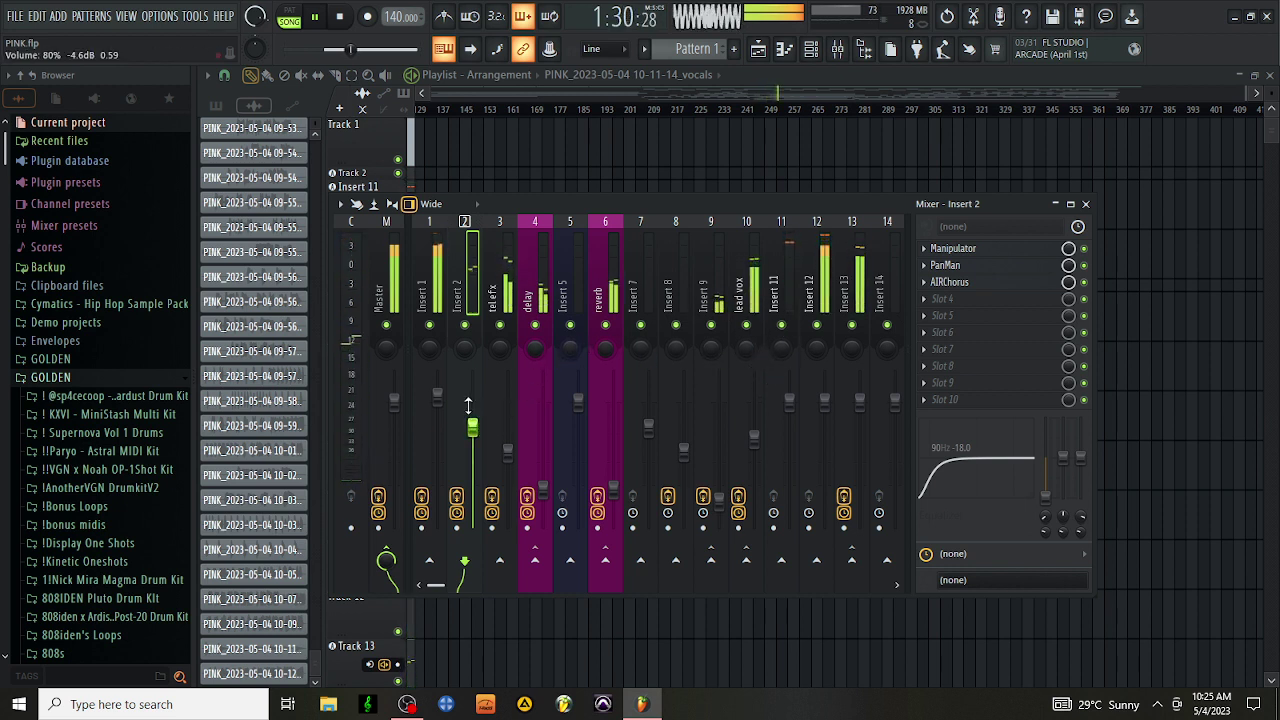
{"action": "left_click_drag", "start_coordinate": [446, 408], "coordinate": [446, 413]}
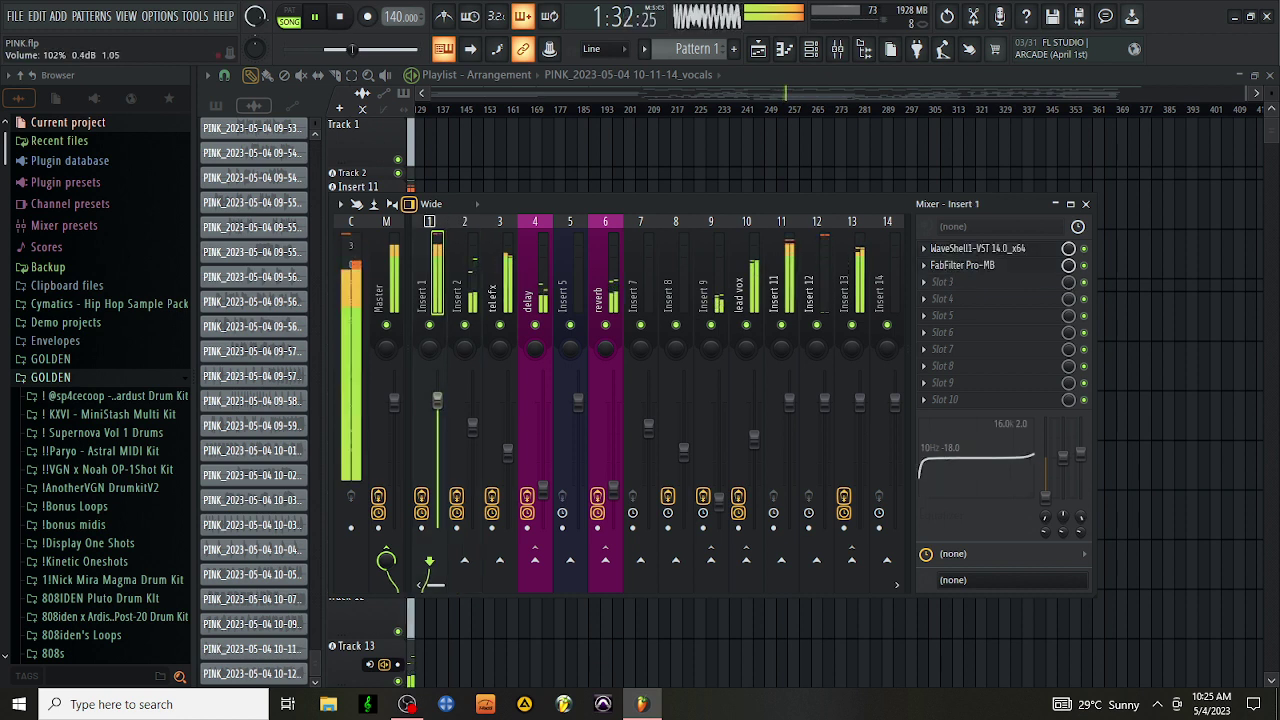
{"action": "left_click_drag", "start_coordinate": [437, 401], "coordinate": [437, 400]}
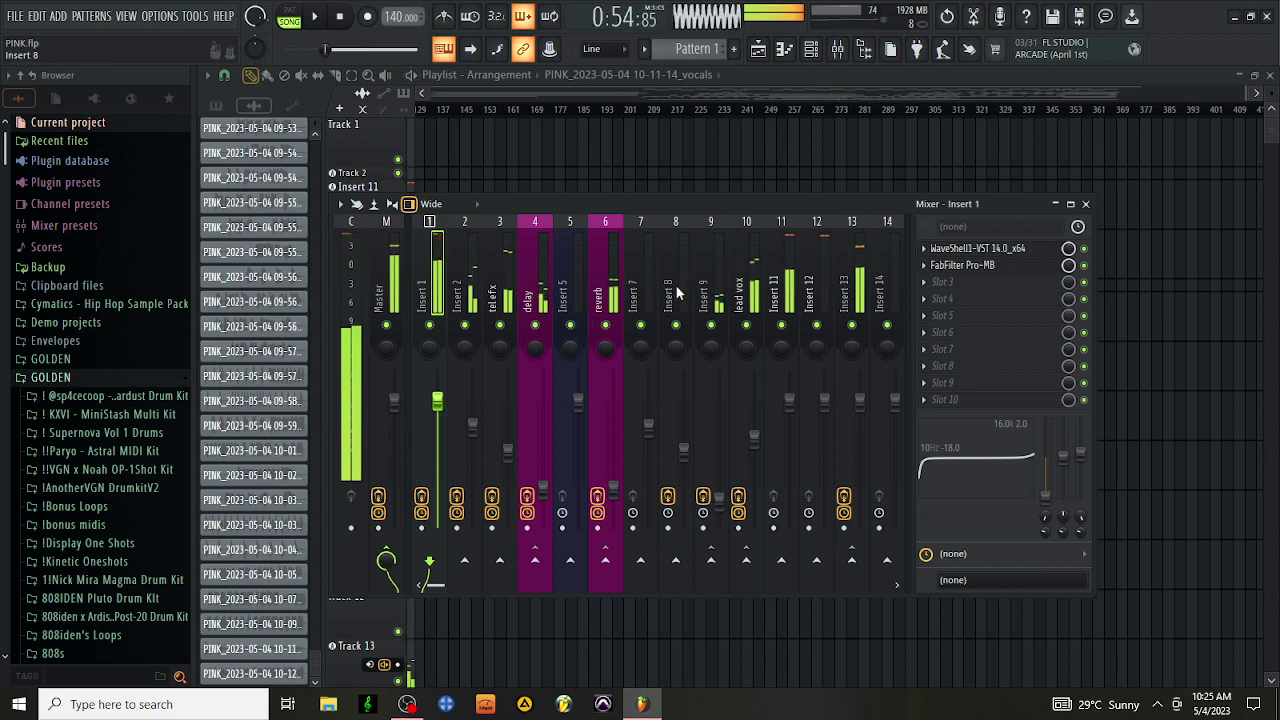
Step: Lower the reverb track's volume fader slightly
{"action": "left_click", "coordinate": [616, 501]}
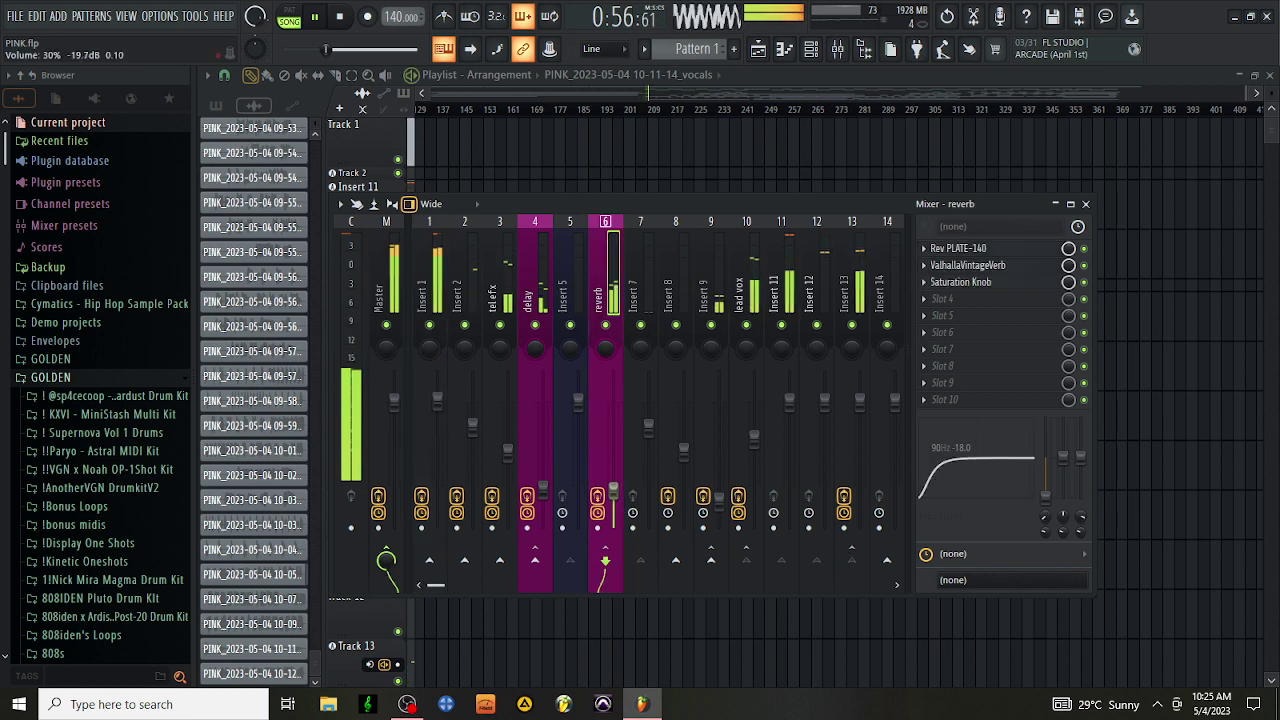
{"action": "left_click_drag", "start_coordinate": [613, 497], "coordinate": [613, 497]}
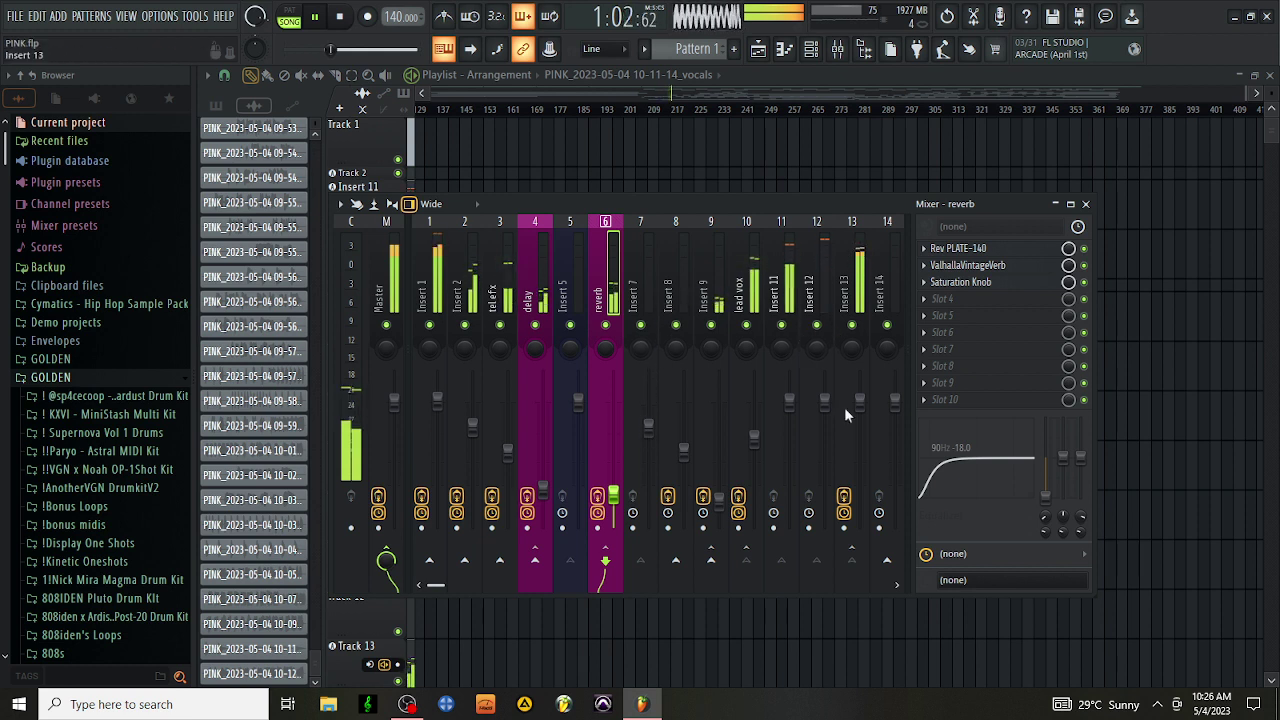
Step: Load the "gabila parallel comp lead vox" mixer preset on Insert 14 and lower its volume fader to about -24.4 dB
{"action": "left_click", "coordinate": [882, 286]}
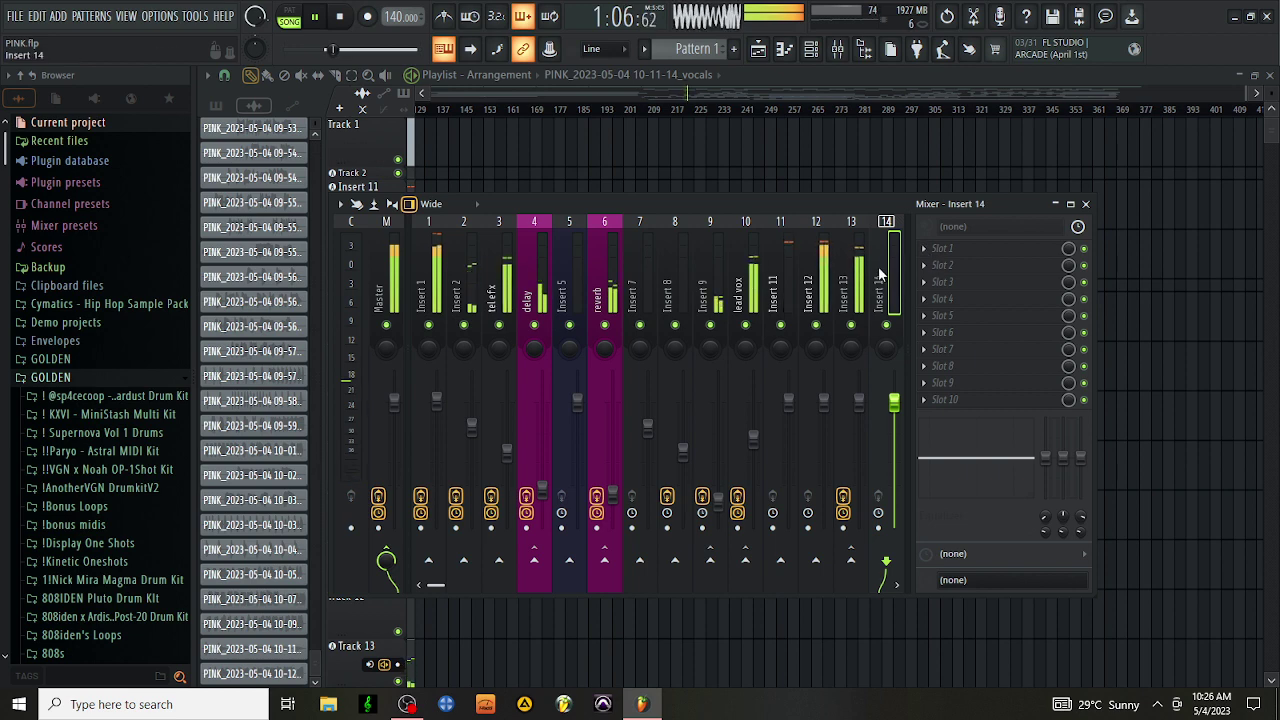
{"action": "right_click", "coordinate": [885, 286]}
{"action": "mouse_move", "coordinate": [966, 313]}
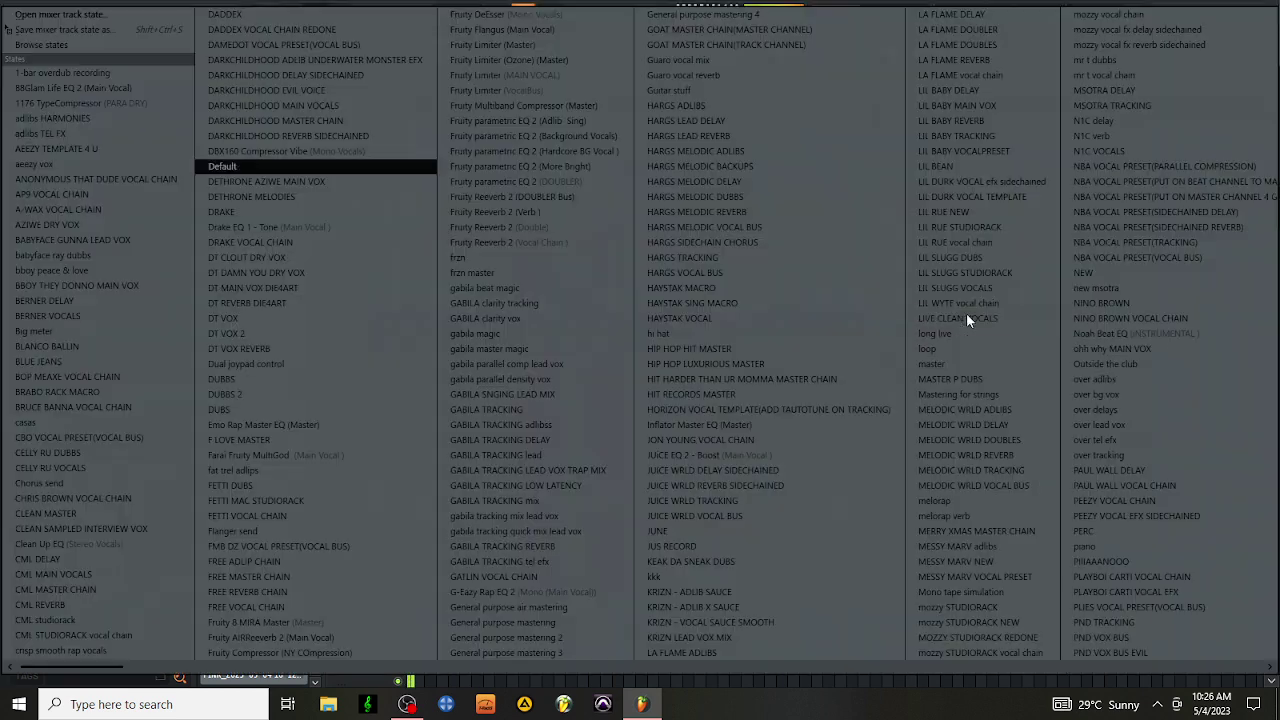
{"action": "left_click", "coordinate": [566, 367]}
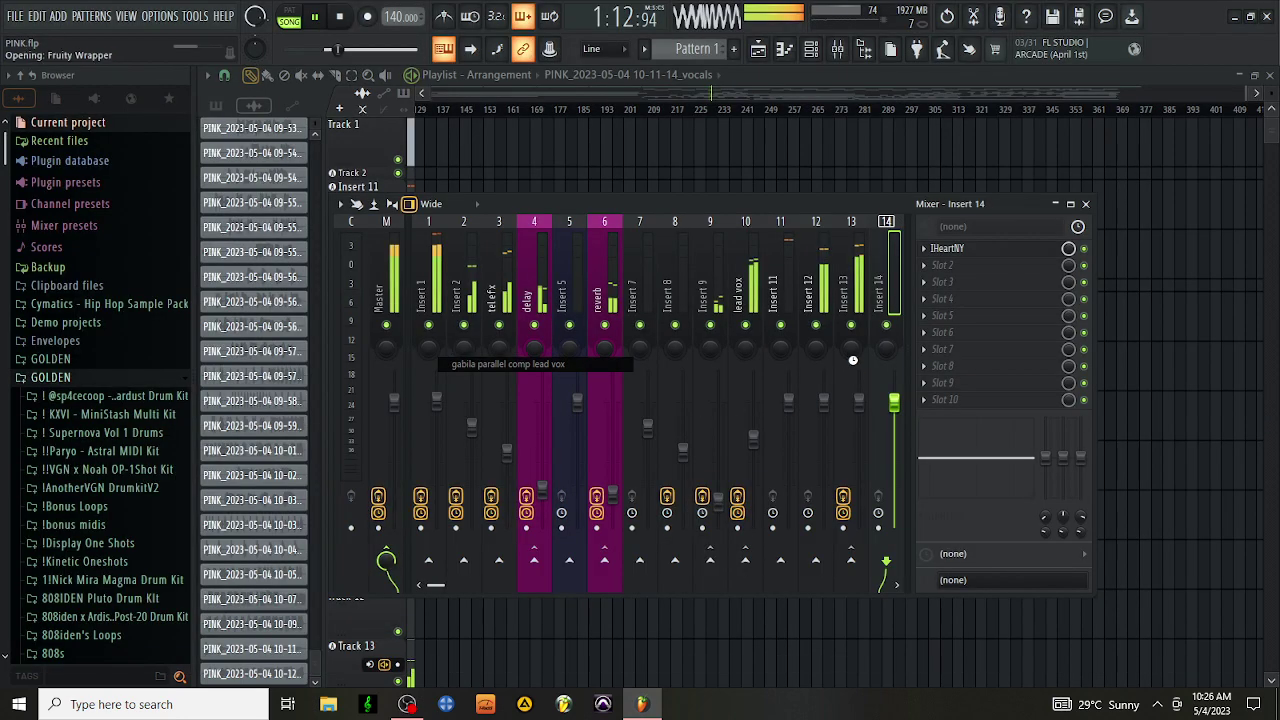
{"action": "scroll", "coordinate": [890, 424], "scroll_direction": "down", "scroll_amount": 5}
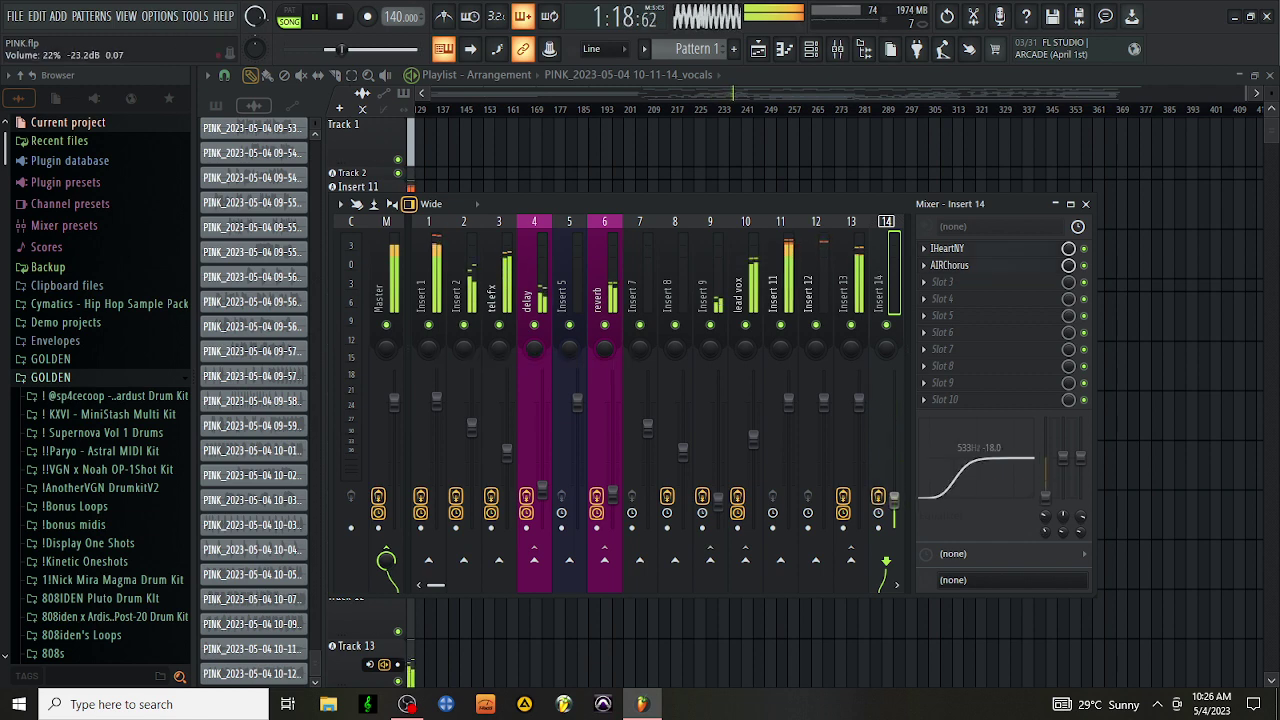
Step: Send the output of Insert 13 to Insert 14
{"action": "key", "text": "Left"}
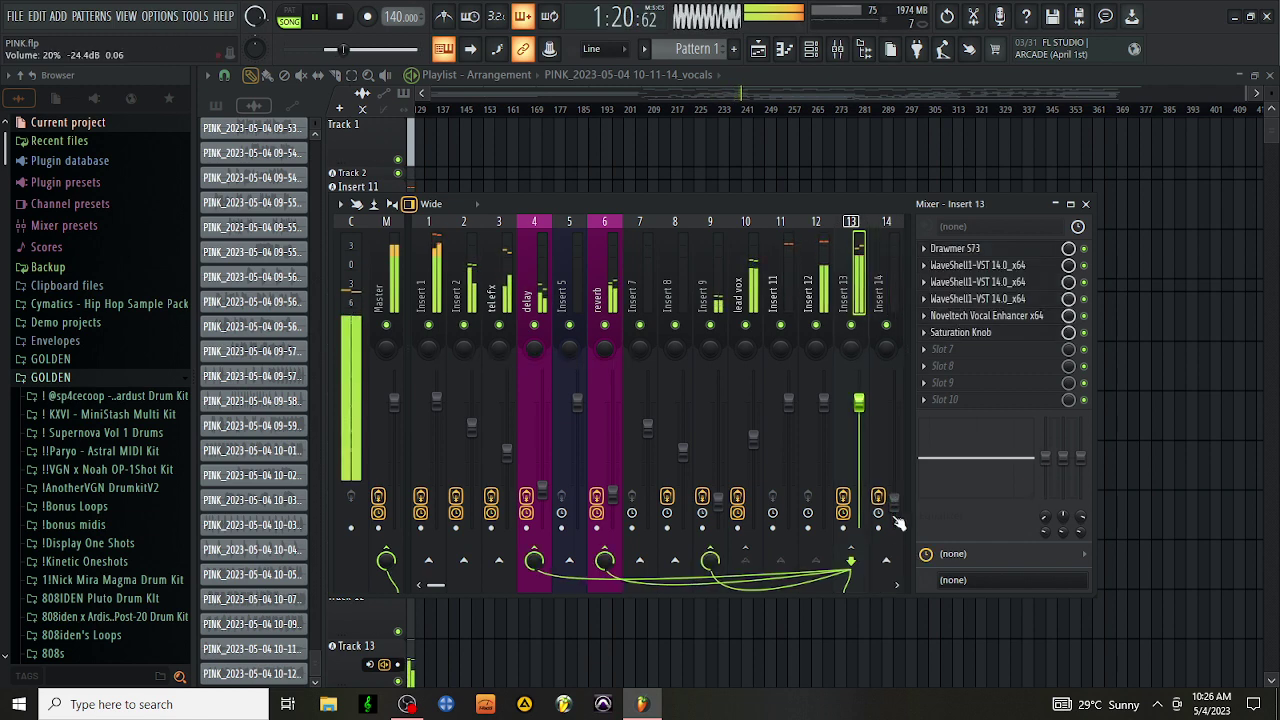
{"action": "key", "text": "Right"}
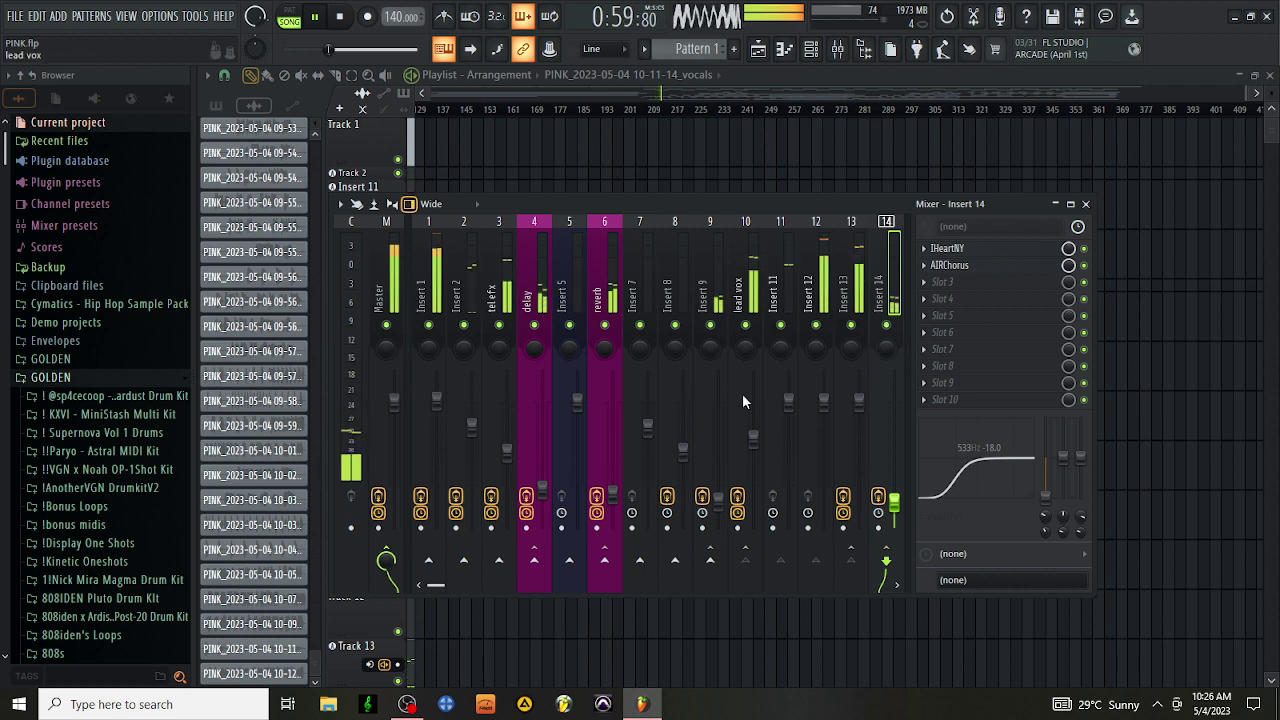
Step: Check the Saturation Knob setting on Insert 13 and close the plugin
{"action": "left_click", "coordinate": [849, 279]}
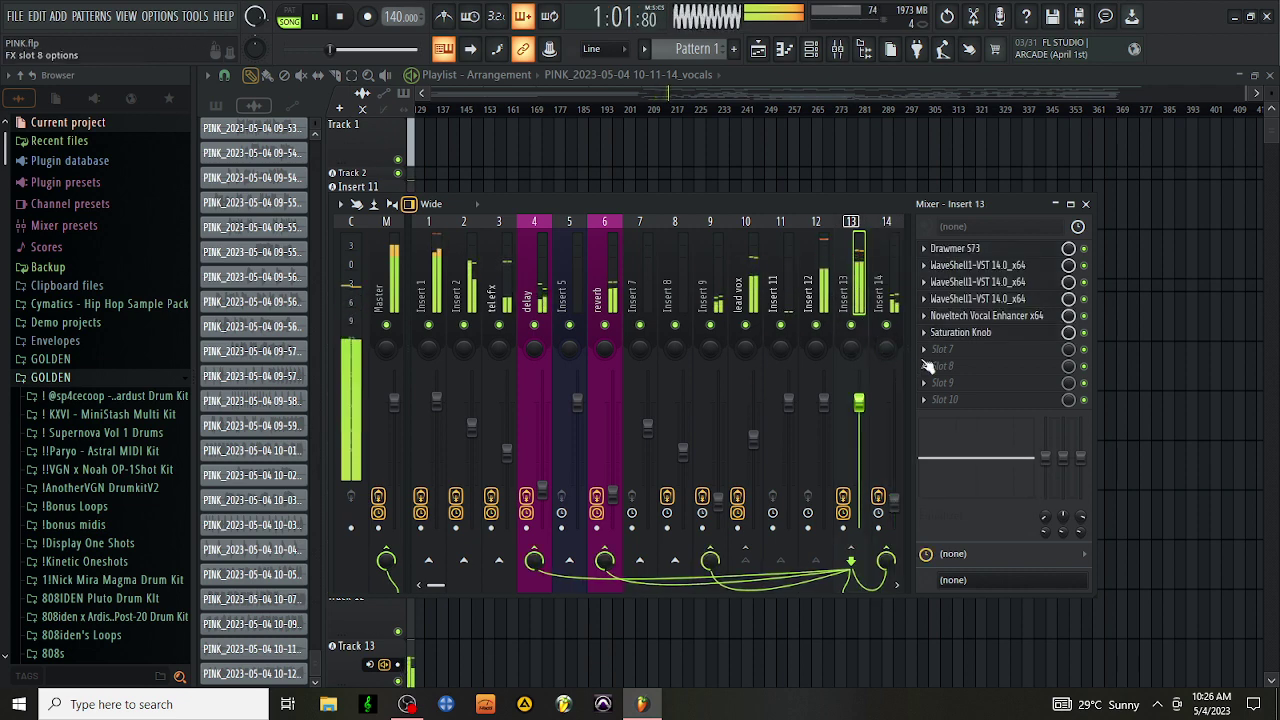
{"action": "left_click", "coordinate": [957, 334]}
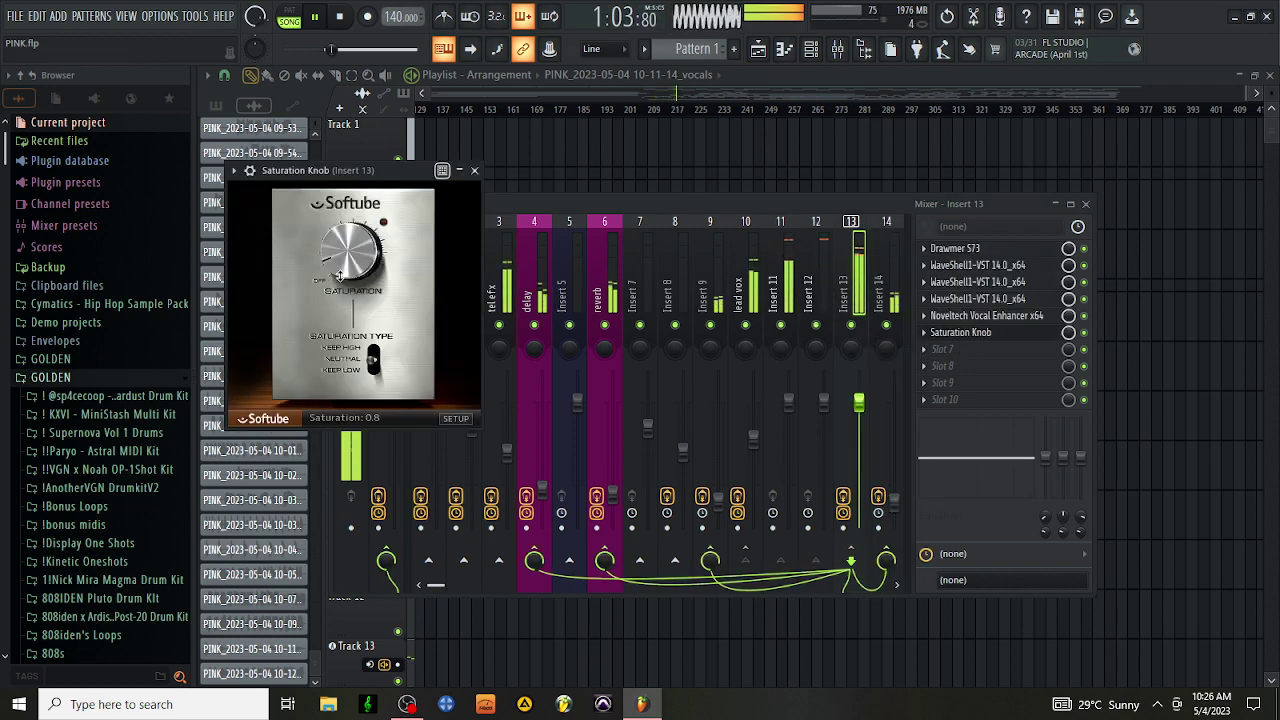
{"action": "left_click", "coordinate": [475, 171]}
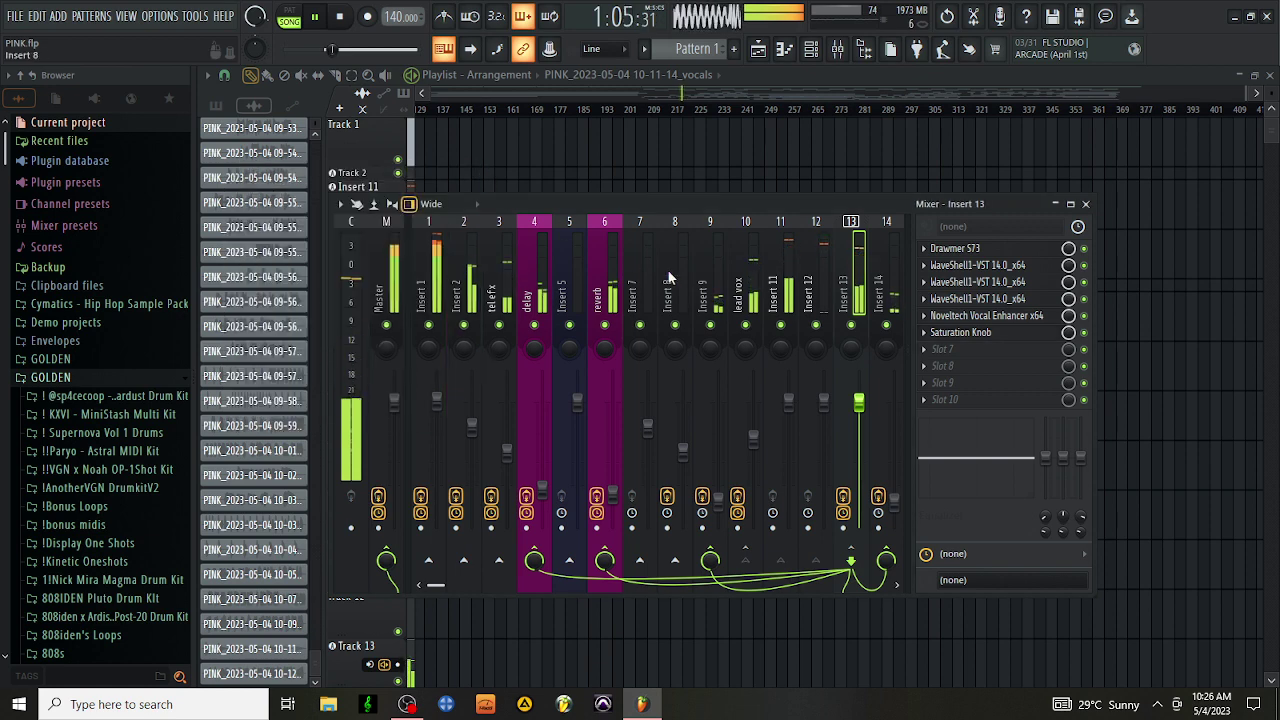
Step: Load the "gabila parallel density vox" mixer preset on Insert 14
{"action": "left_click", "coordinate": [884, 268]}
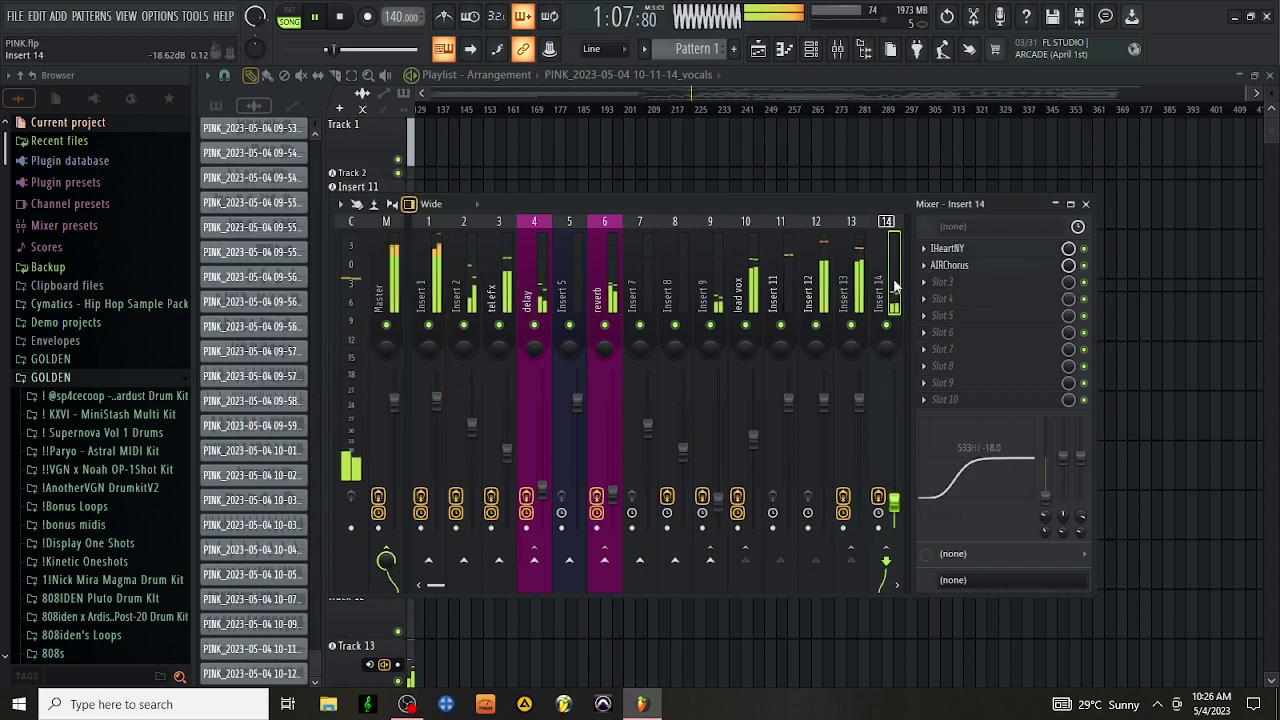
{"action": "right_click", "coordinate": [895, 287]}
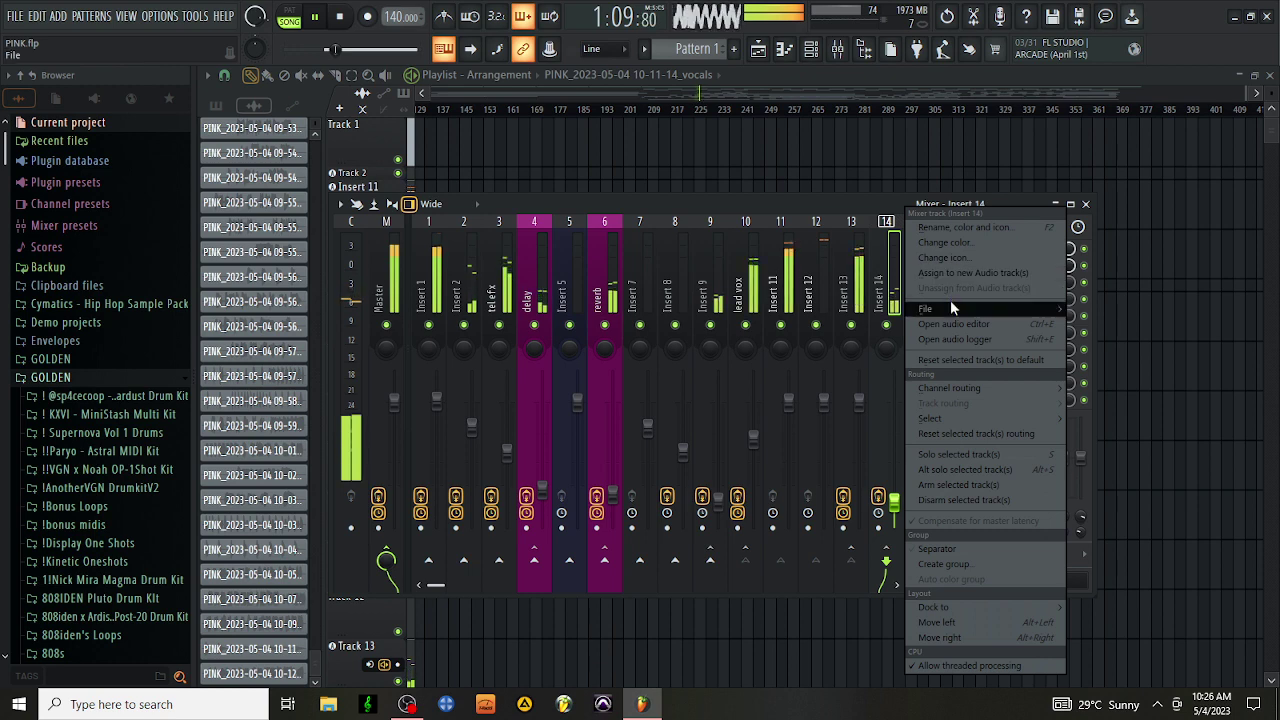
{"action": "mouse_move", "coordinate": [950, 300]}
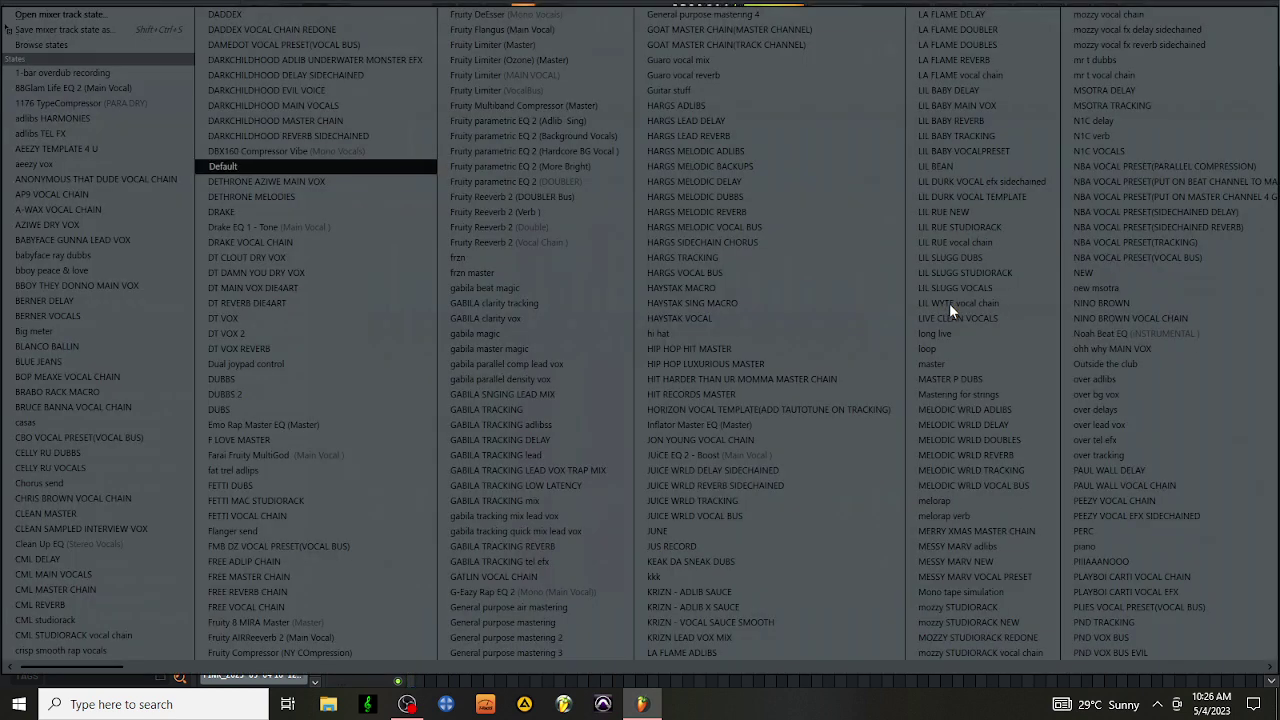
{"action": "left_click", "coordinate": [562, 380]}
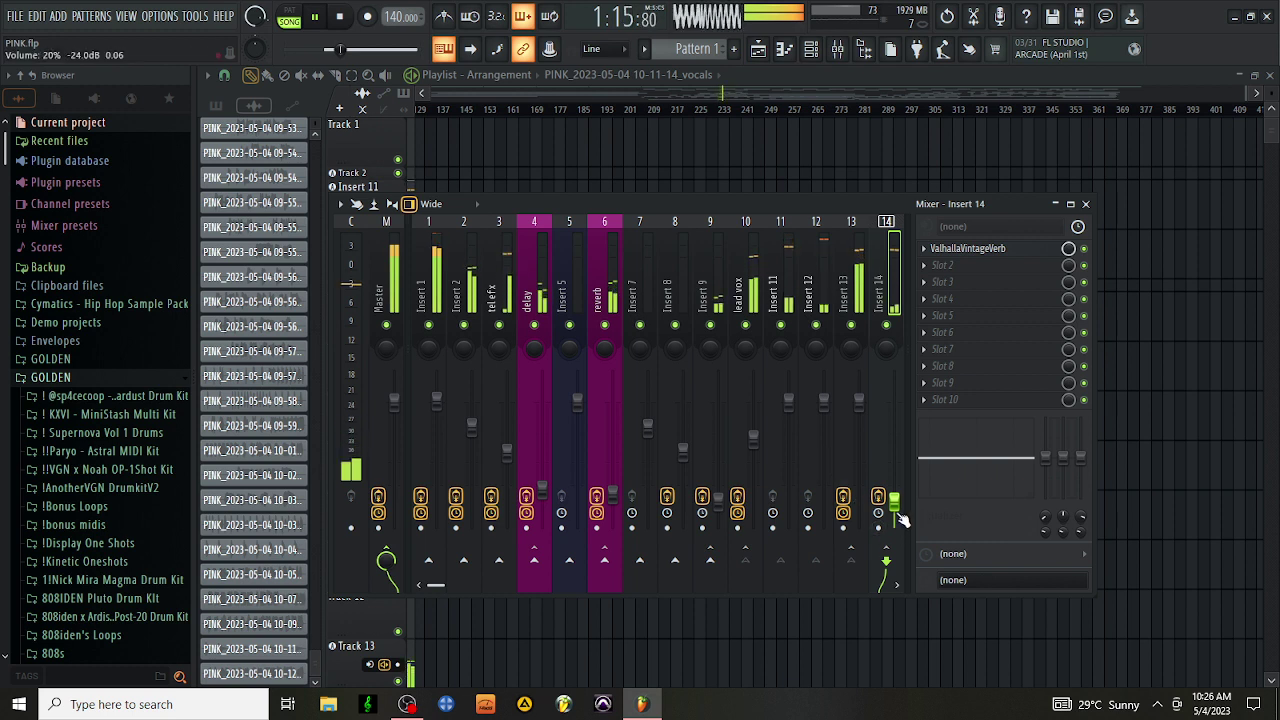
Step: Lower Insert 14's volume fader to -31.5 dB and bring the reverb track's fader down a little more
{"action": "scroll", "coordinate": [893, 505], "scroll_direction": "down", "scroll_amount": 3}
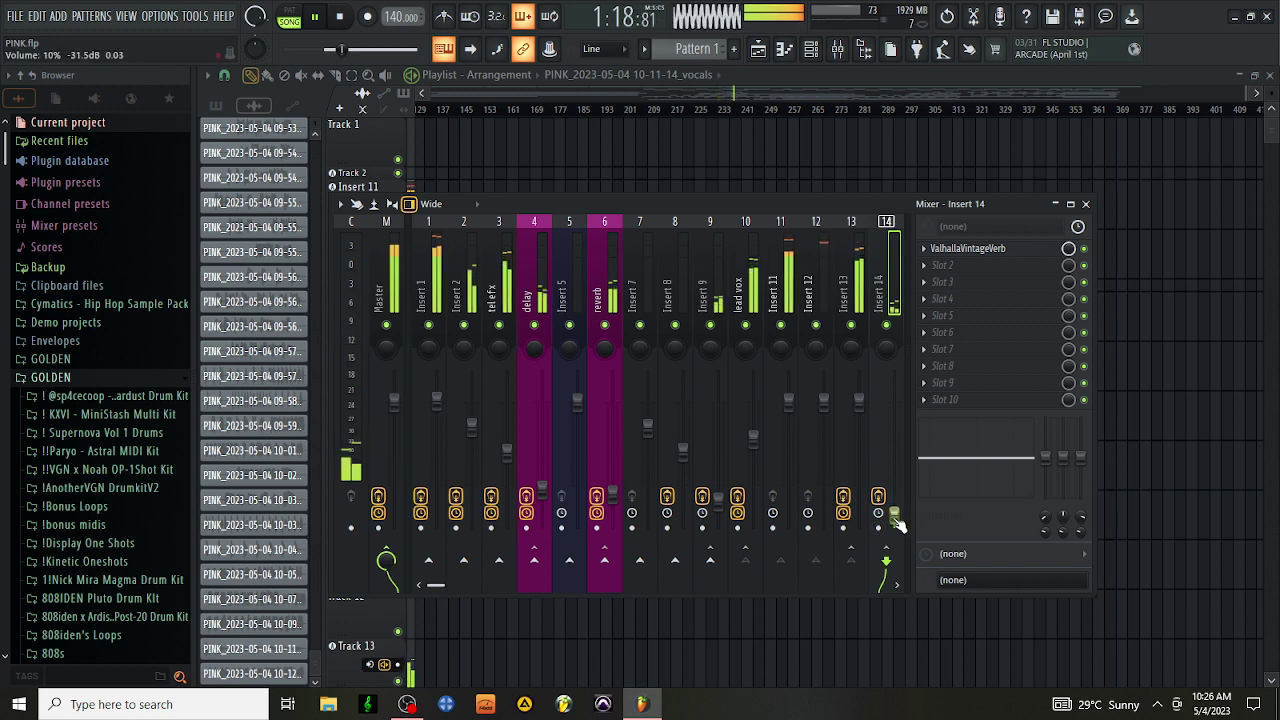
{"action": "left_click", "coordinate": [612, 500]}
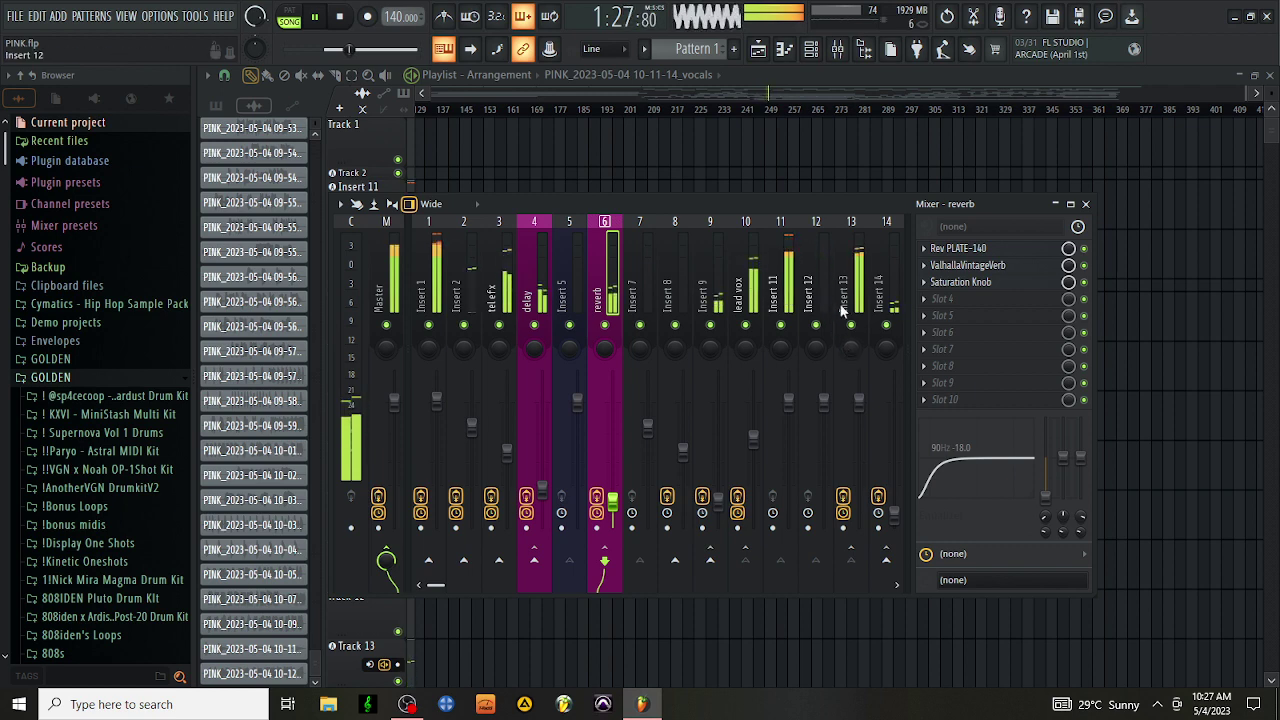
{"action": "right_click", "coordinate": [886, 270]}
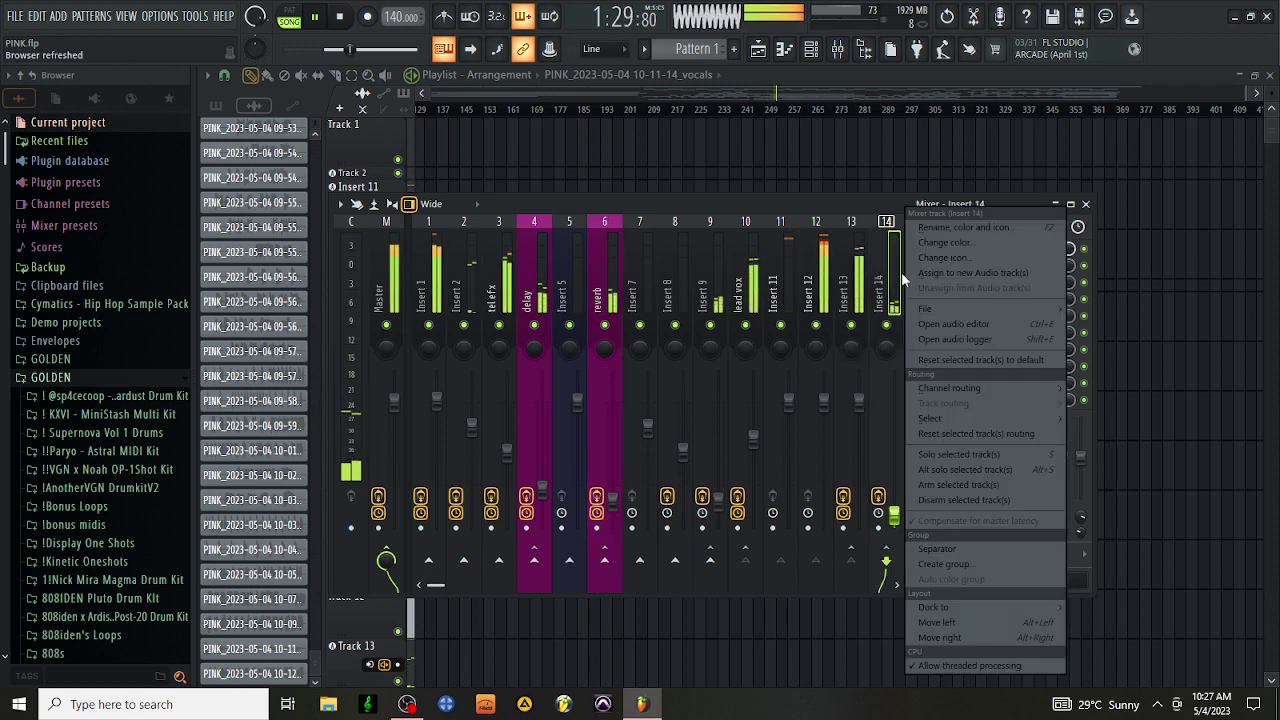
{"action": "left_click", "coordinate": [937, 312]}
{"action": "left_click", "coordinate": [880, 477]}
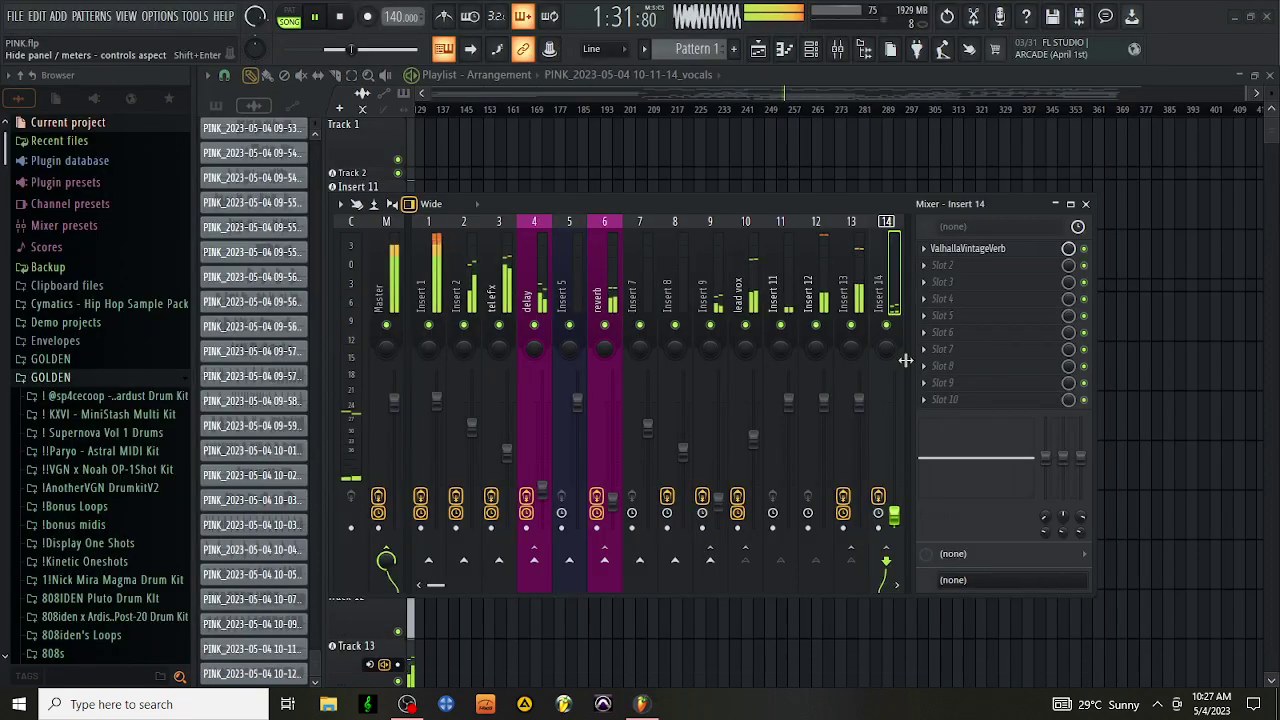
{"action": "left_click", "coordinate": [851, 290]}
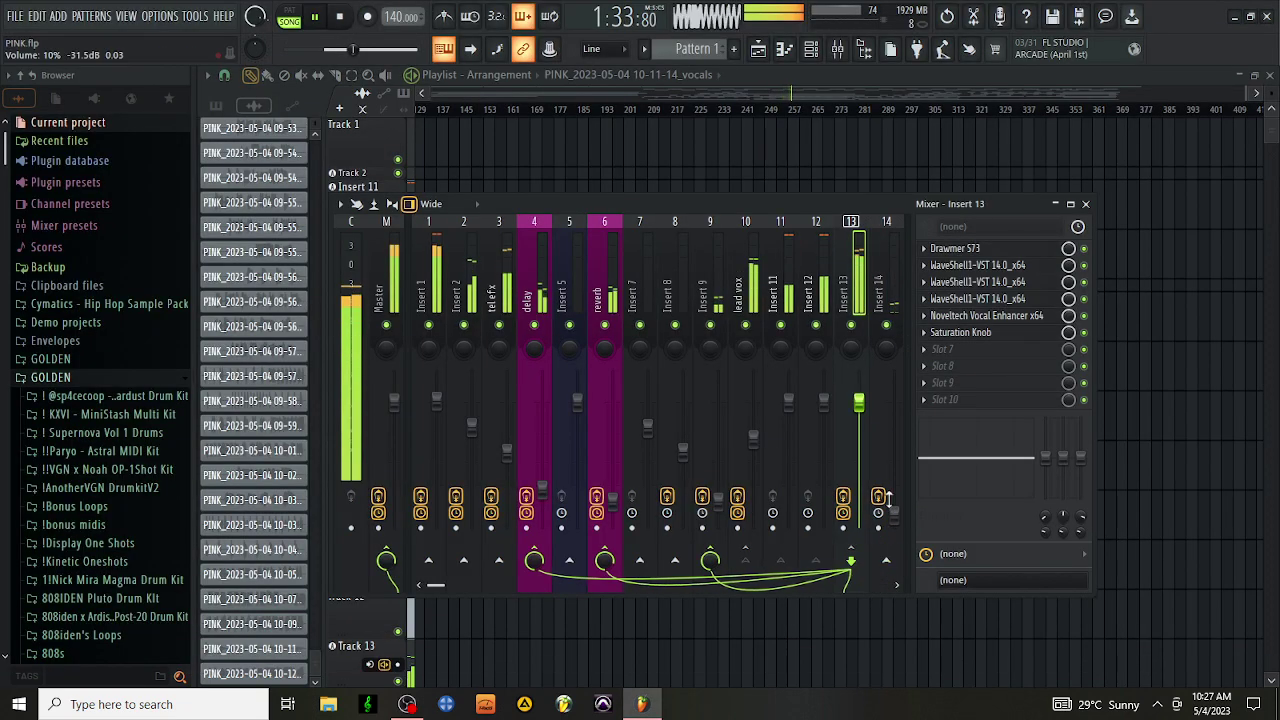
Step: Remove ValhallaVintageVerb from slot 1 of Insert 14
{"action": "left_click", "coordinate": [897, 284]}
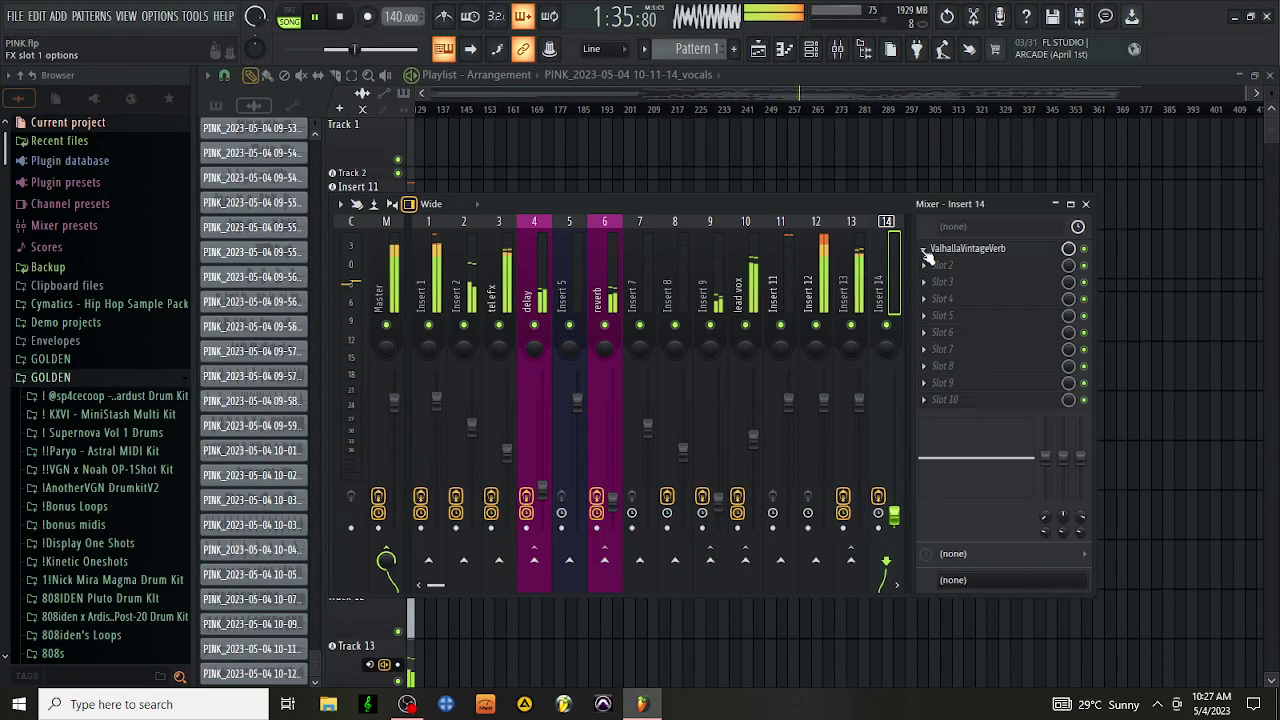
{"action": "left_click", "coordinate": [926, 250]}
{"action": "left_click", "coordinate": [940, 286]}
{"action": "left_click", "coordinate": [940, 651]}
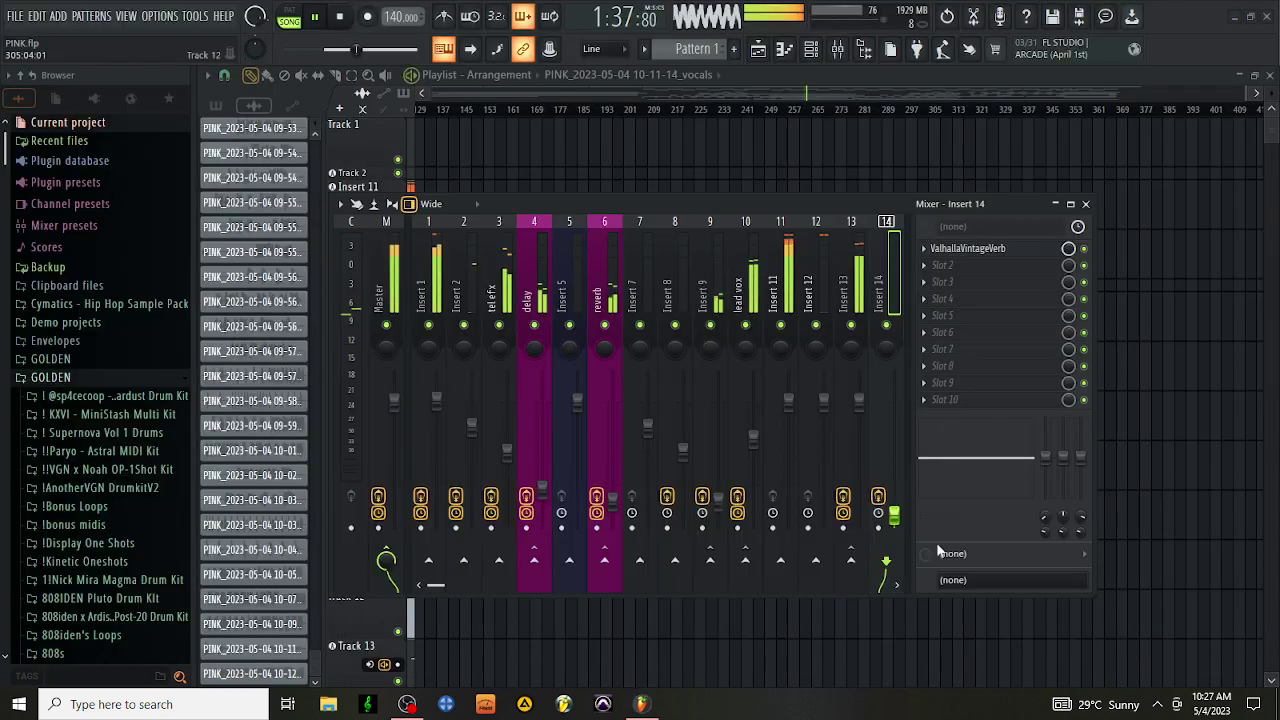
{"action": "left_click", "coordinate": [926, 248]}
{"action": "left_click", "coordinate": [946, 280]}
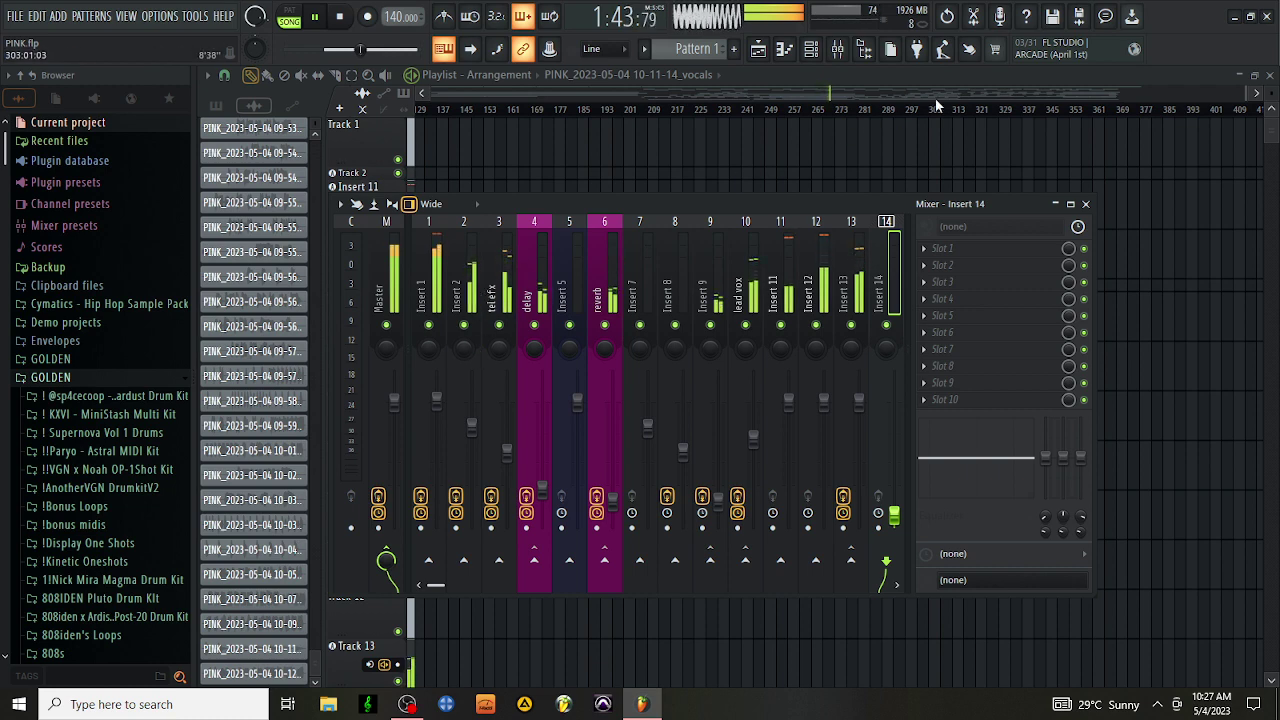
Step: Add Fruity Stereo Shaper to slot 4 of Insert 2 and close the plugin
{"action": "left_click_drag", "start_coordinate": [1245, 93], "coordinate": [700, 124]}
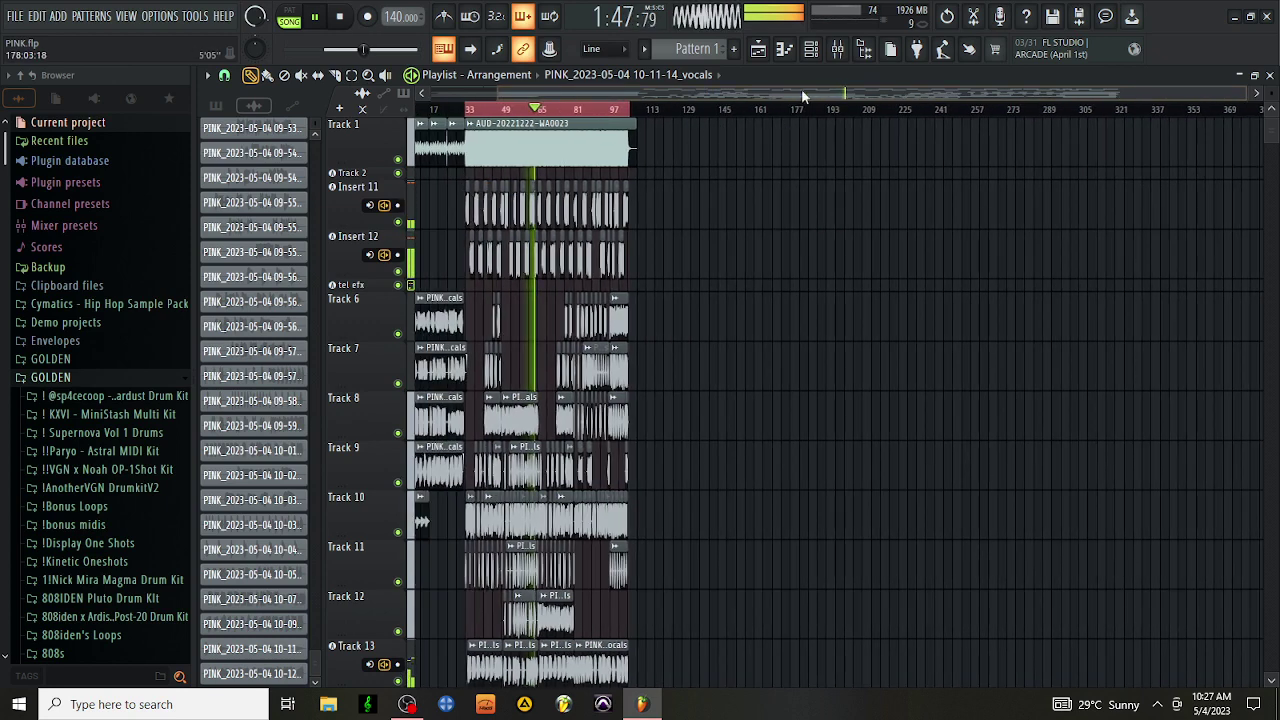
{"action": "left_click", "coordinate": [837, 49]}
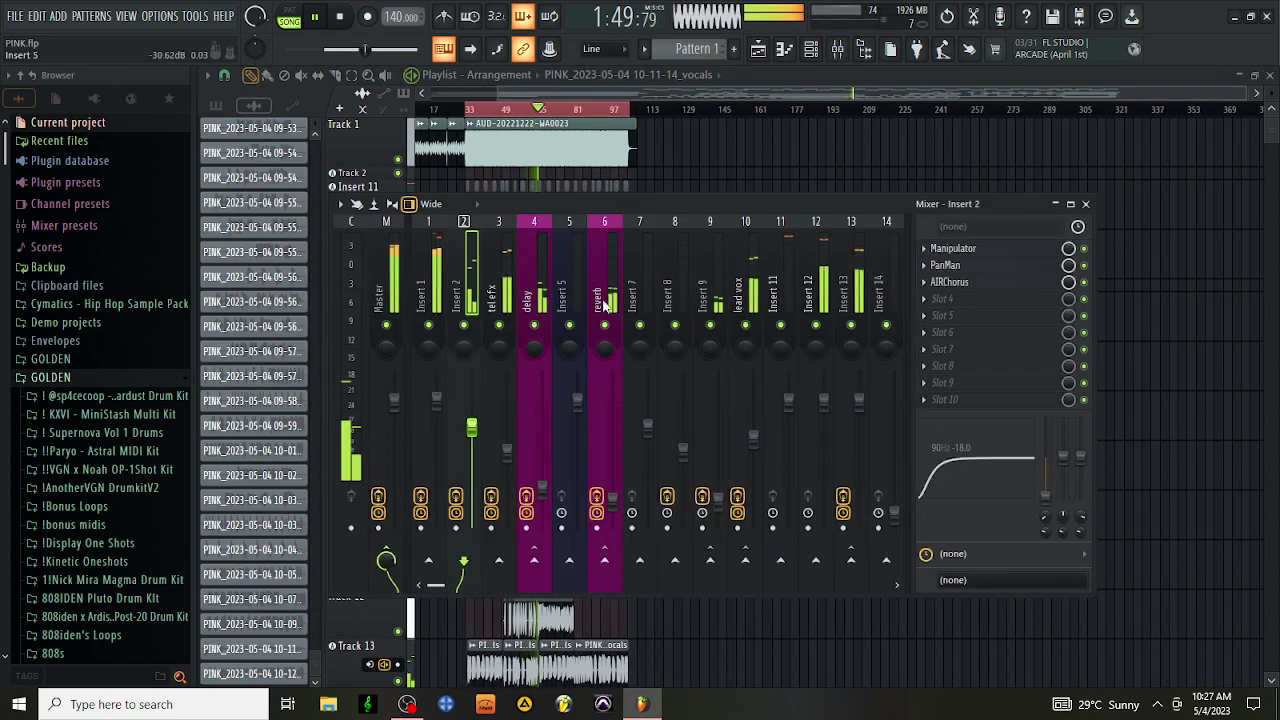
{"action": "left_click", "coordinate": [940, 299]}
{"action": "mouse_move", "coordinate": [40, 121]}
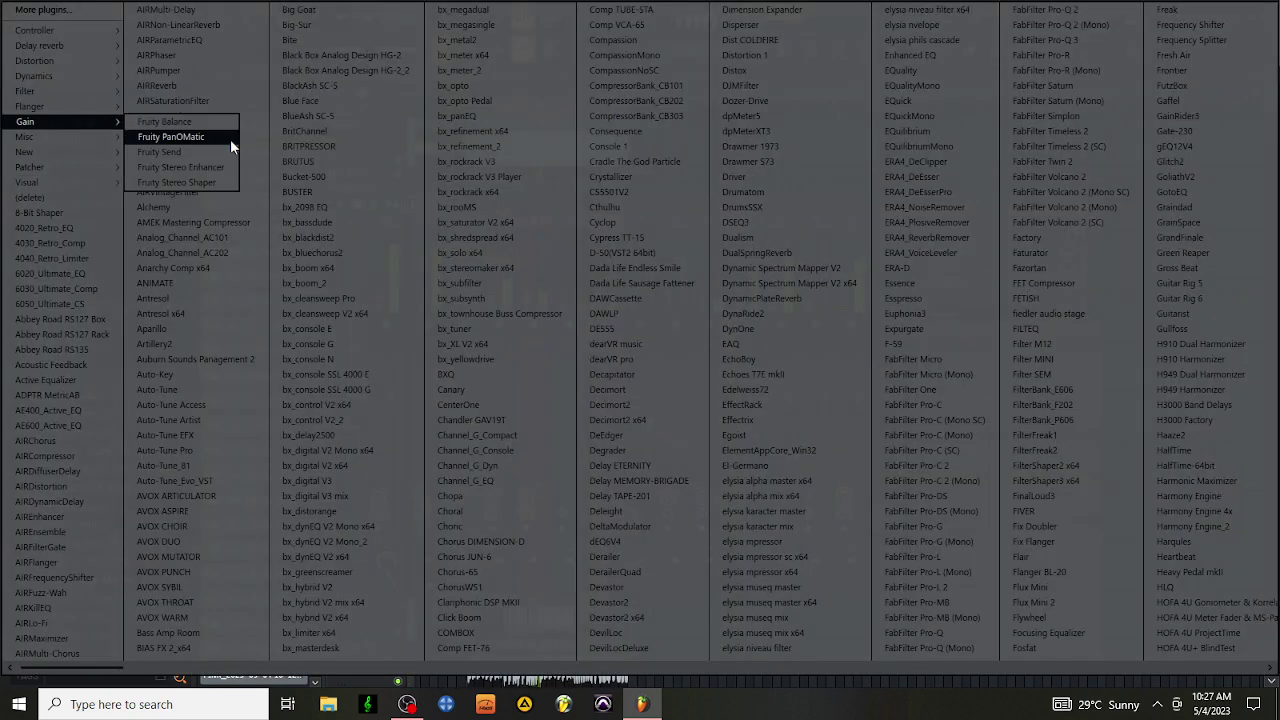
{"action": "left_click", "coordinate": [212, 182]}
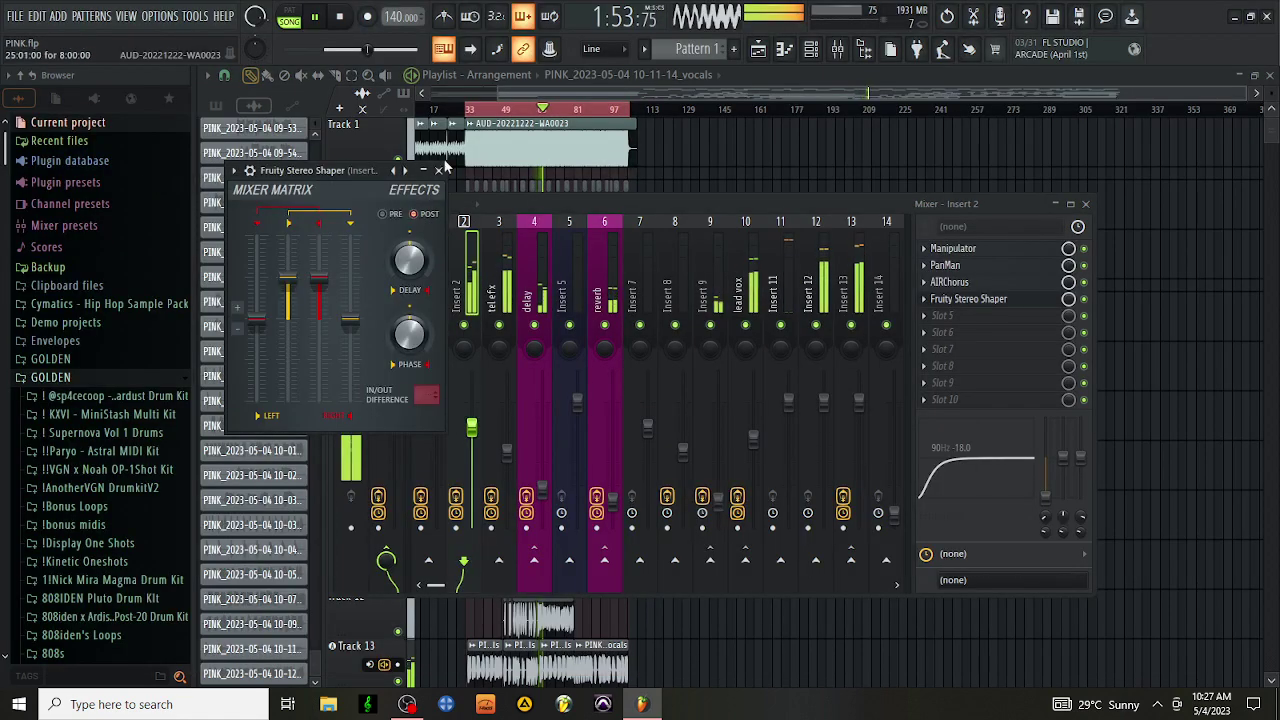
{"action": "left_click", "coordinate": [439, 170]}
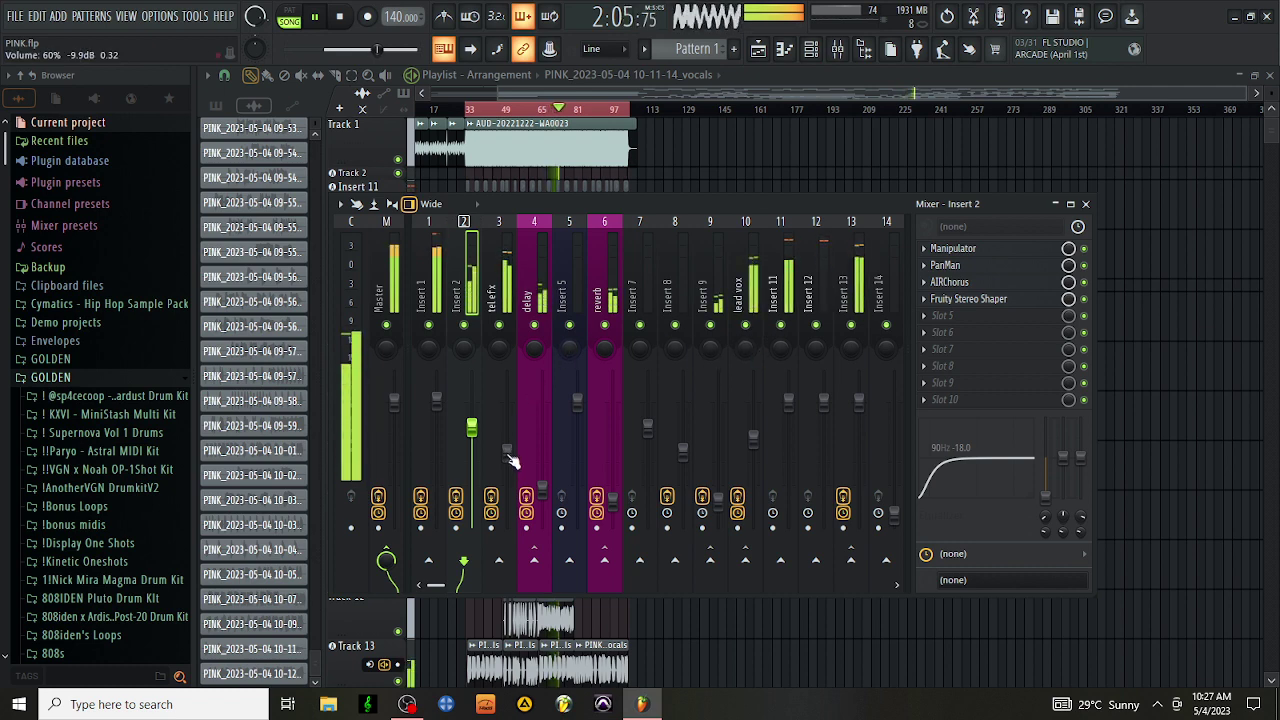
Step: Raise the saturation of the tel efx track's Saturation Knob to 0.6
{"action": "left_click", "coordinate": [491, 266]}
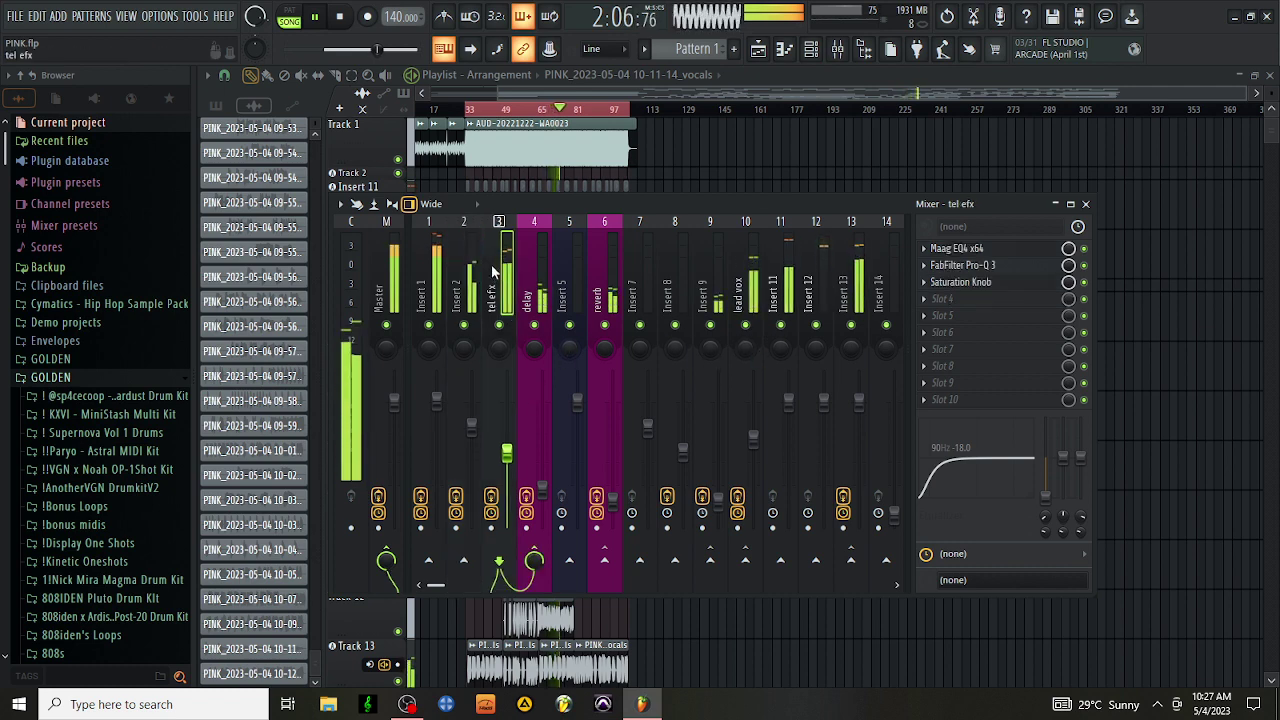
{"action": "left_click", "coordinate": [960, 282]}
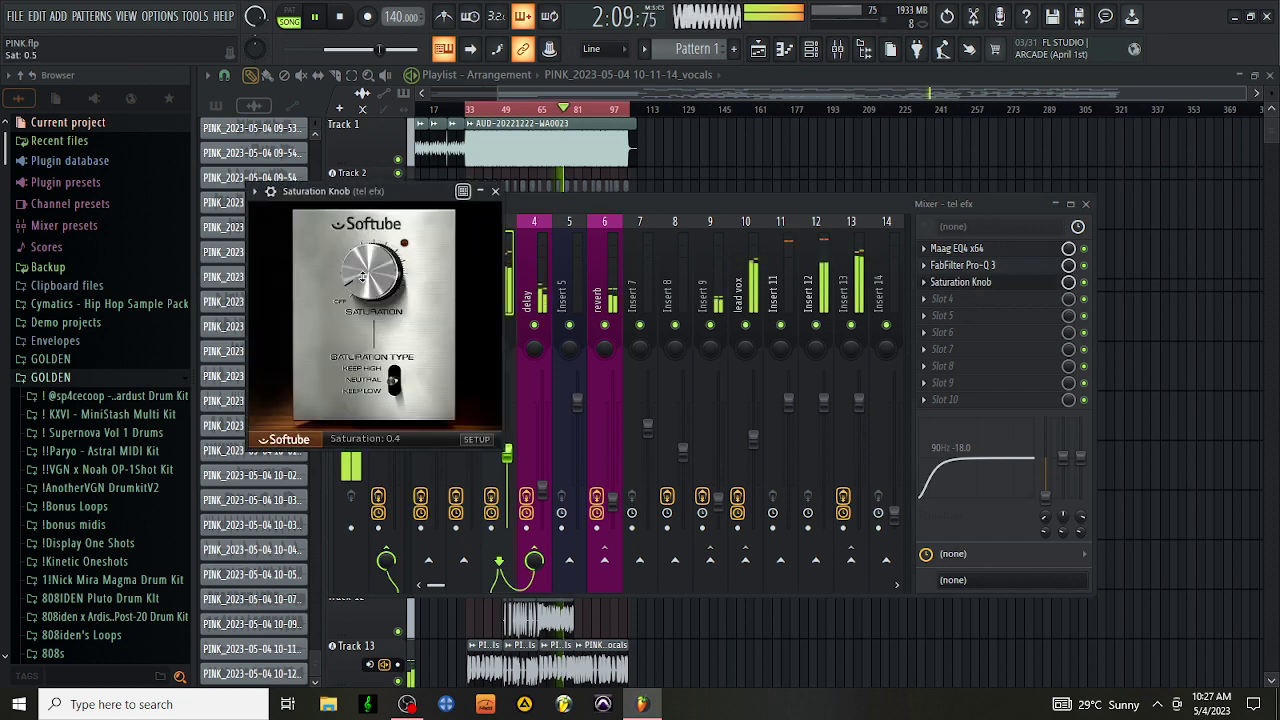
{"action": "scroll", "coordinate": [364, 276], "scroll_direction": "up", "scroll_amount": 1}
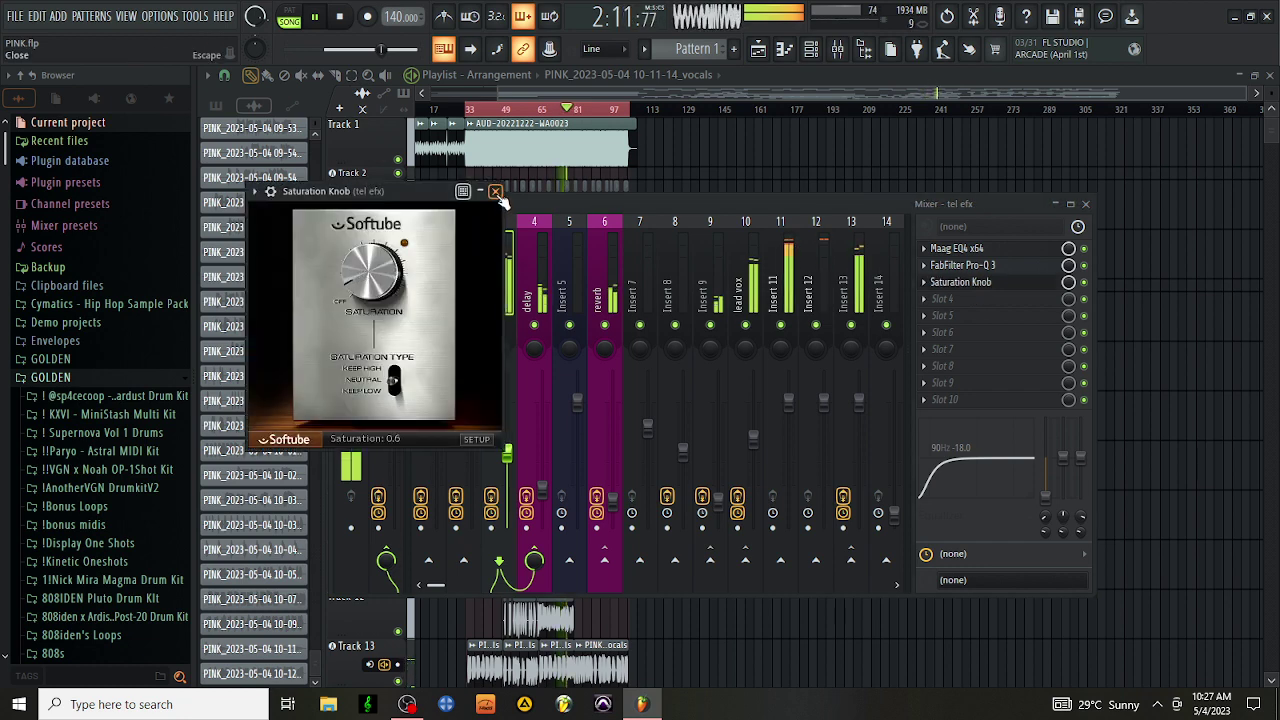
Step: Close the tel efx track's Saturation Knob and set its Maag EQ4 Air Band to 5 kHz
{"action": "left_click", "coordinate": [495, 191]}
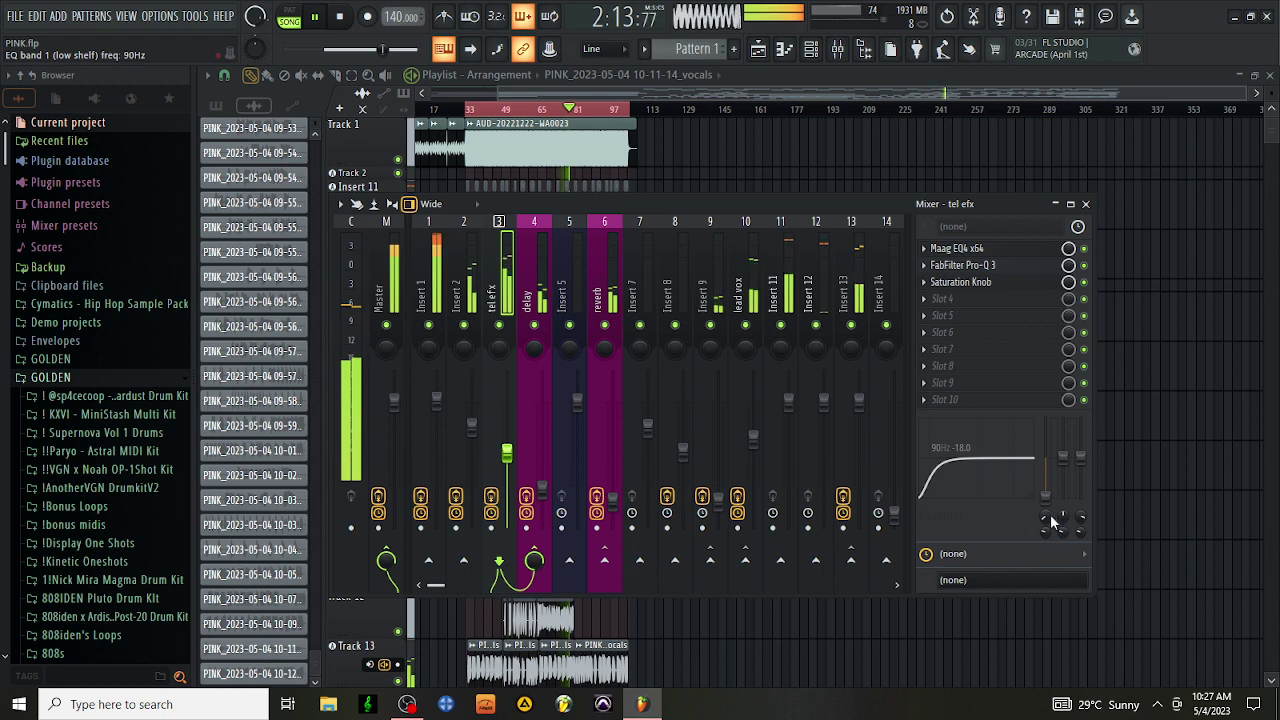
{"action": "left_click", "coordinate": [965, 249]}
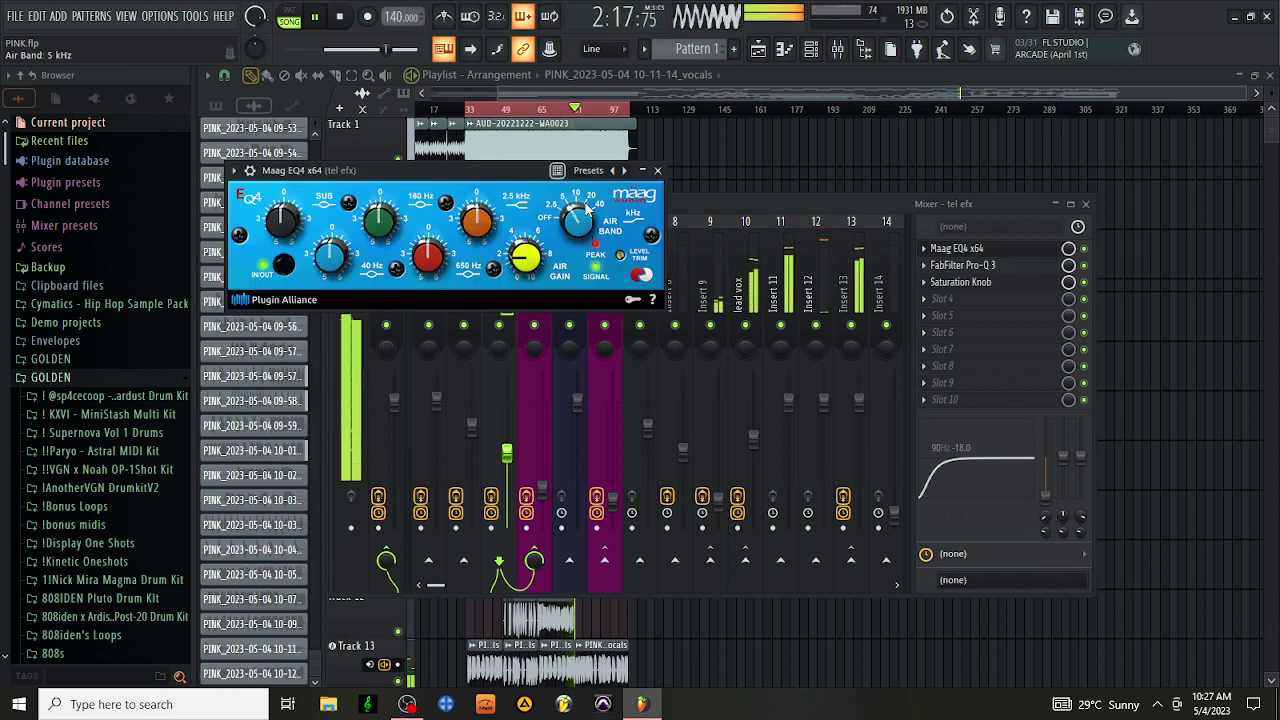
{"action": "left_click", "coordinate": [657, 170]}
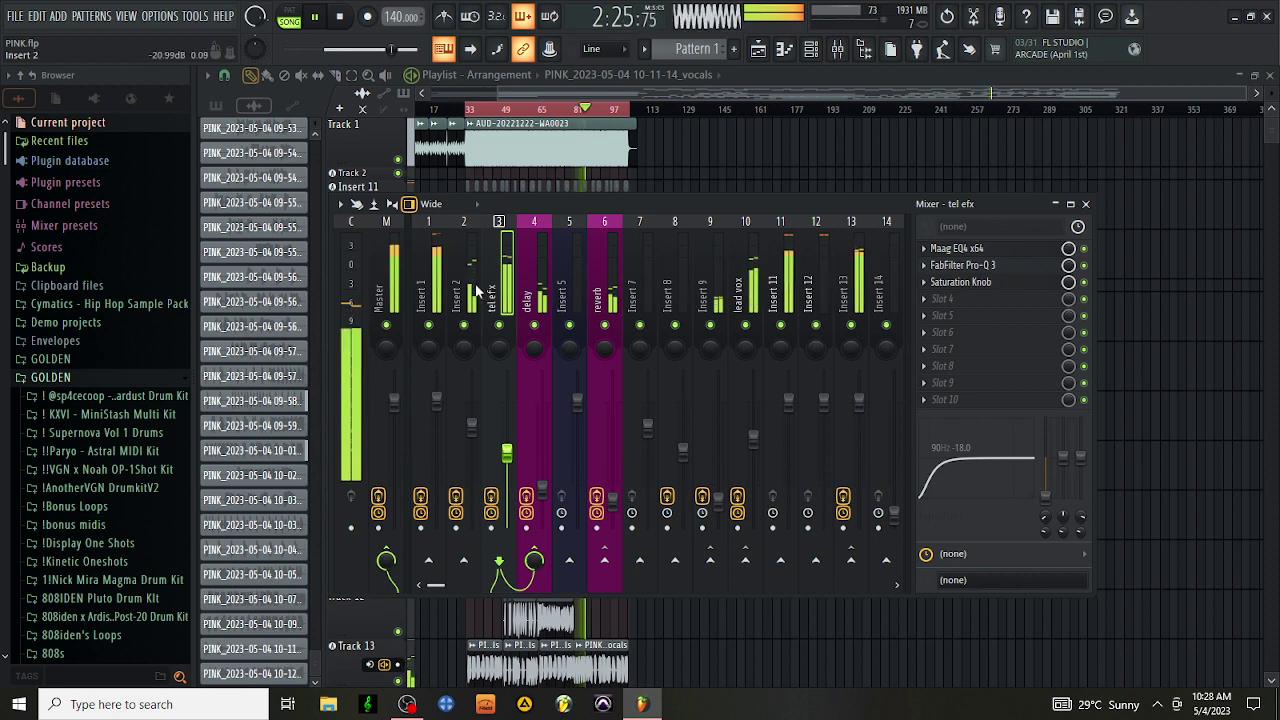
Step: Add ValhallaVintageVerb to slot 4 of the tel efx track
{"action": "left_click", "coordinate": [944, 356]}
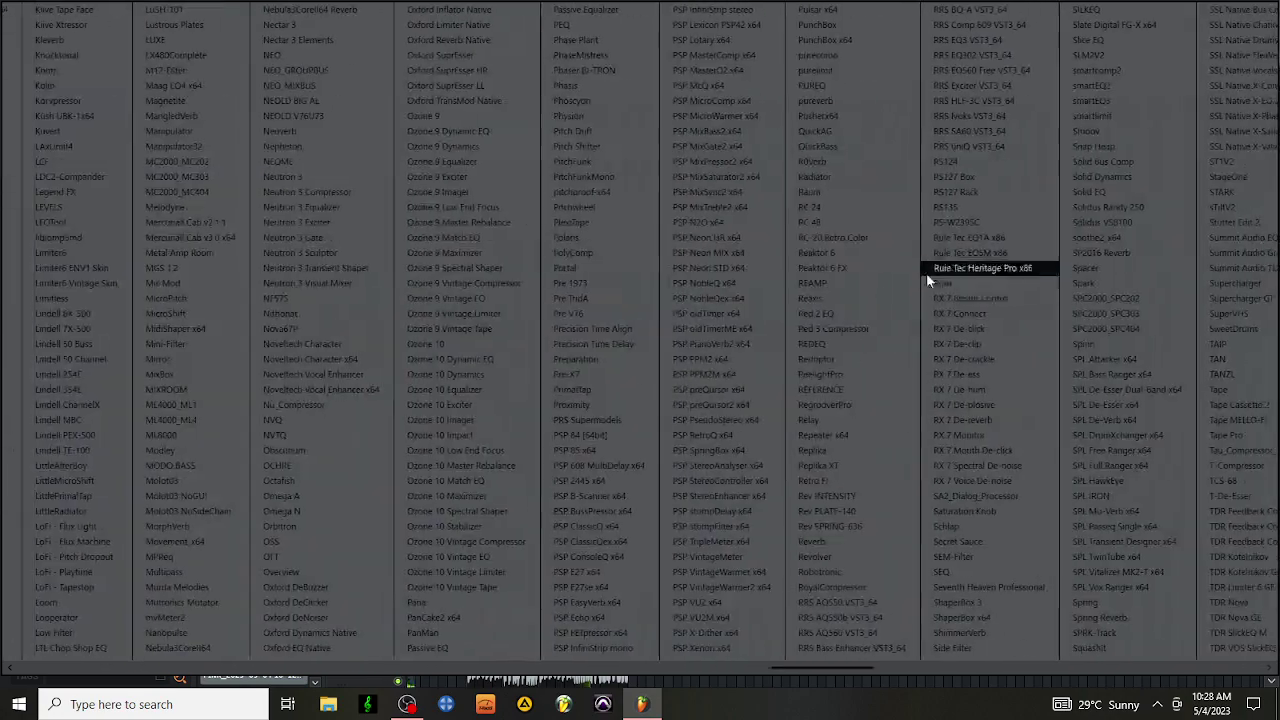
{"action": "scroll", "coordinate": [926, 273], "scroll_direction": "down", "scroll_amount": 6}
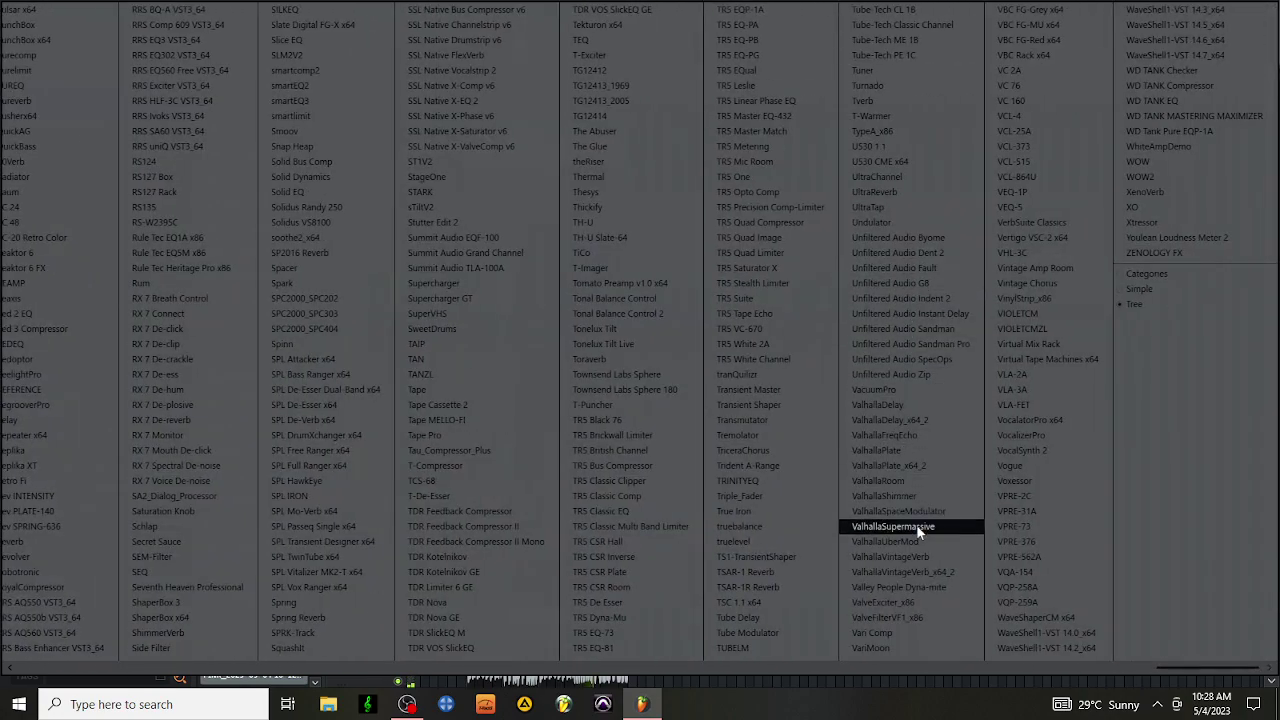
{"action": "left_click", "coordinate": [918, 558]}
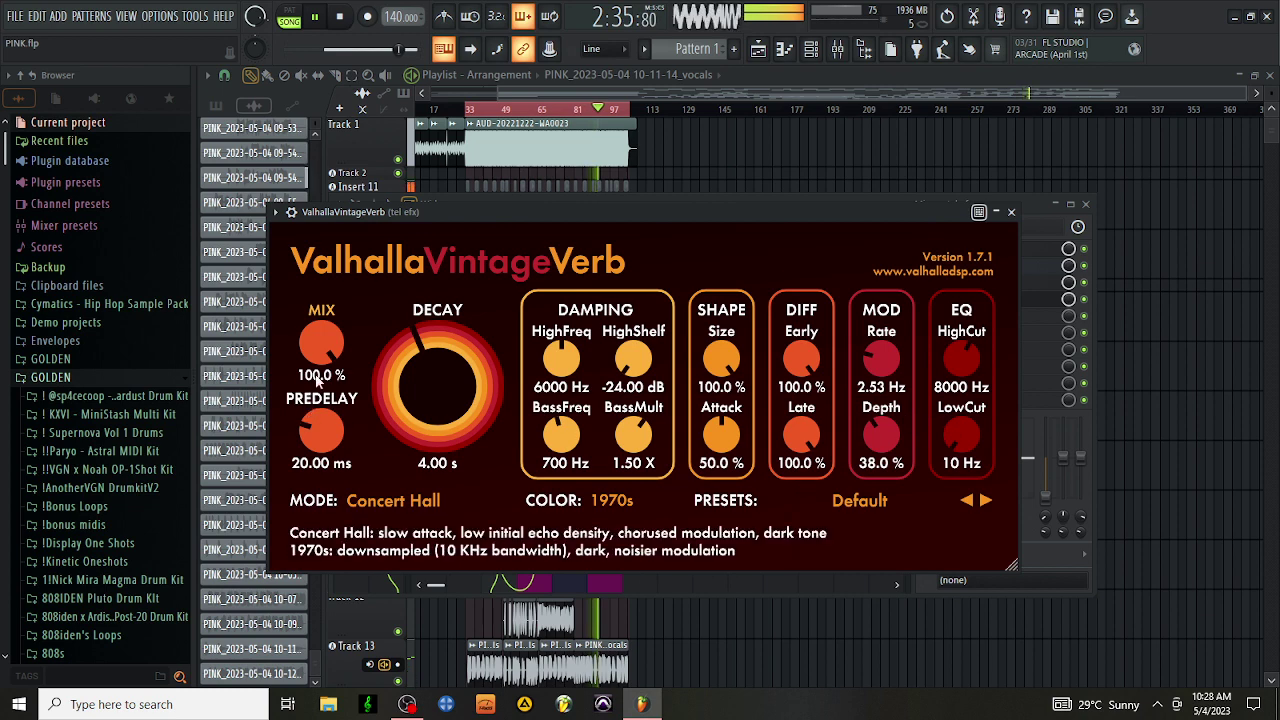
Step: Set the tel efx reverb's mix to 10%, predelay to 0 ms and decay to 1.00 s, and raise its low and high cut
{"action": "left_click_drag", "start_coordinate": [316, 352], "coordinate": [311, 430]}
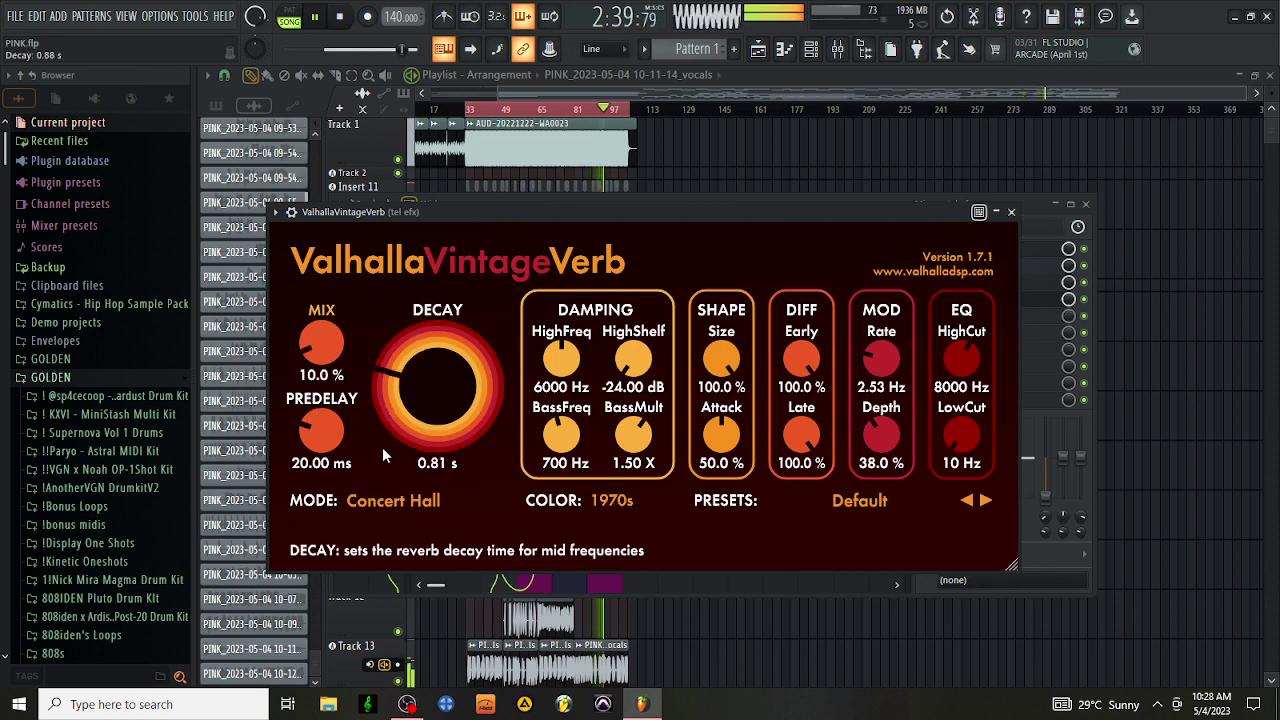
{"action": "mouse_move", "coordinate": [382, 455]}
{"action": "left_mouse_down"}
{"action": "mouse_move", "coordinate": [400, 398]}
{"action": "mouse_move", "coordinate": [385, 445]}
{"action": "left_mouse_up"}
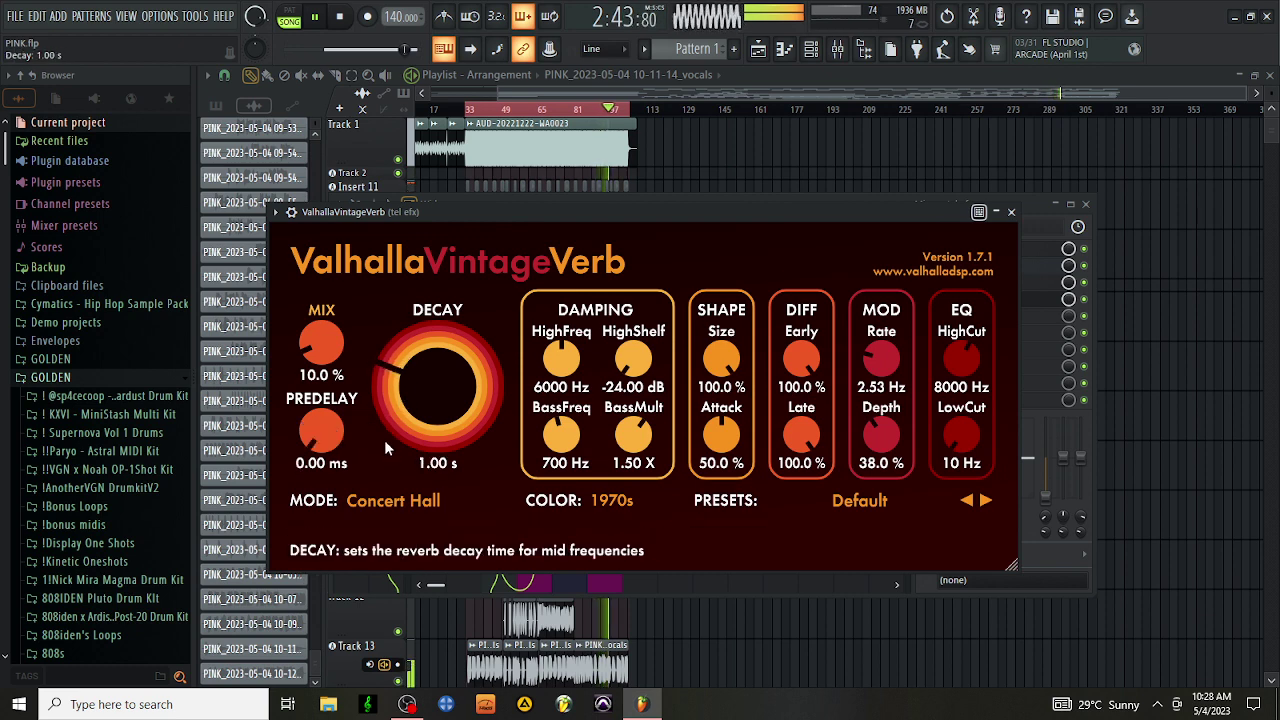
{"action": "scroll", "coordinate": [968, 432], "scroll_direction": "up", "scroll_amount": 3}
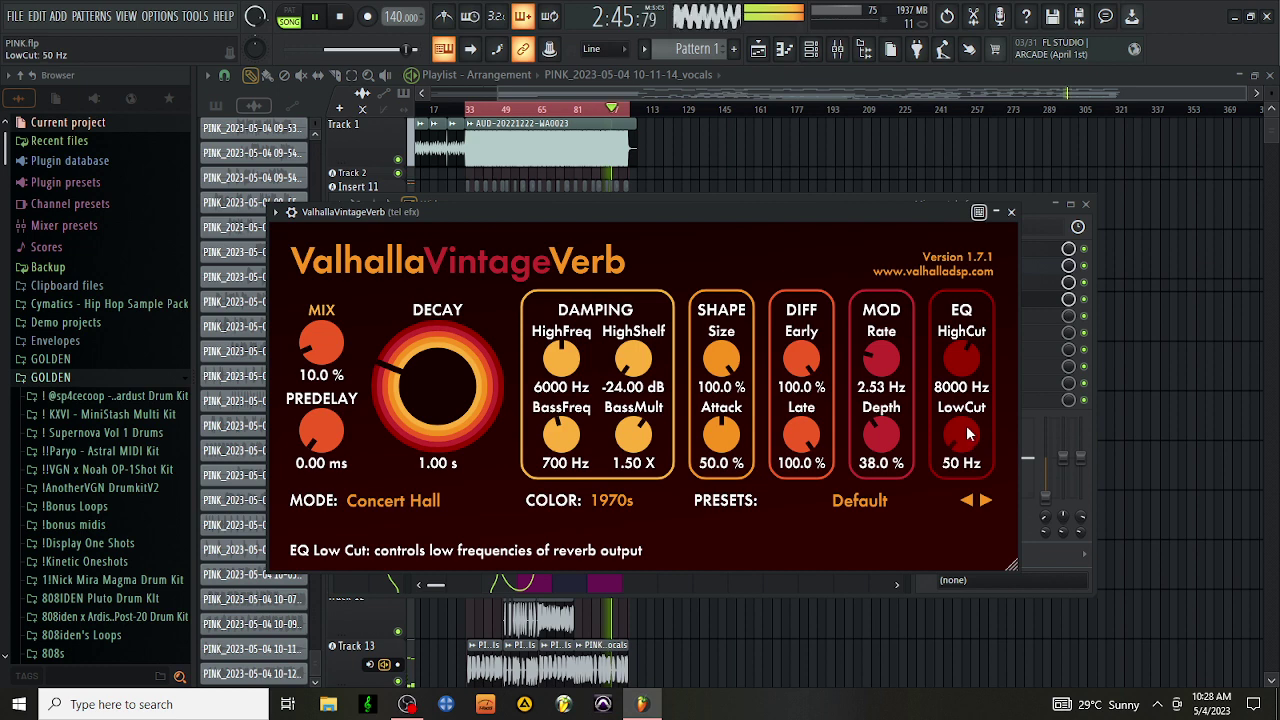
{"action": "scroll", "coordinate": [966, 425], "scroll_direction": "up", "scroll_amount": 6}
{"action": "left_click_drag", "start_coordinate": [961, 360], "coordinate": [1013, 75]}
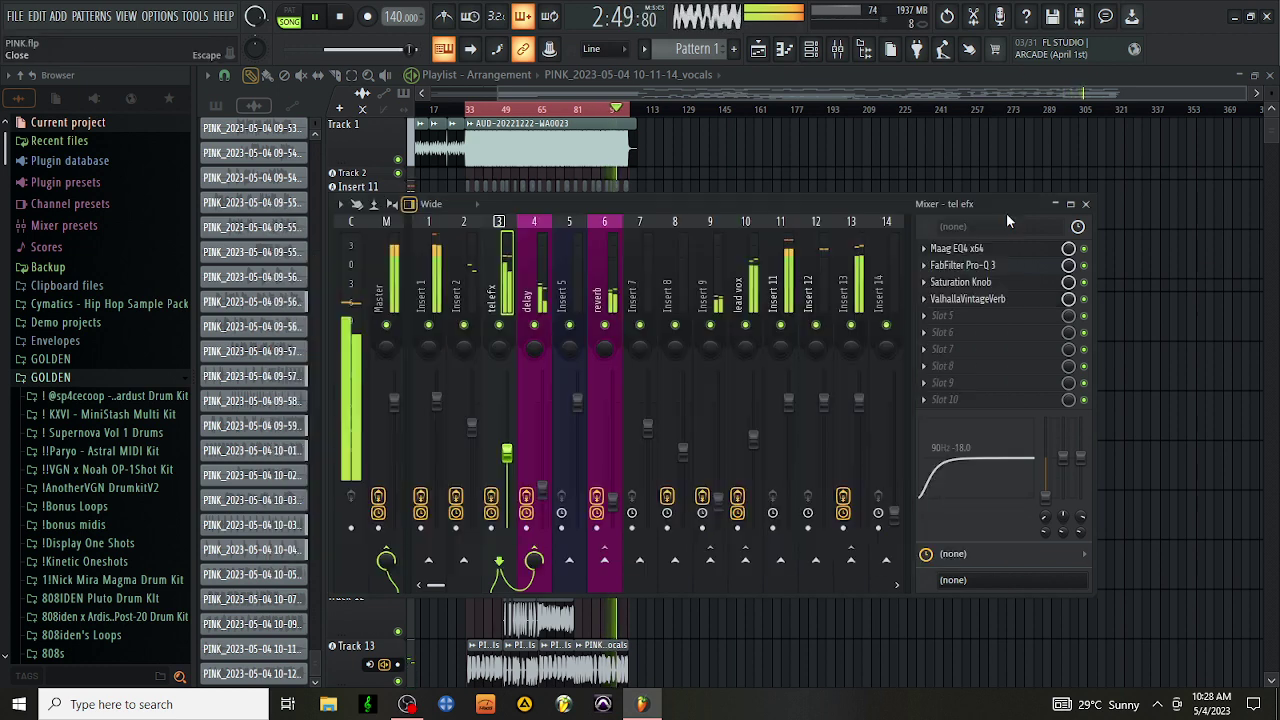
{"action": "left_click", "coordinate": [1010, 212]}
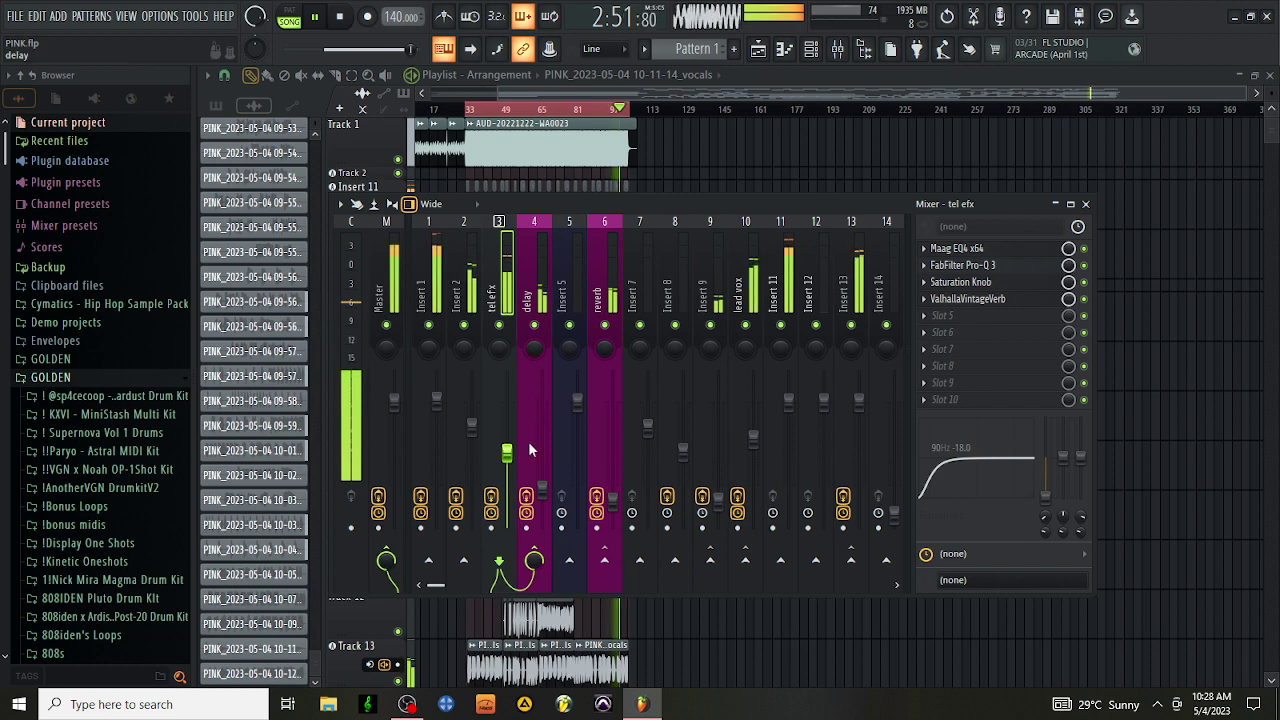
Step: Reset Insert 2's volume fader and pull it moderately below the default level
{"action": "right_click", "coordinate": [506, 425]}
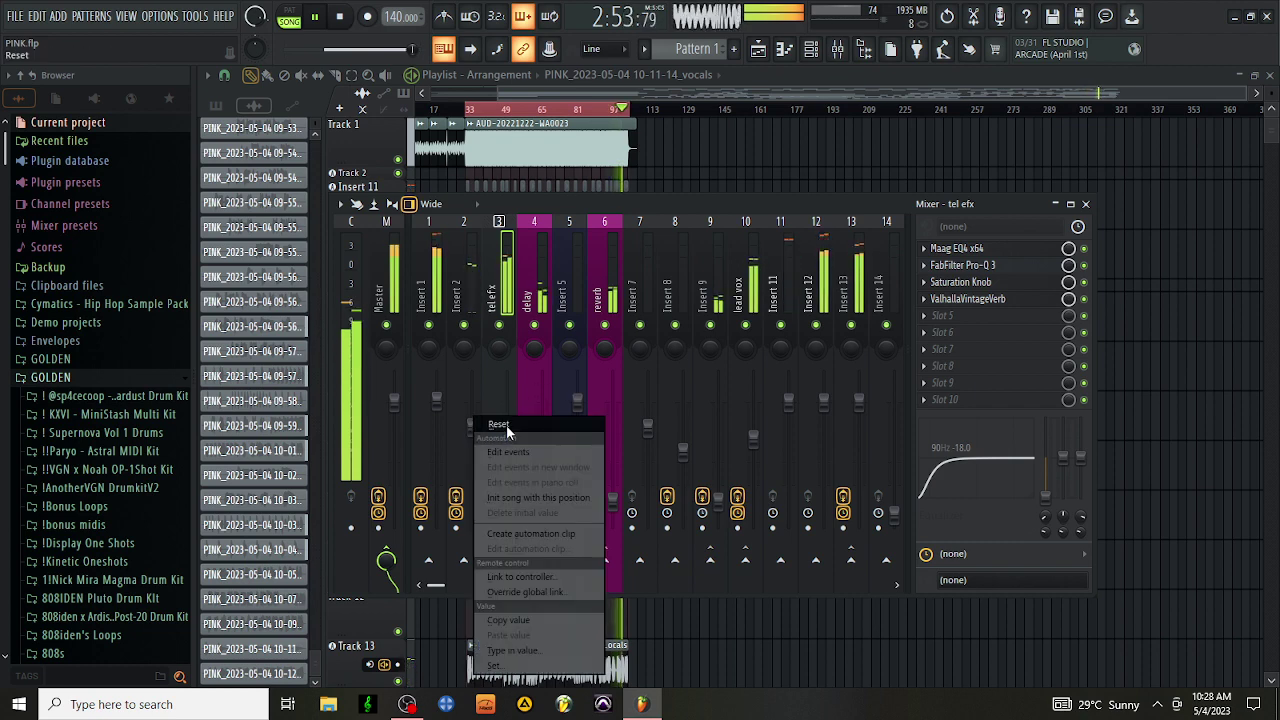
{"action": "left_click", "coordinate": [497, 416]}
{"action": "left_click_drag", "start_coordinate": [471, 400], "coordinate": [471, 415]}
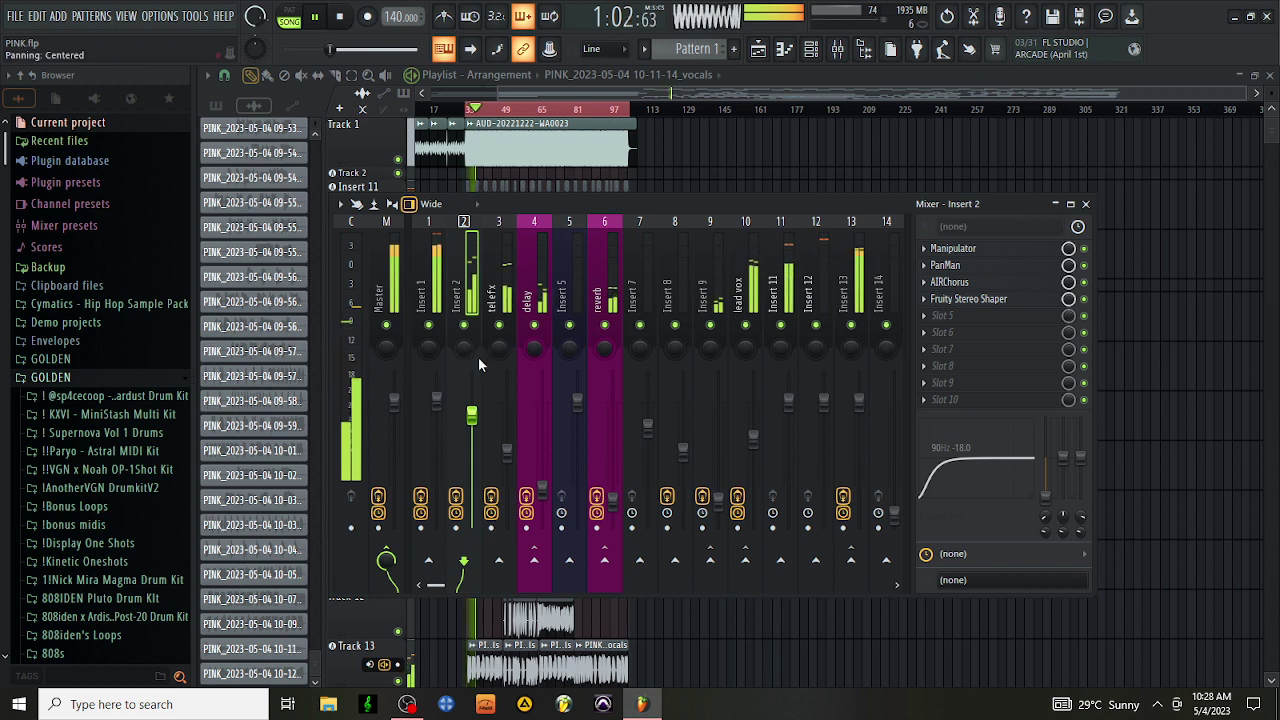
{"action": "left_click_drag", "start_coordinate": [465, 424], "coordinate": [476, 429]}
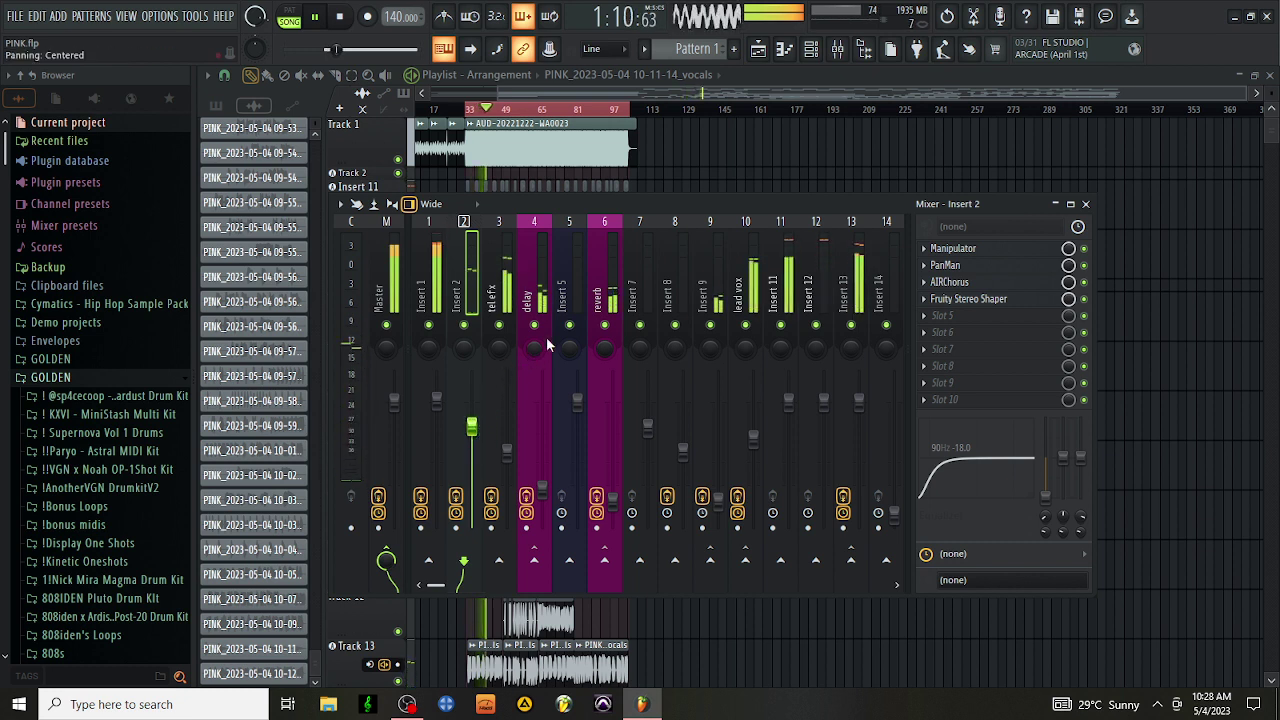
Step: Set the saturation of the lead vox track's Saturation Knob to 0.8 and close the plugin
{"action": "left_click", "coordinate": [750, 300]}
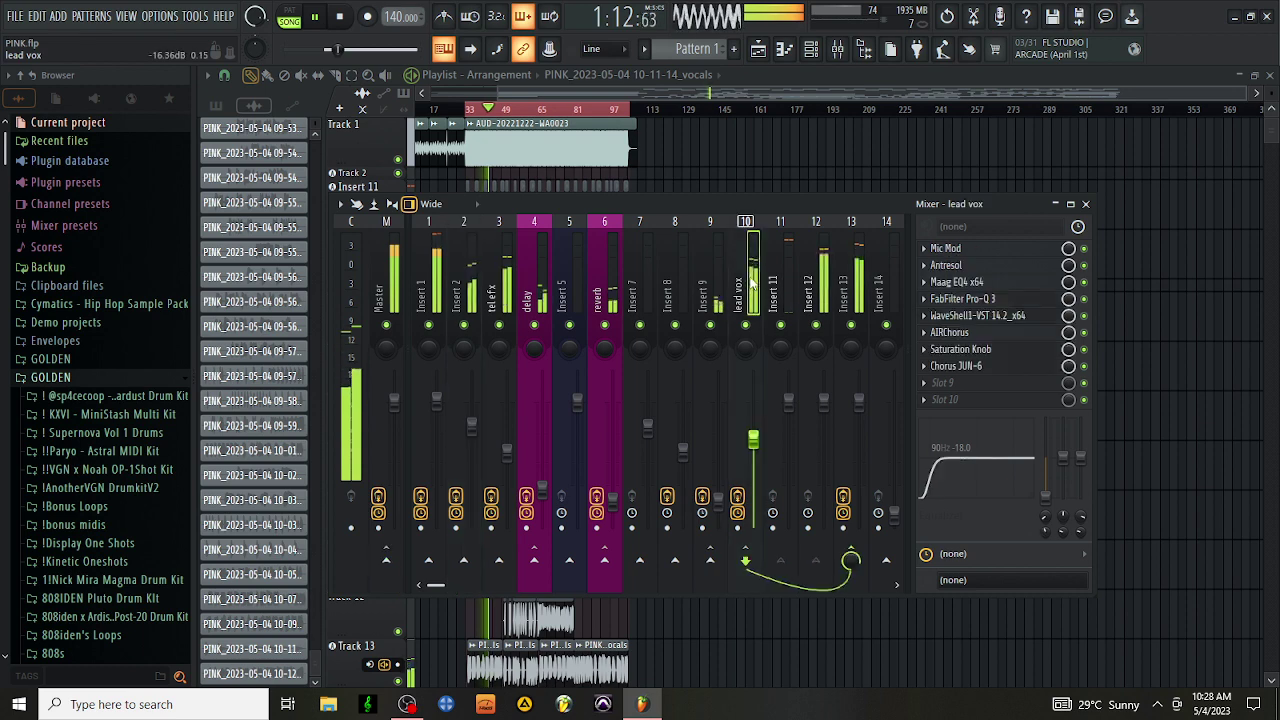
{"action": "left_click", "coordinate": [985, 350]}
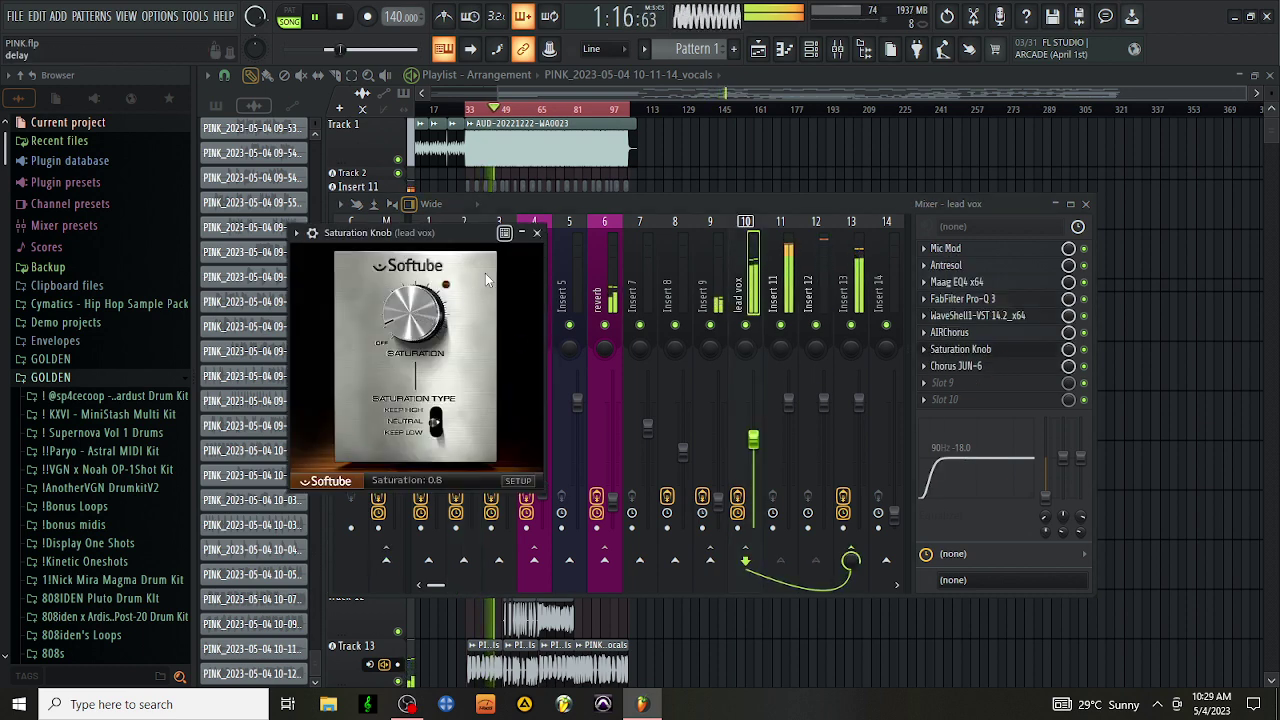
{"action": "left_click", "coordinate": [537, 233]}
Step: Load the Mode II preset in the lead vox track's Chorus JUN-6 and lower its mix to 2%
{"action": "left_click", "coordinate": [956, 366]}
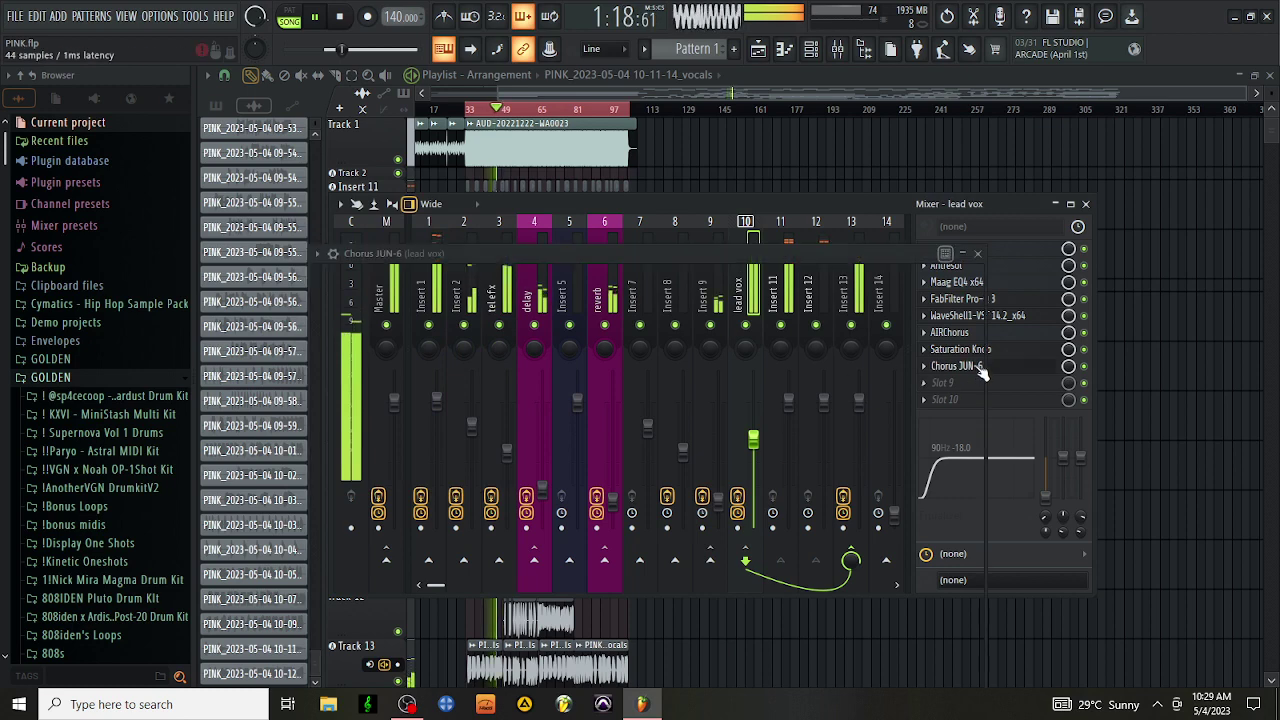
{"action": "left_click", "coordinate": [587, 278]}
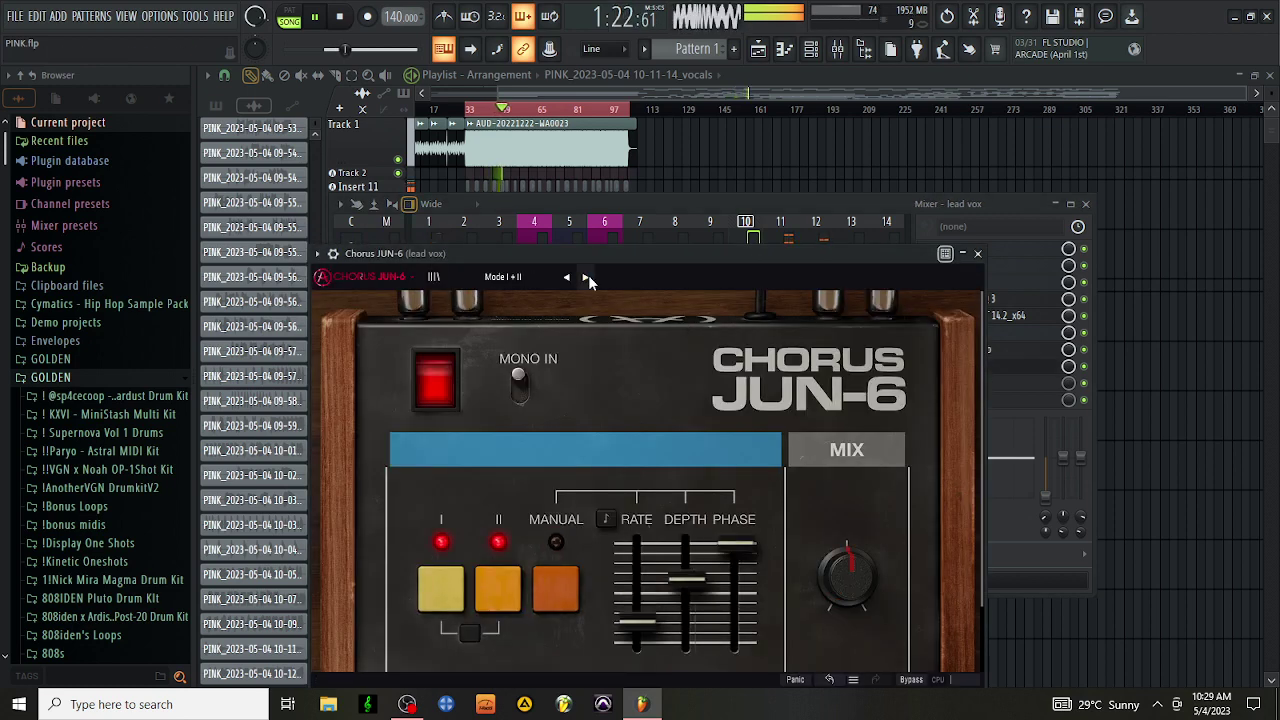
{"action": "left_click", "coordinate": [587, 278]}
{"action": "left_click_drag", "start_coordinate": [847, 590], "coordinate": [847, 596]}
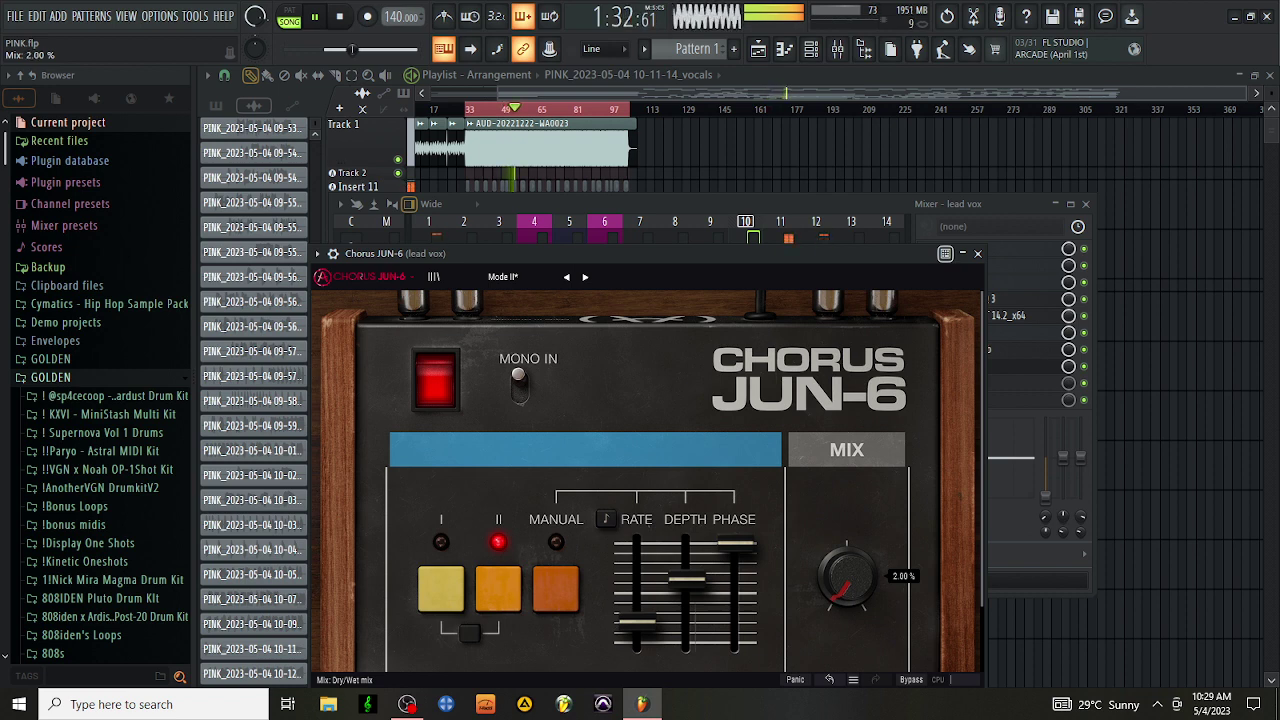
{"action": "left_click", "coordinate": [979, 254]}
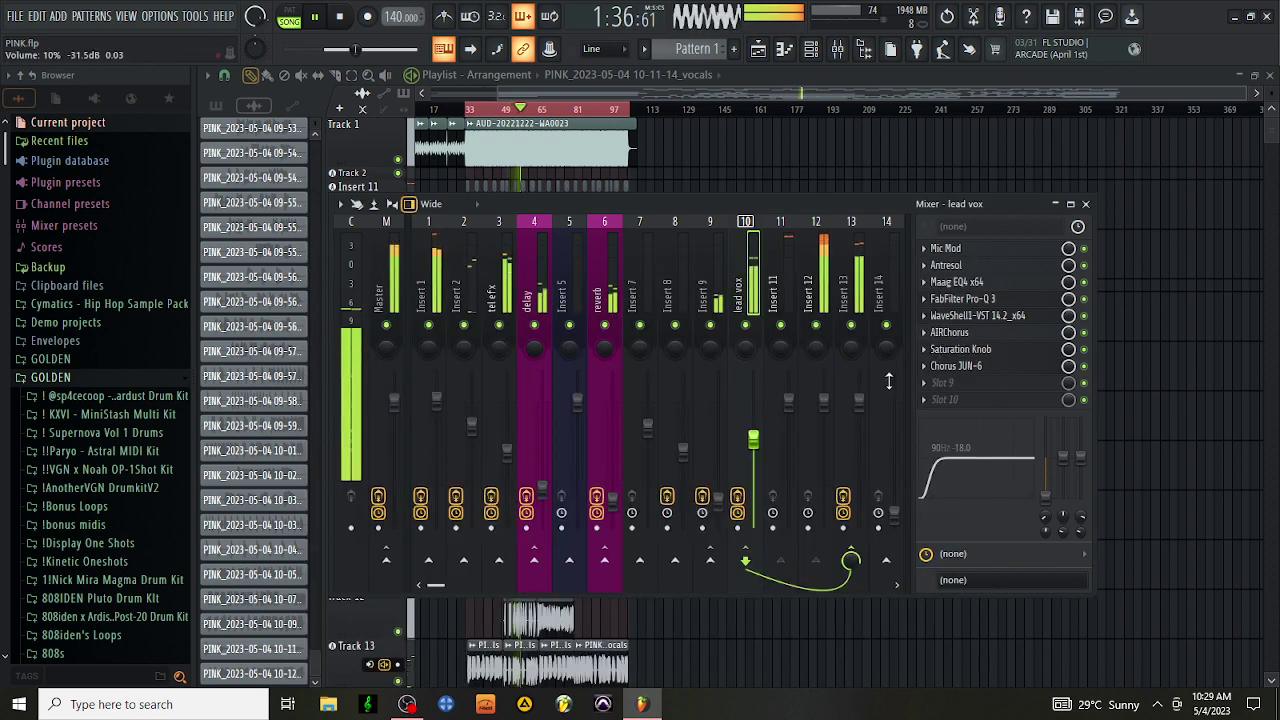
Step: Lower the gate threshold to -53.0 dB in the Virtual Mix Rack inside lead vox's StudioRack, and close both plugin windows
{"action": "left_click", "coordinate": [845, 290]}
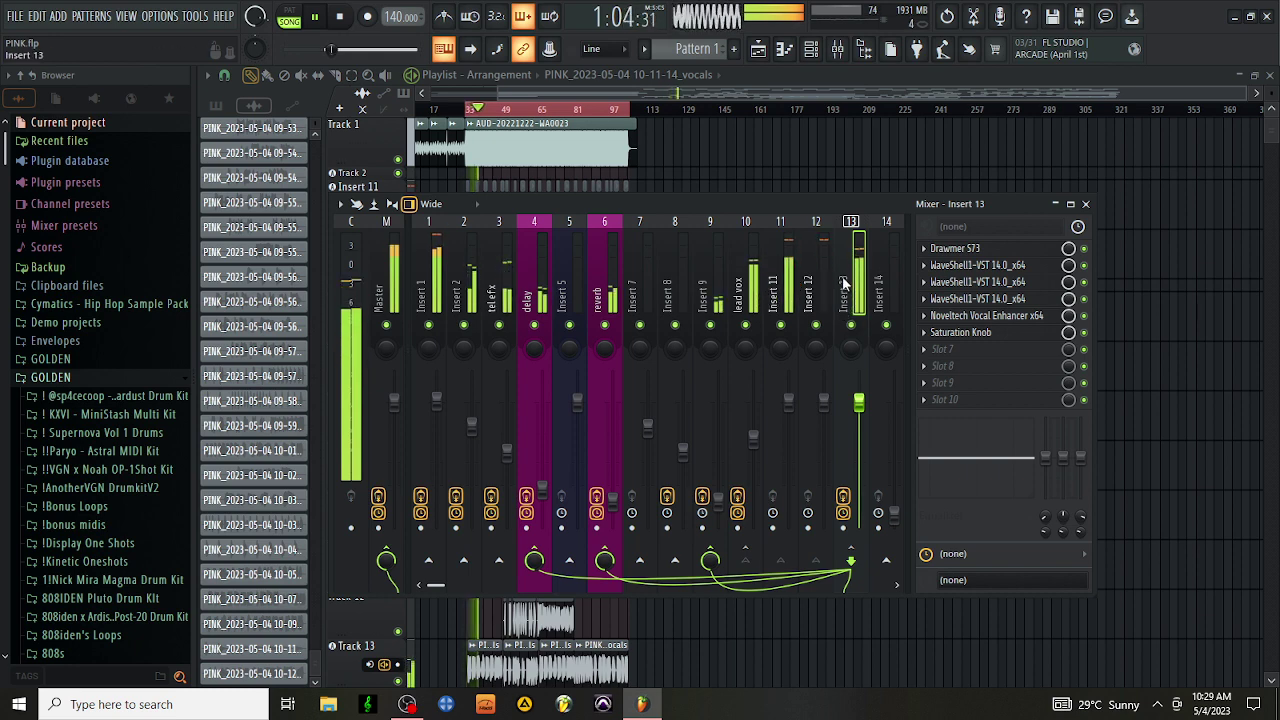
{"action": "left_click", "coordinate": [757, 288]}
{"action": "left_click", "coordinate": [977, 315]}
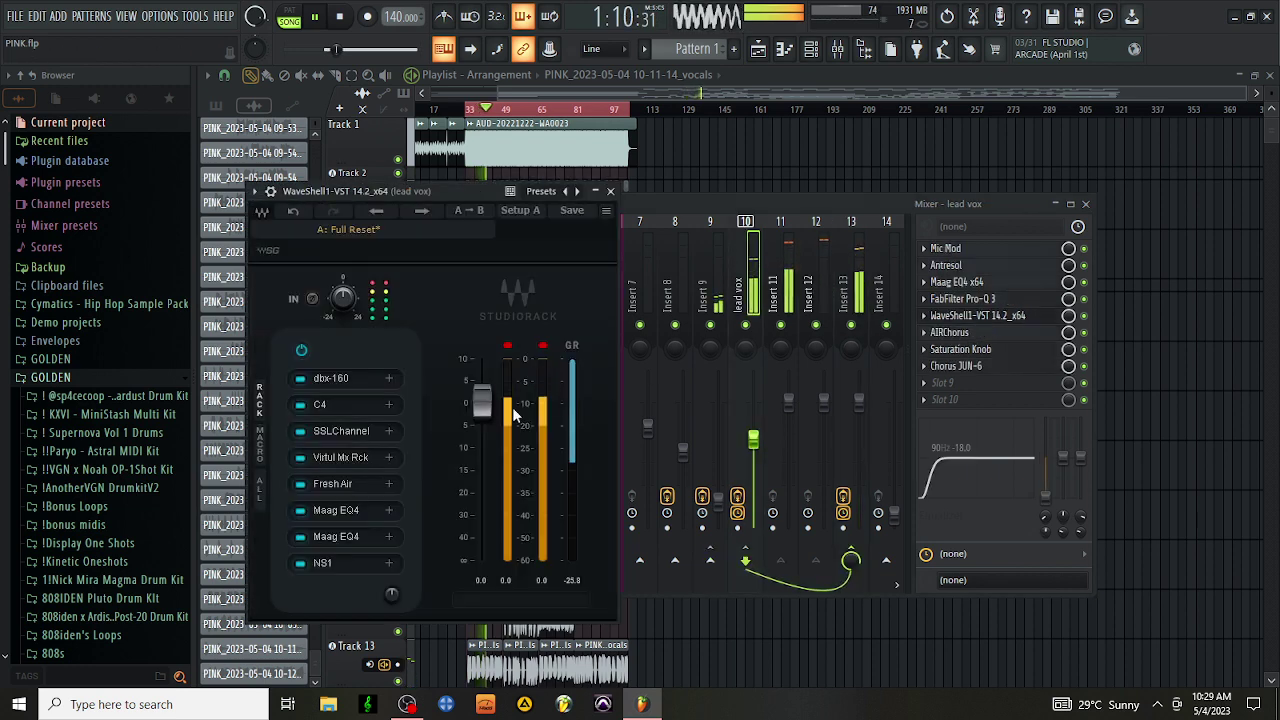
{"action": "left_click", "coordinate": [348, 456]}
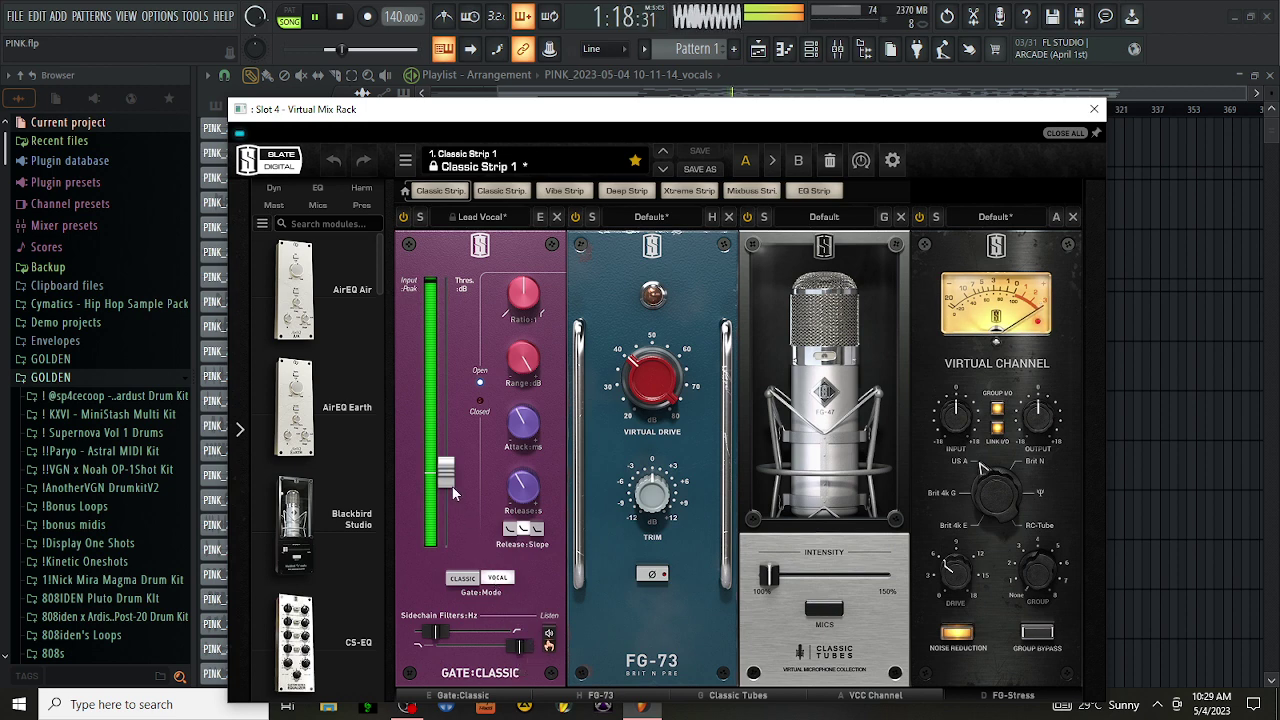
{"action": "mouse_move", "coordinate": [450, 480]}
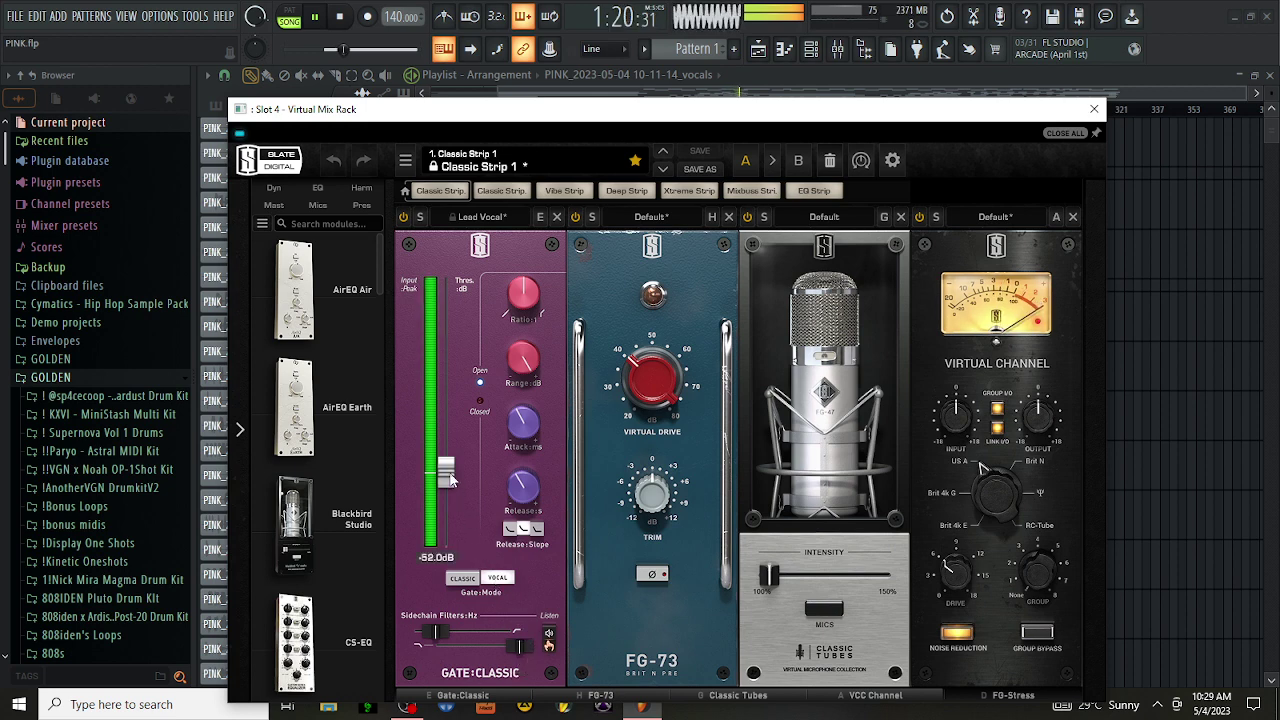
{"action": "left_click_drag", "start_coordinate": [450, 480], "coordinate": [472, 477]}
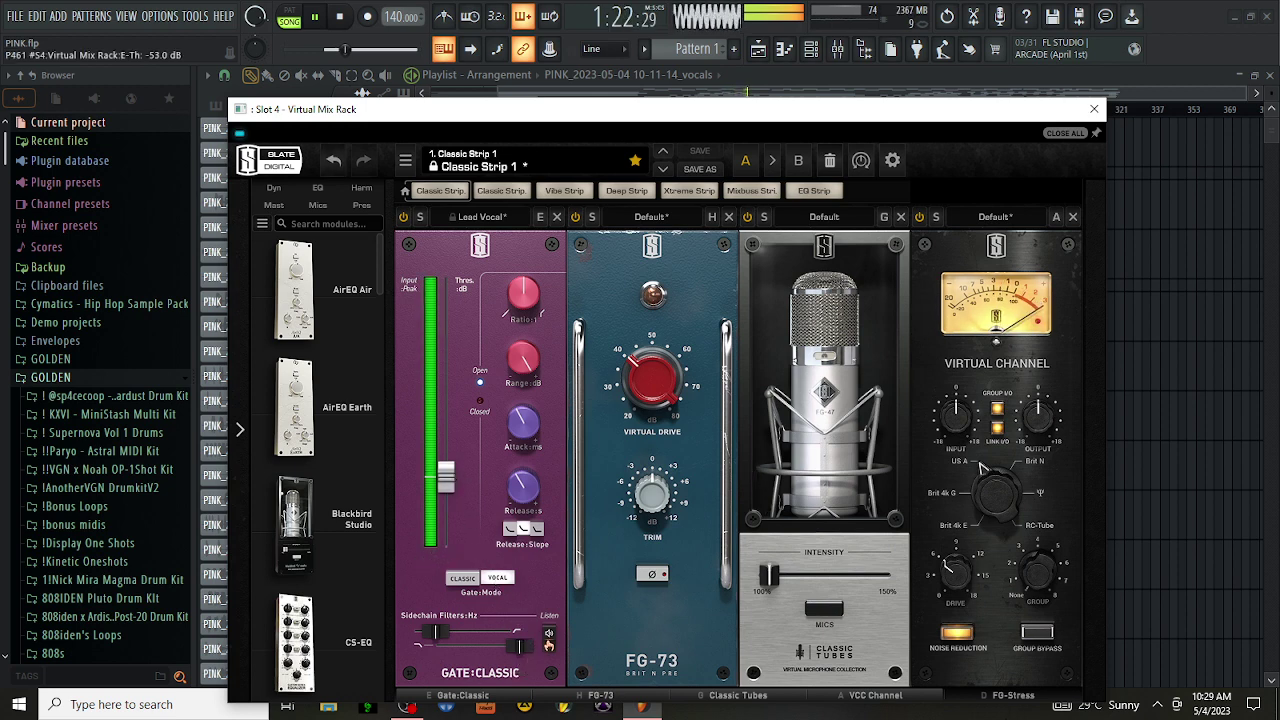
{"action": "left_click", "coordinate": [1008, 700]}
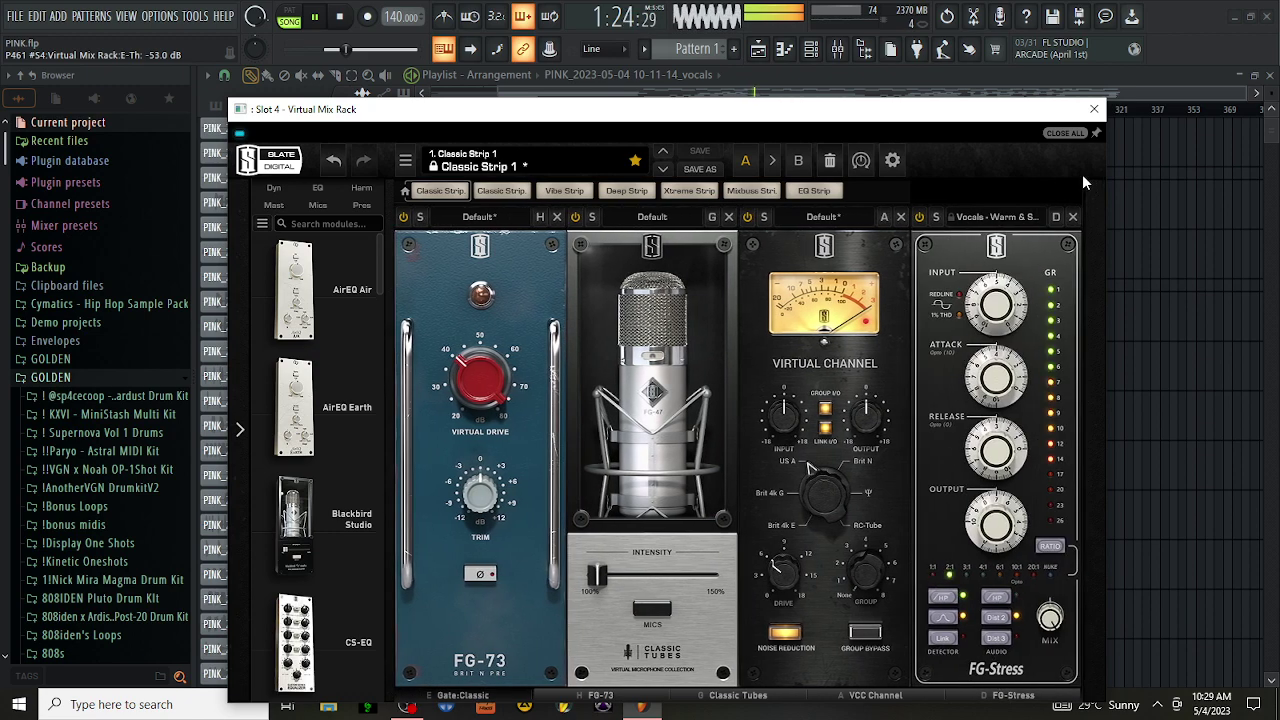
{"action": "left_click", "coordinate": [1094, 110]}
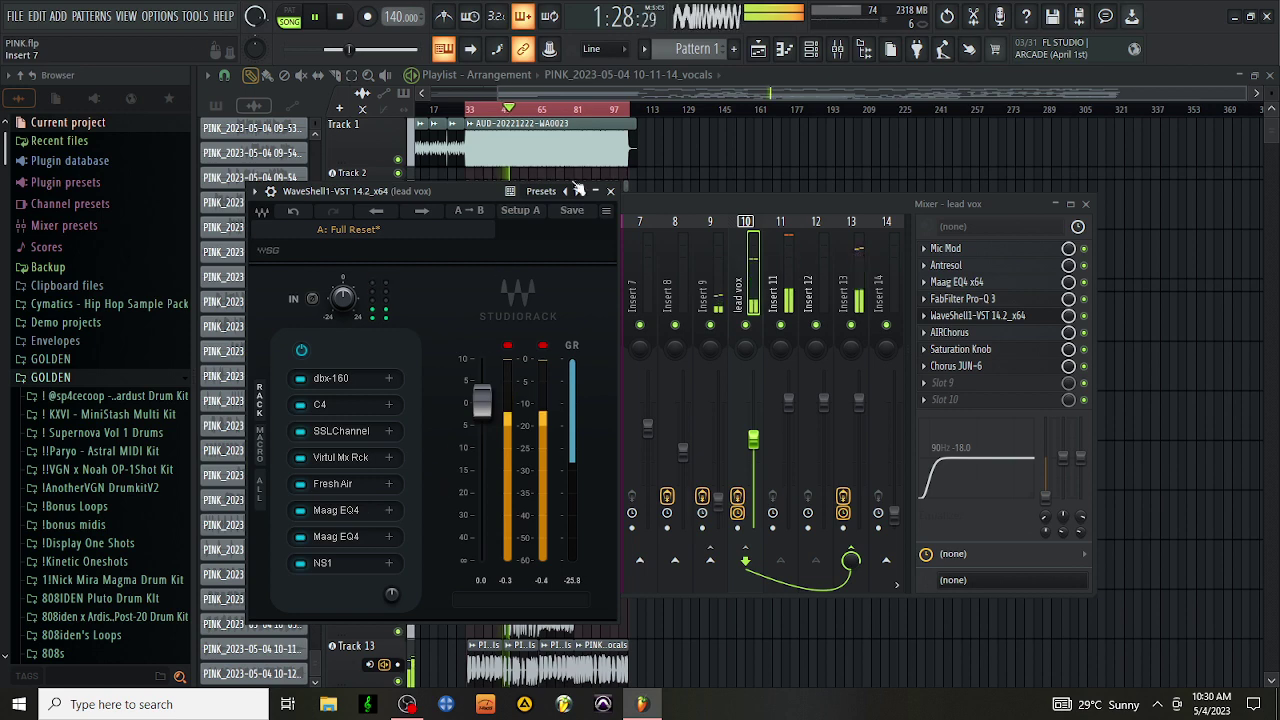
{"action": "left_click", "coordinate": [610, 191]}
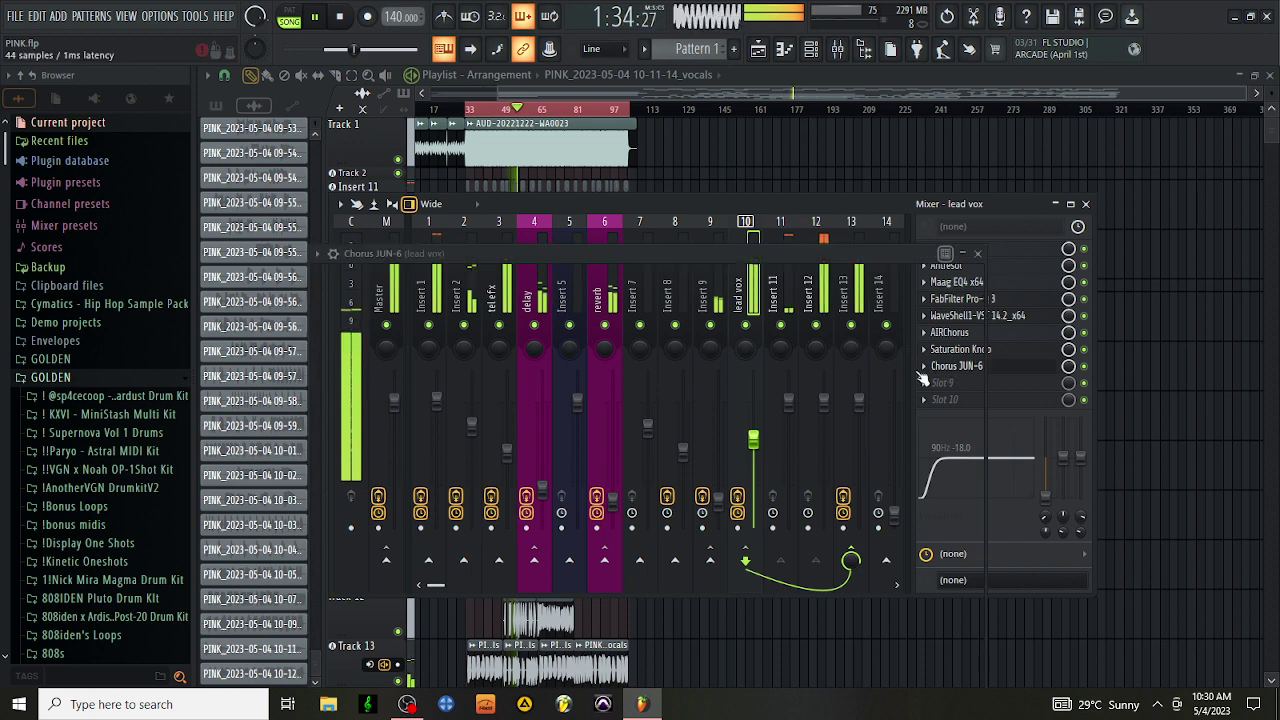
Step: Switch the lead vox track's Chorus JUN-6 to the Light Chorus preset with a 2% mix and close it
{"action": "left_click", "coordinate": [956, 366]}
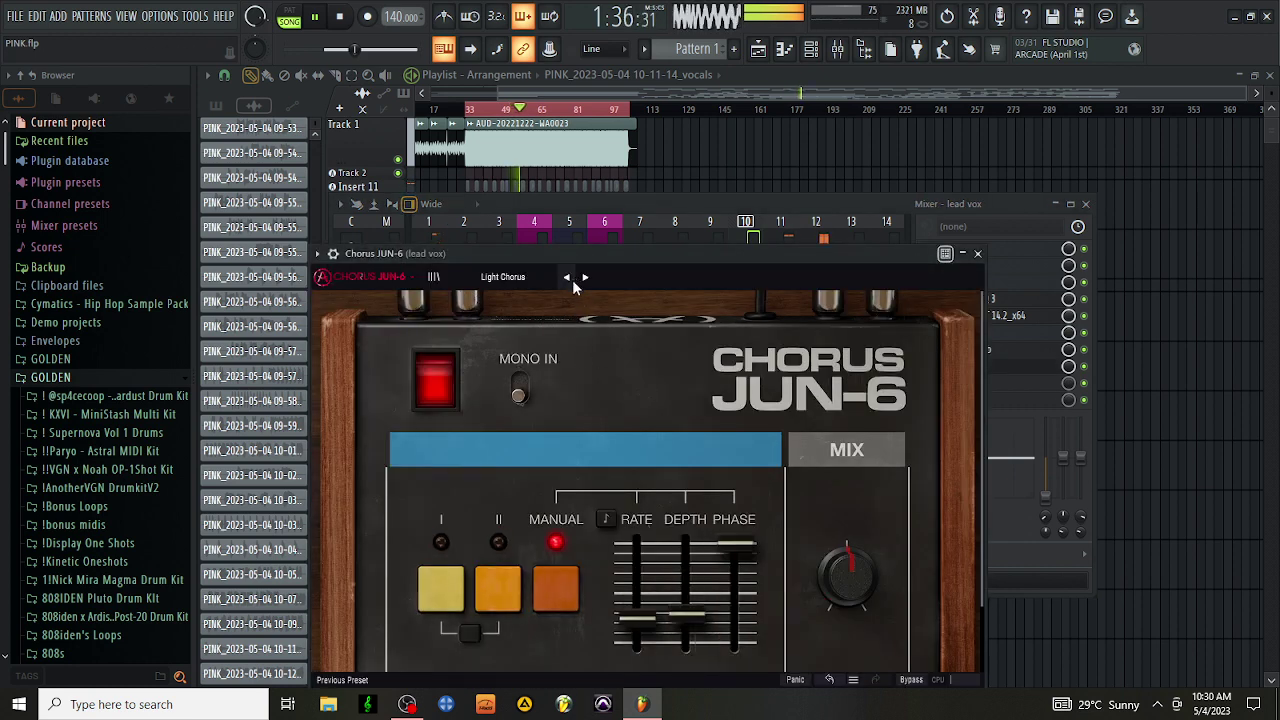
{"action": "left_click_drag", "start_coordinate": [845, 572], "coordinate": [845, 582]}
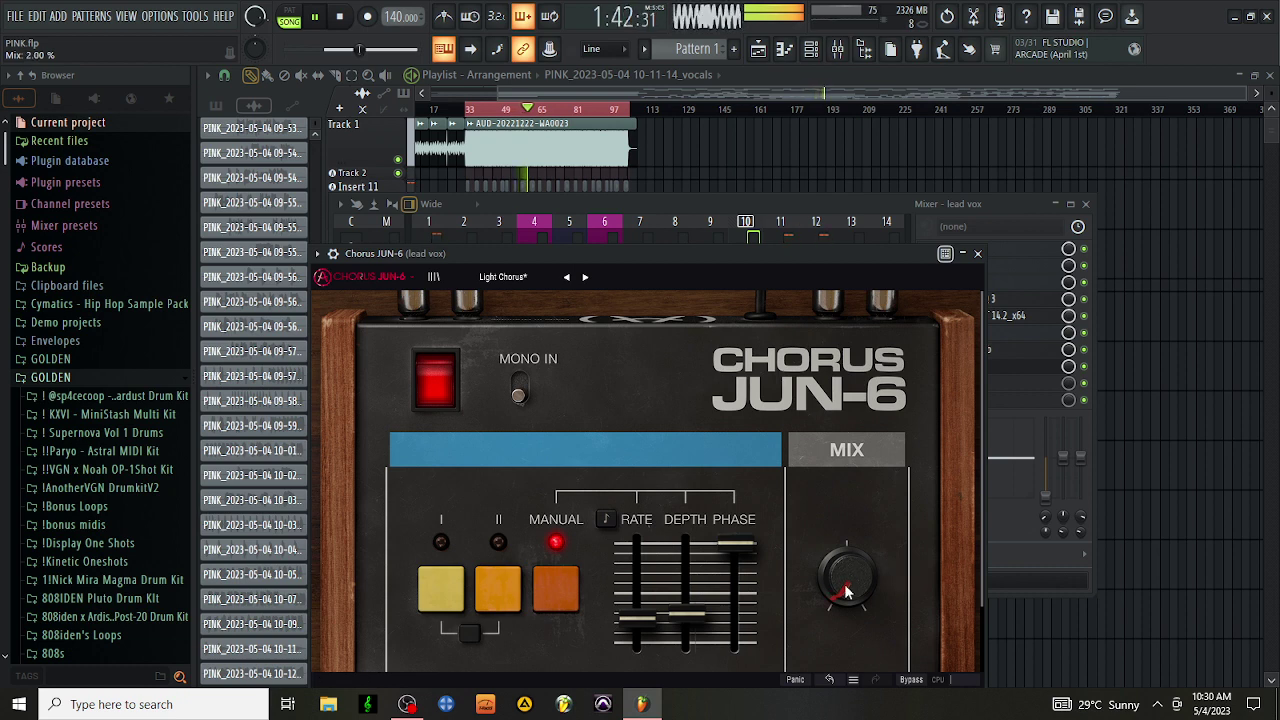
{"action": "left_click", "coordinate": [977, 253]}
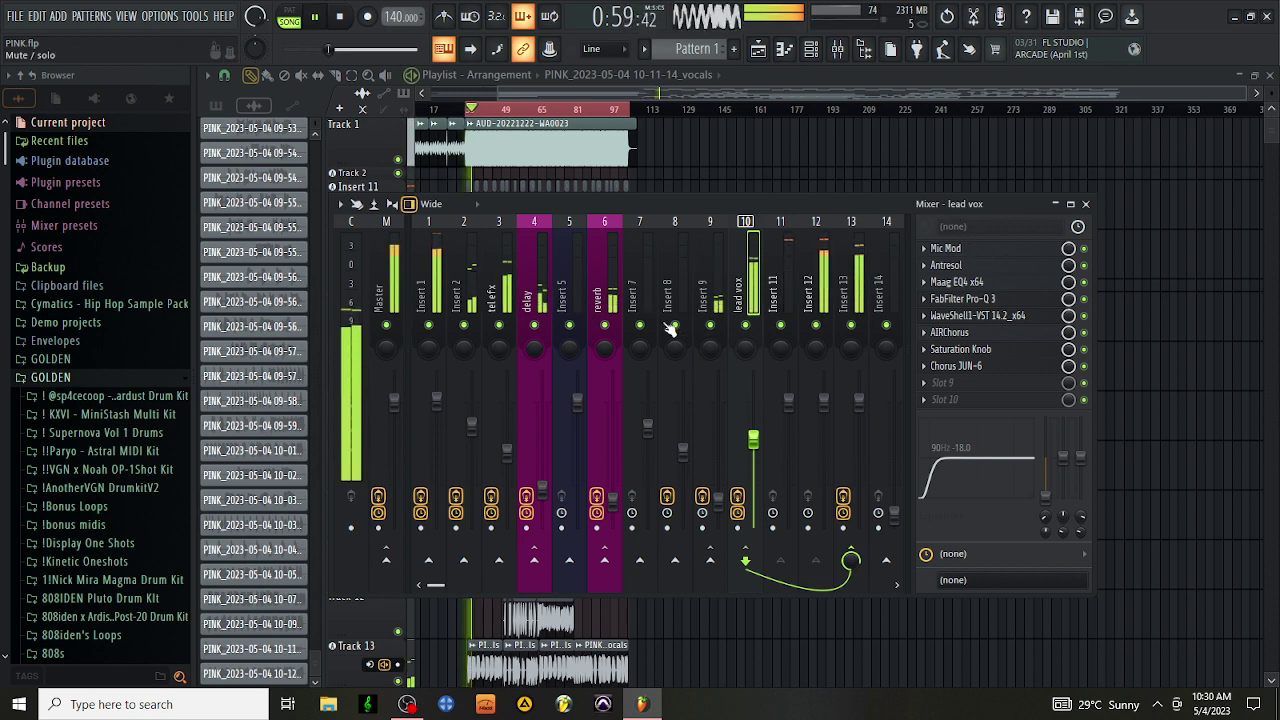
Step: Nudge the reverb track's volume fader up slightly
{"action": "left_click", "coordinate": [614, 500]}
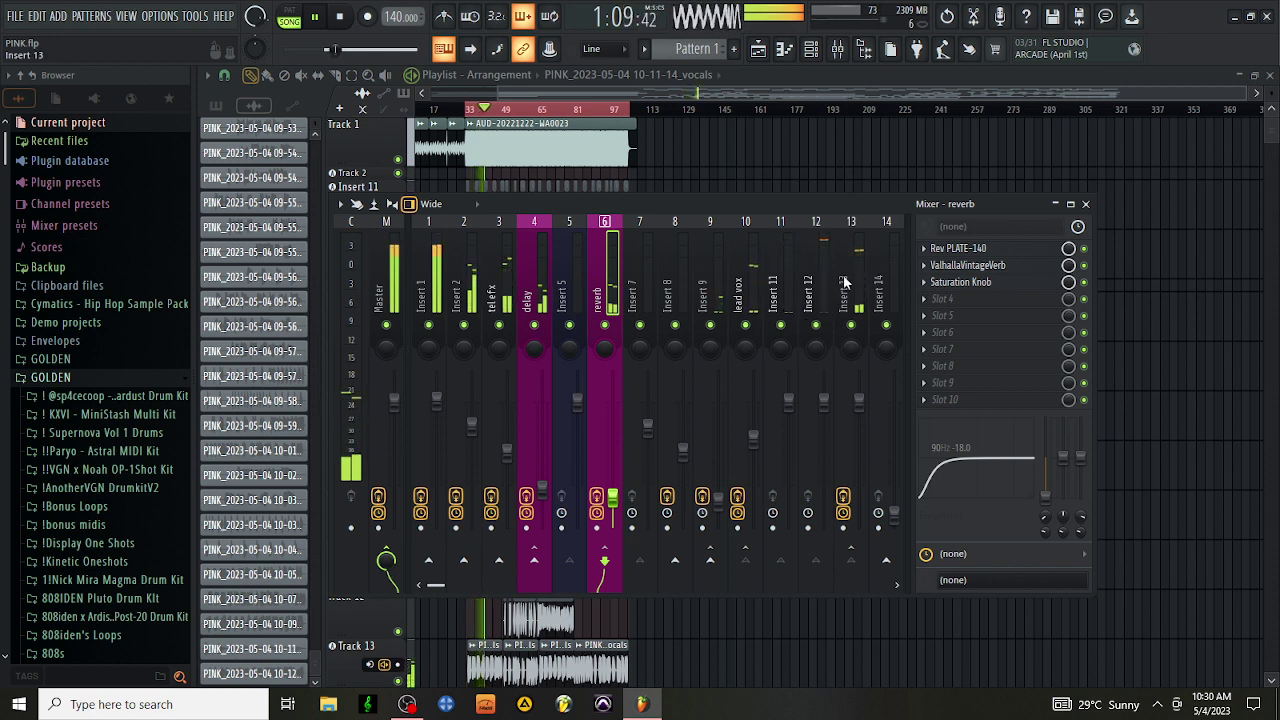
Step: Check the Maag EQ4 settings on the tel efx track and close the plugin
{"action": "left_click", "coordinate": [508, 270]}
{"action": "left_click", "coordinate": [957, 248]}
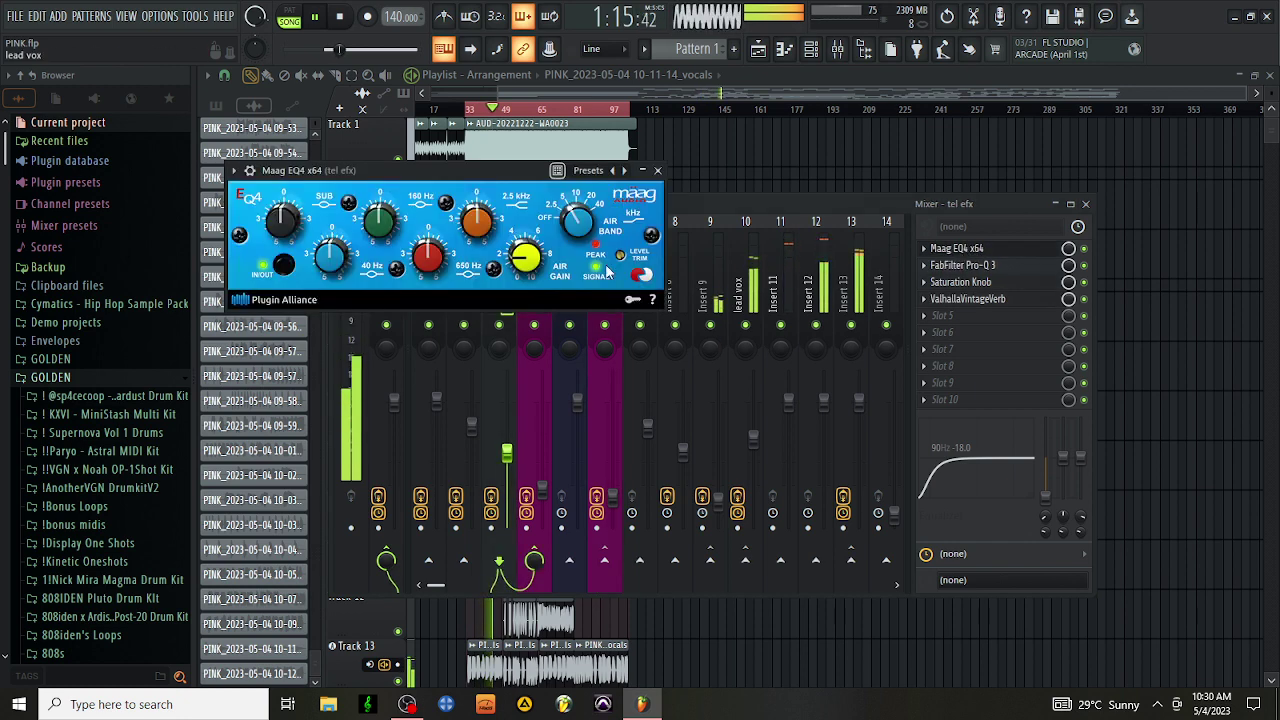
{"action": "mouse_move", "coordinate": [579, 218]}
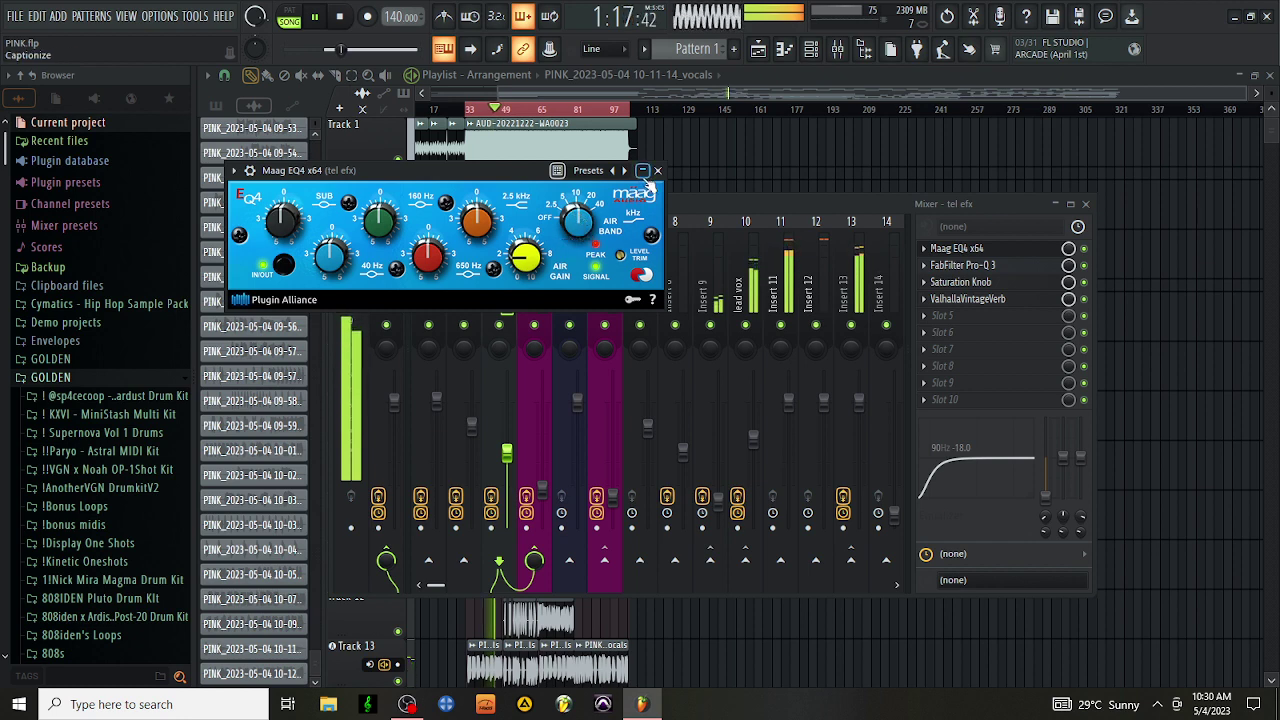
{"action": "left_click", "coordinate": [658, 171]}
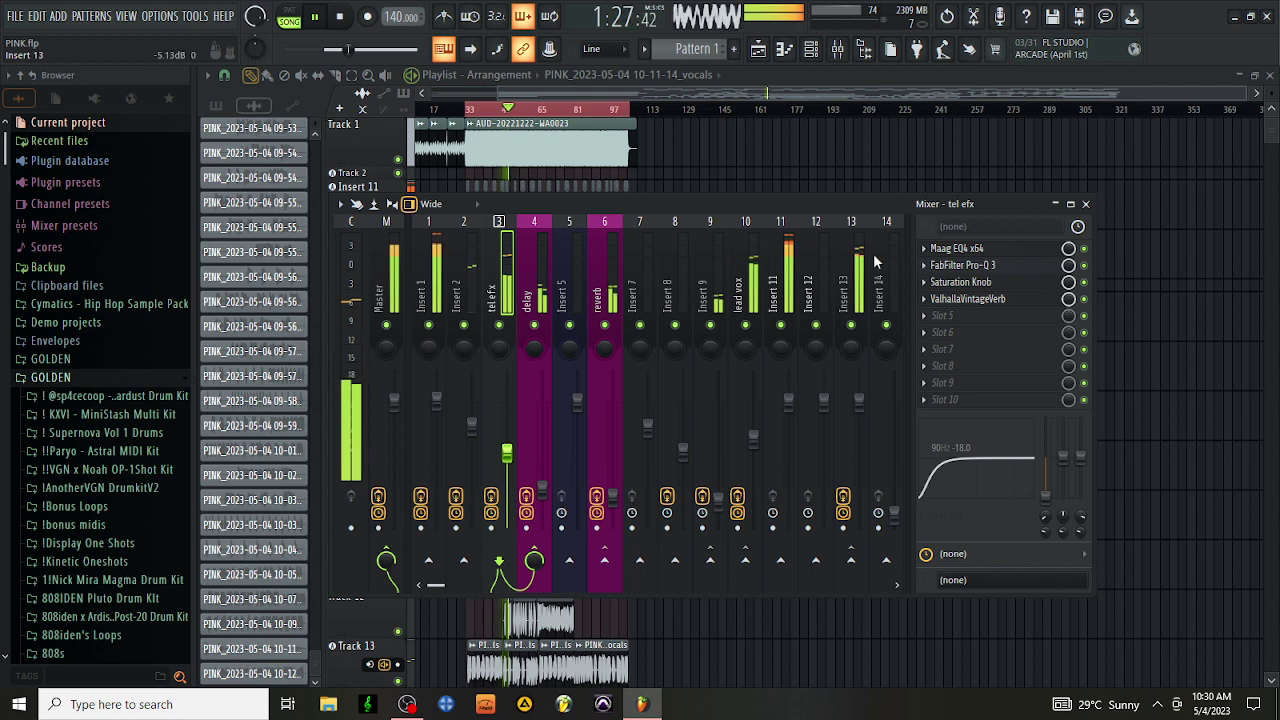
Step: Review the FabFilter Pro-Q 3 and Maag EQ4 settings on the tel efx track and close both plugins
{"action": "left_click", "coordinate": [937, 266]}
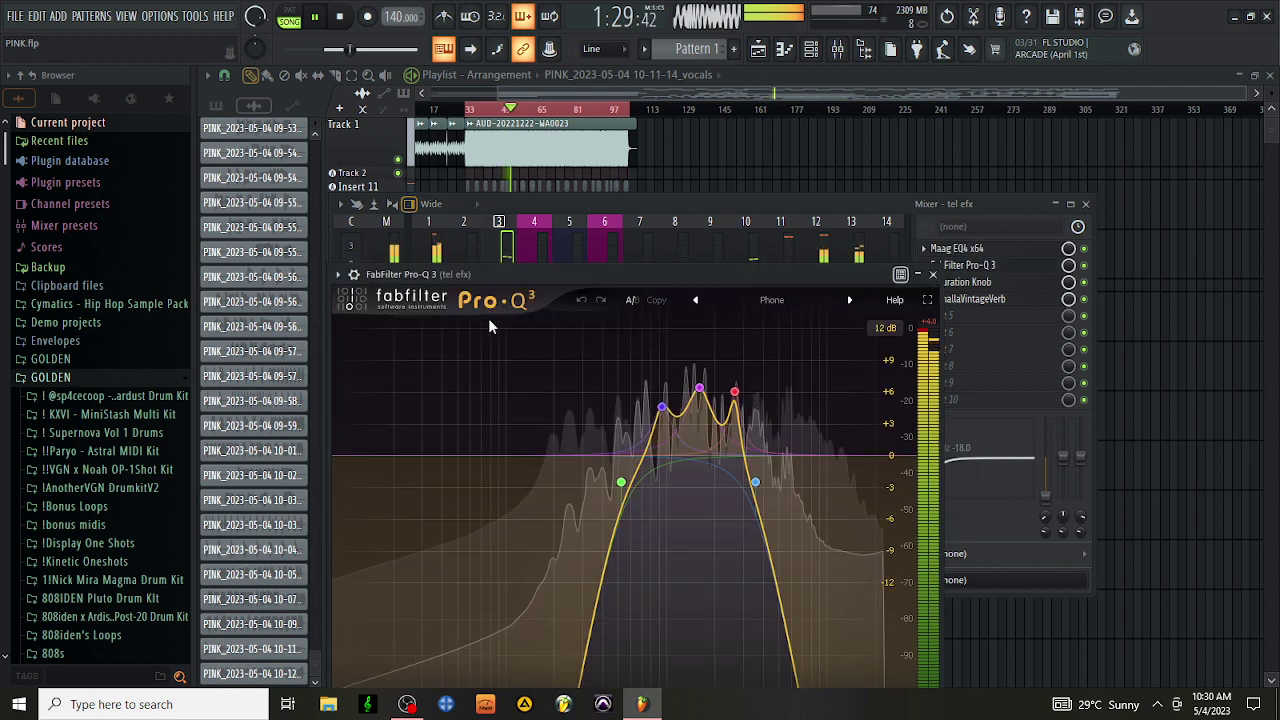
{"action": "left_click", "coordinate": [934, 274]}
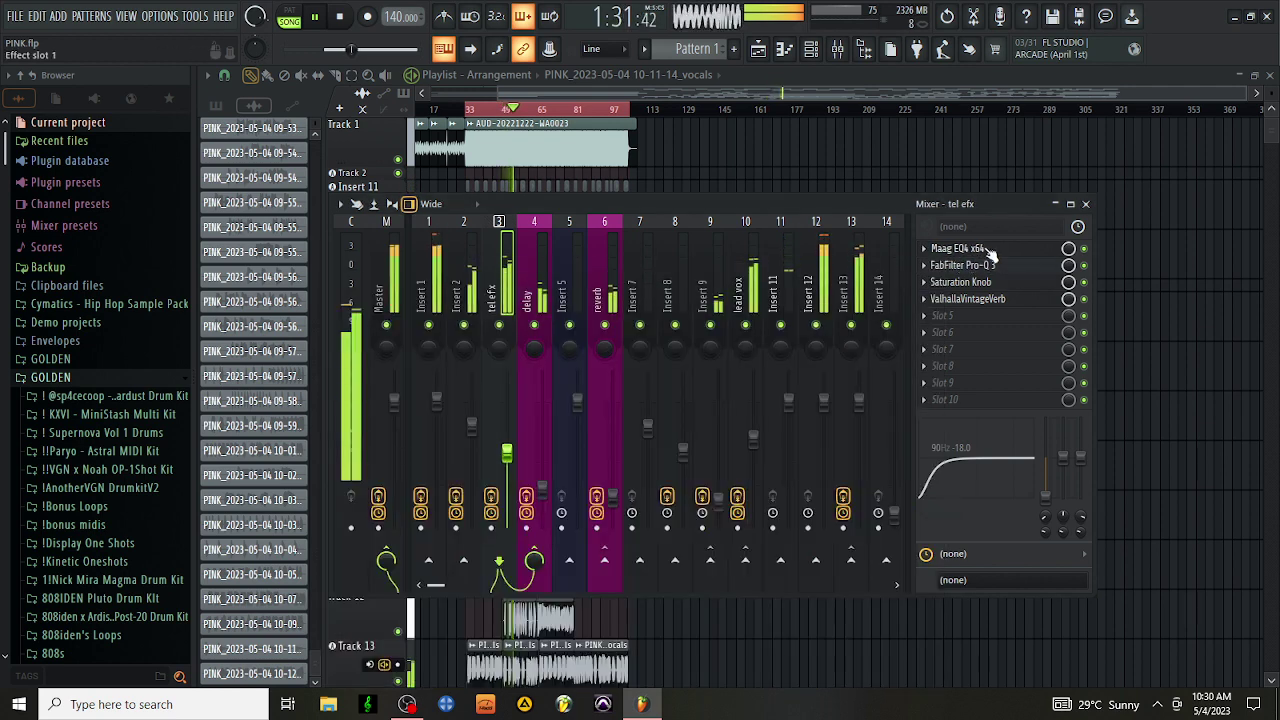
{"action": "left_click", "coordinate": [957, 248]}
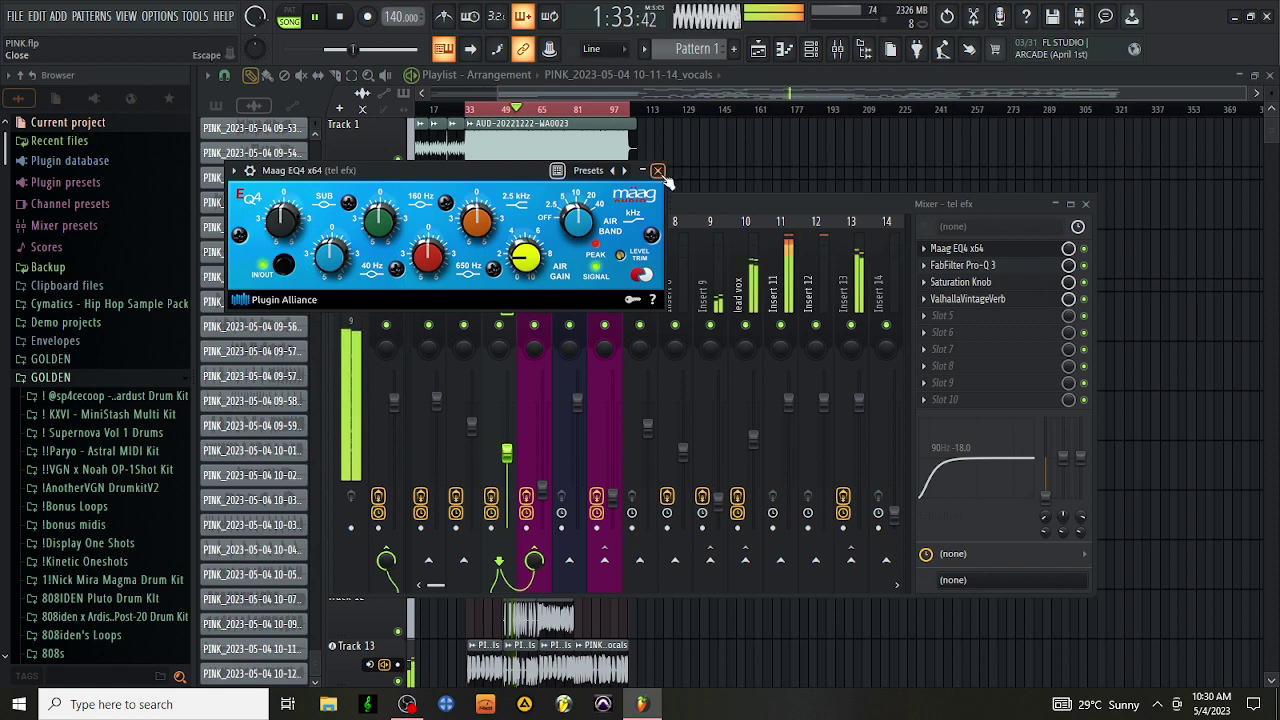
{"action": "left_click", "coordinate": [657, 170]}
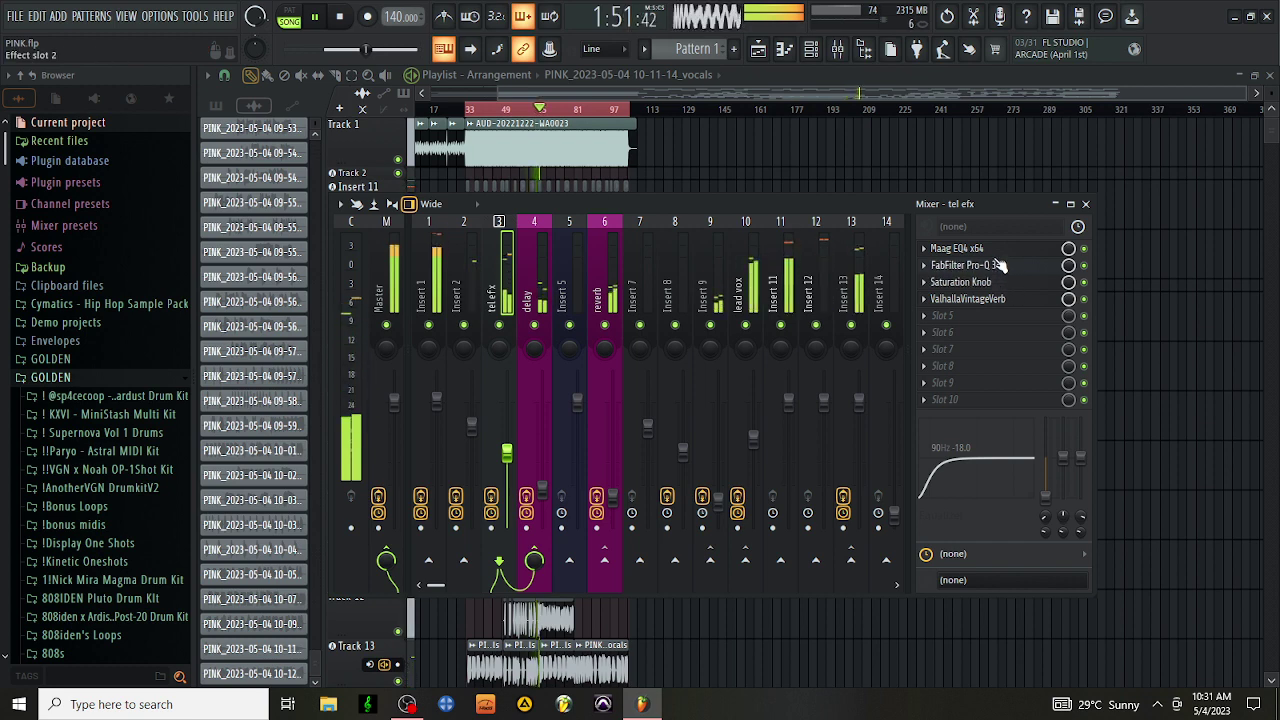
Step: Try Maag EQ4 after FabFilter Pro-Q 3 in tel efx's effect chain, and restore the original order
{"action": "left_click_drag", "start_coordinate": [995, 252], "coordinate": [995, 266]}
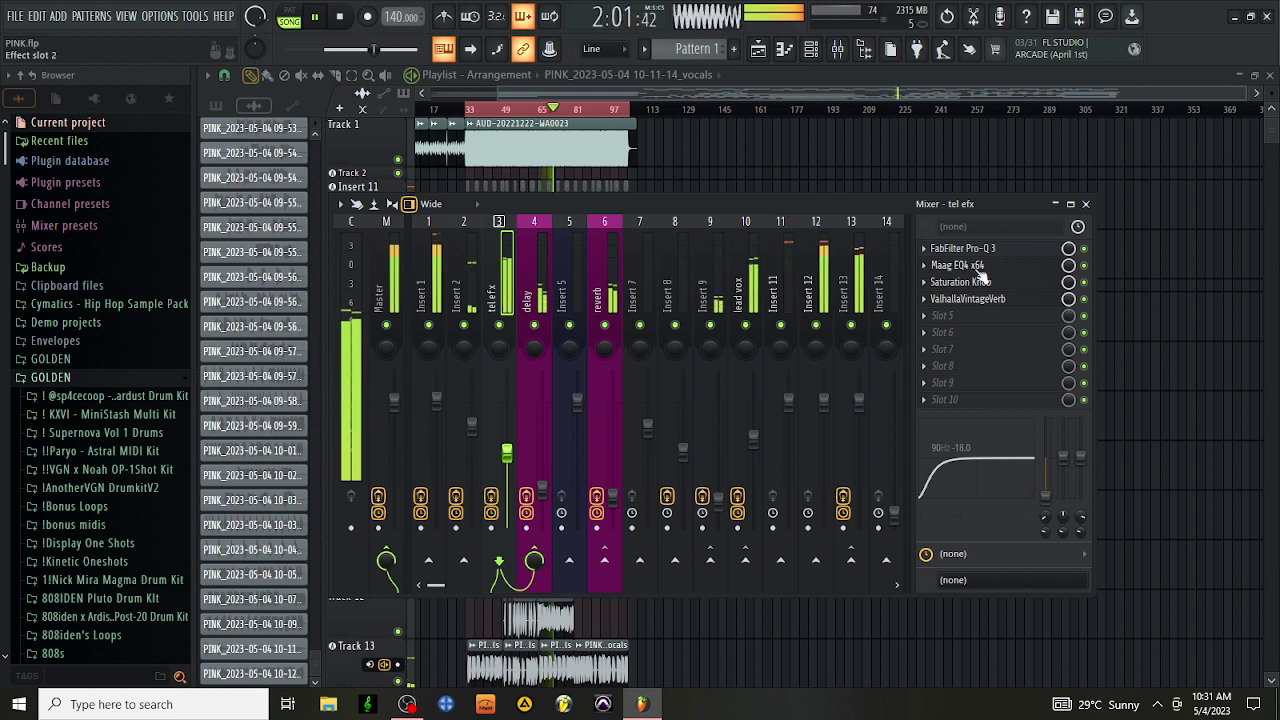
{"action": "left_click_drag", "start_coordinate": [983, 270], "coordinate": [983, 252]}
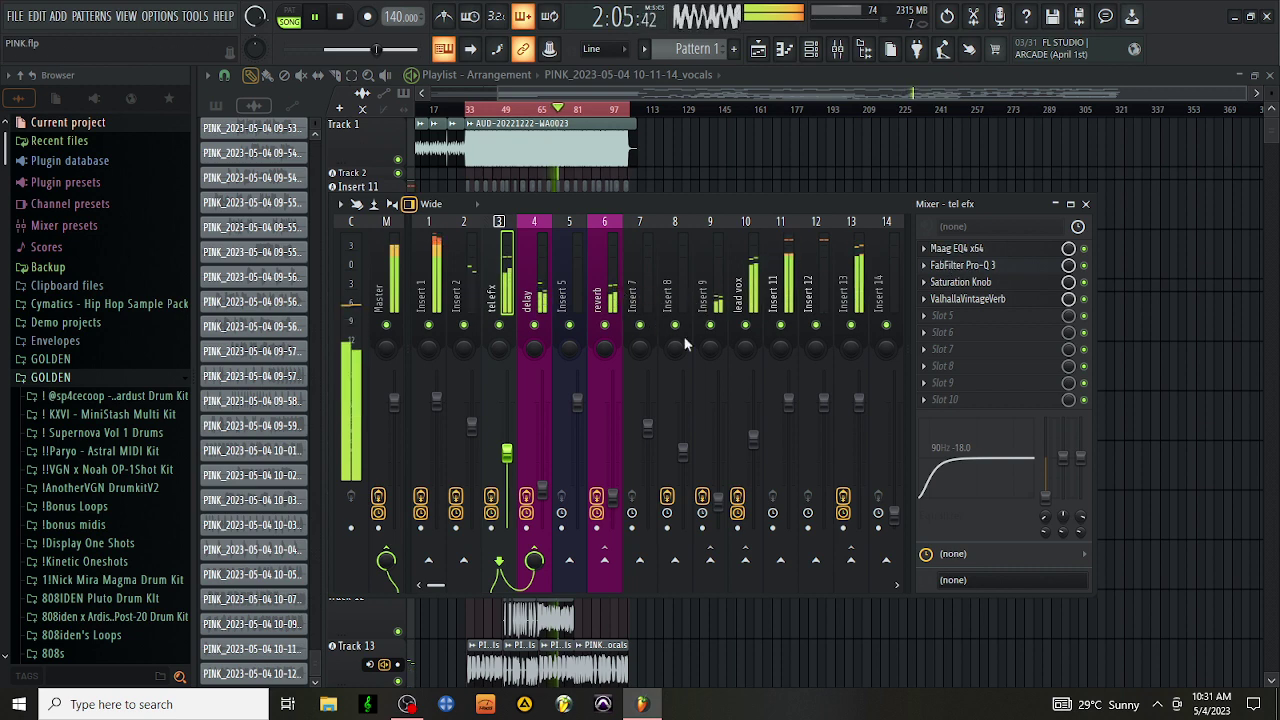
Step: Check the Saturation Knob settings on the tel efx track and close the plugin
{"action": "left_click", "coordinate": [985, 283]}
{"action": "mouse_move", "coordinate": [383, 277]}
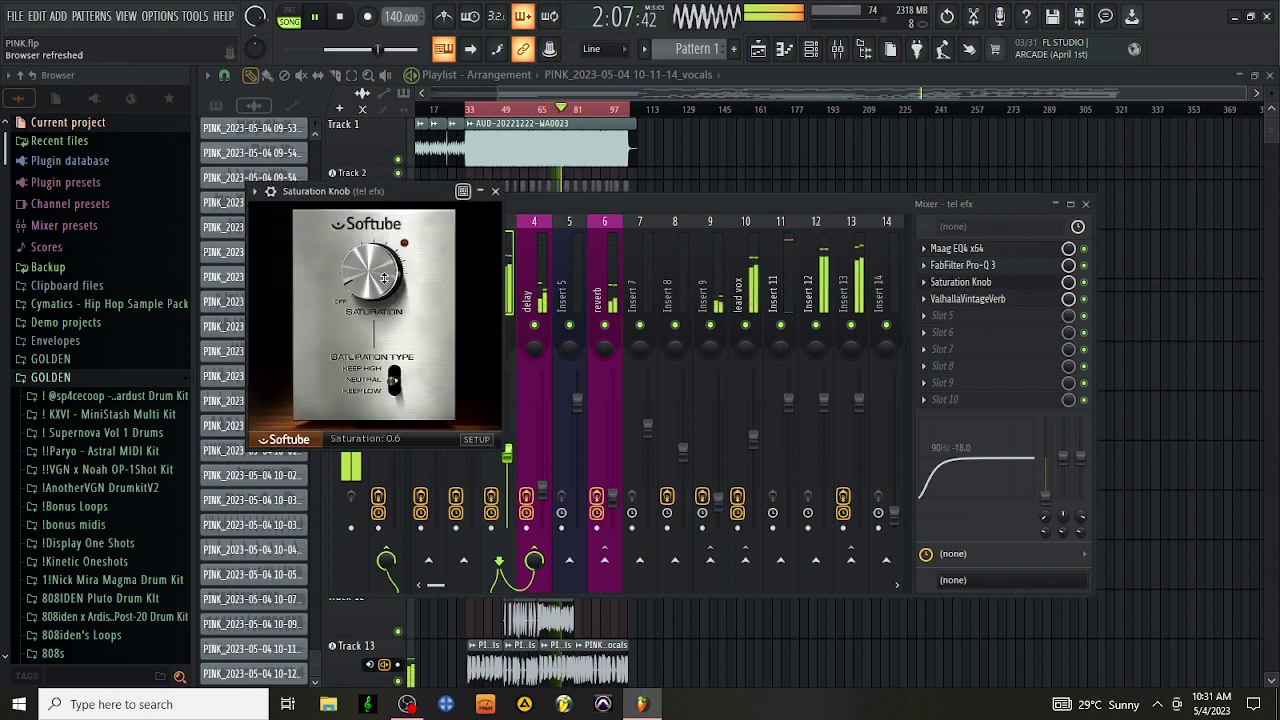
{"action": "left_click", "coordinate": [498, 193]}
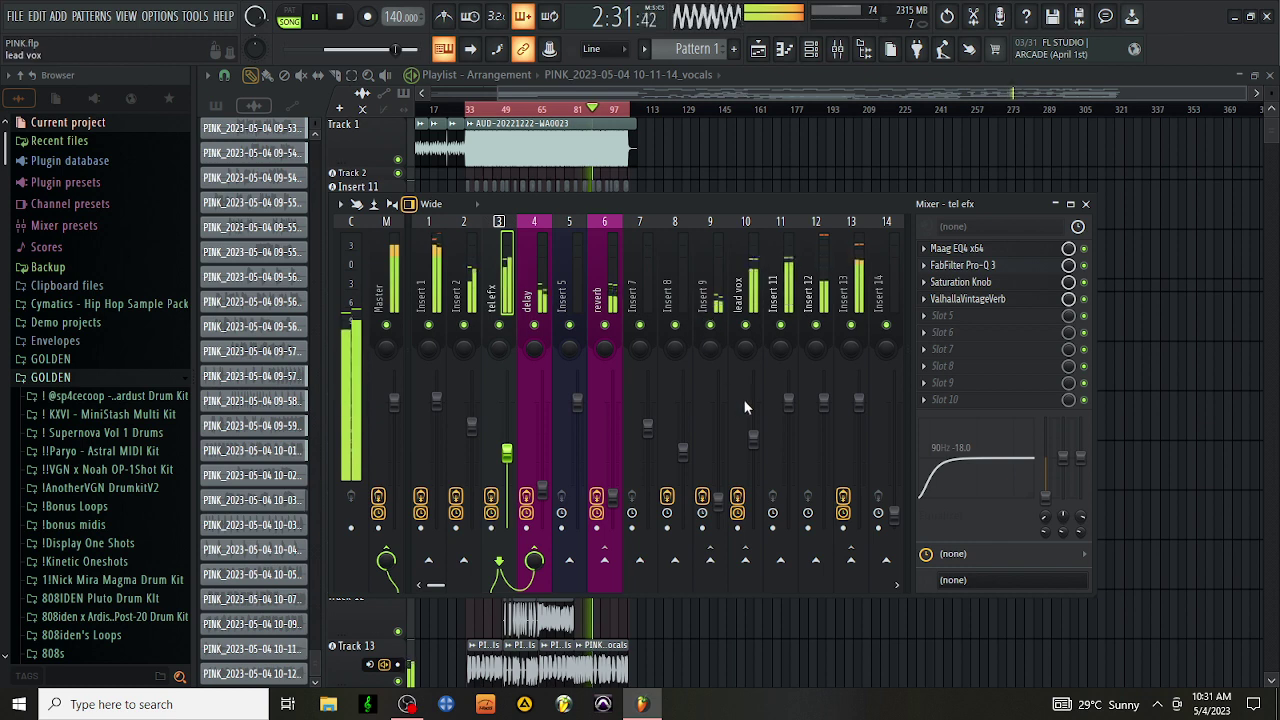
Step: Nudge the lead vox fader up slightly and the reverb fader down slightly
{"action": "left_click_drag", "start_coordinate": [757, 441], "coordinate": [757, 439]}
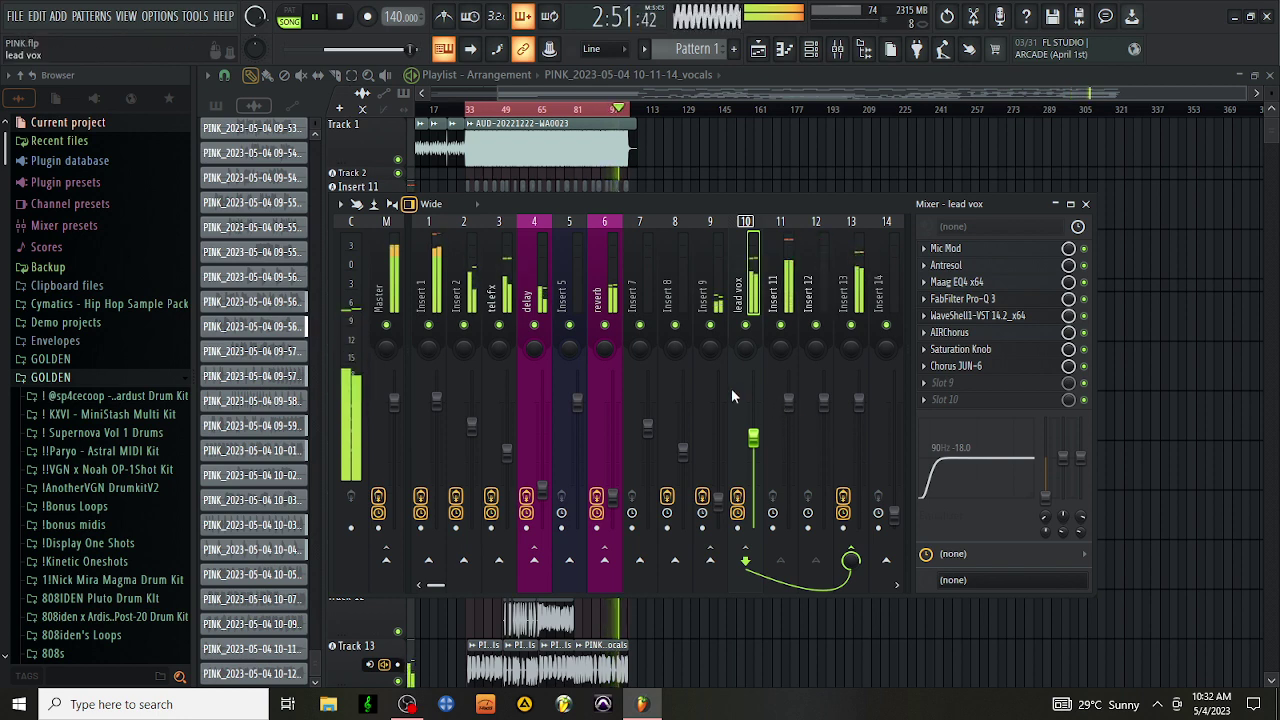
{"action": "left_click_drag", "start_coordinate": [613, 499], "coordinate": [613, 505]}
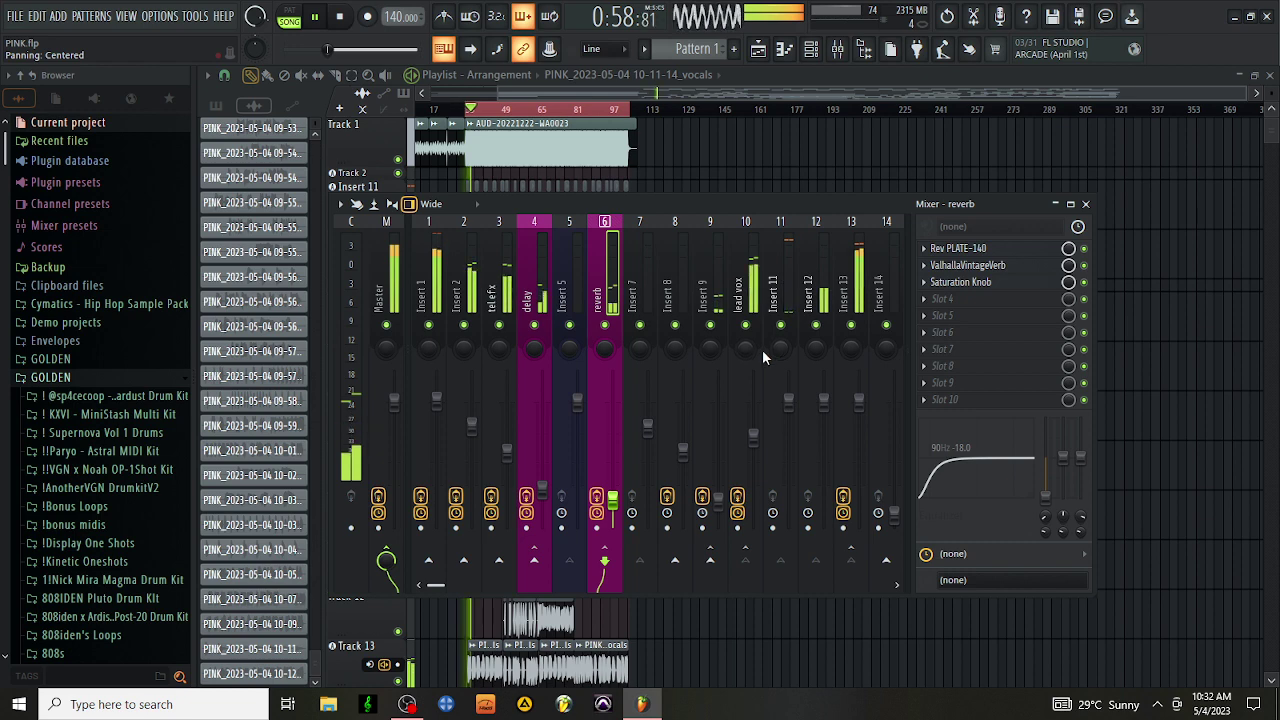
Step: Check the Saturation Knob settings on the delay track, close the plugin and select the reverb track
{"action": "left_click", "coordinate": [534, 290]}
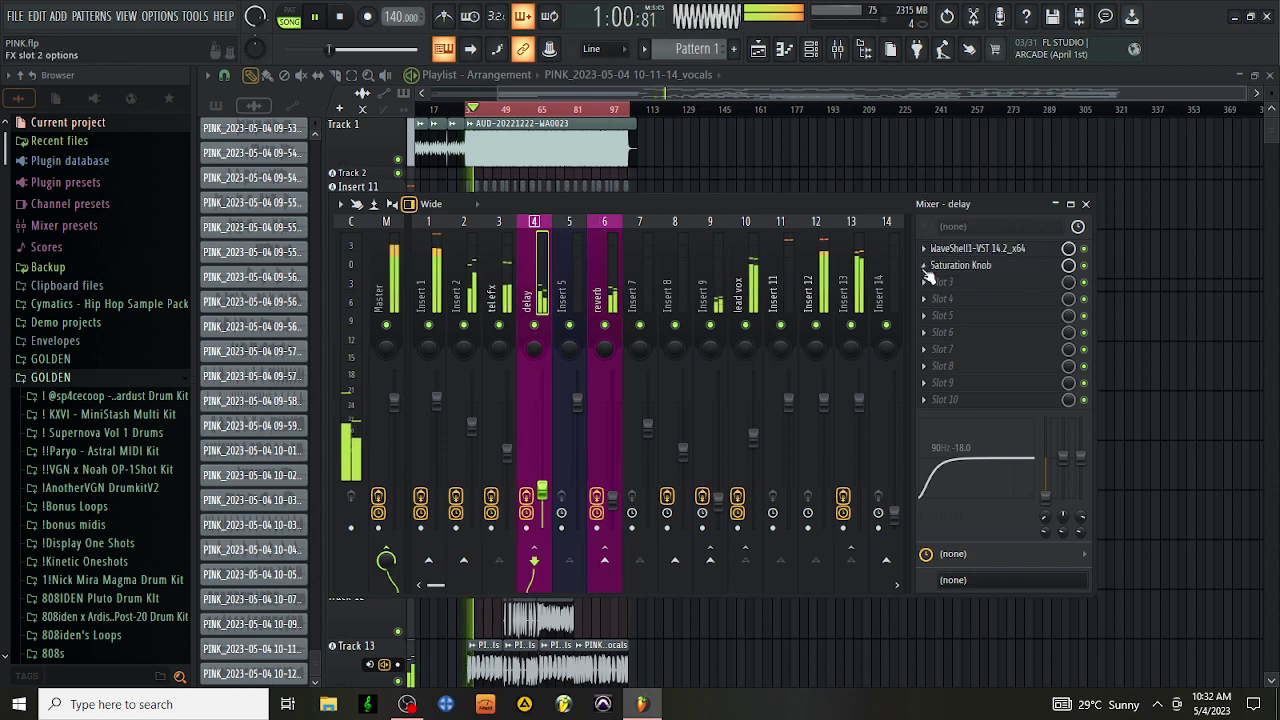
{"action": "left_click", "coordinate": [957, 267]}
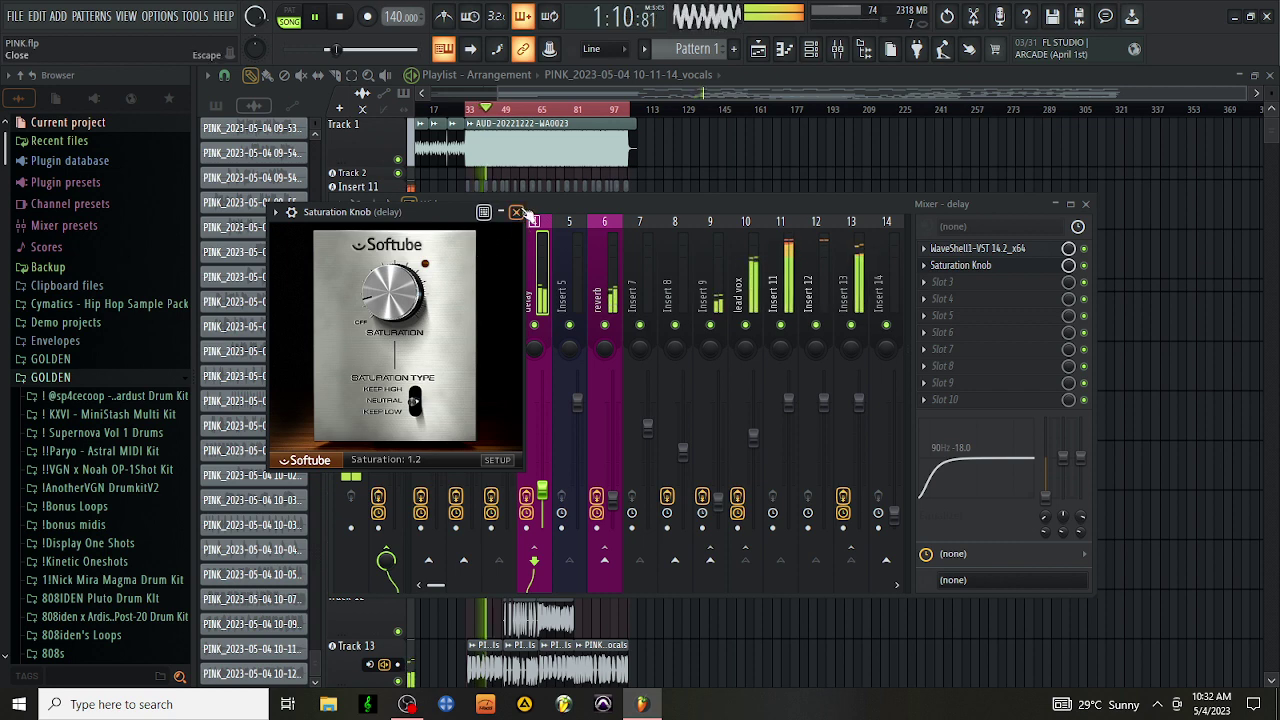
{"action": "left_click", "coordinate": [516, 212]}
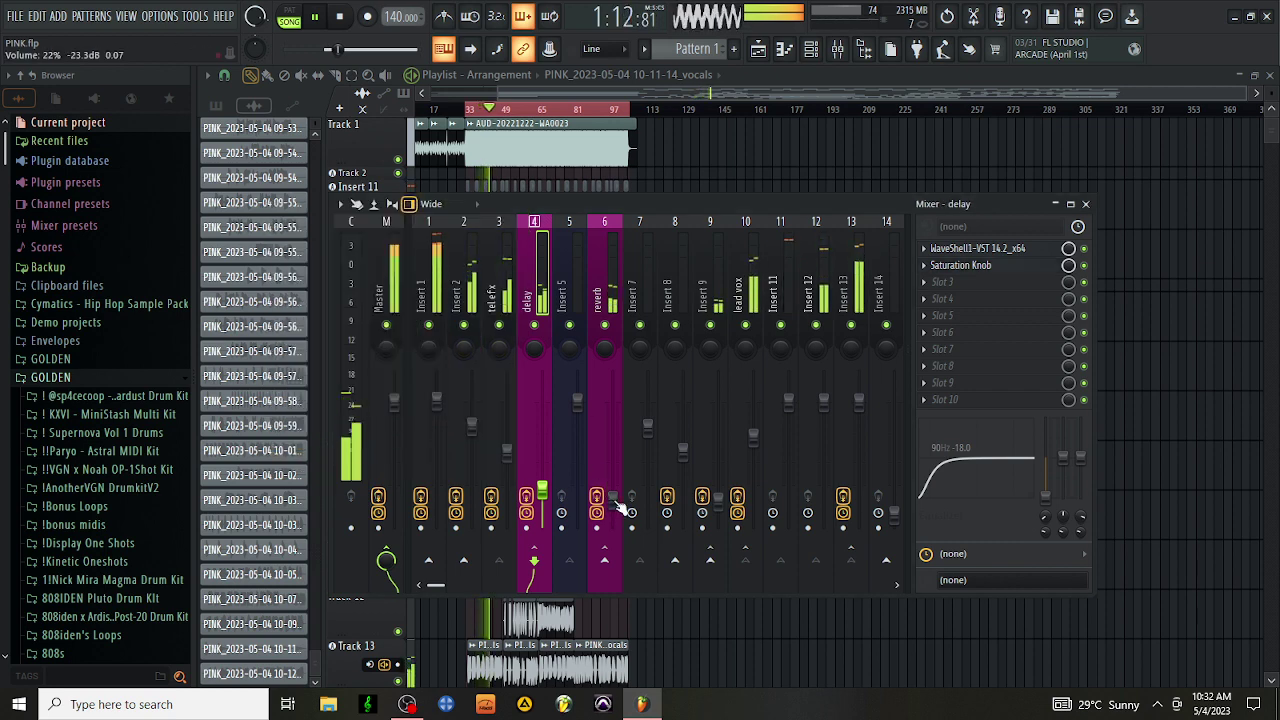
{"action": "left_click", "coordinate": [610, 500]}
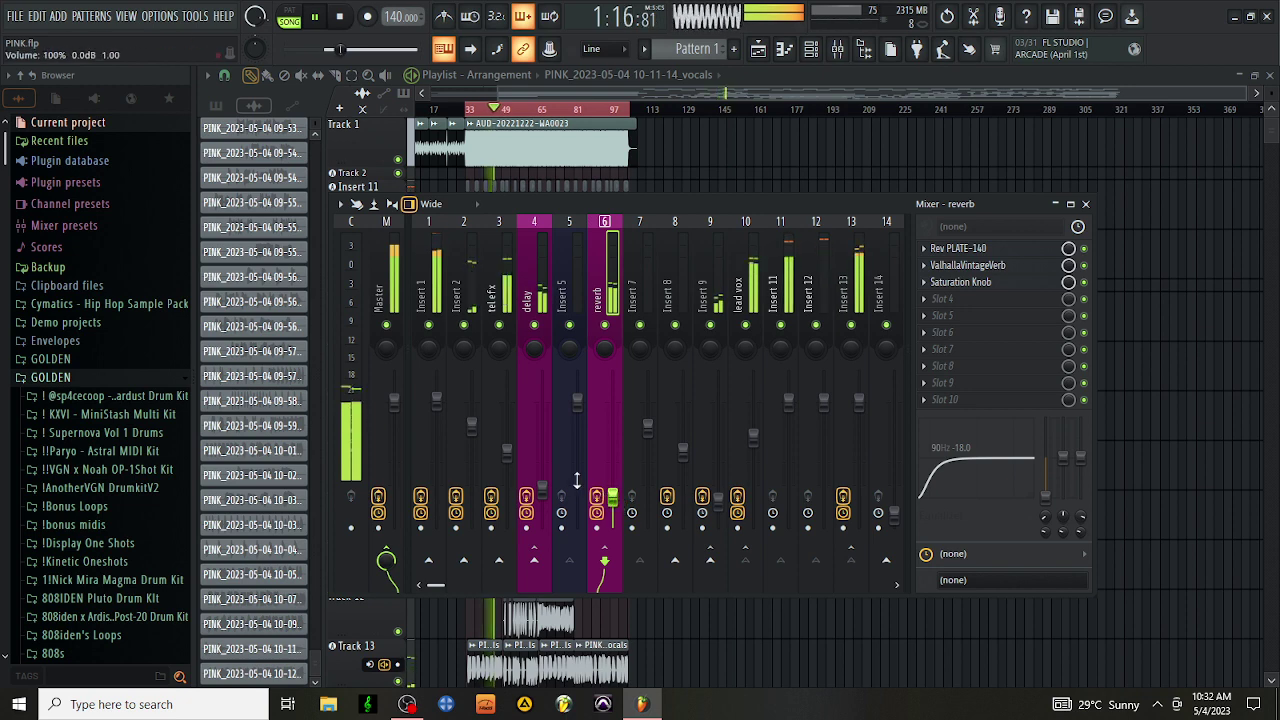
Step: Clear the playlist's time selection and replay the song from the beginning with the mixer open
{"action": "left_click", "coordinate": [345, 78]}
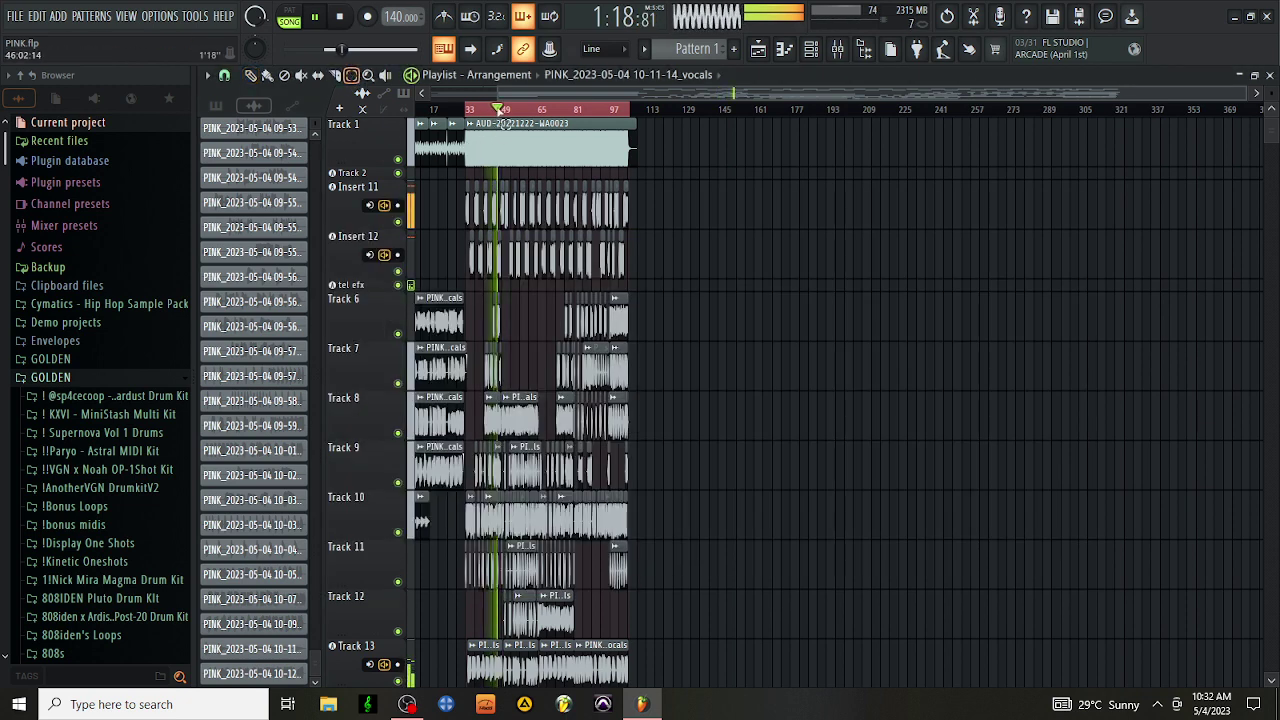
{"action": "key", "text": "space"}
{"action": "key", "text": "space"}
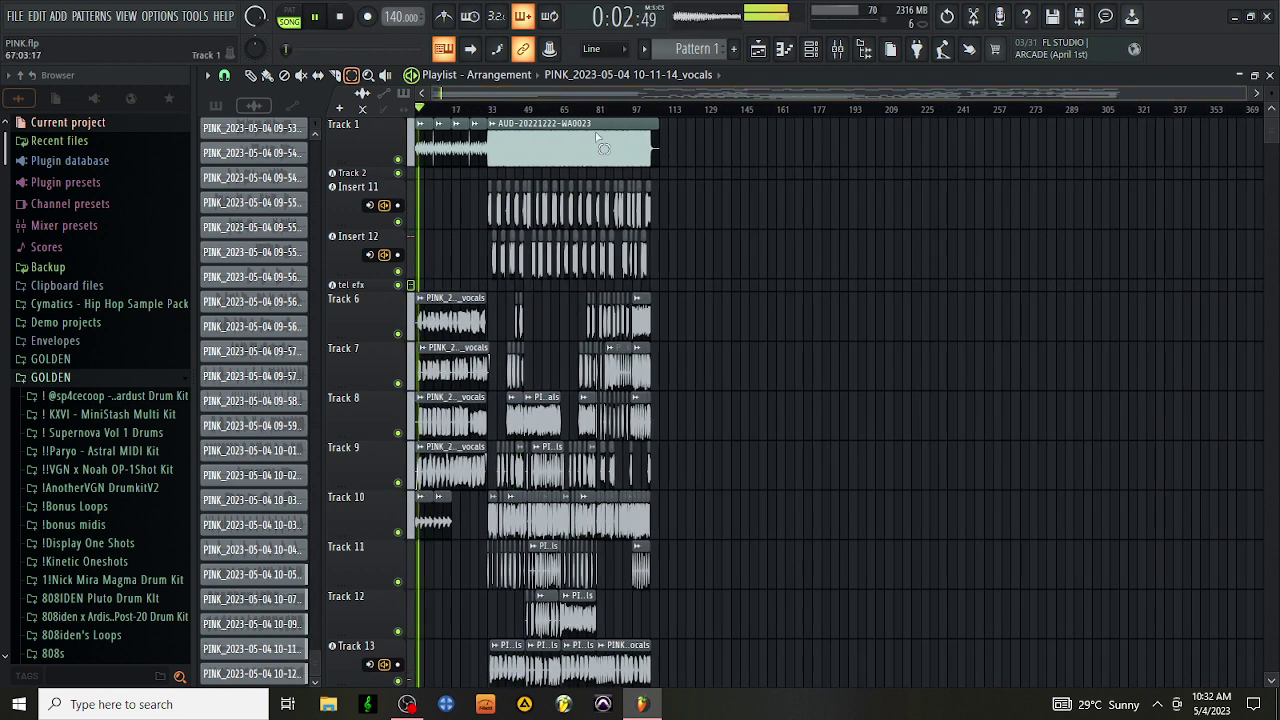
{"action": "left_click", "coordinate": [836, 49]}
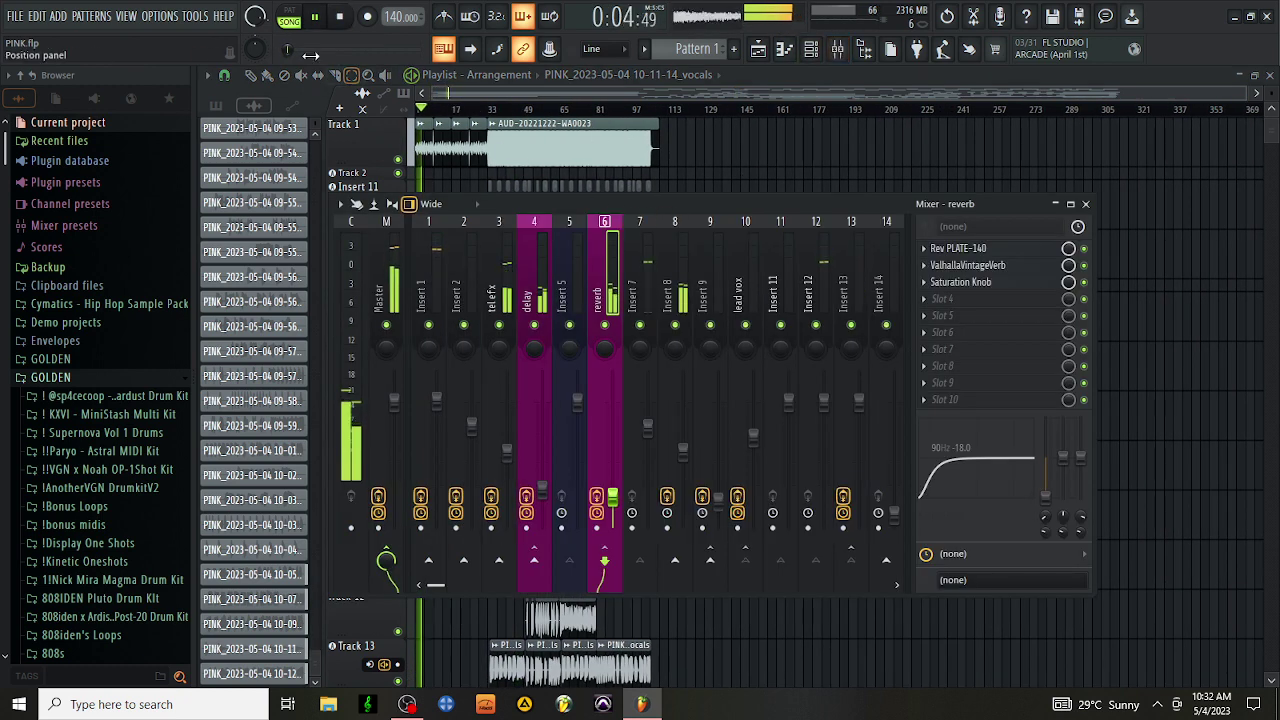
{"action": "key", "text": "F9"}
{"action": "key", "text": "space"}
{"action": "key", "text": "F9"}
{"action": "key", "text": "space"}
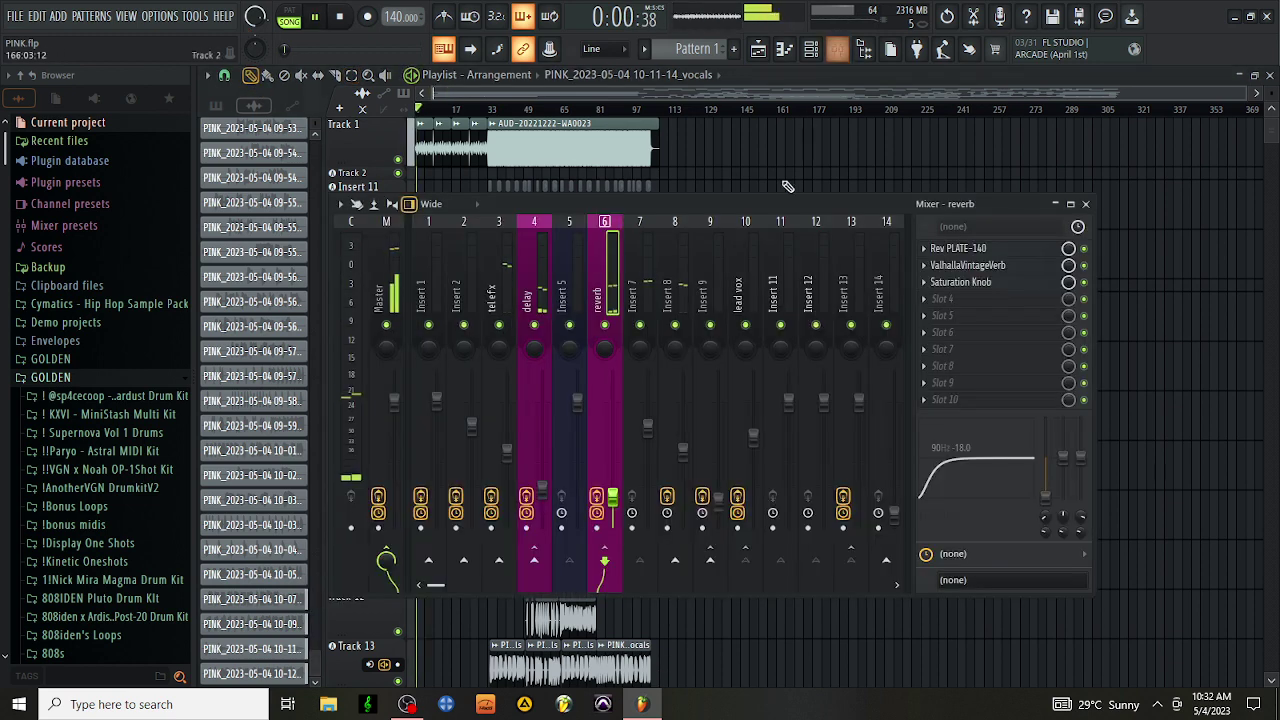
Step: Route Insert 8 to Insert 16 in the mixer while replaying the intro
{"action": "left_click", "coordinate": [679, 258]}
{"action": "key", "text": "space"}
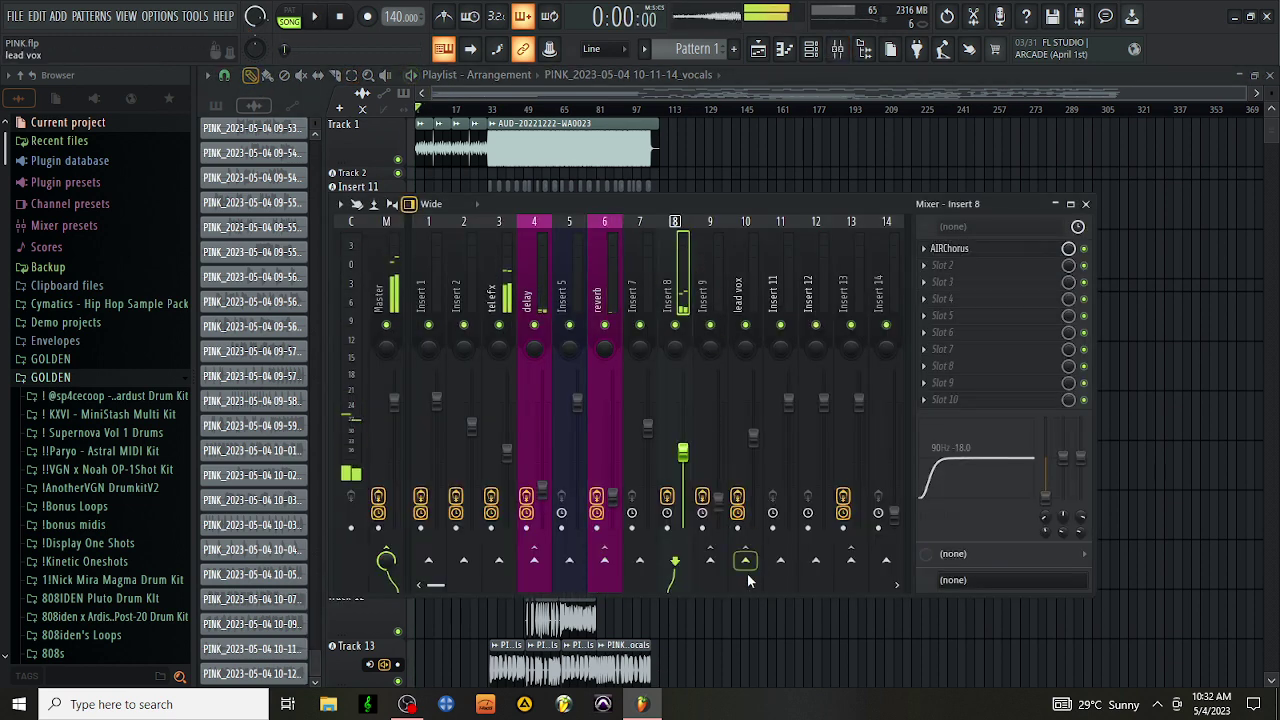
{"action": "key", "text": "space"}
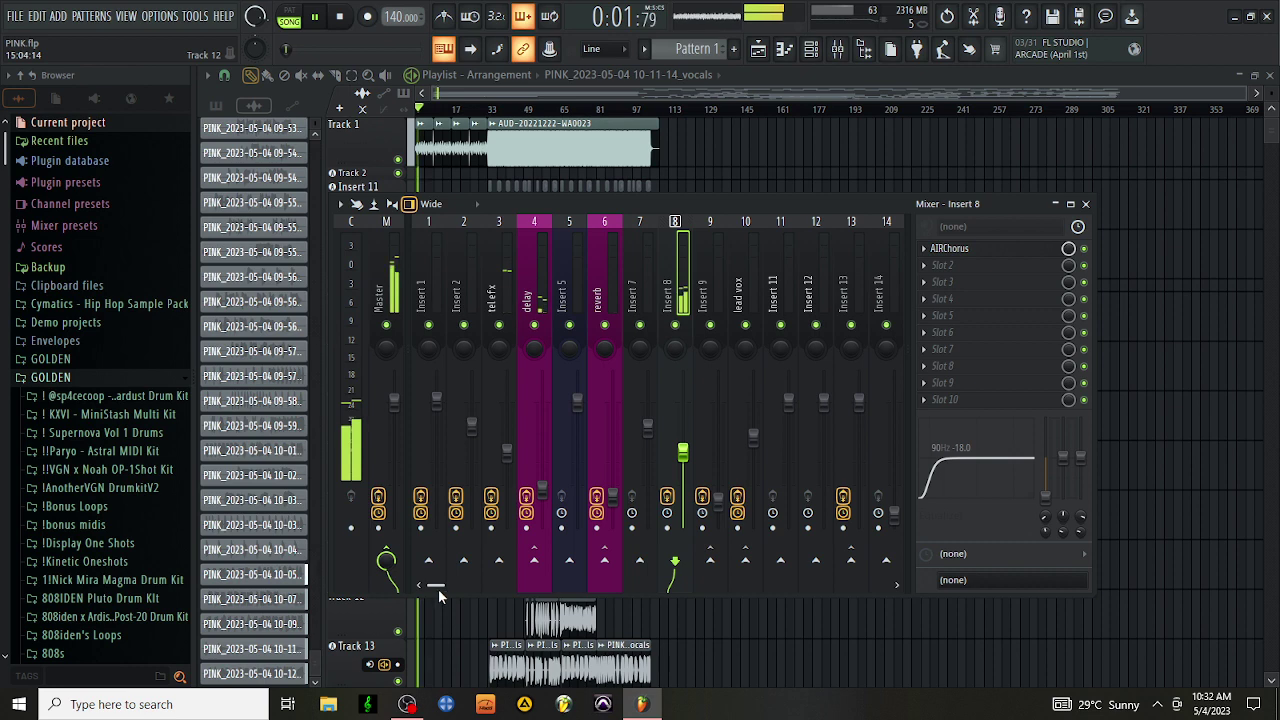
{"action": "scroll", "coordinate": [438, 589], "scroll_direction": "right", "scroll_amount": 2}
{"action": "key", "text": "space"}
{"action": "key", "text": "space"}
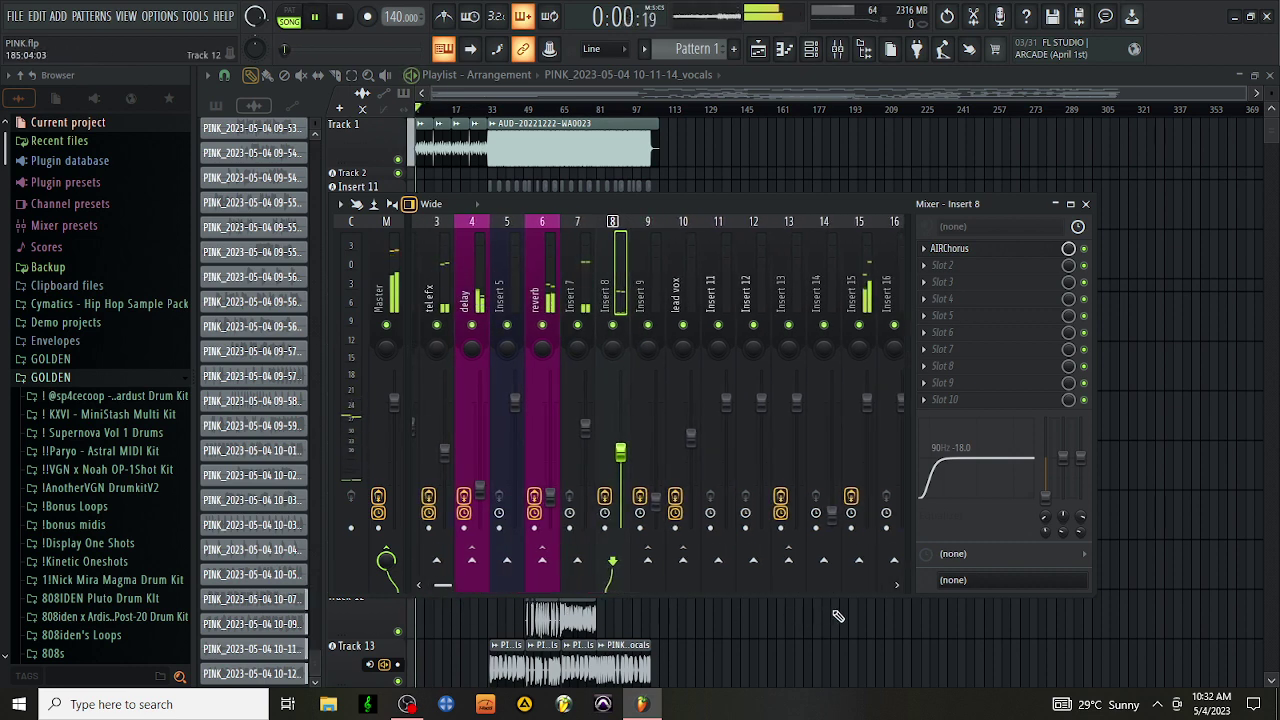
{"action": "left_click", "coordinate": [894, 560]}
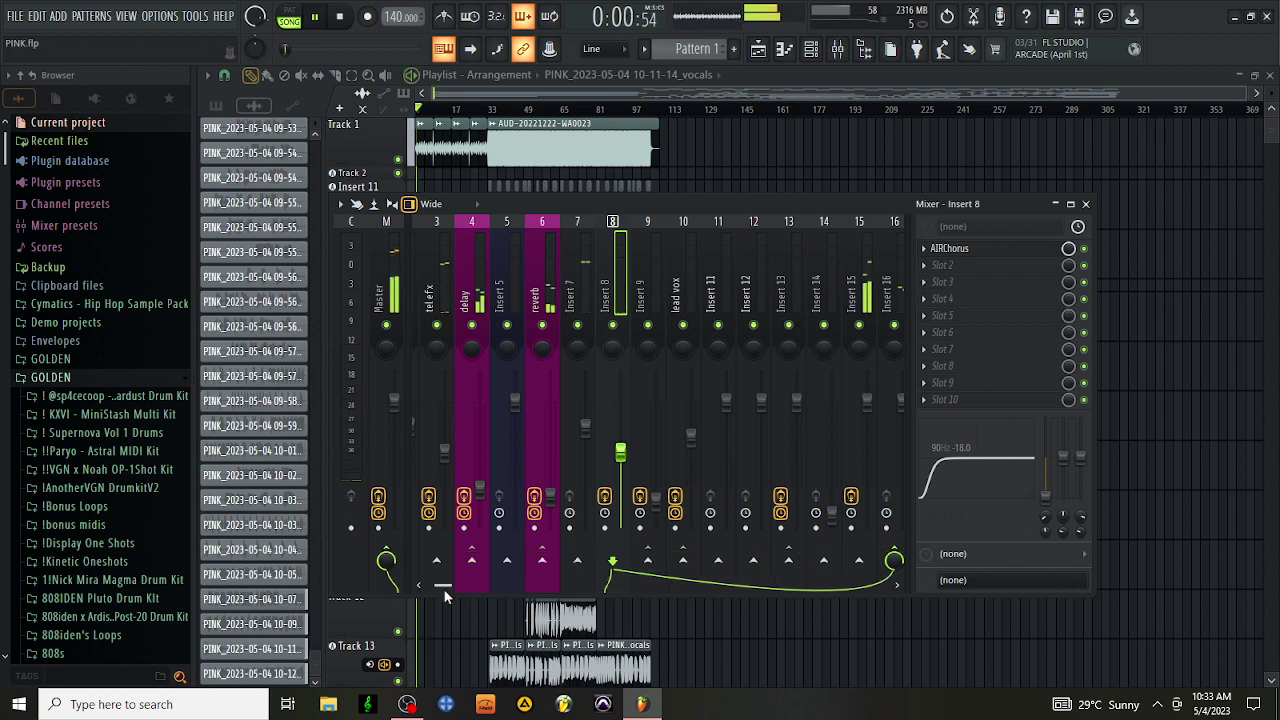
Step: Add LittleAlterBoy to Insert 16 with pitch and formant linked at -12.0 and close it
{"action": "scroll", "coordinate": [443, 588], "scroll_direction": "right", "scroll_amount": 5}
{"action": "scroll", "coordinate": [788, 346], "scroll_direction": "right", "scroll_amount": 2}
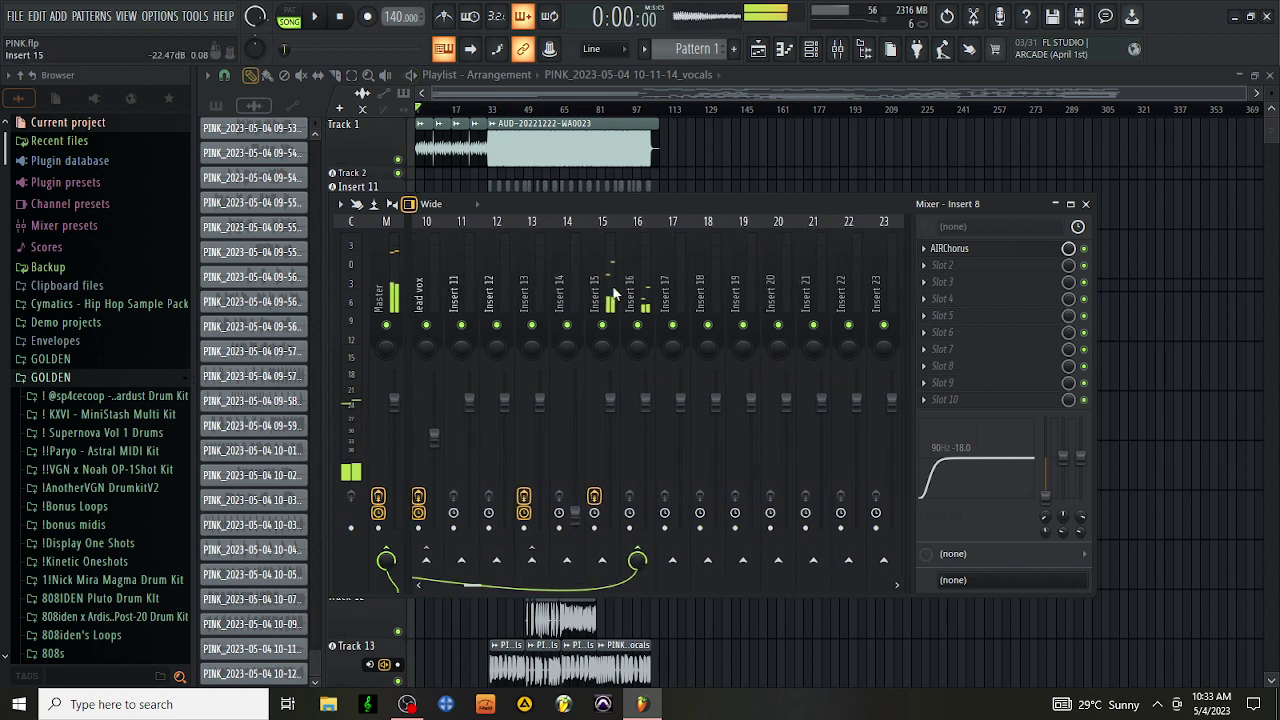
{"action": "left_click", "coordinate": [628, 290]}
{"action": "left_click", "coordinate": [966, 246]}
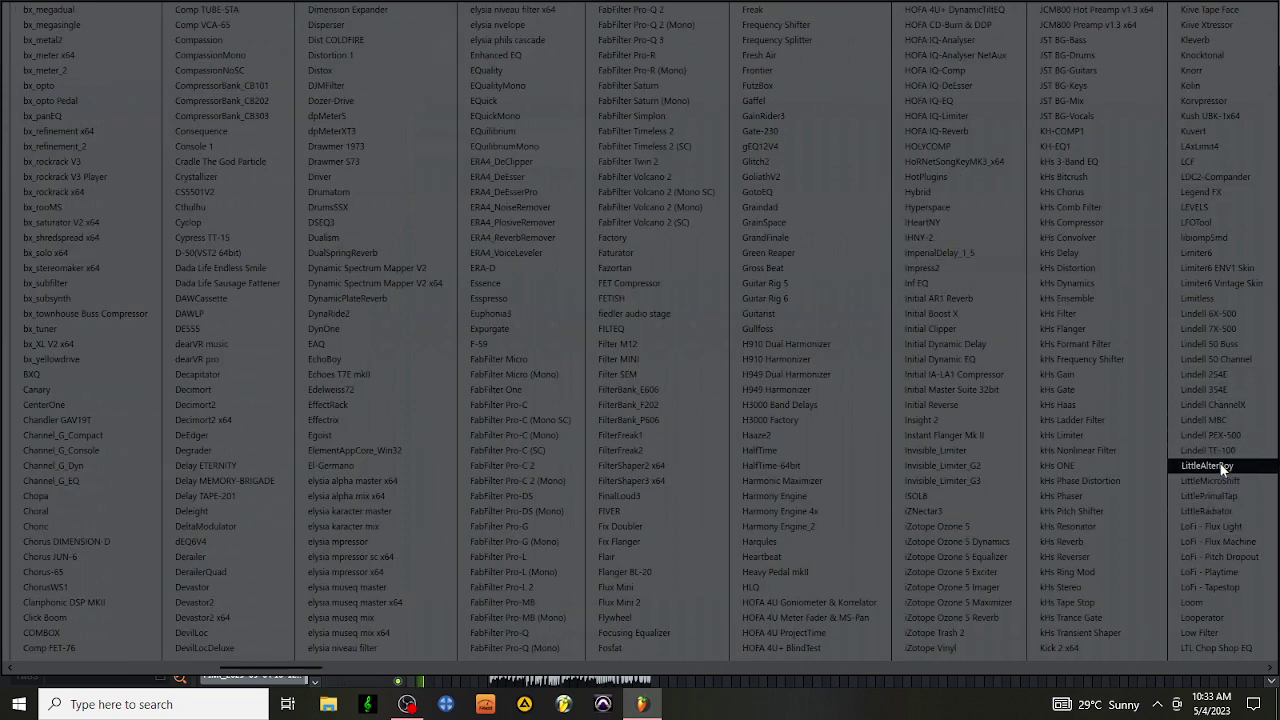
{"action": "left_click", "coordinate": [1221, 466]}
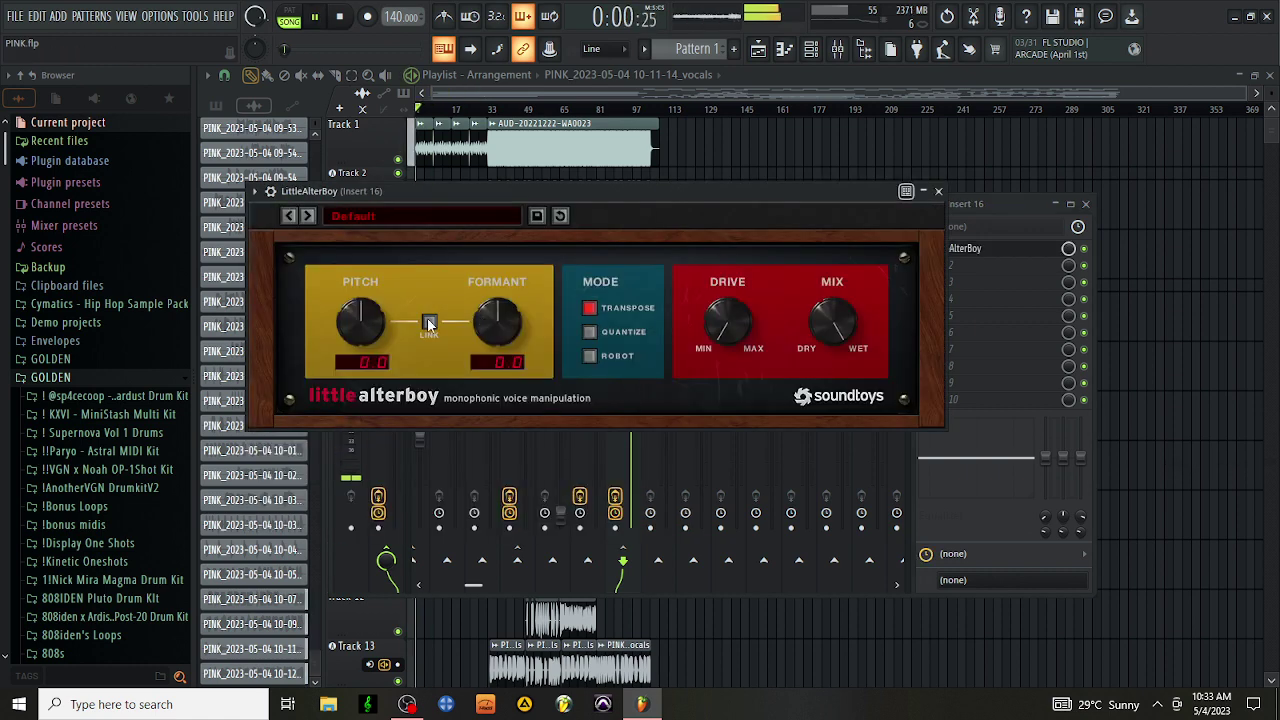
{"action": "left_click_drag", "start_coordinate": [394, 316], "coordinate": [352, 496]}
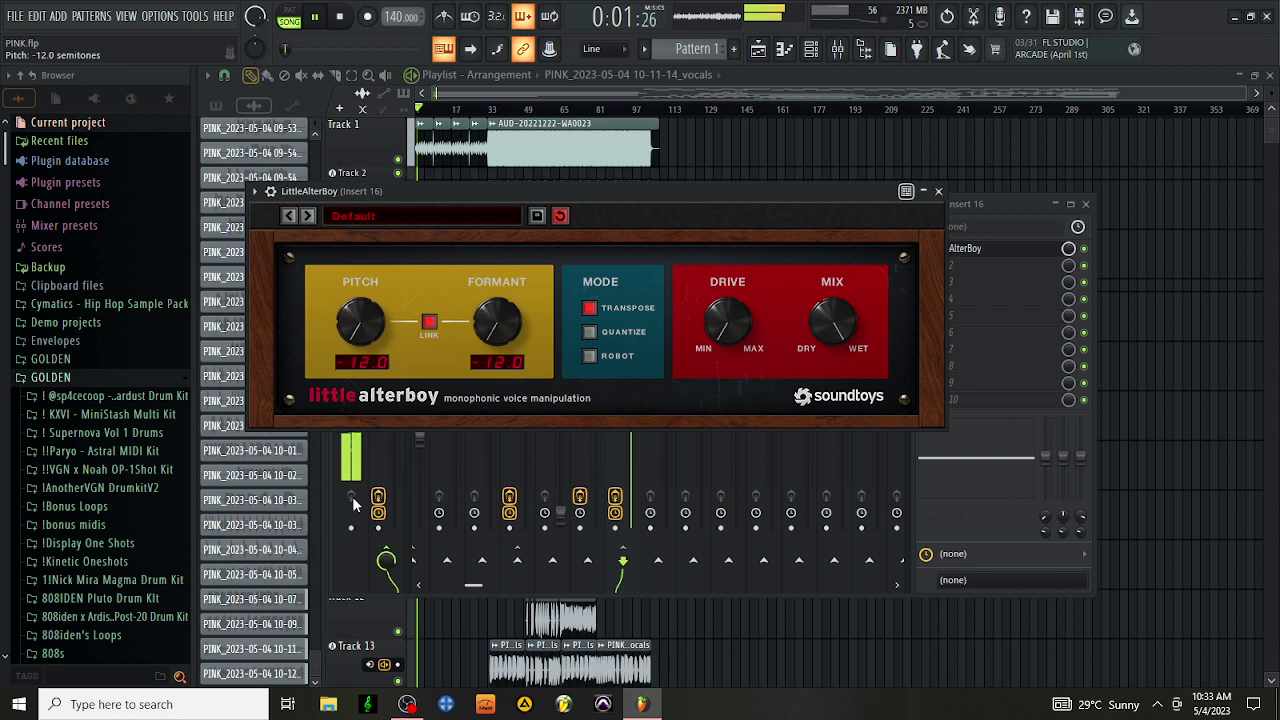
{"action": "left_click", "coordinate": [940, 192]}
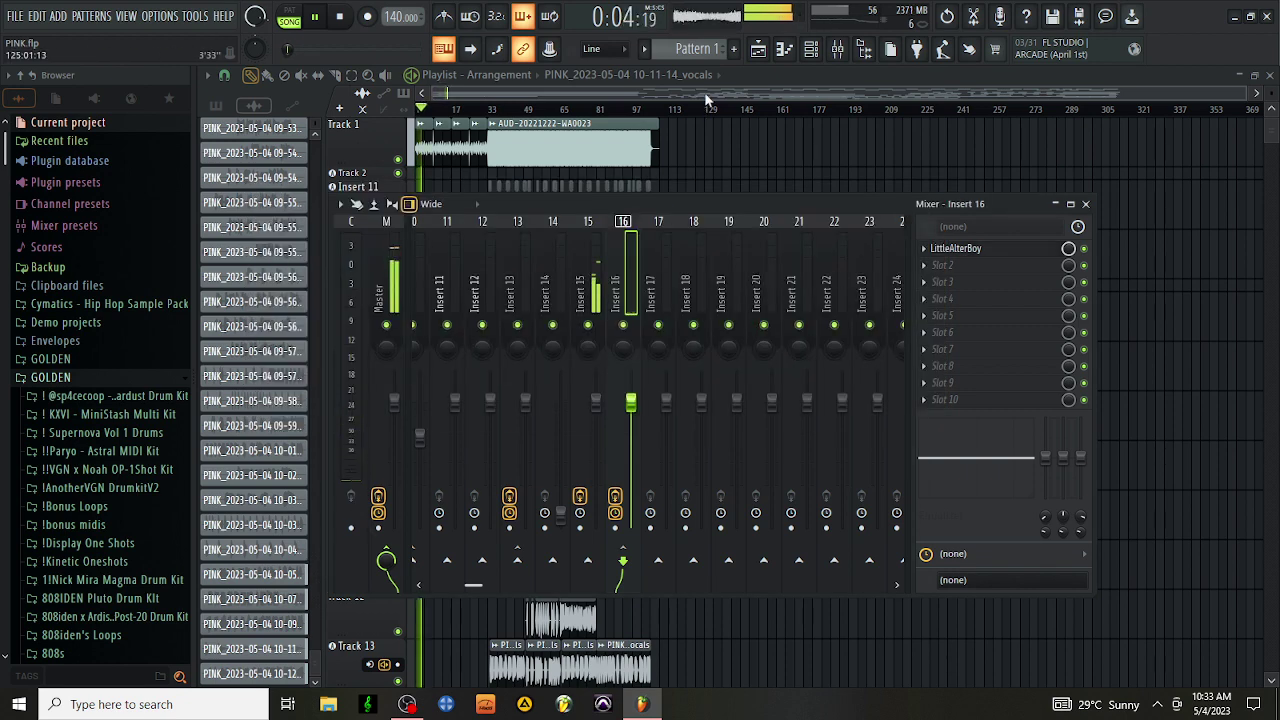
Step: Set the channel volume of the intro clip AUD-20221222-WA0023 #2 to 90% and check its mixer track
{"action": "key", "text": "F9"}
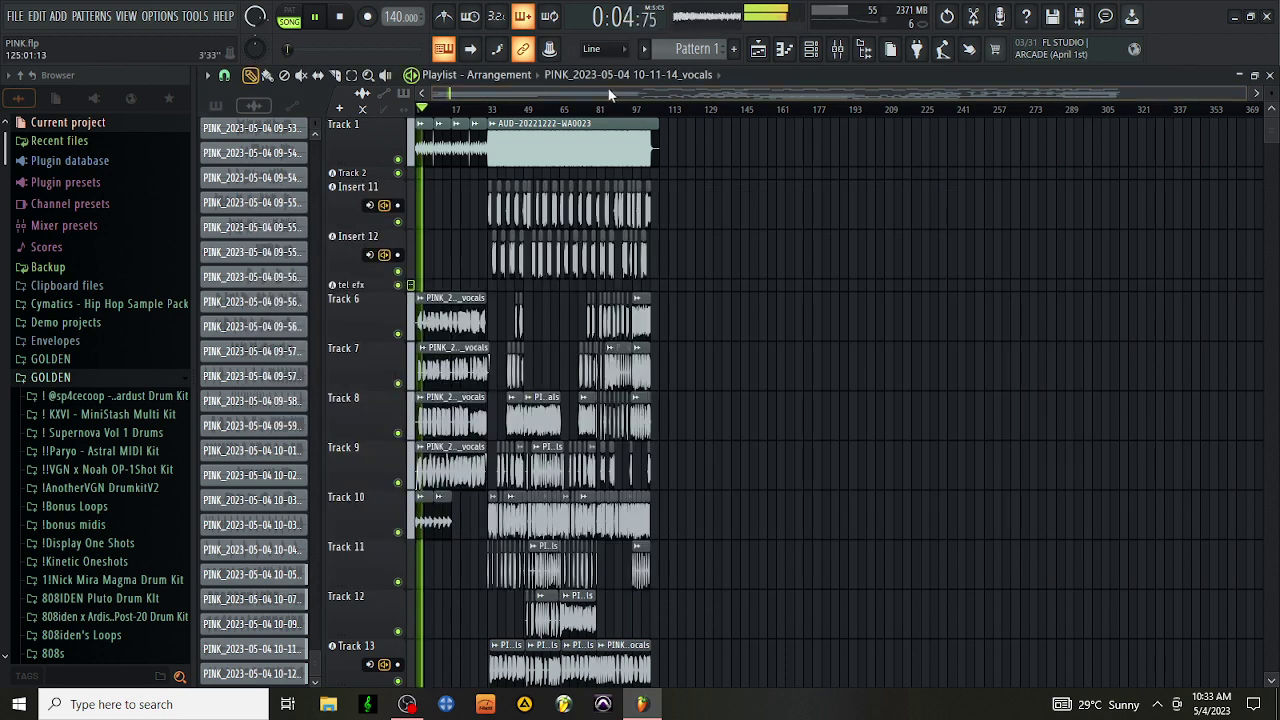
{"action": "double_click", "coordinate": [428, 146]}
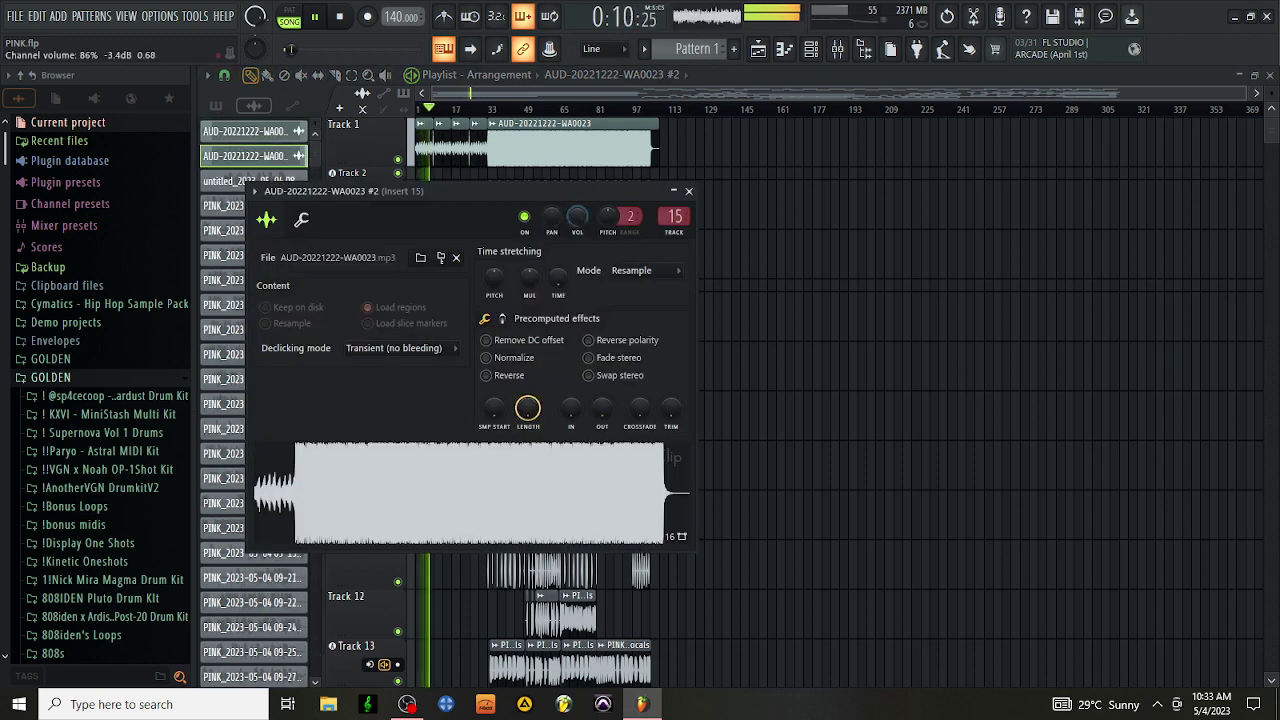
{"action": "left_click_drag", "start_coordinate": [579, 230], "coordinate": [579, 220]}
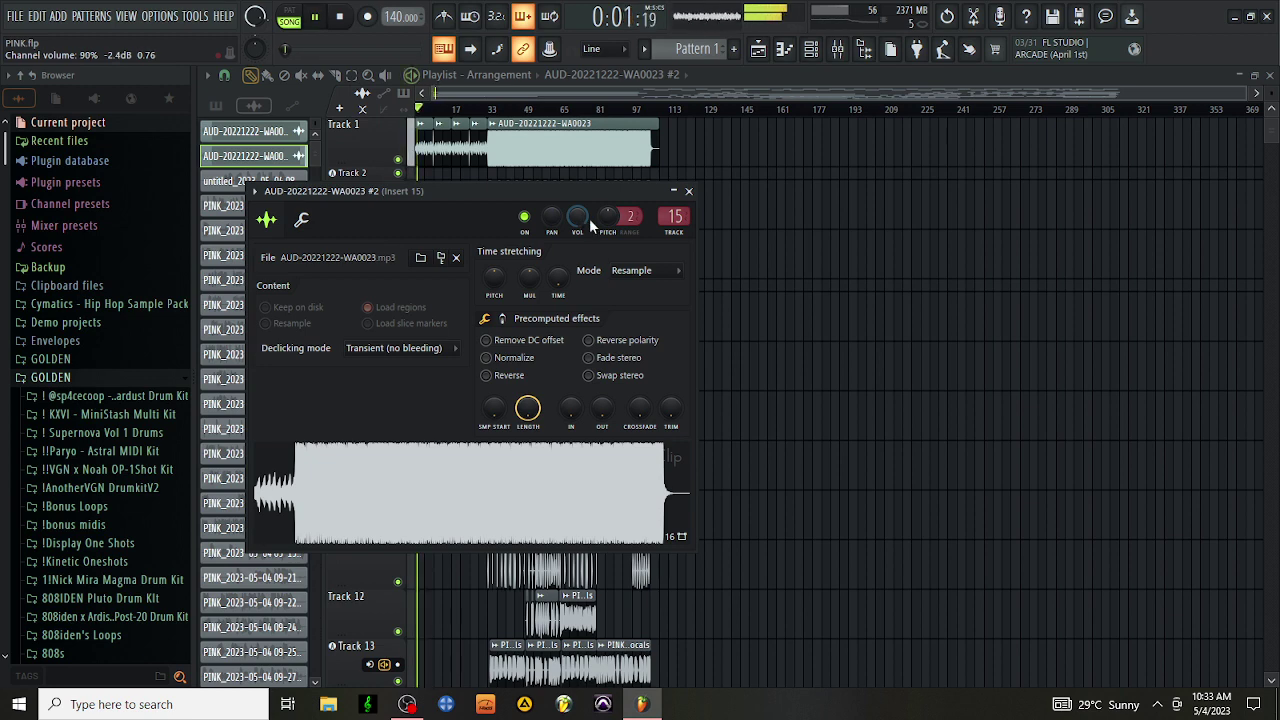
{"action": "left_click", "coordinate": [771, 96]}
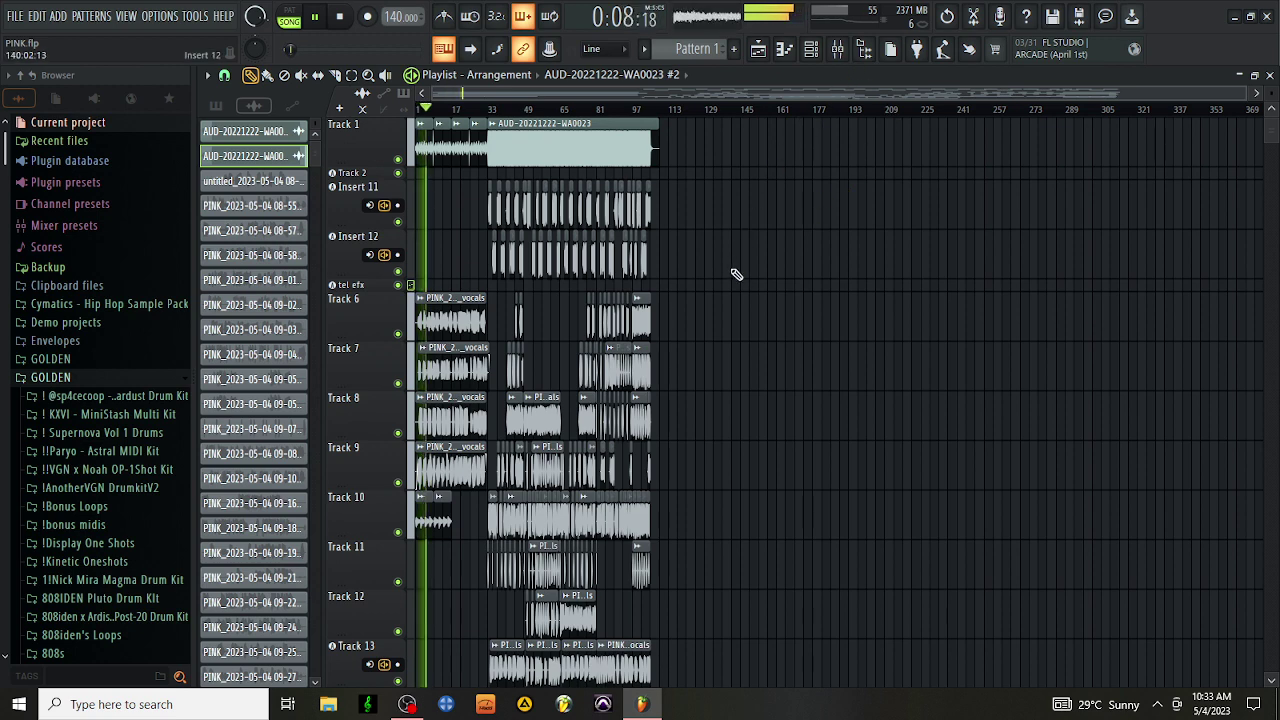
{"action": "left_click", "coordinate": [847, 52]}
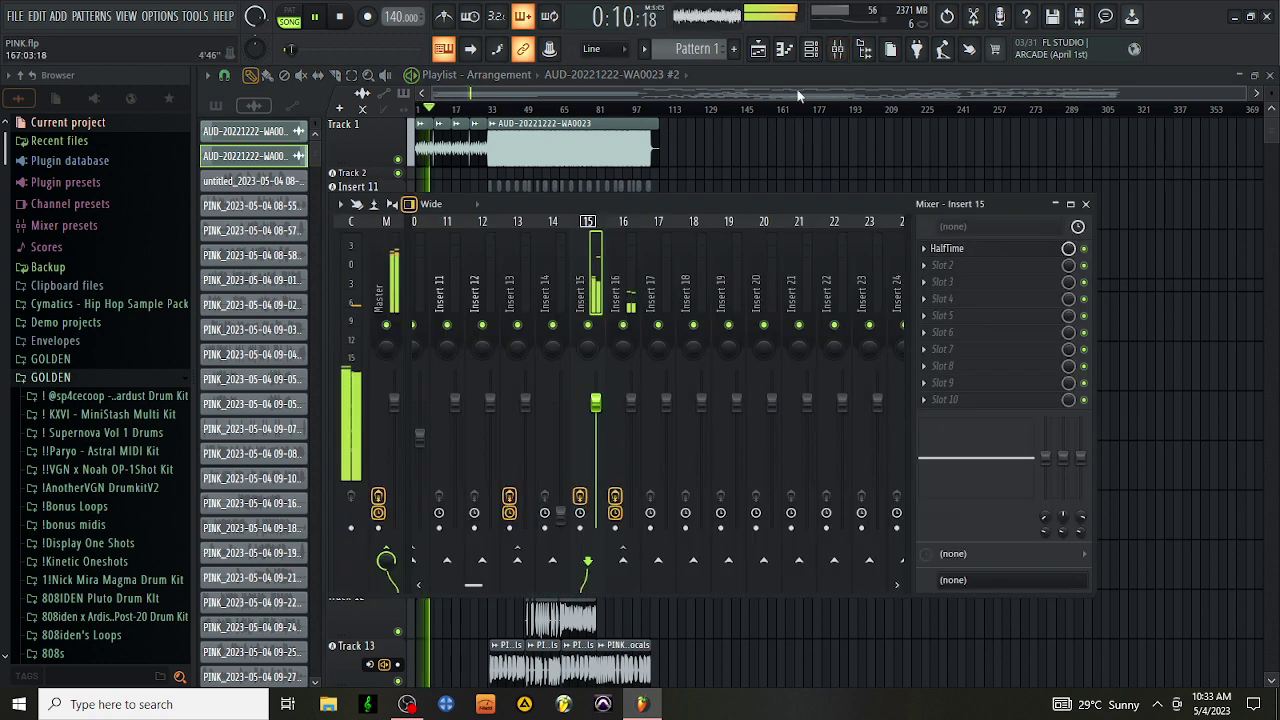
{"action": "left_click", "coordinate": [807, 82]}
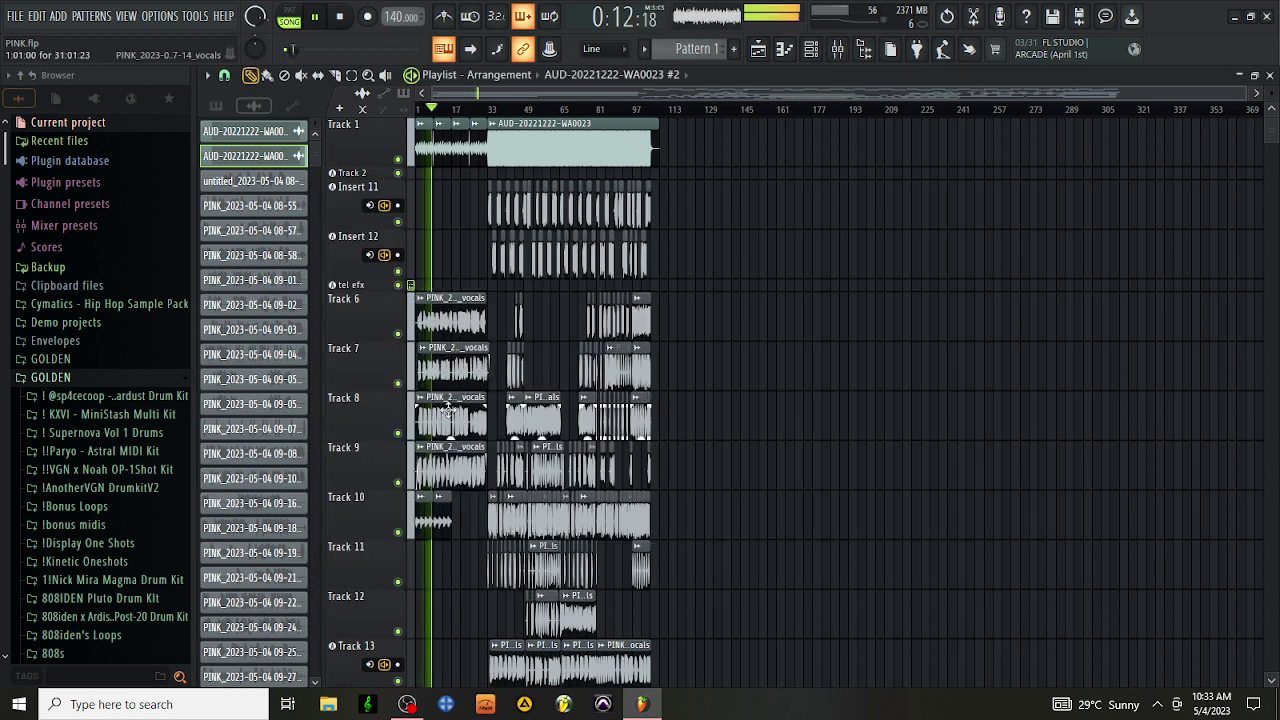
{"action": "left_click", "coordinate": [508, 388]}
{"action": "double_click", "coordinate": [507, 390]}
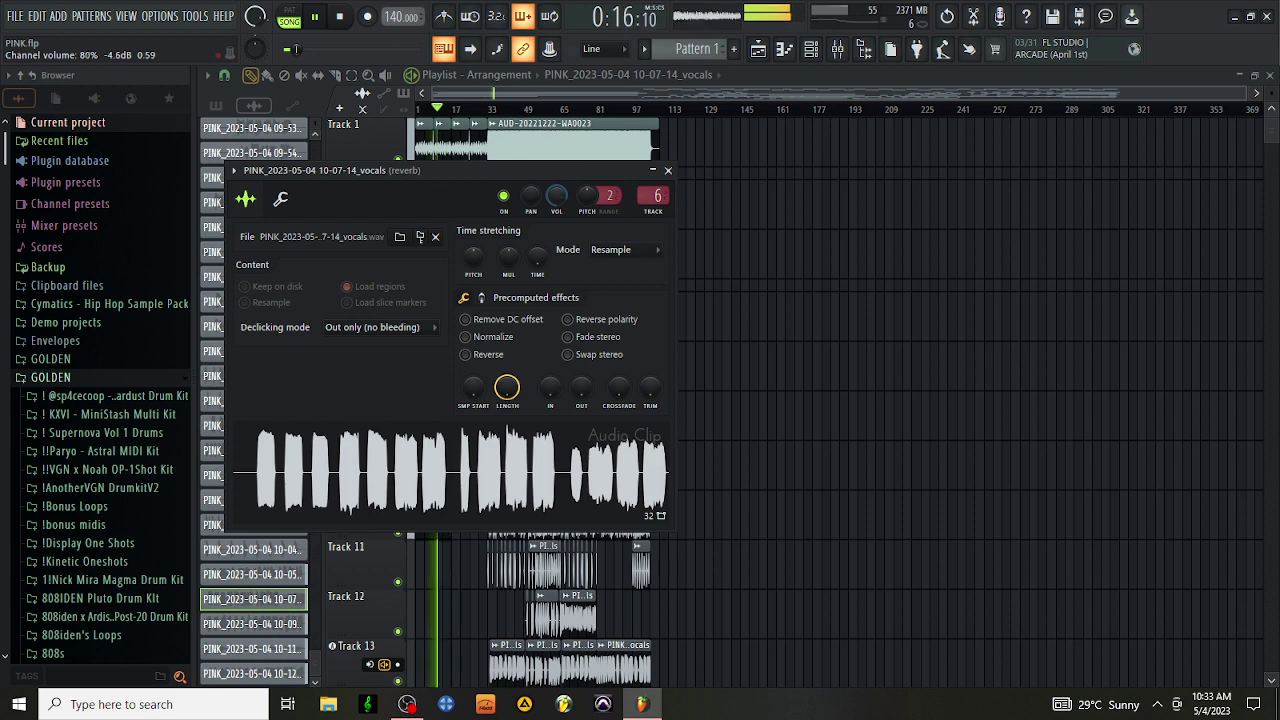
{"action": "left_click", "coordinate": [626, 90]}
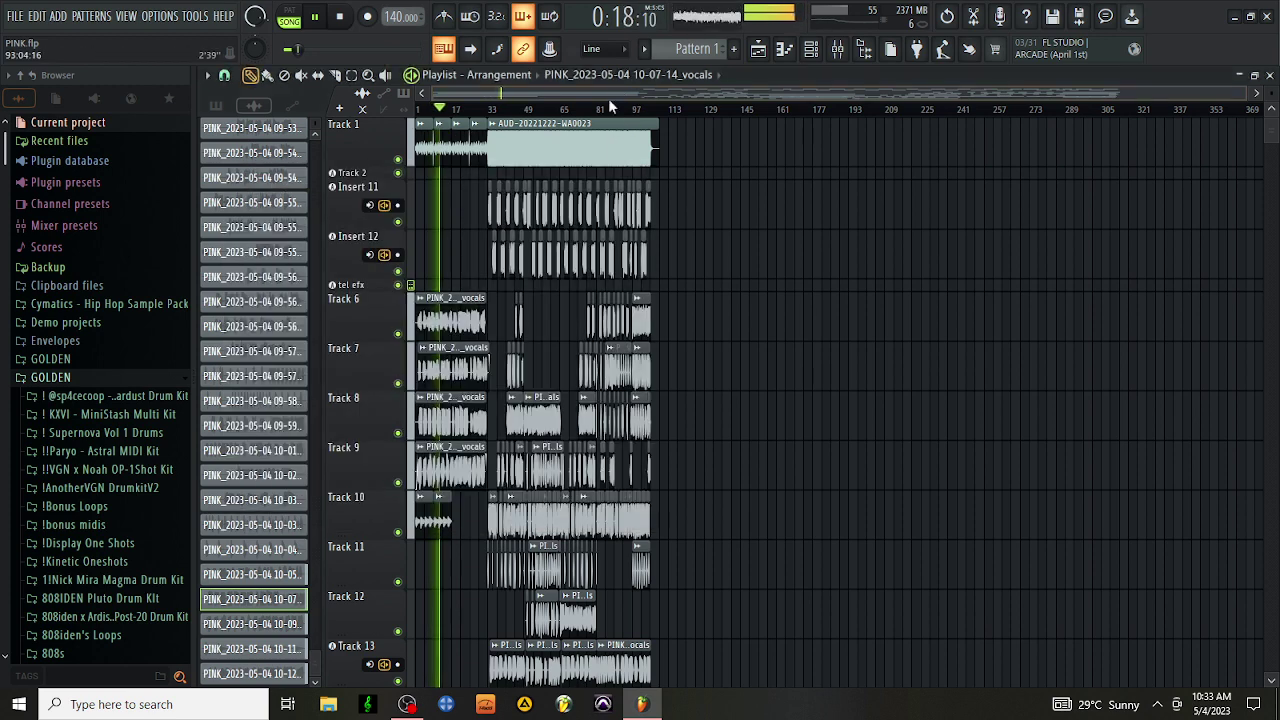
{"action": "double_click", "coordinate": [447, 466]}
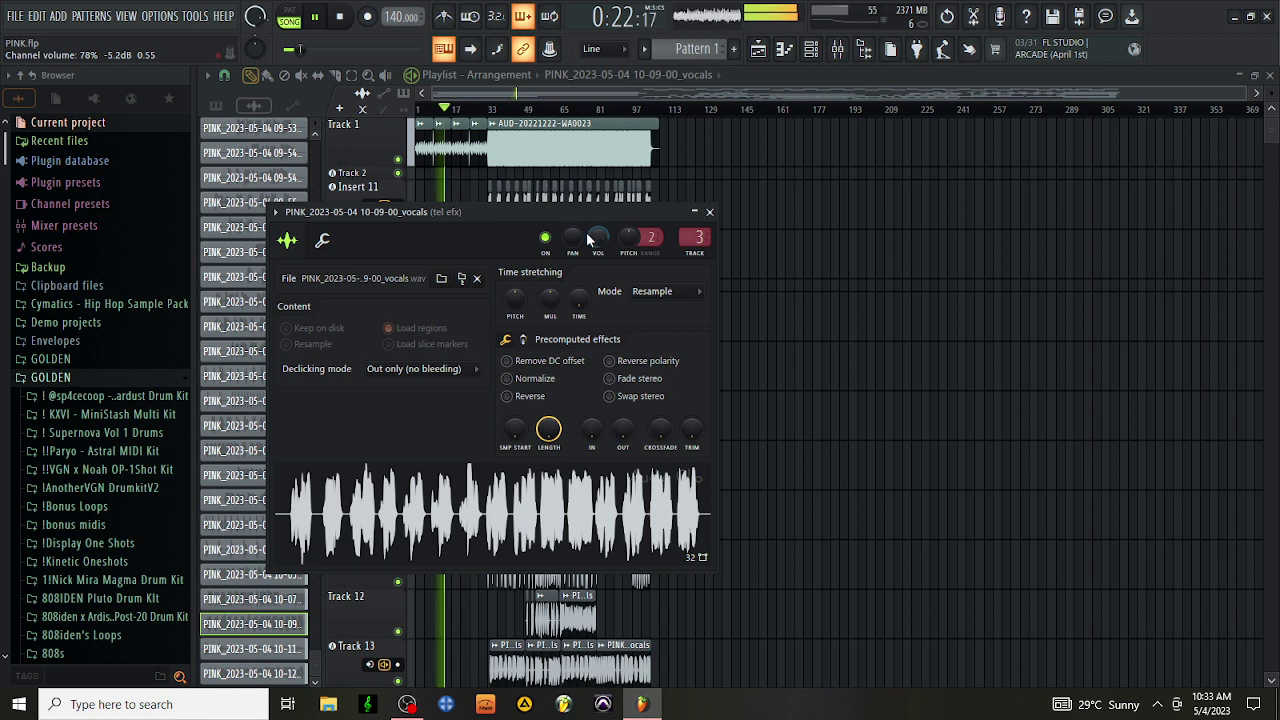
{"action": "left_click", "coordinate": [514, 177]}
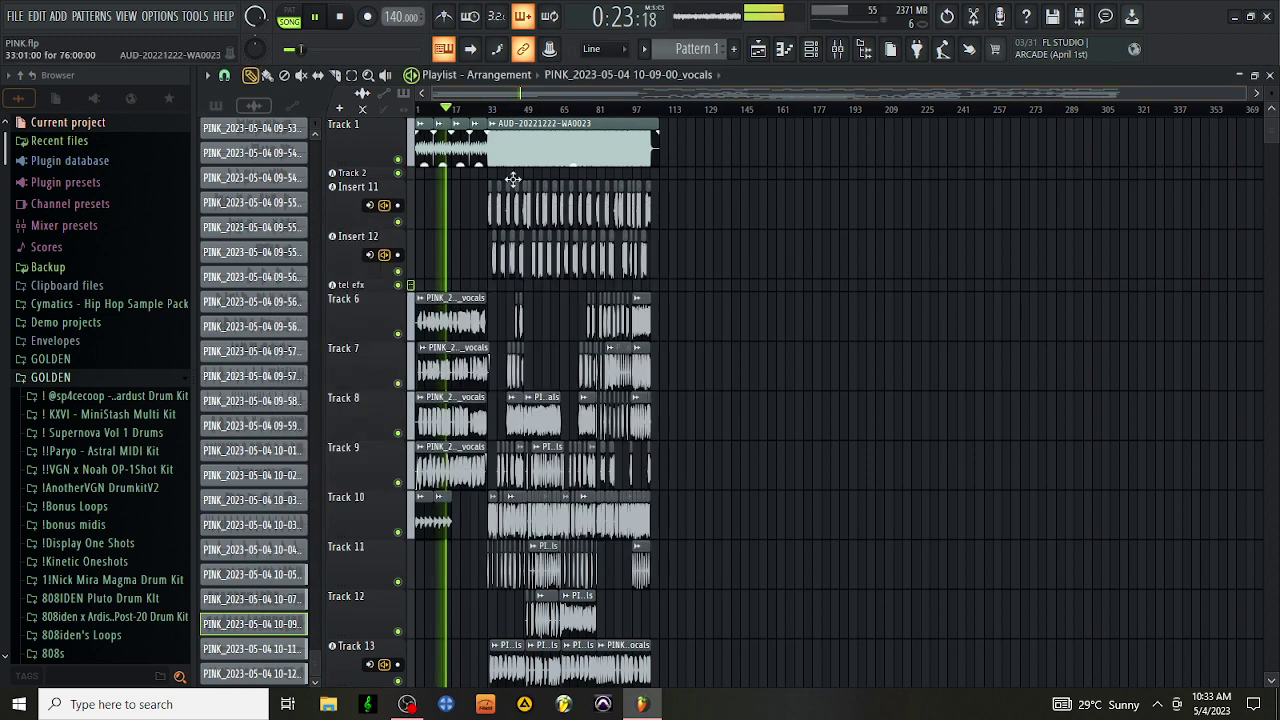
Step: Mute Track 9 and Track 7 to compare how the intro sounds without them, and unmute both
{"action": "left_click", "coordinate": [399, 482]}
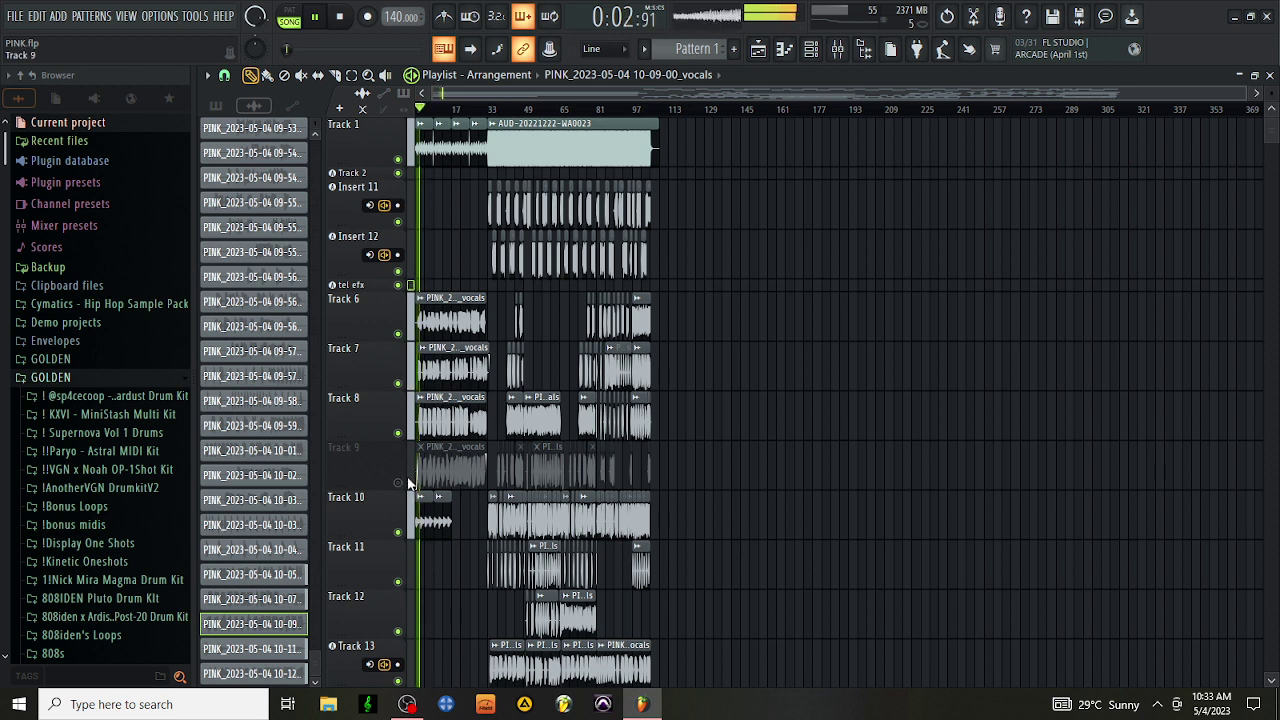
{"action": "left_click", "coordinate": [398, 383]}
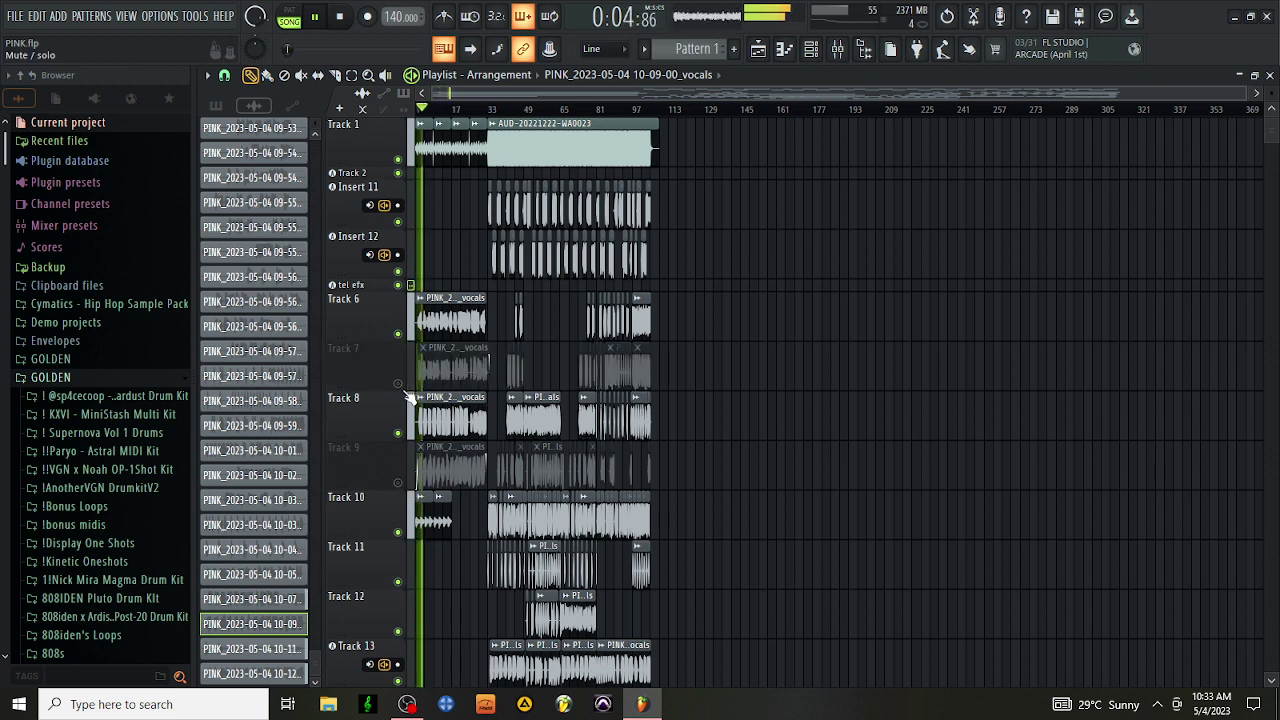
{"action": "left_click", "coordinate": [398, 482]}
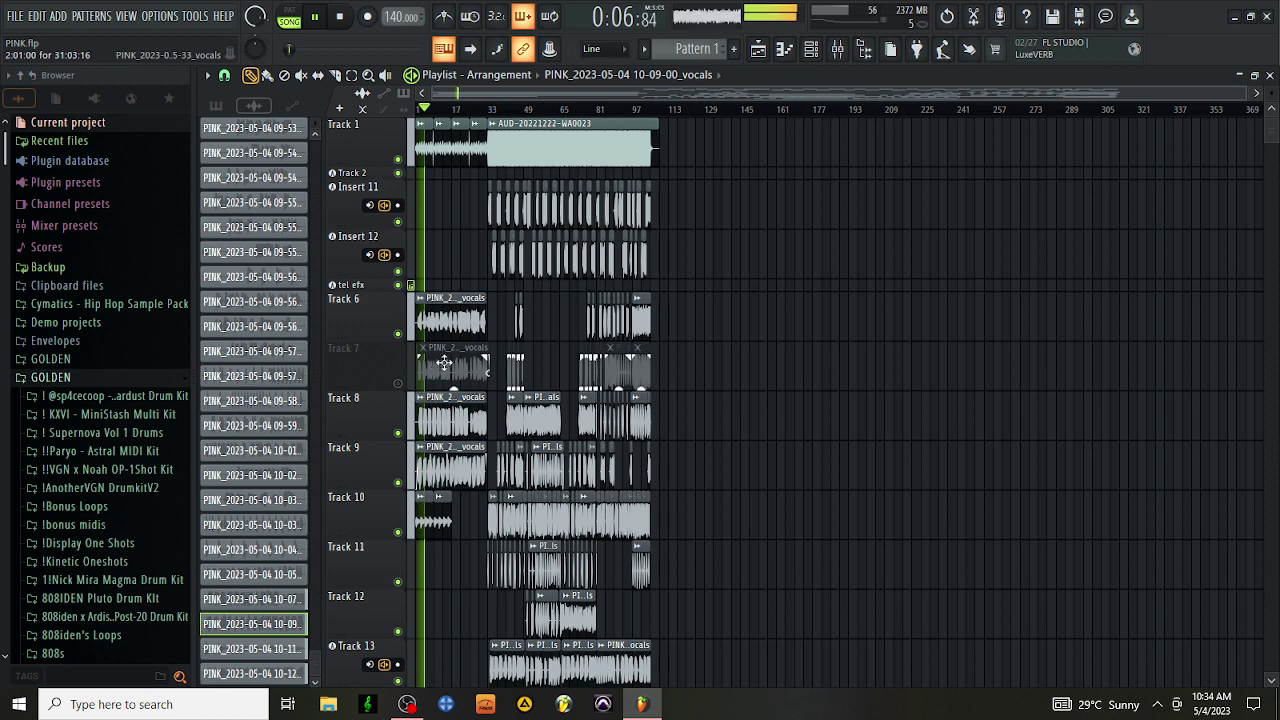
{"action": "left_click", "coordinate": [398, 383]}
{"action": "double_click", "coordinate": [445, 372]}
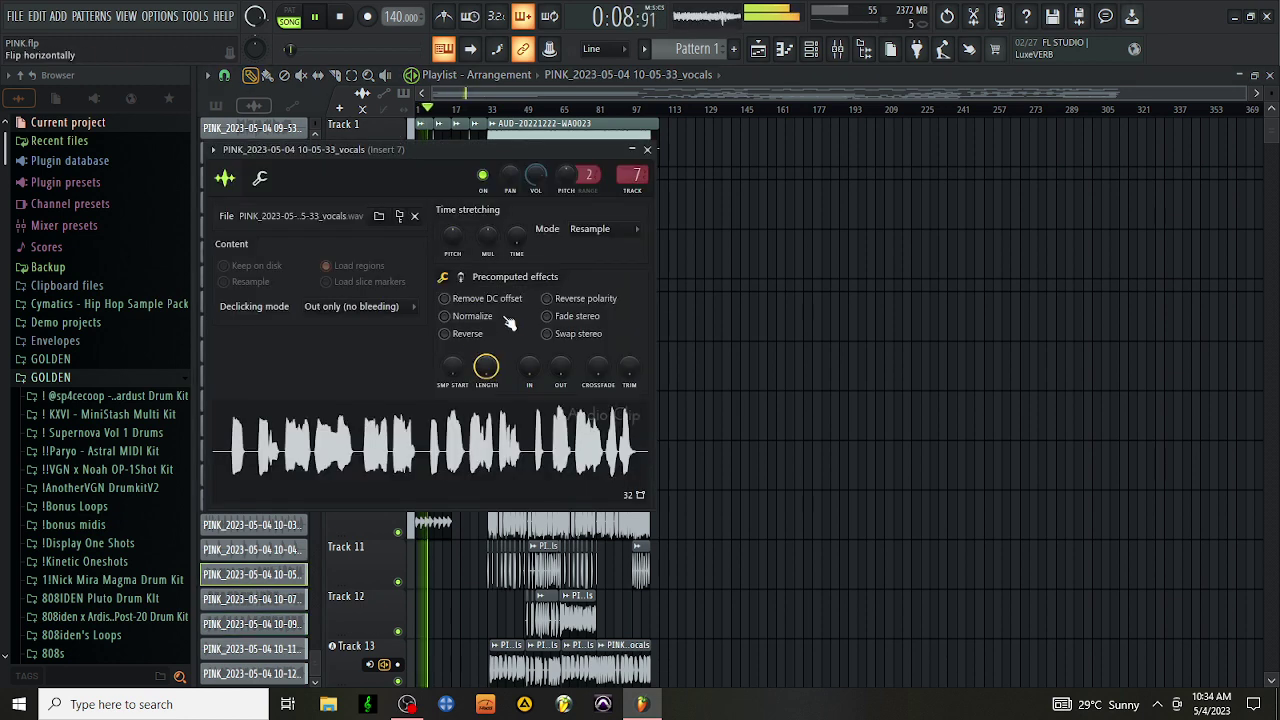
{"action": "scroll", "coordinate": [537, 180], "scroll_direction": "down", "scroll_amount": 1}
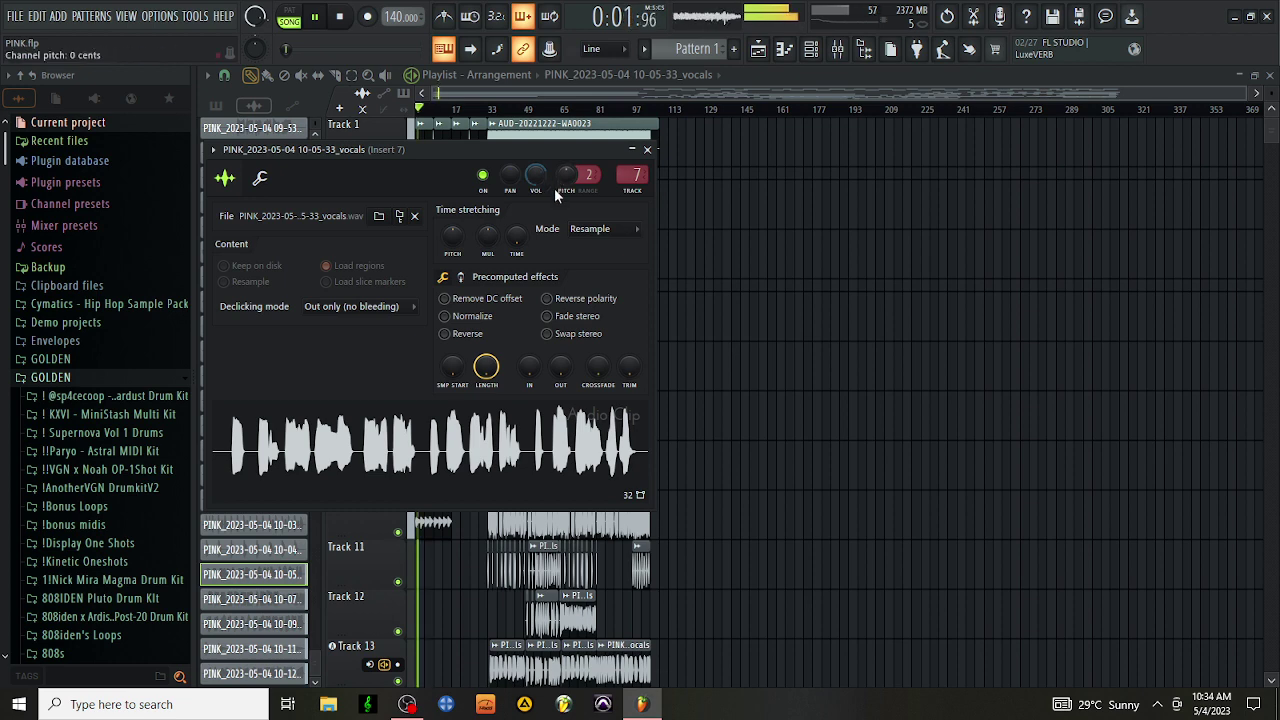
{"action": "left_click", "coordinate": [629, 98]}
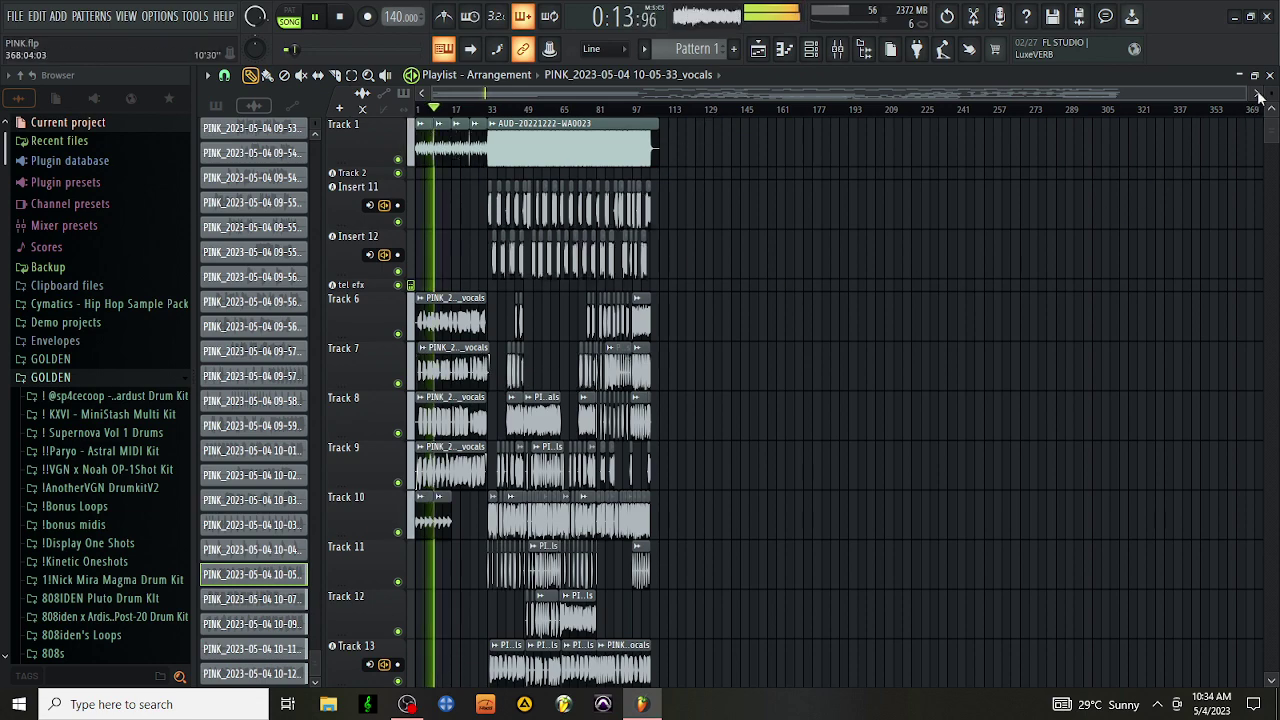
Step: Add a short fade-in to the start of the intro vocal clips on Track 6 and Track 8
{"action": "left_click_drag", "start_coordinate": [1243, 92], "coordinate": [1128, 131]}
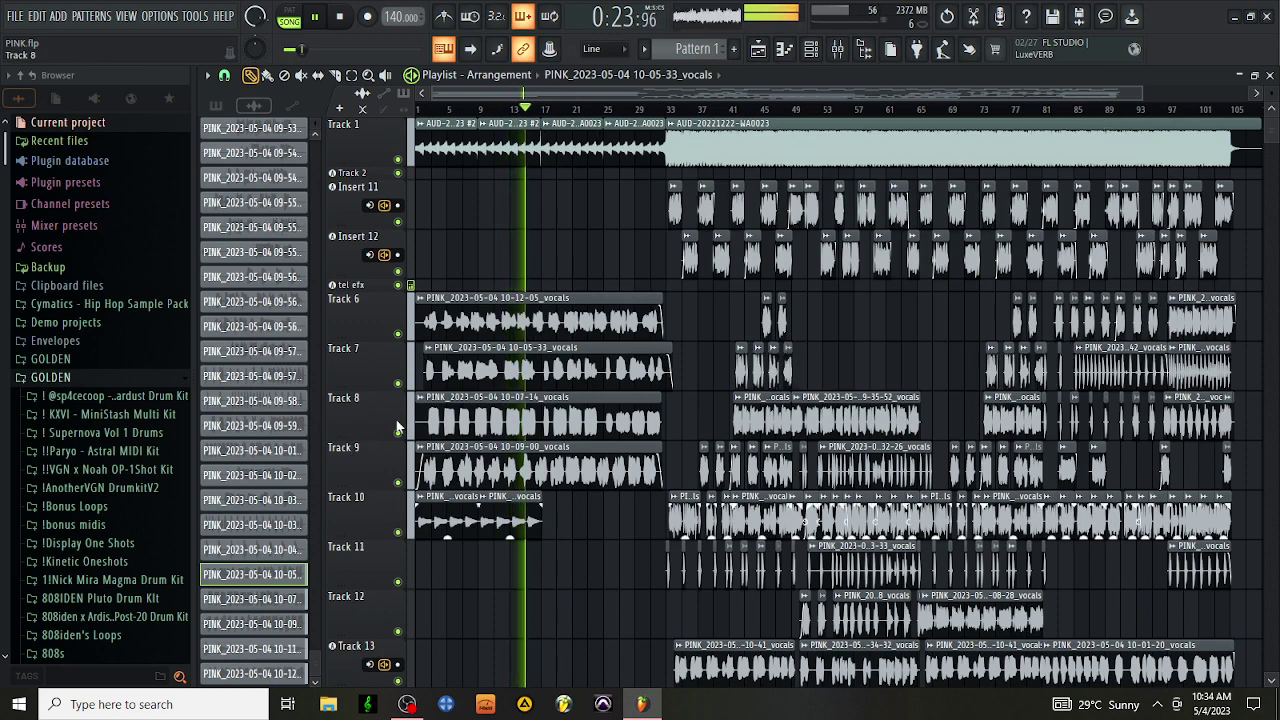
{"action": "left_click_drag", "start_coordinate": [422, 408], "coordinate": [435, 413]}
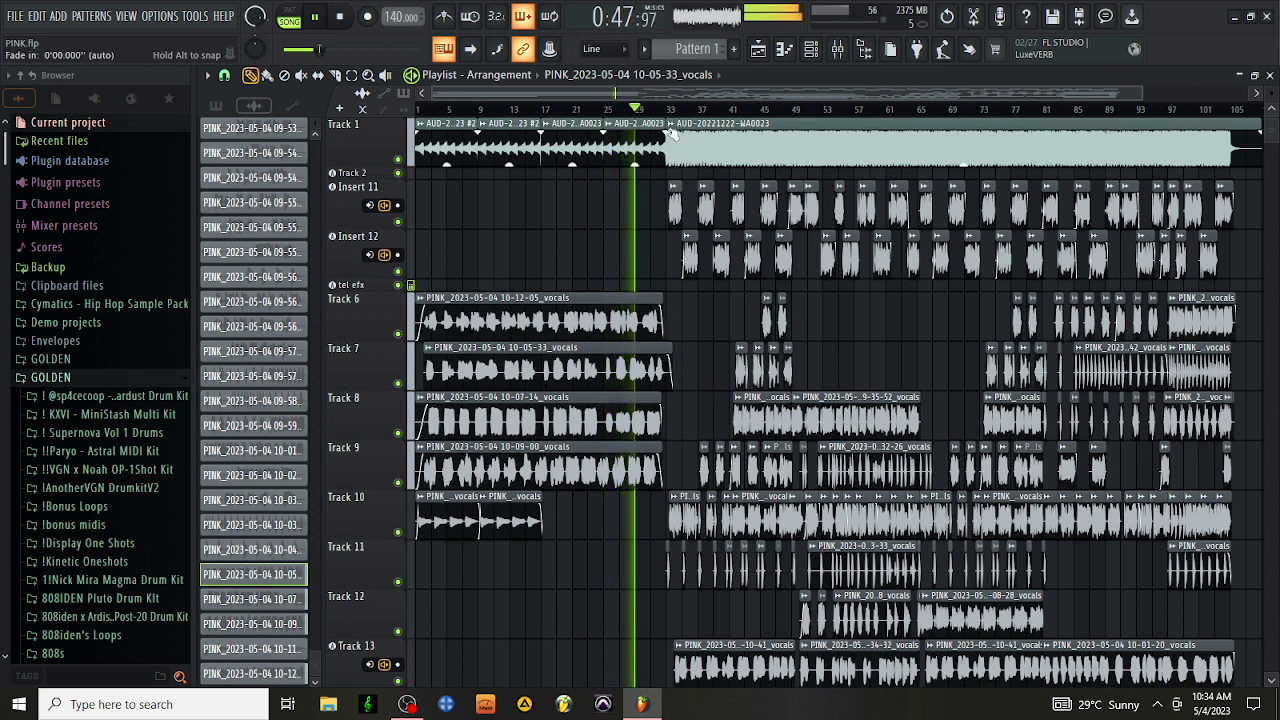
Step: Try trimming the end of the last intro clip on Track 1 just before bar 33, and replay the transition
{"action": "left_click_drag", "start_coordinate": [665, 126], "coordinate": [658, 128]}
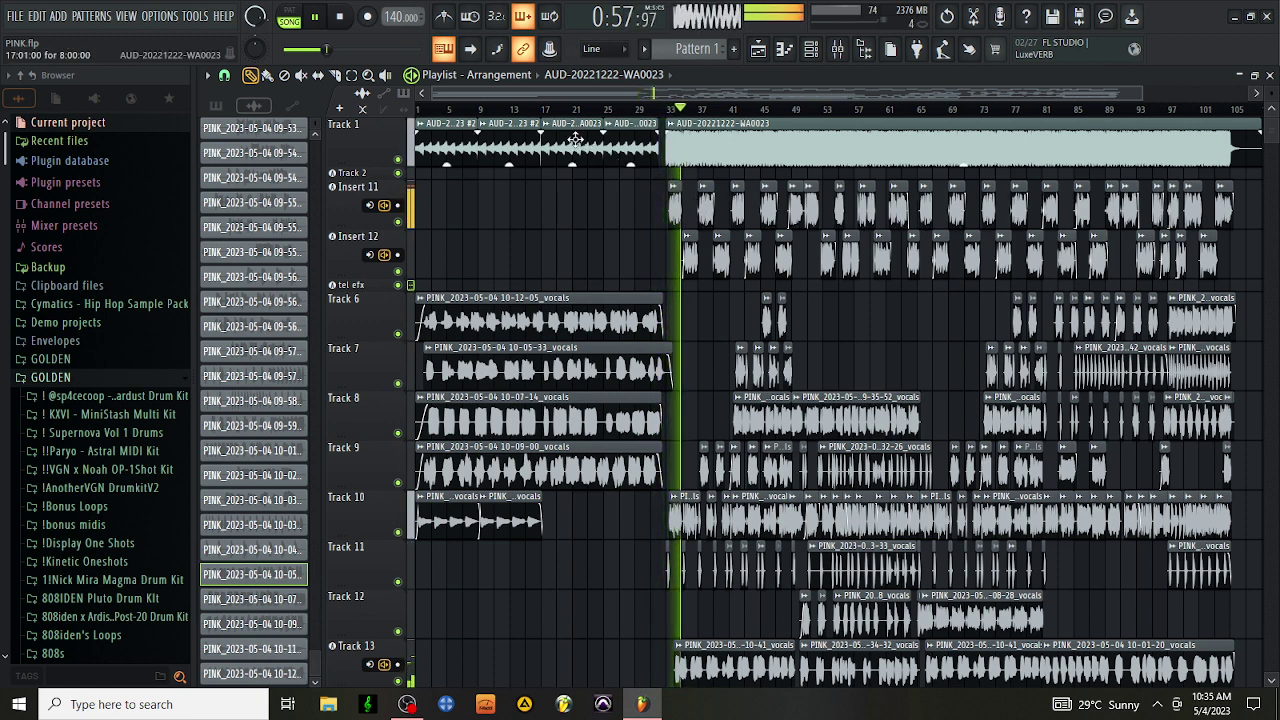
{"action": "left_click", "coordinate": [651, 109]}
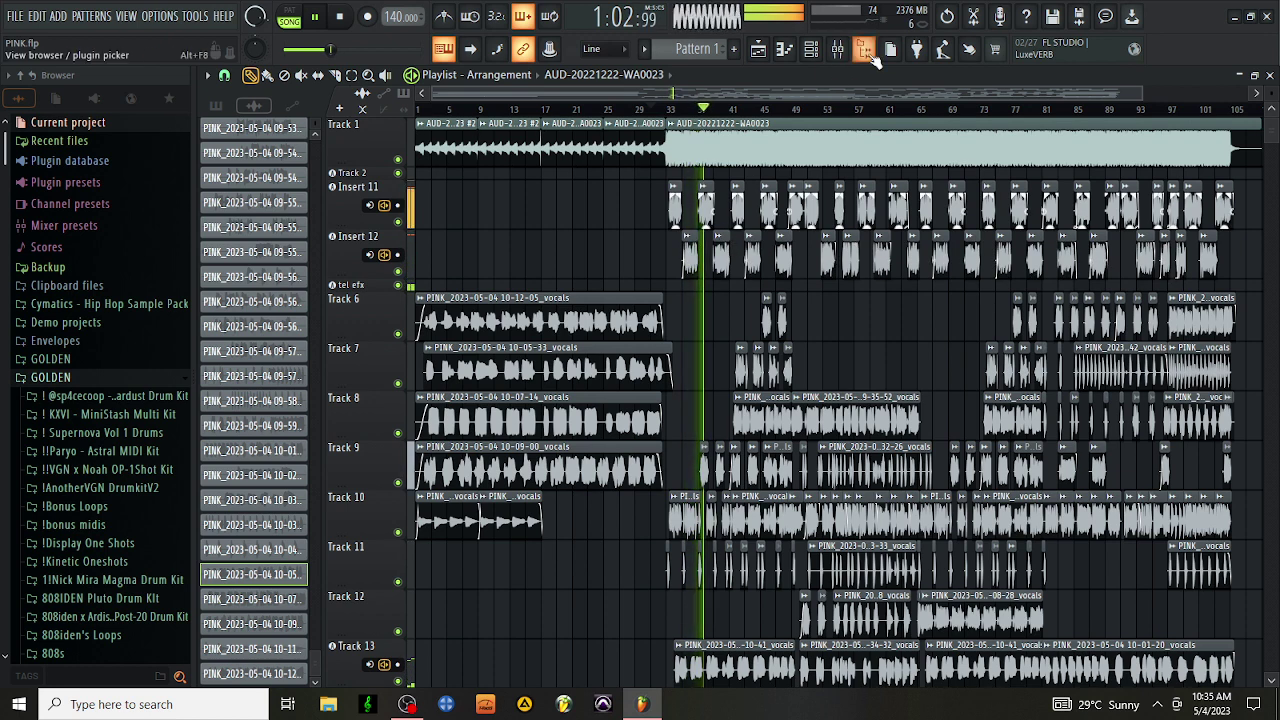
Step: Save the project and check the track levels in the mixer during playback before closing it
{"action": "left_click", "coordinate": [811, 49]}
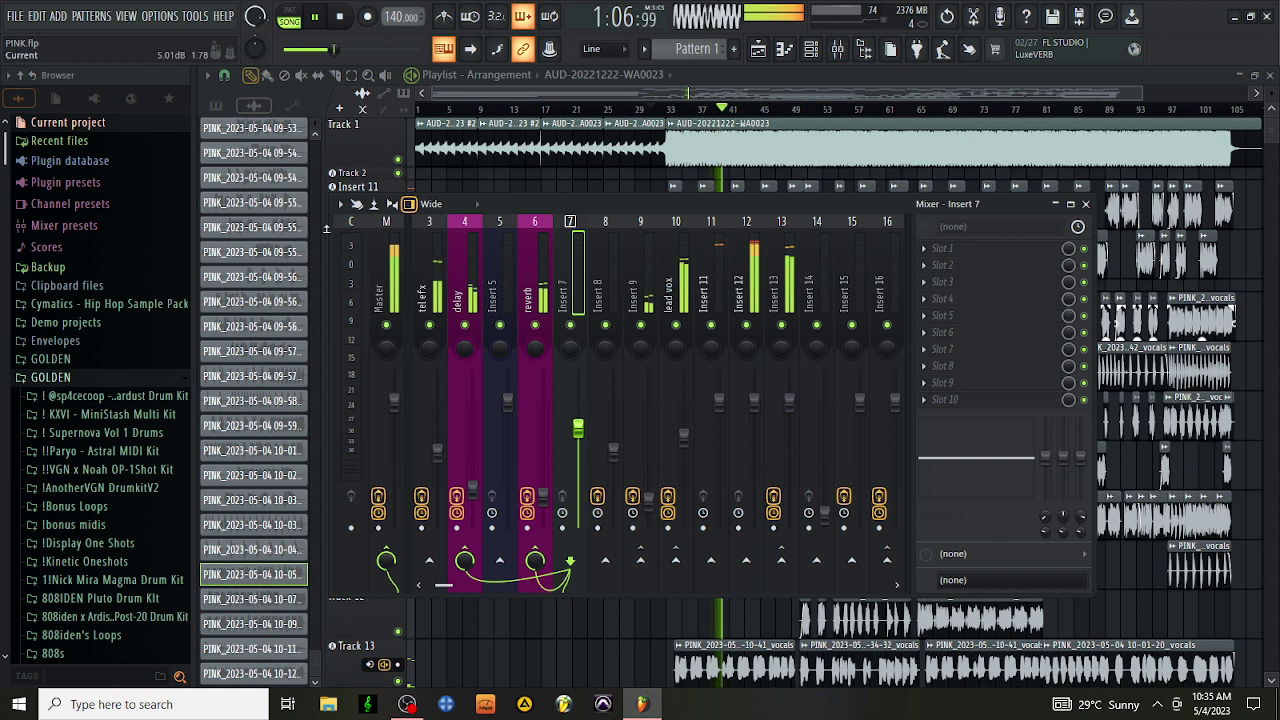
{"action": "left_click", "coordinate": [15, 16]}
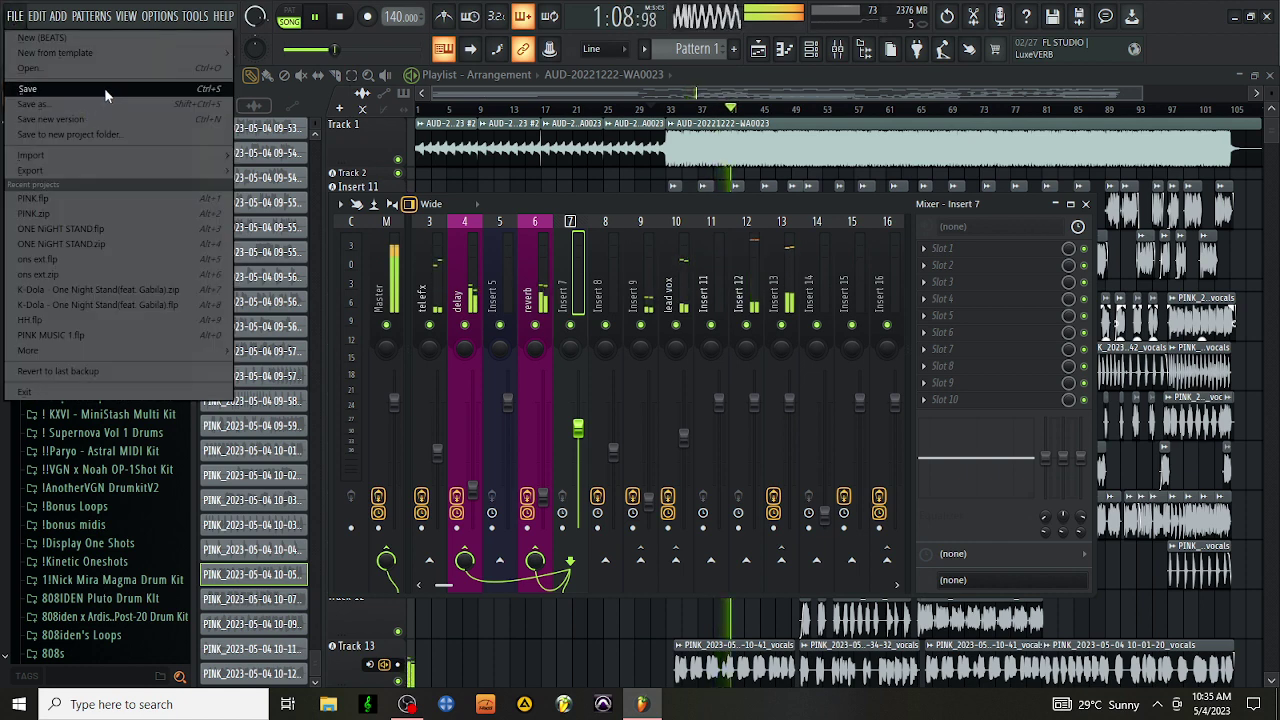
{"action": "left_click", "coordinate": [106, 92]}
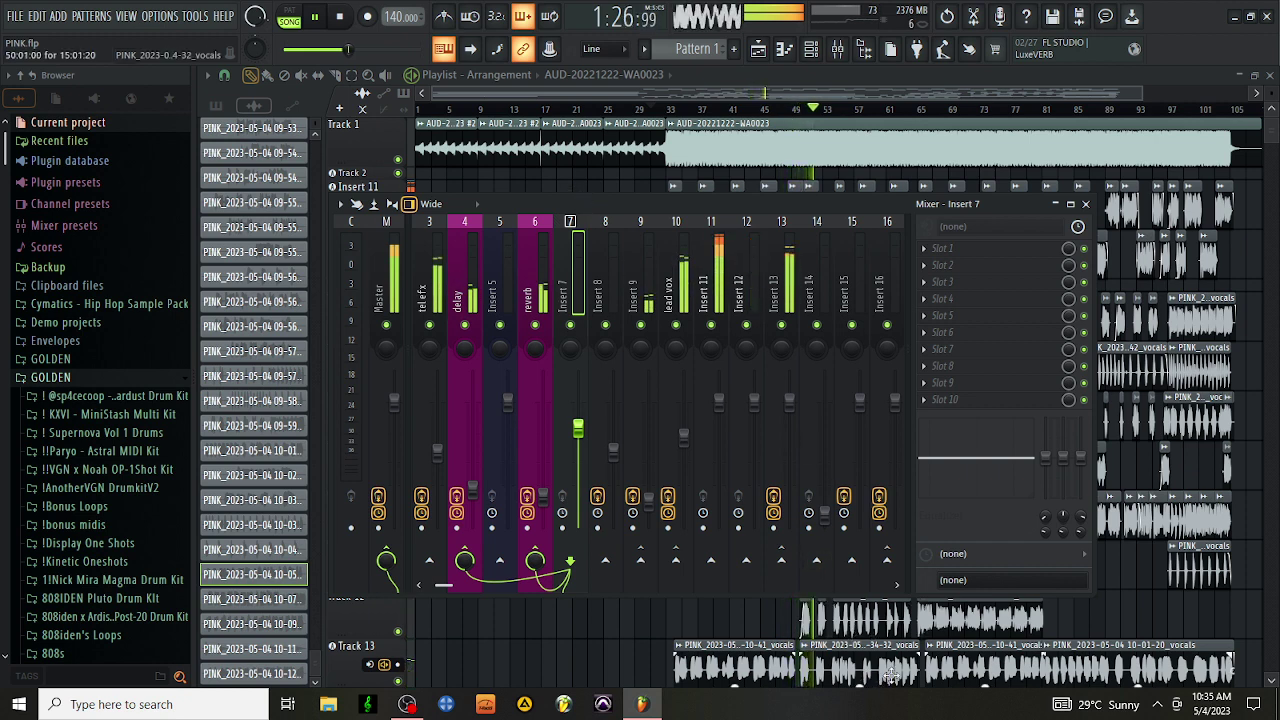
{"action": "key", "text": "F9"}
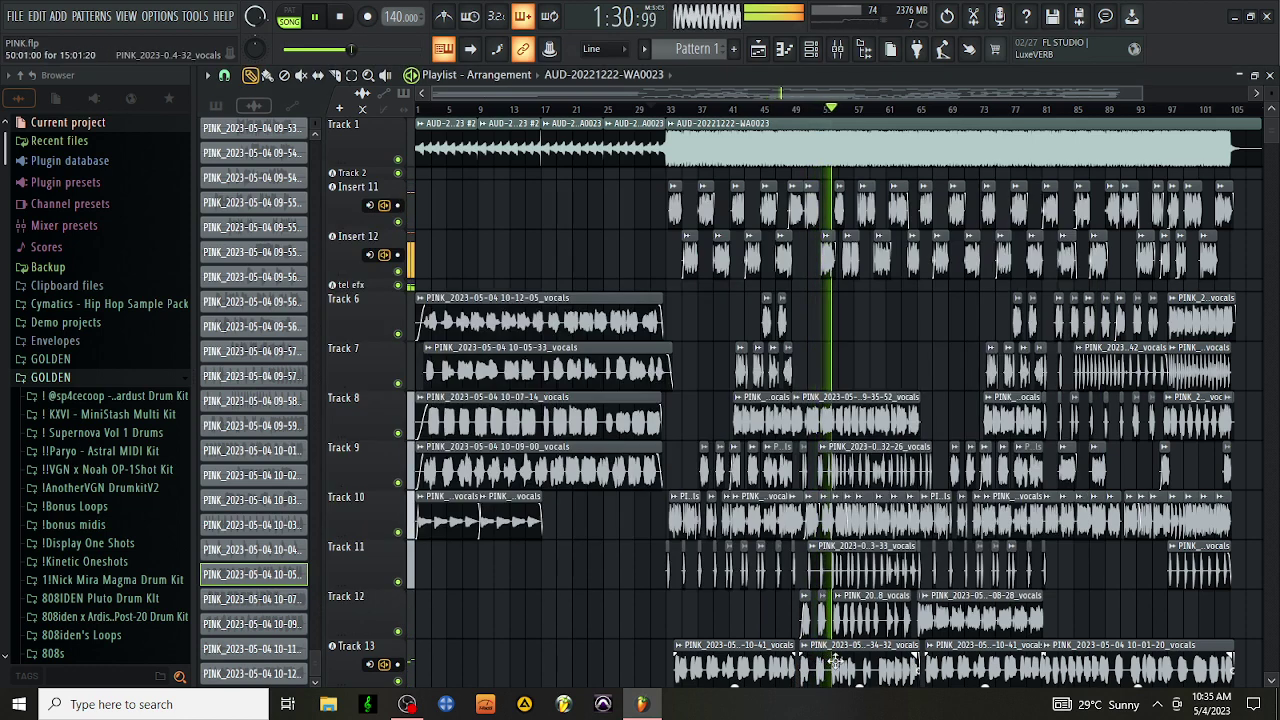
Step: Set the channel volume of the 10-01-20 and 09-10-41 vocals clips on Track 13 to 80% and save the project
{"action": "double_click", "coordinate": [886, 672]}
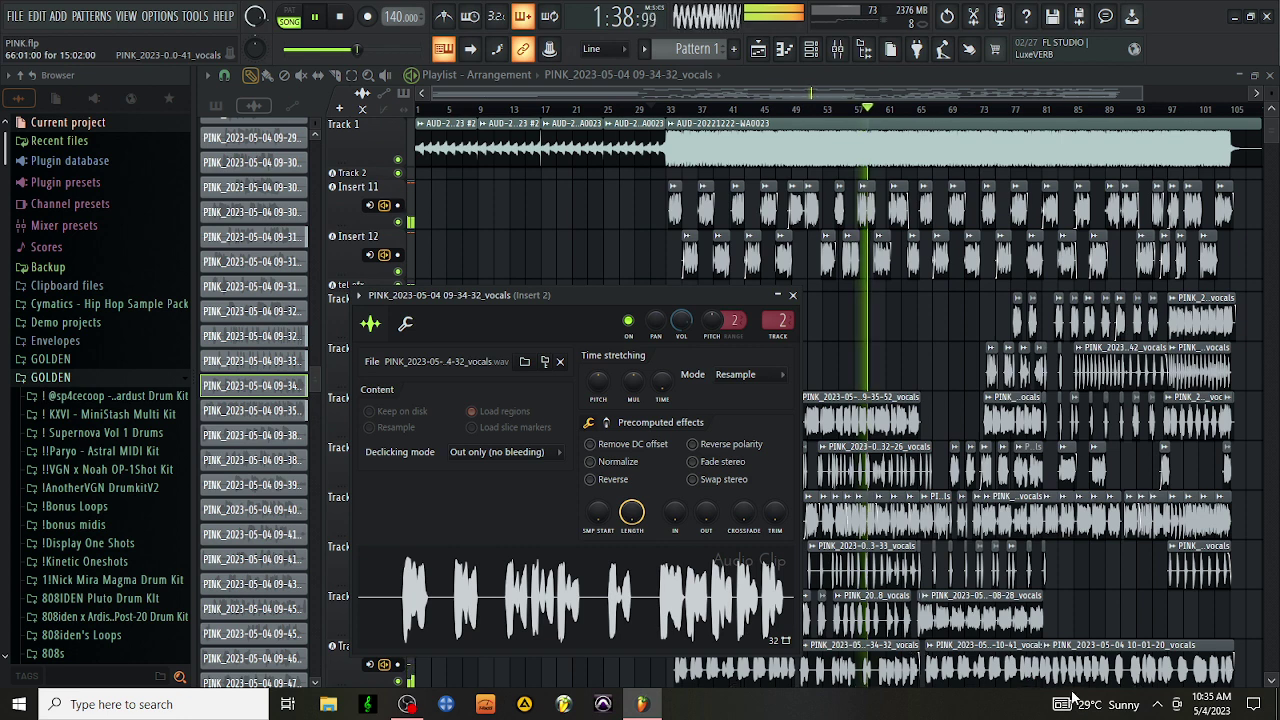
{"action": "double_click", "coordinate": [1077, 666]}
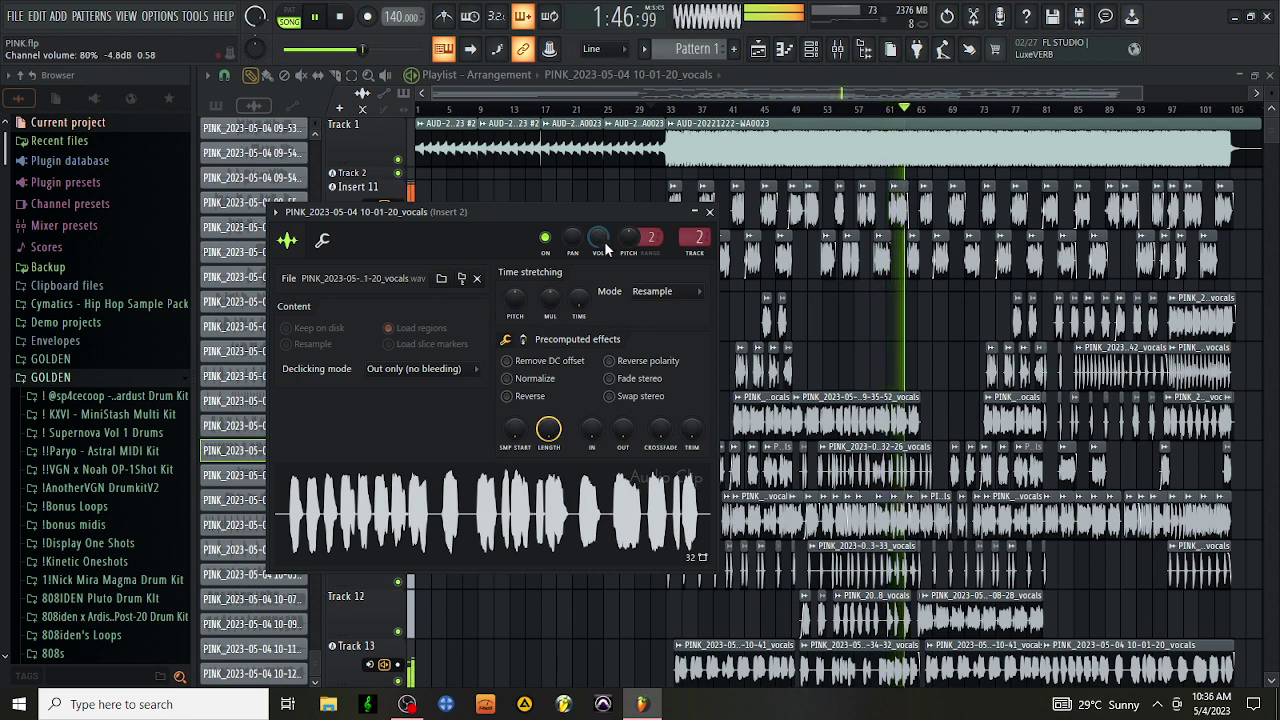
{"action": "double_click", "coordinate": [581, 387]}
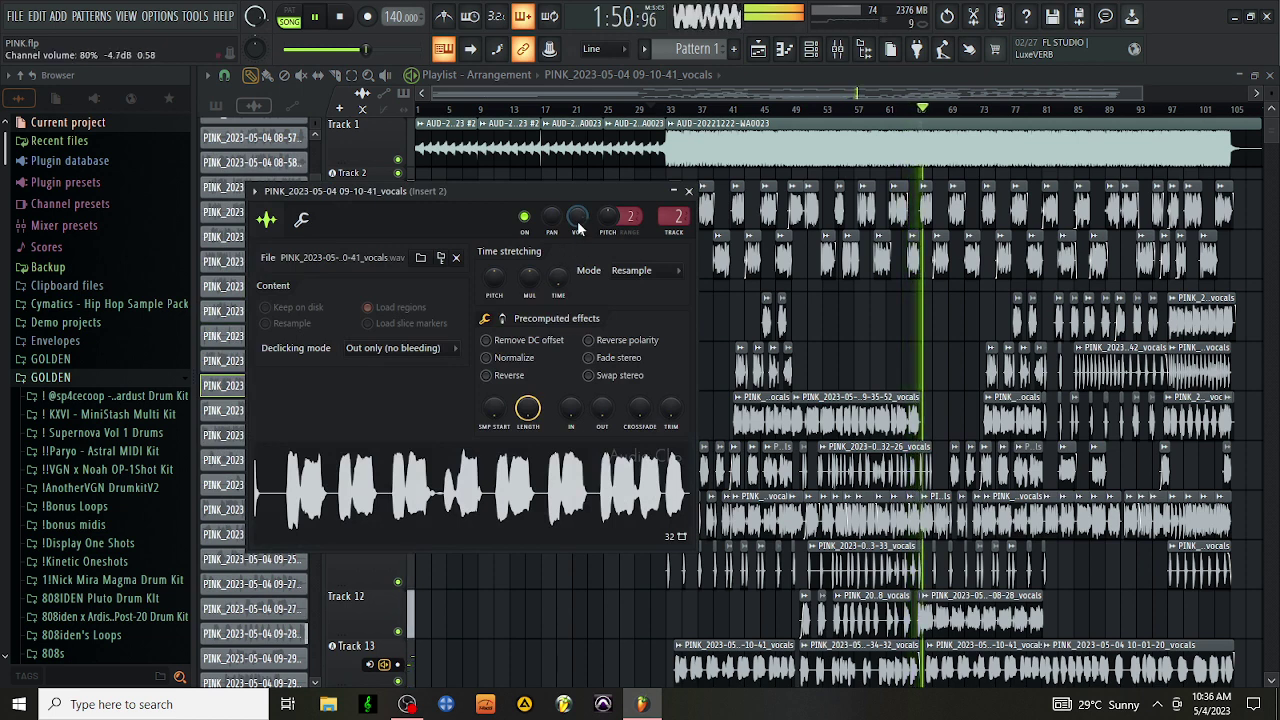
{"action": "left_click", "coordinate": [688, 190]}
{"action": "left_click", "coordinate": [15, 17]}
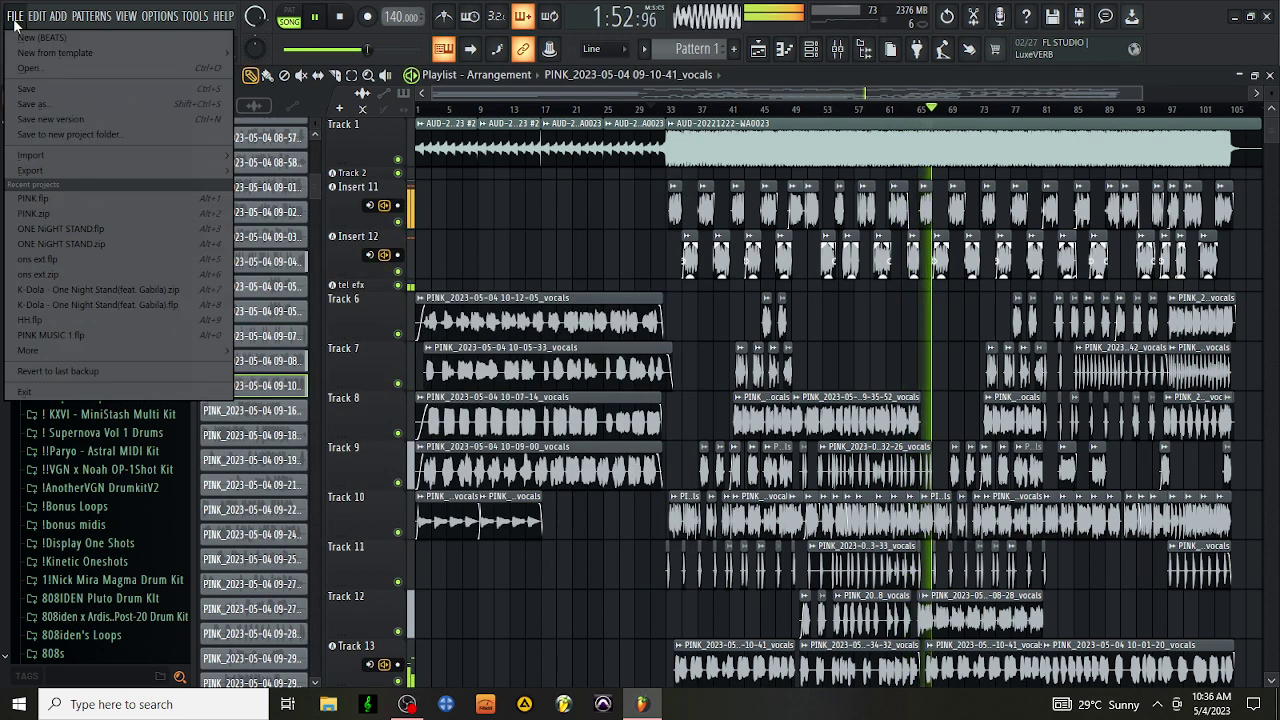
{"action": "left_click", "coordinate": [62, 83]}
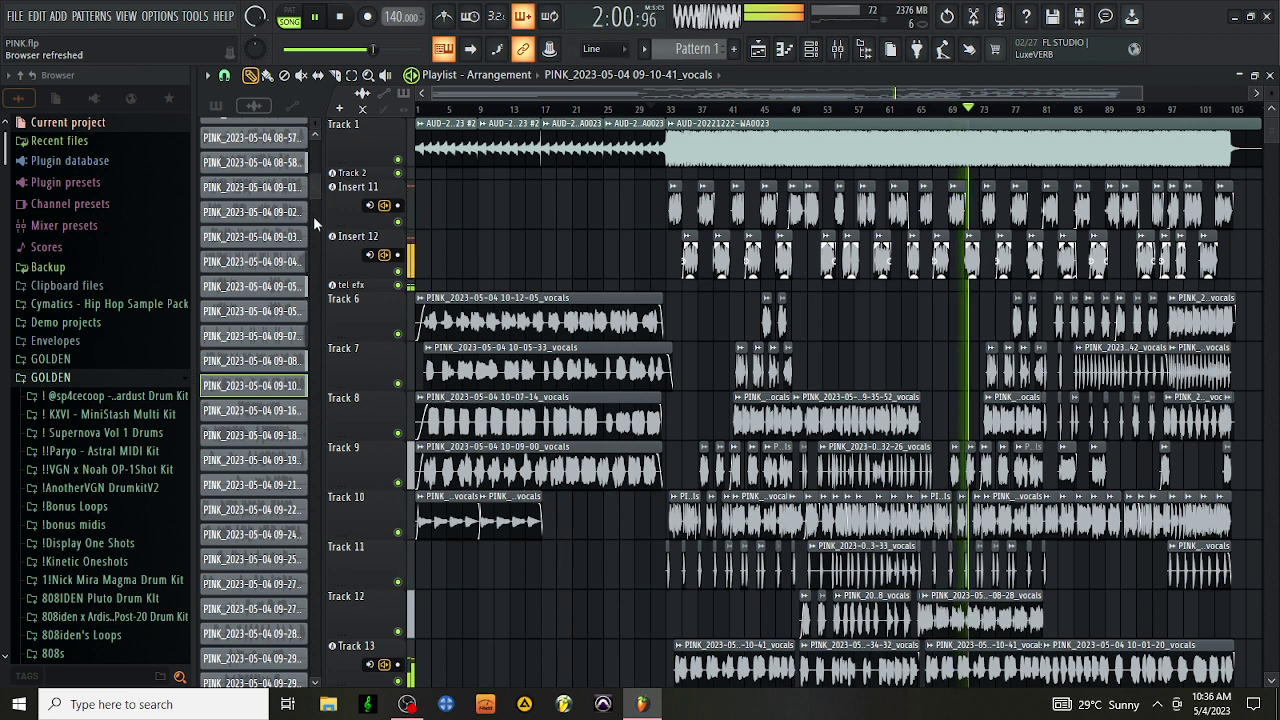
{"action": "double_click", "coordinate": [252, 385]}
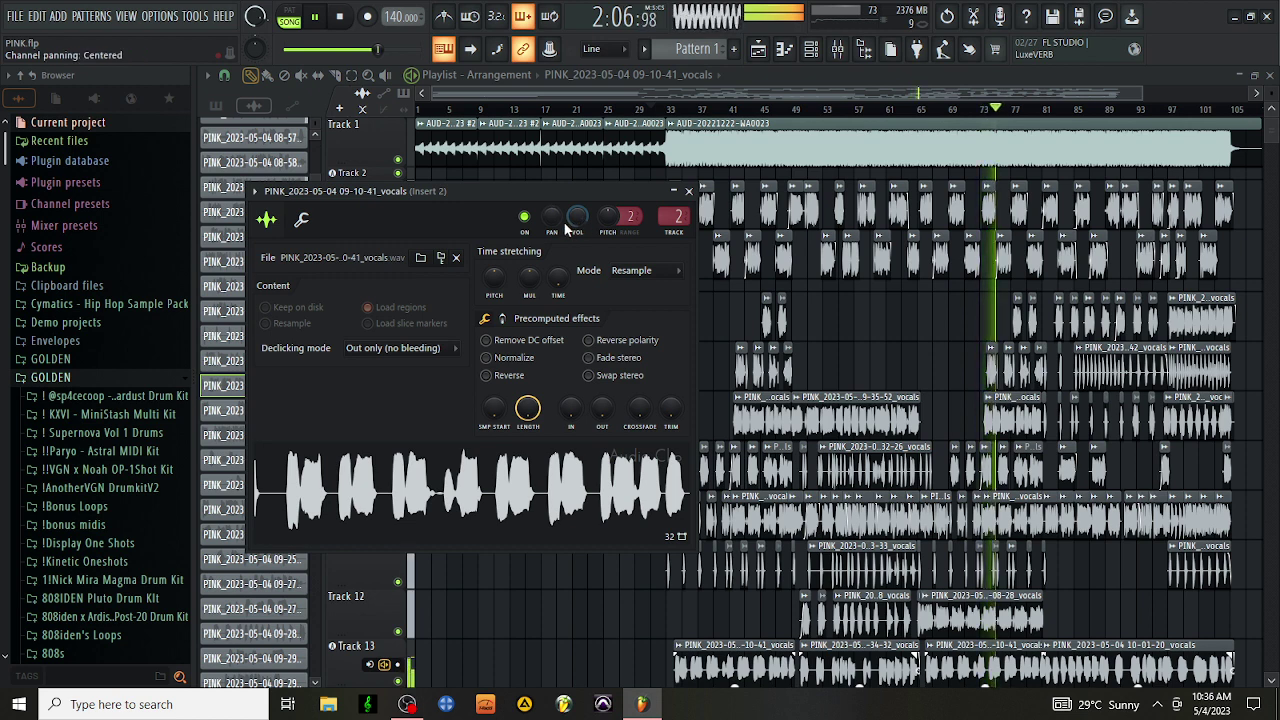
{"action": "left_click", "coordinate": [15, 16]}
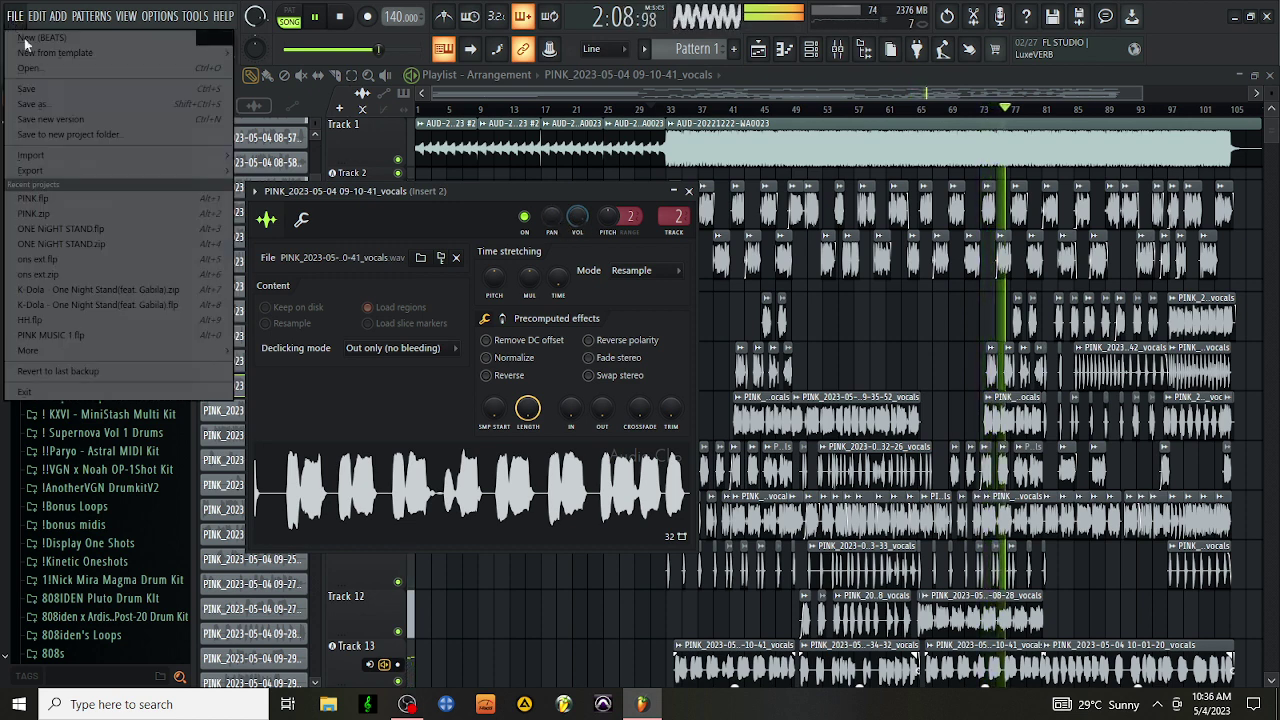
{"action": "left_click", "coordinate": [57, 90]}
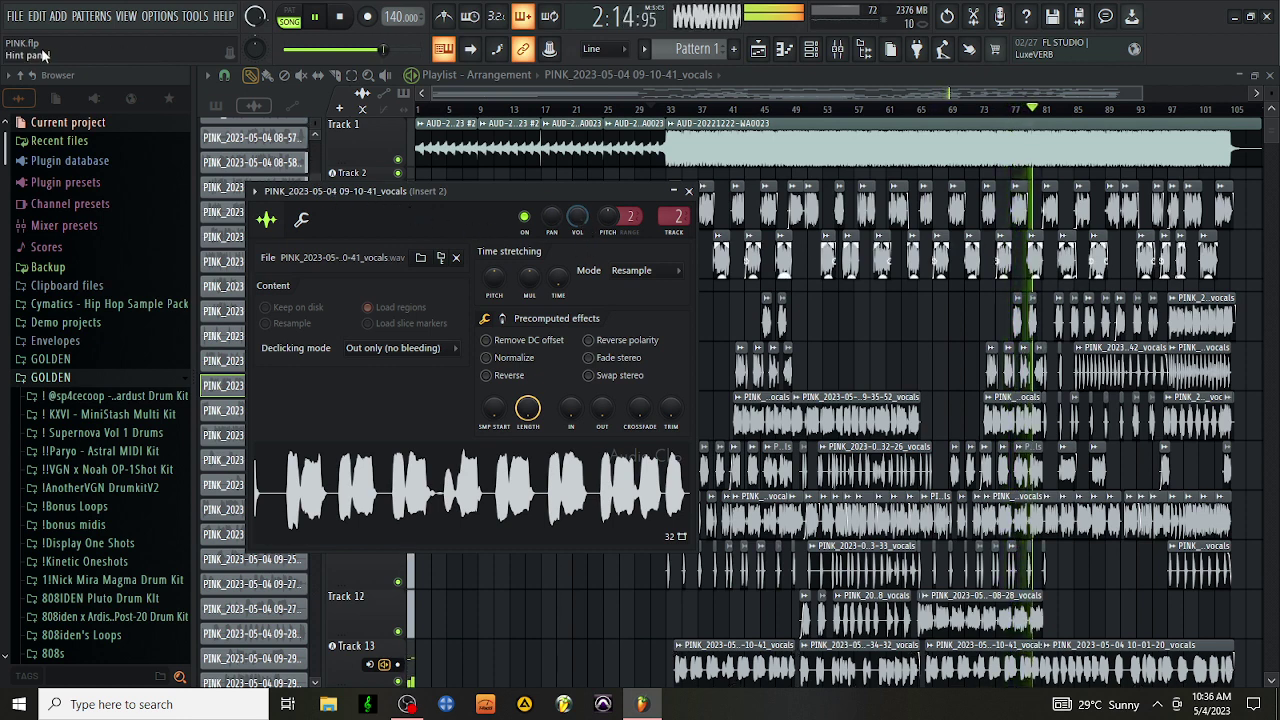
{"action": "left_click", "coordinate": [13, 22]}
{"action": "left_click", "coordinate": [57, 90]}
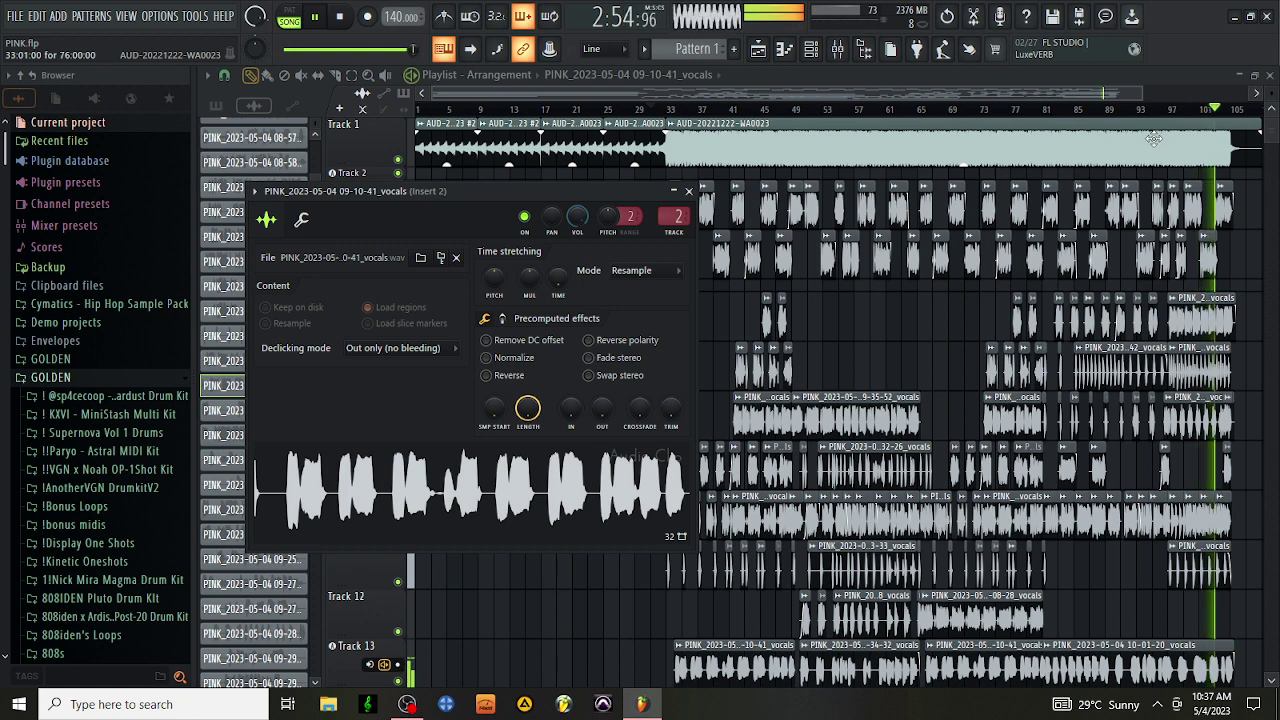
Step: Check Insert 2 in the mixer while replaying the end of the intro, and save the project with the open windows closed
{"action": "key", "text": "F9"}
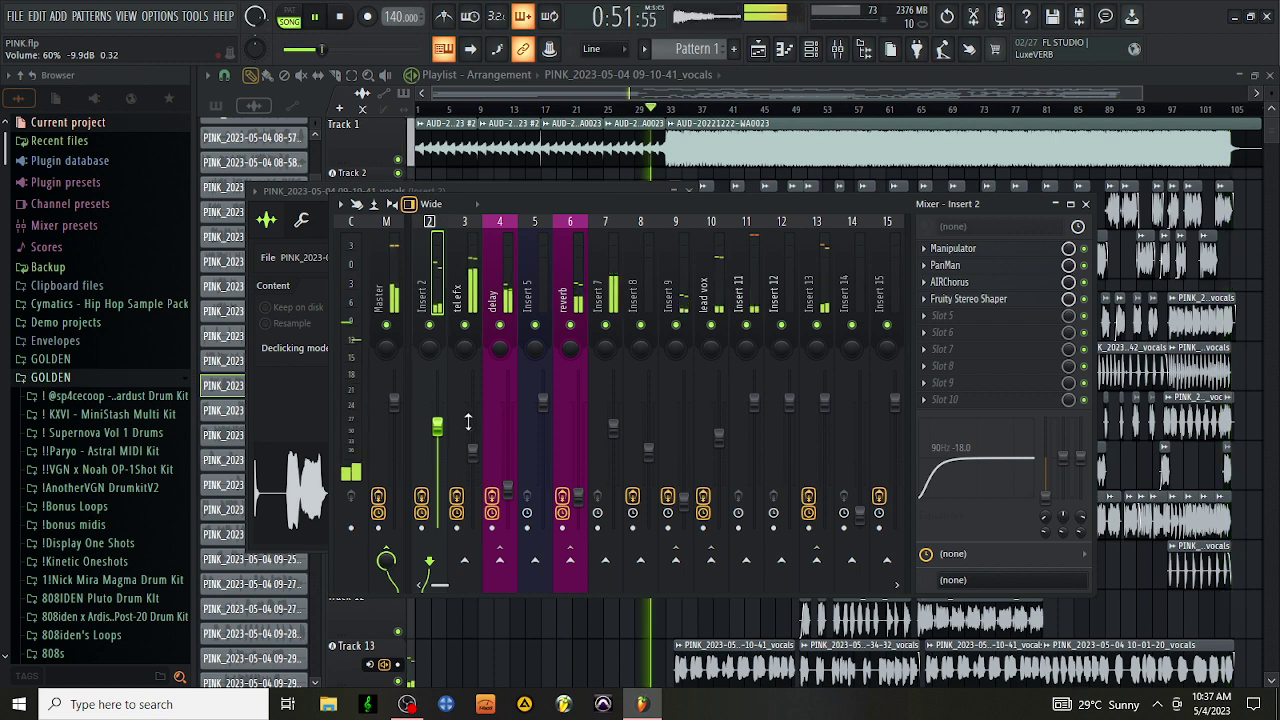
{"action": "scroll", "coordinate": [441, 582], "scroll_direction": "left", "scroll_amount": 1}
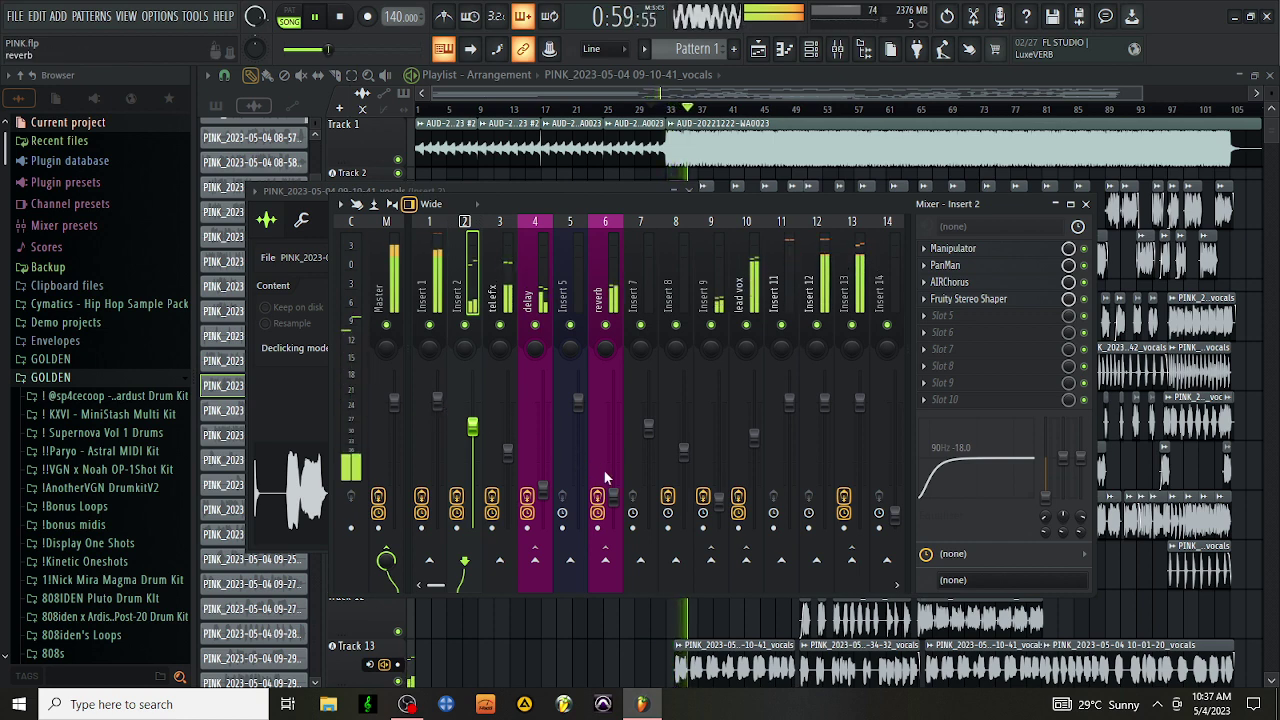
{"action": "left_click", "coordinate": [1085, 204]}
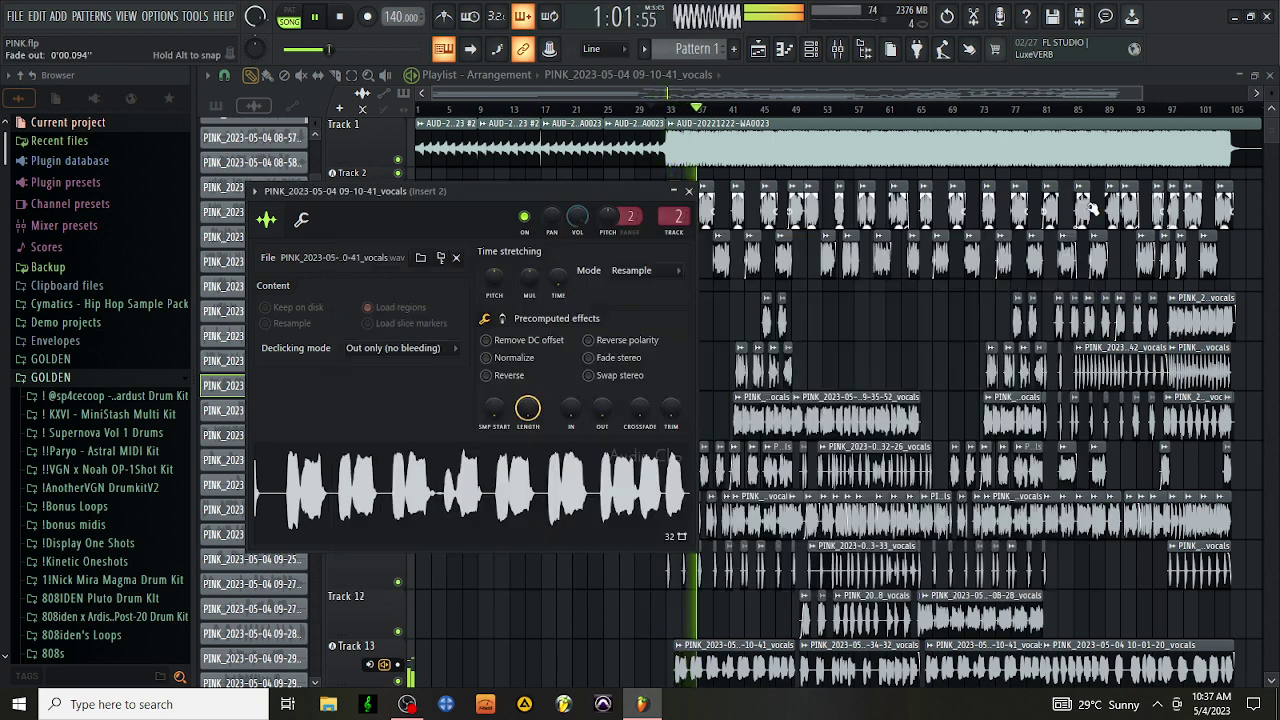
{"action": "left_click", "coordinate": [688, 190]}
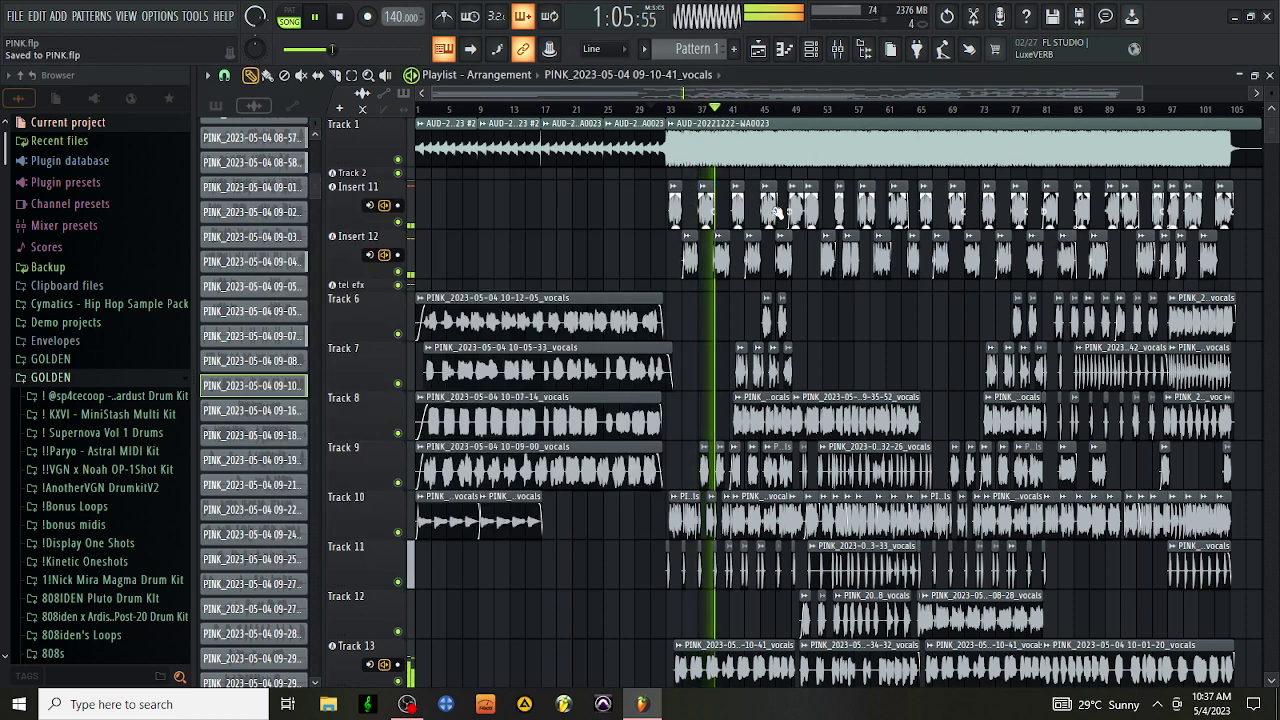
Step: Set the saturation of Saturation Knob on the tel efx mixer track to 0.8, and close the plugin and mixer
{"action": "left_click", "coordinate": [842, 52]}
{"action": "left_click", "coordinate": [500, 290]}
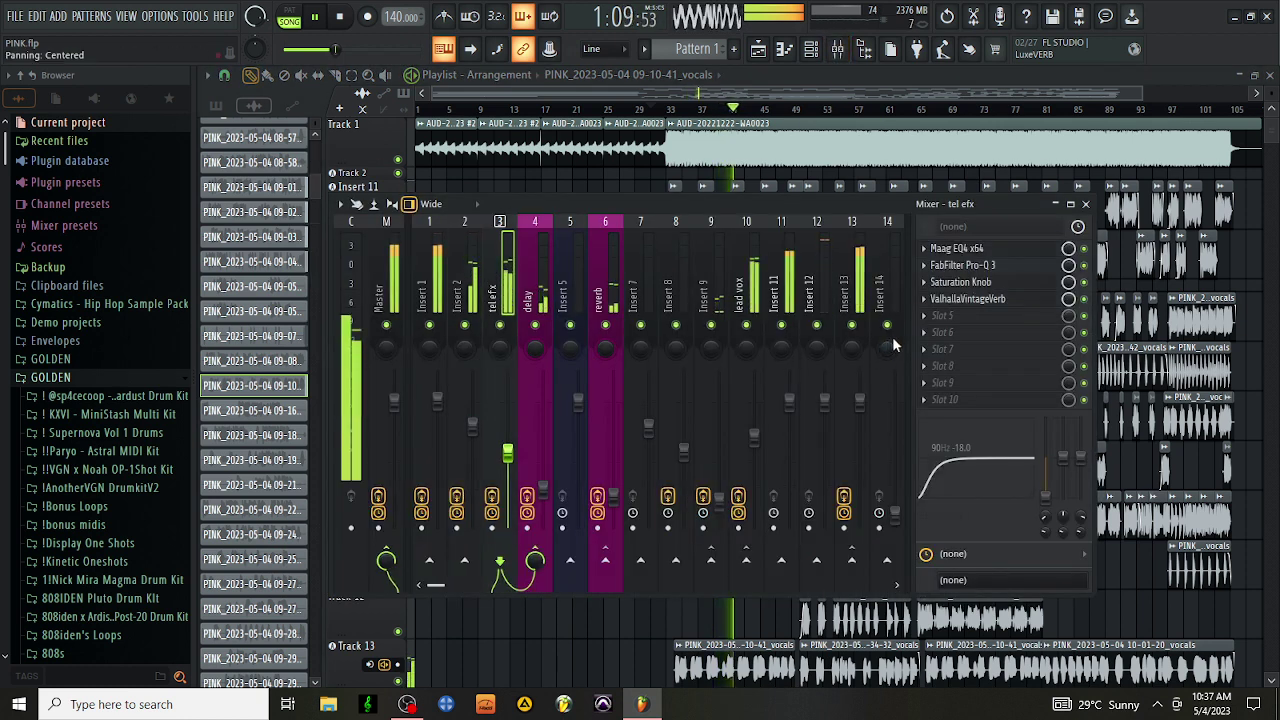
{"action": "left_click", "coordinate": [990, 283]}
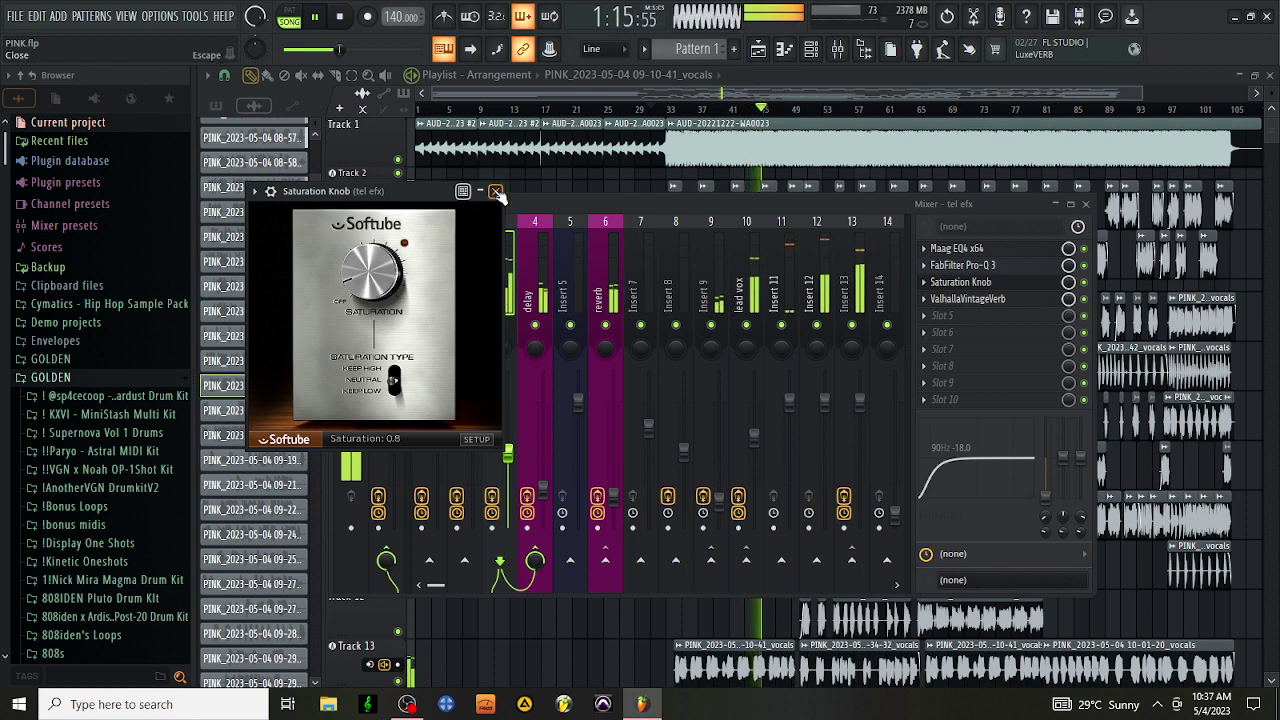
{"action": "left_click", "coordinate": [494, 190]}
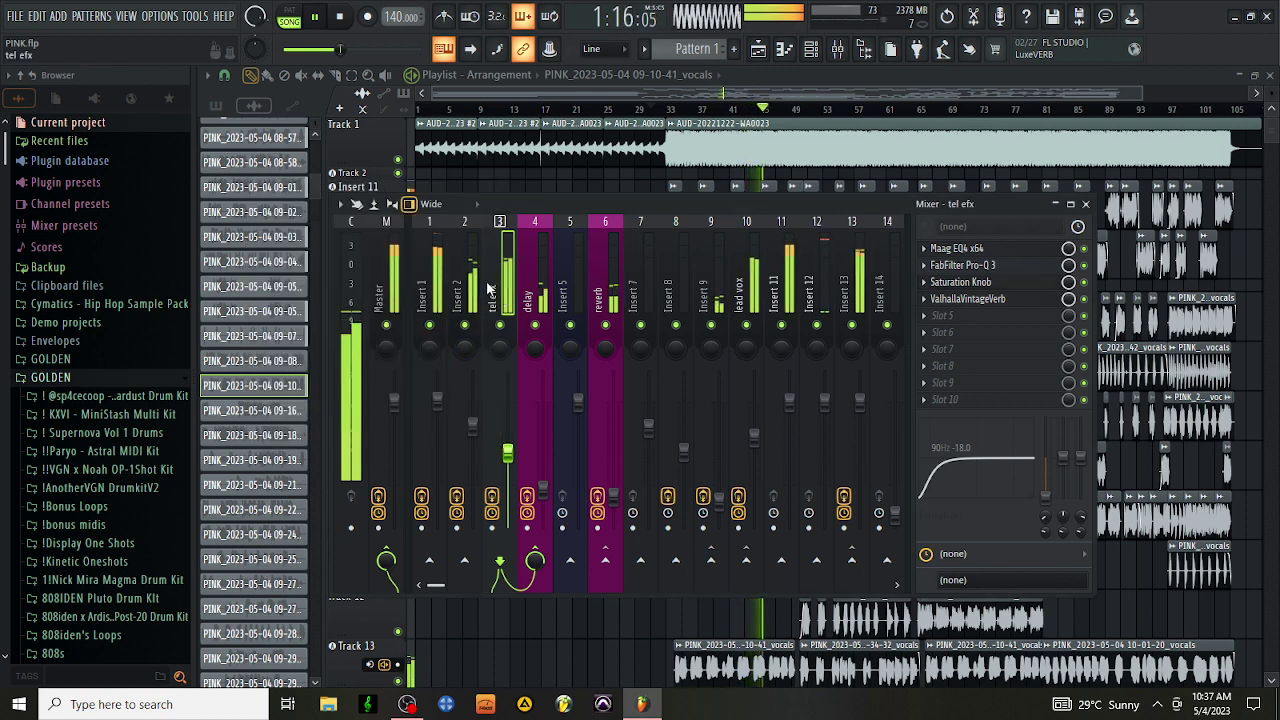
{"action": "left_click", "coordinate": [1087, 205]}
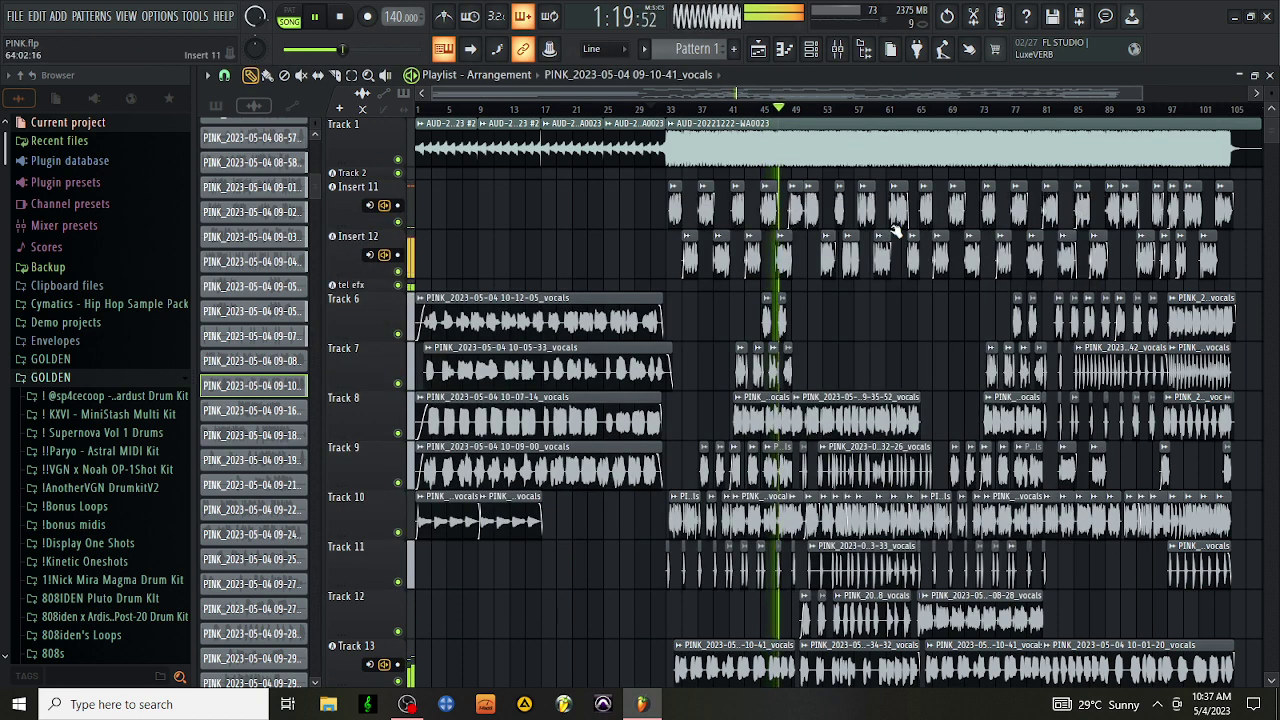
Step: Check the FabFilter Pro-L 2 limiter on the Master mixer track during playback, and close the plugin
{"action": "left_click", "coordinate": [838, 50]}
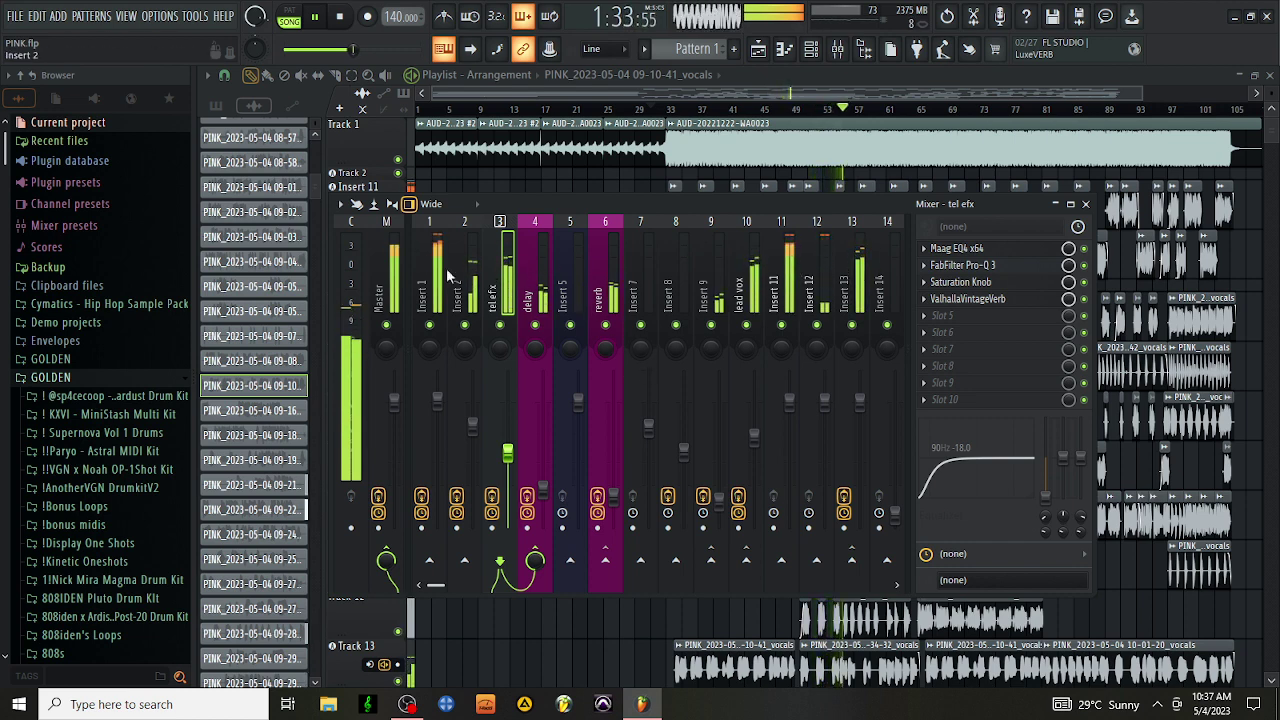
{"action": "left_click", "coordinate": [398, 262]}
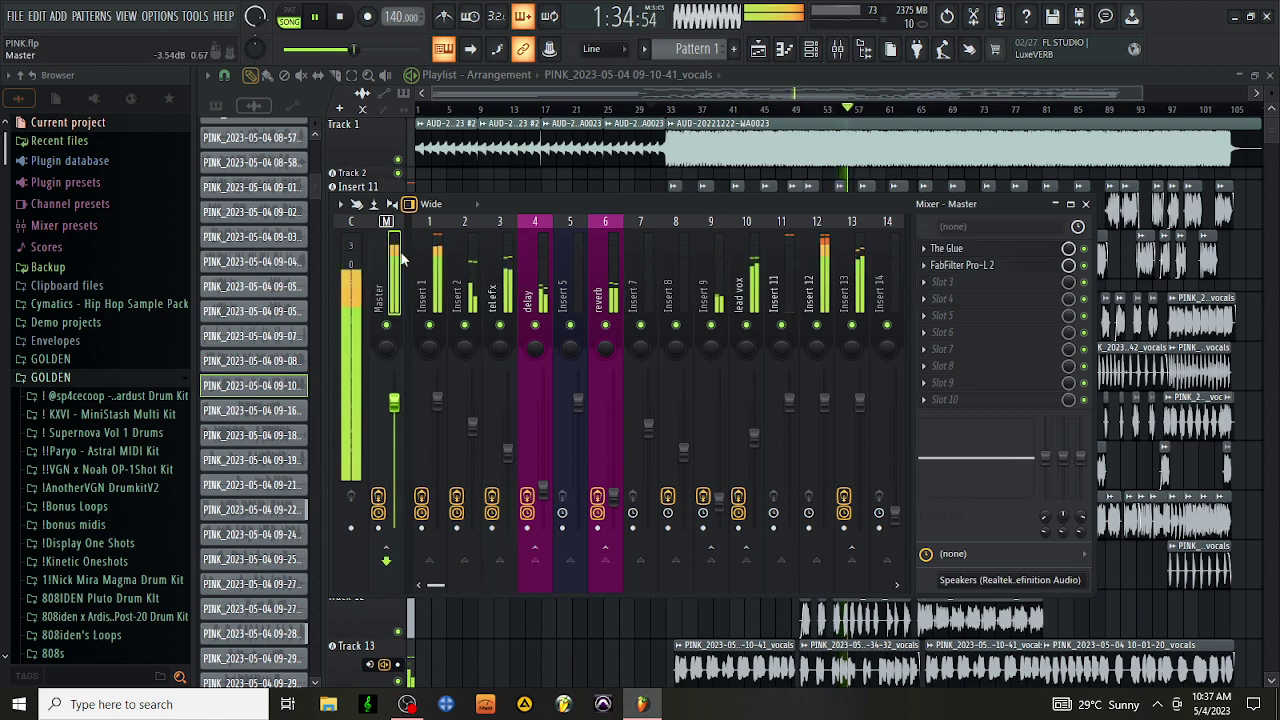
{"action": "left_click", "coordinate": [959, 265]}
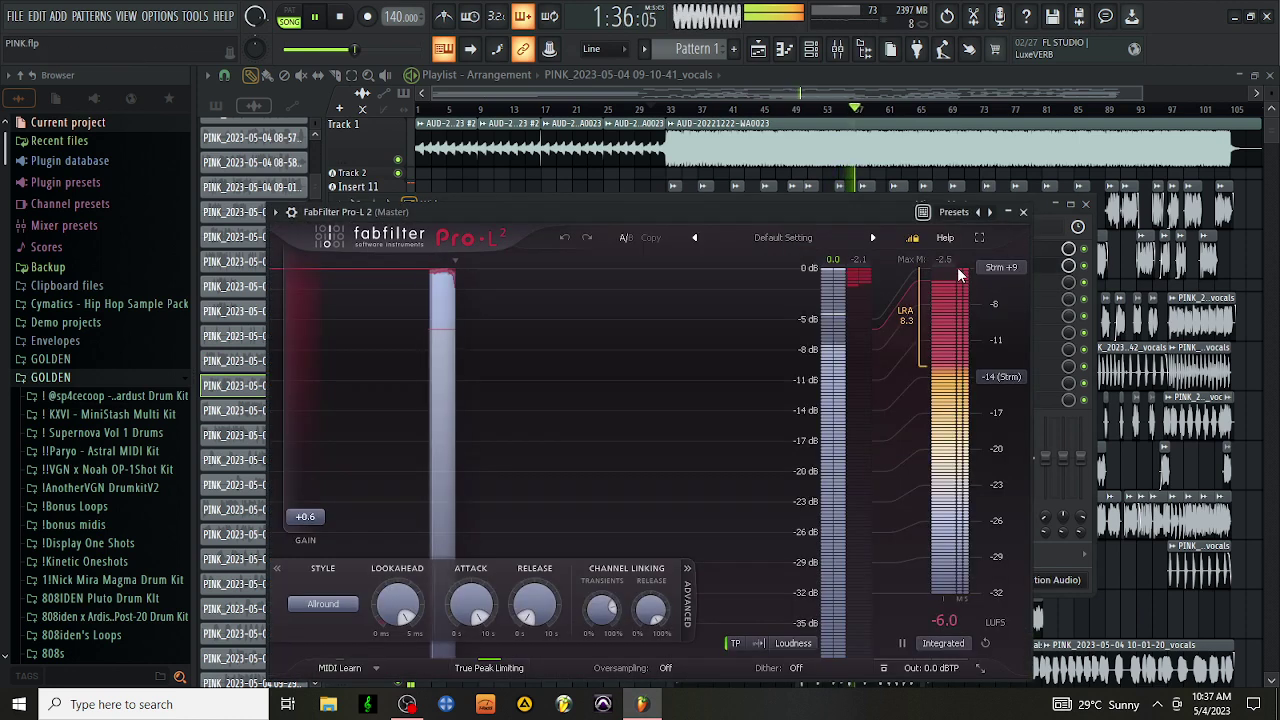
{"action": "left_click", "coordinate": [1021, 212]}
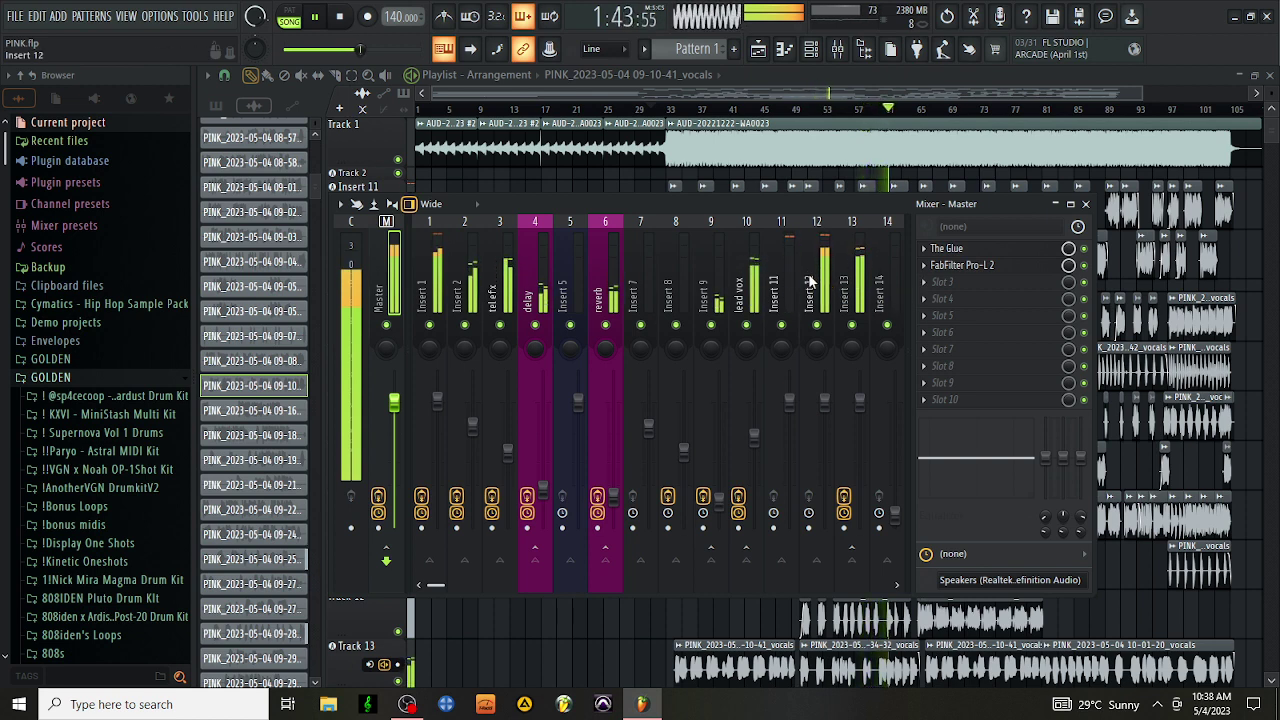
Step: Save the project in the GABILA folder under the new file name MEMBERS ONLY.flp
{"action": "left_click", "coordinate": [9, 18]}
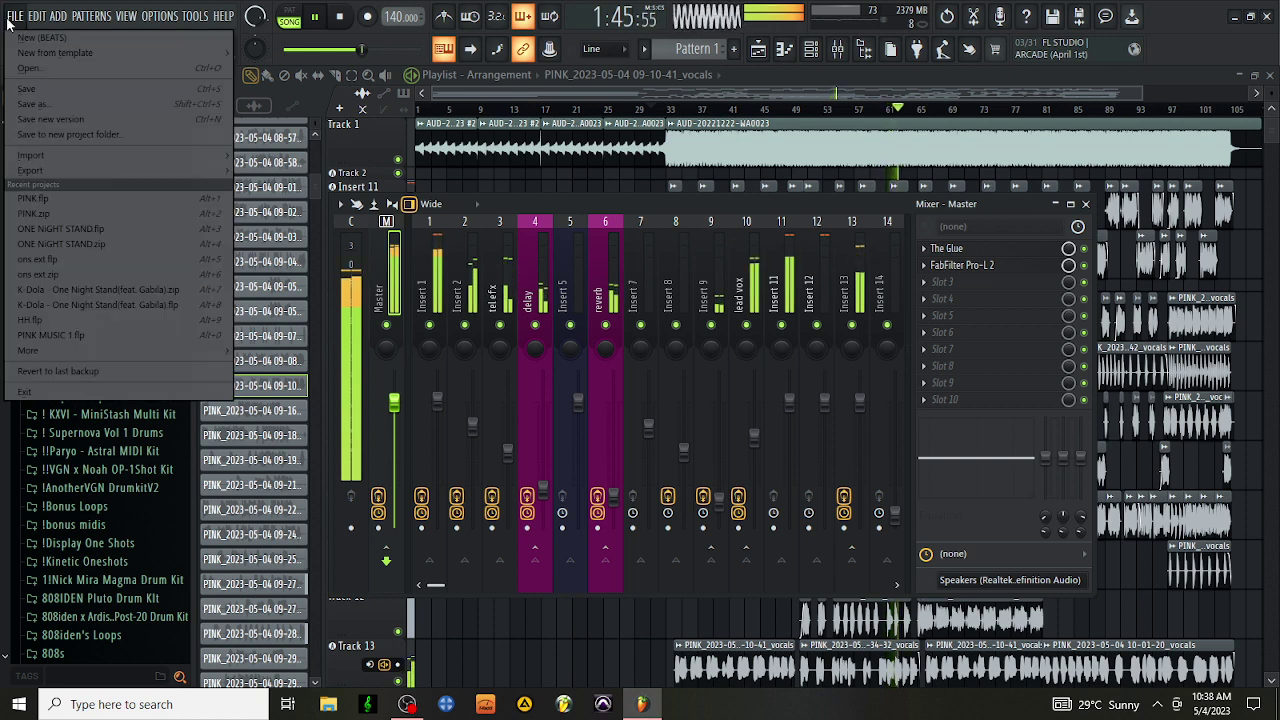
{"action": "left_click", "coordinate": [76, 102]}
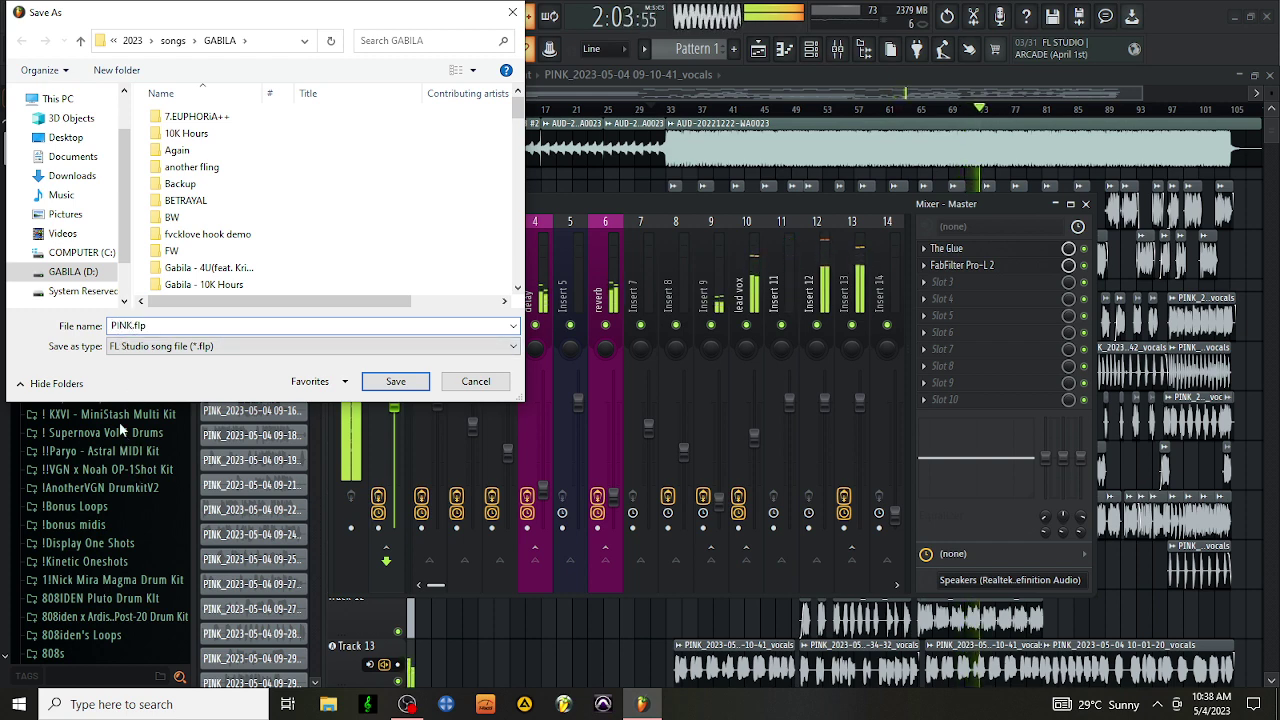
{"action": "type", "text": "INKY"}
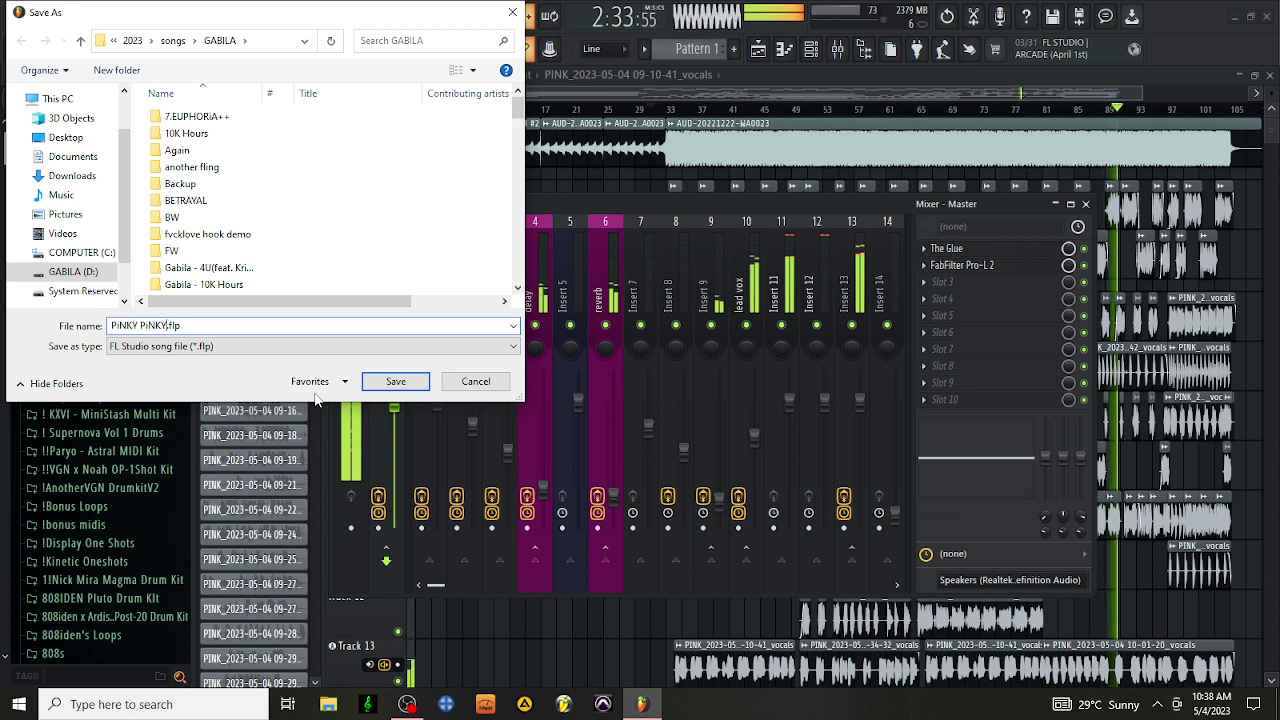
{"action": "key", "text": "BackSpace"}
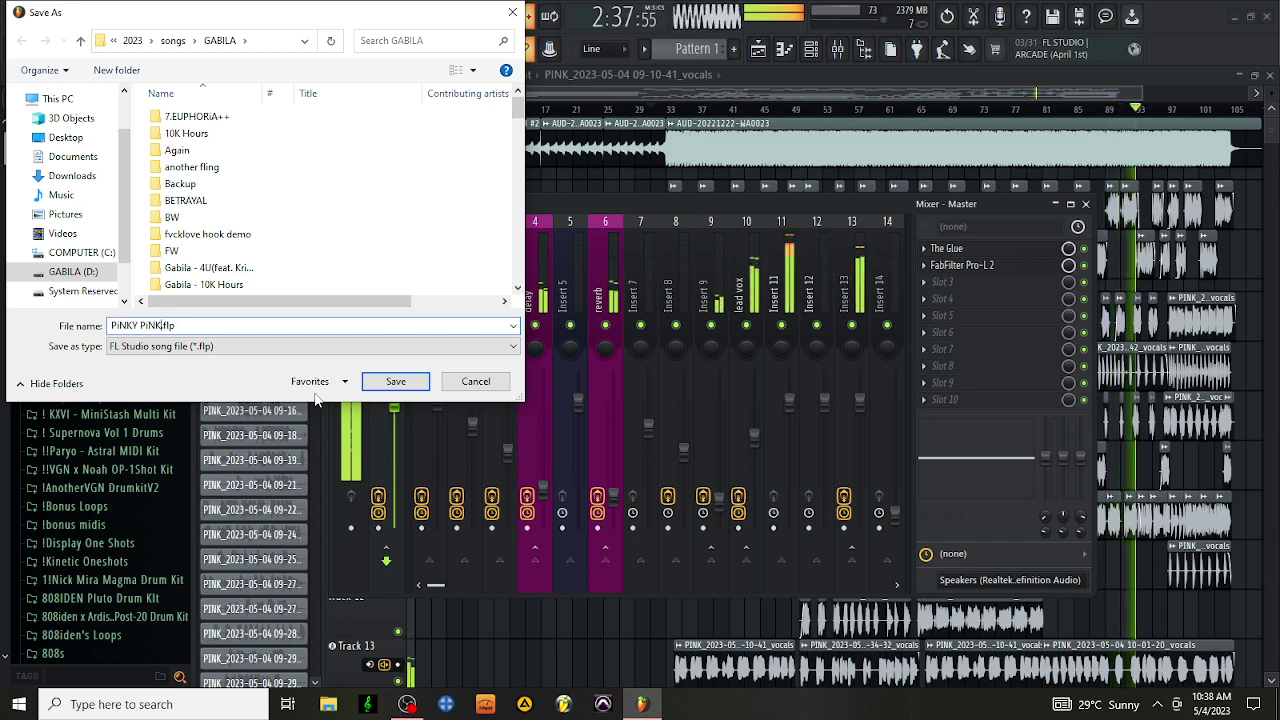
{"action": "key", "text": "BackSpace"}
{"action": "key", "text": "BackSpace"}
{"action": "key", "text": "BackSpace"}
{"action": "key", "text": "BackSpace"}
{"action": "key", "text": "BackSpace"}
{"action": "key", "text": "BackSpace"}
{"action": "key", "text": "BackSpace"}
{"action": "key", "text": "BackSpace"}
{"action": "key", "text": "BackSpace"}
{"action": "key", "text": "BackSpace"}
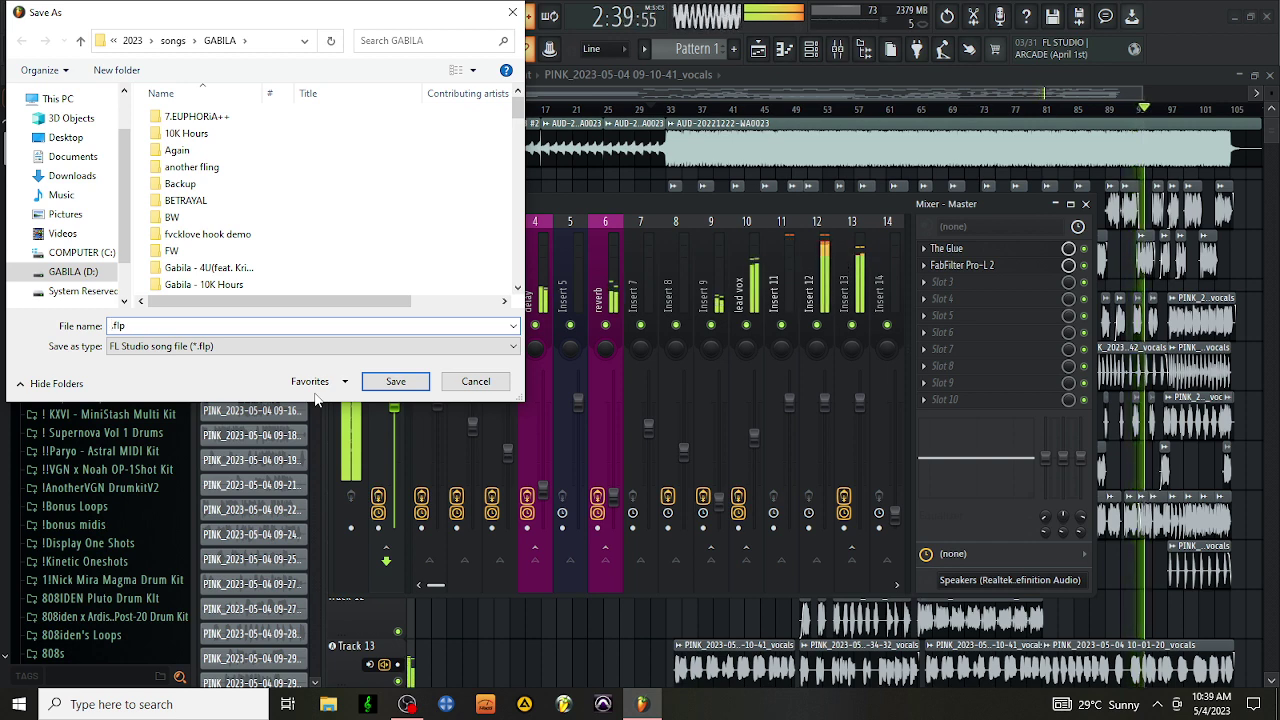
{"action": "type", "text": "MEMB"}
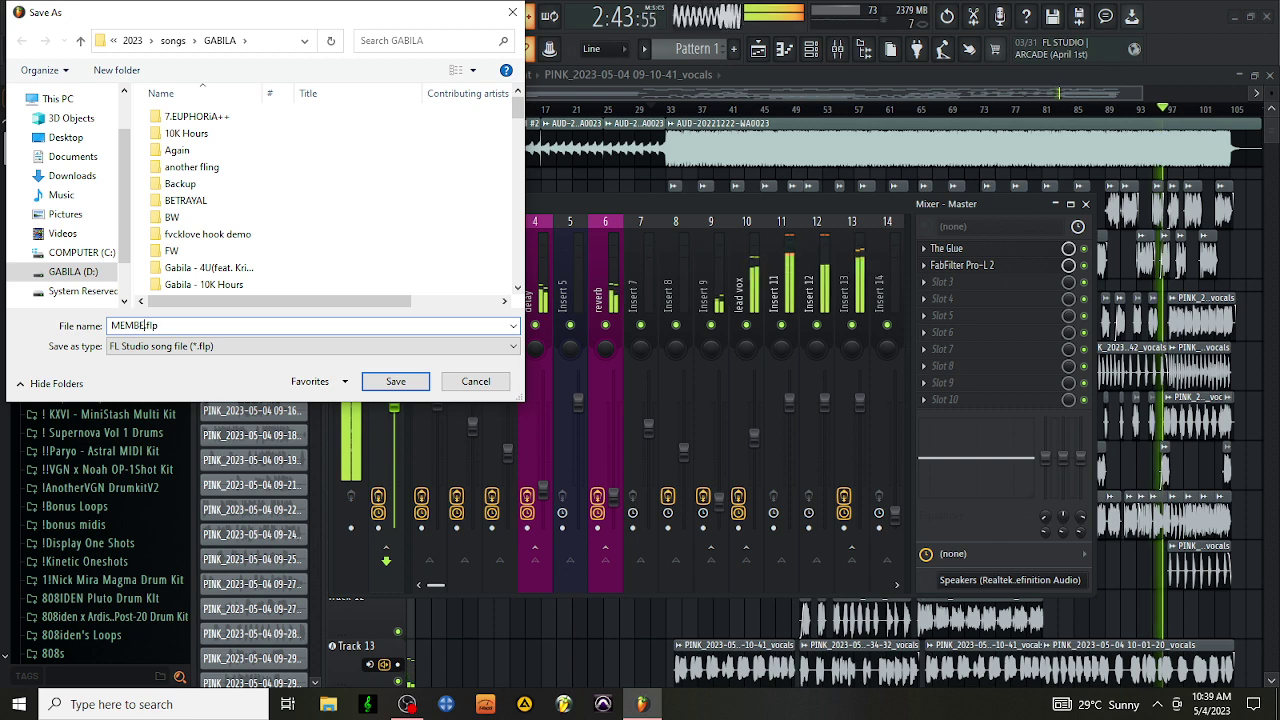
{"action": "type", "text": "ER"}
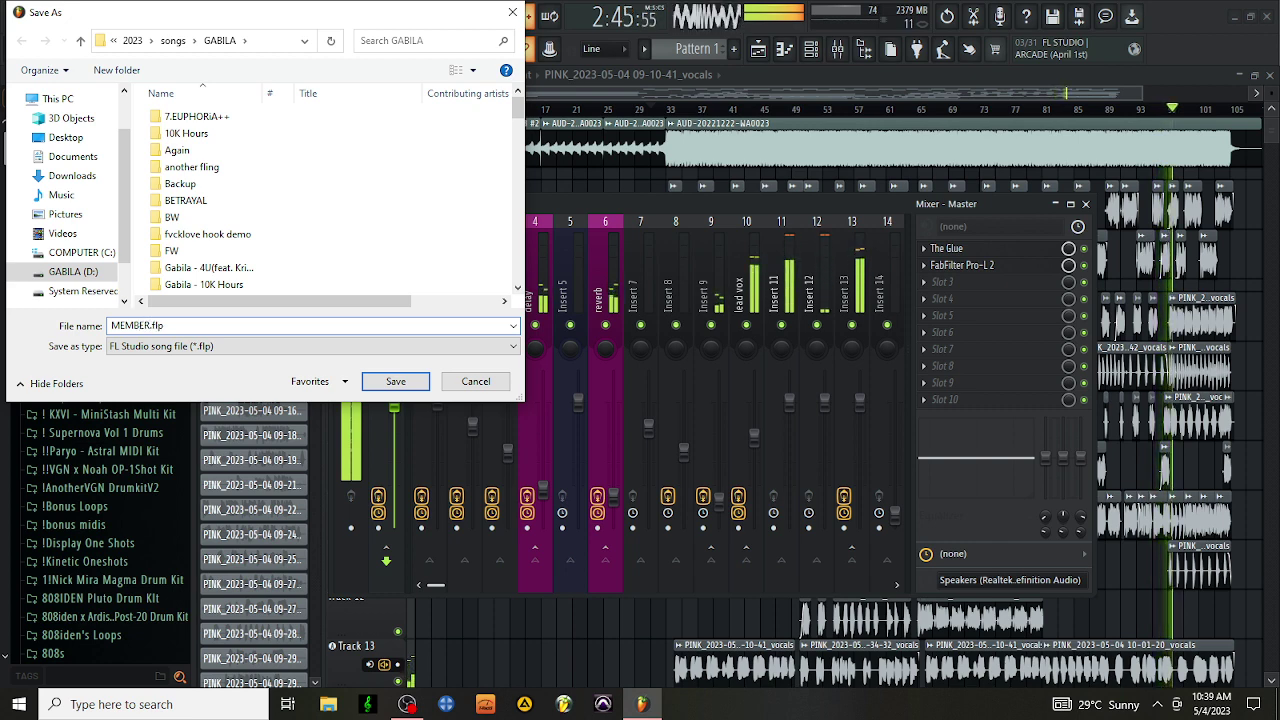
{"action": "type", "text": "S"}
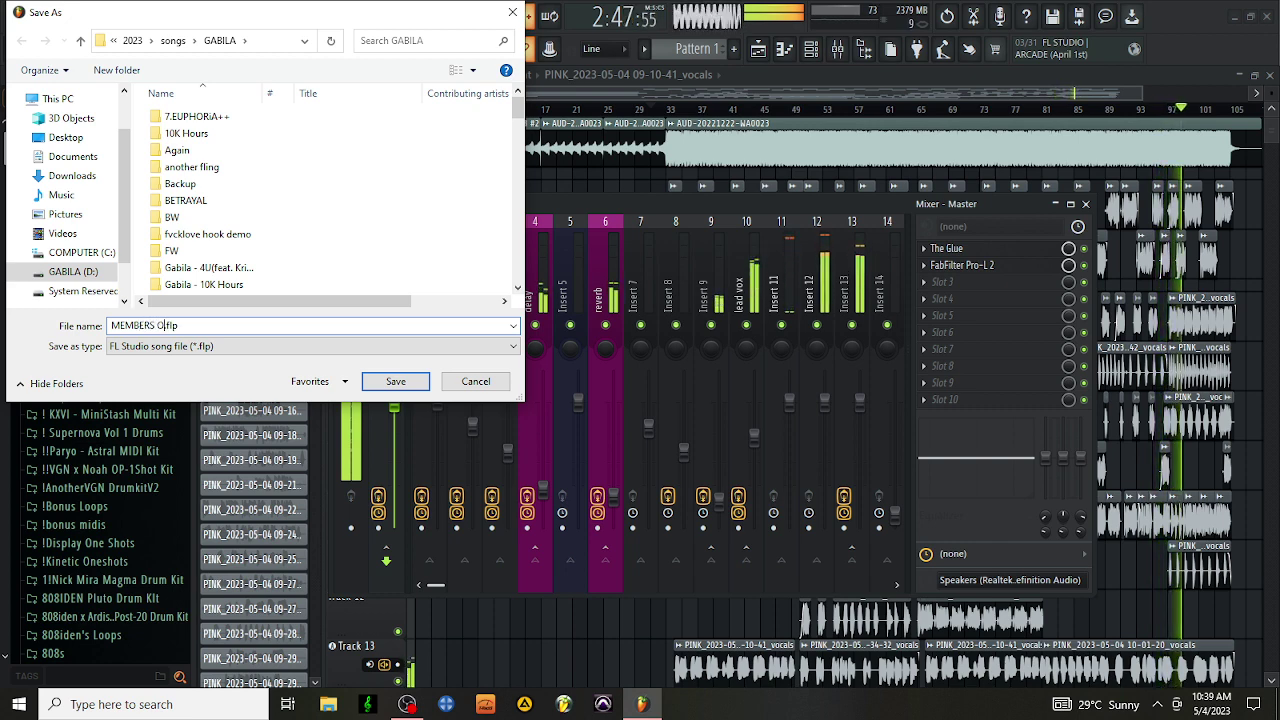
{"action": "type", "text": " ONLY"}
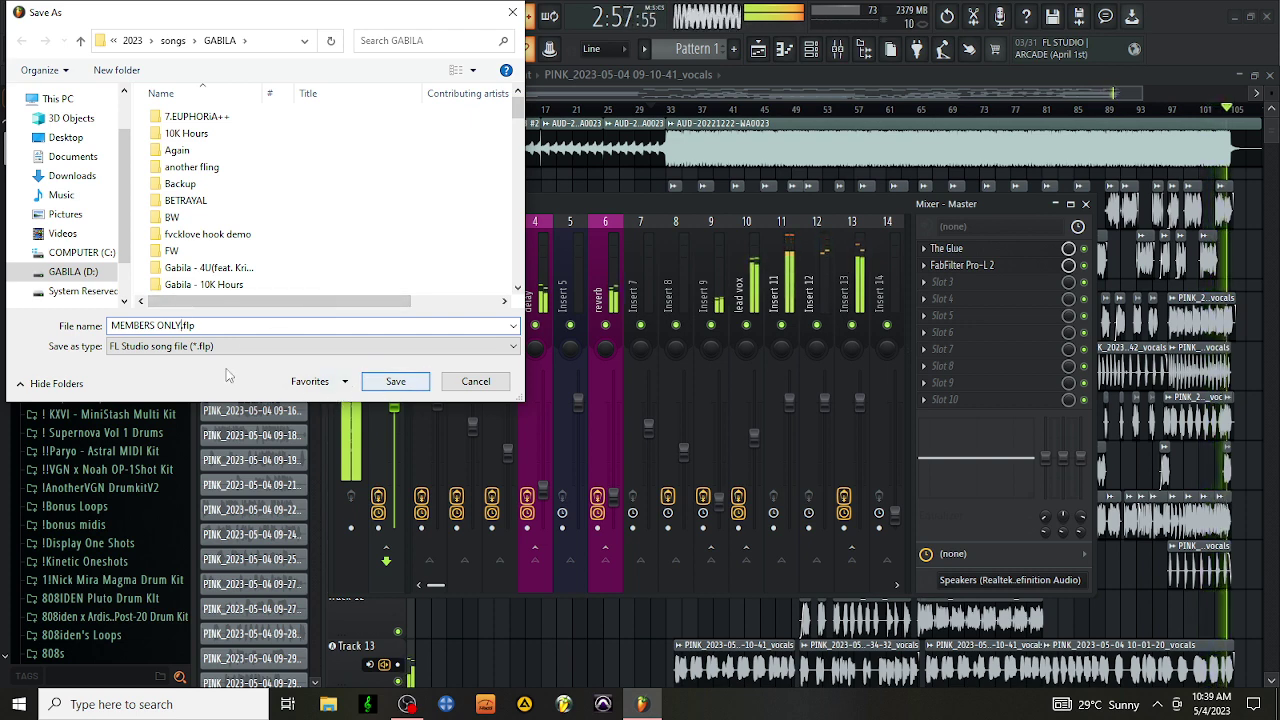
{"action": "left_click", "coordinate": [389, 381]}
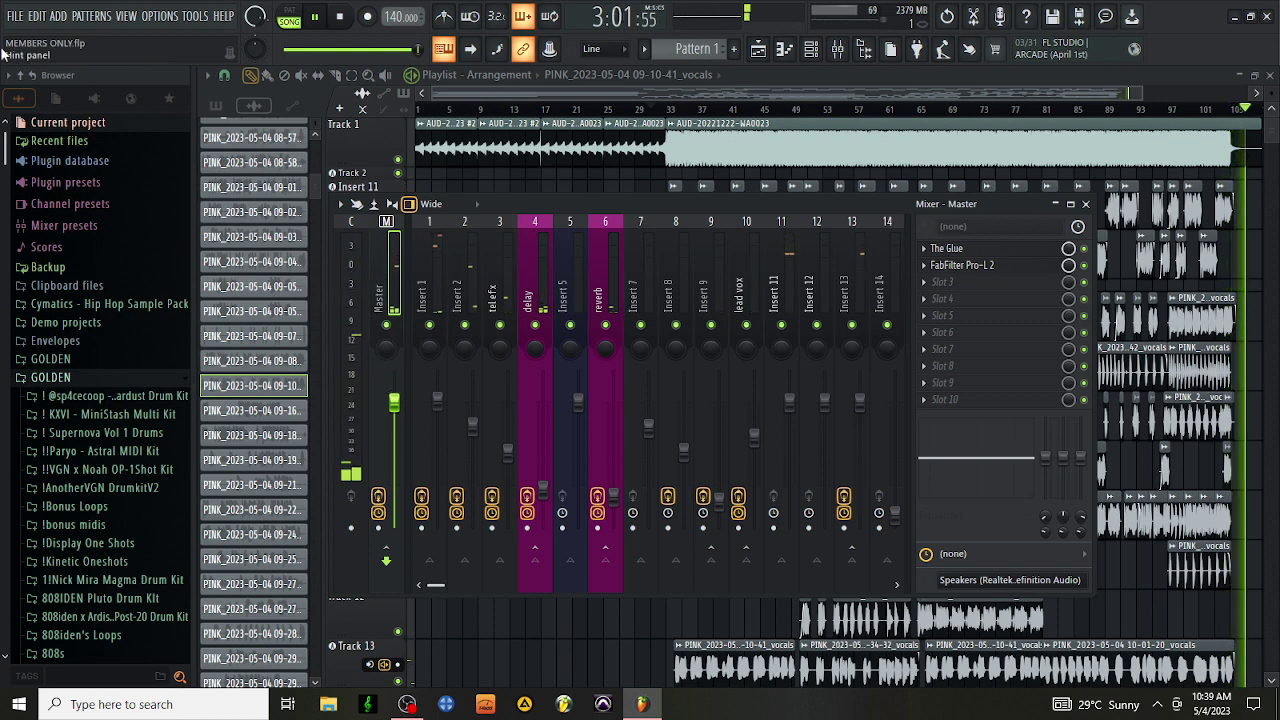
Step: Save a zipped song file copy of the project as MEMBERS ONLY.zip
{"action": "left_click", "coordinate": [15, 16]}
{"action": "left_click", "coordinate": [77, 104]}
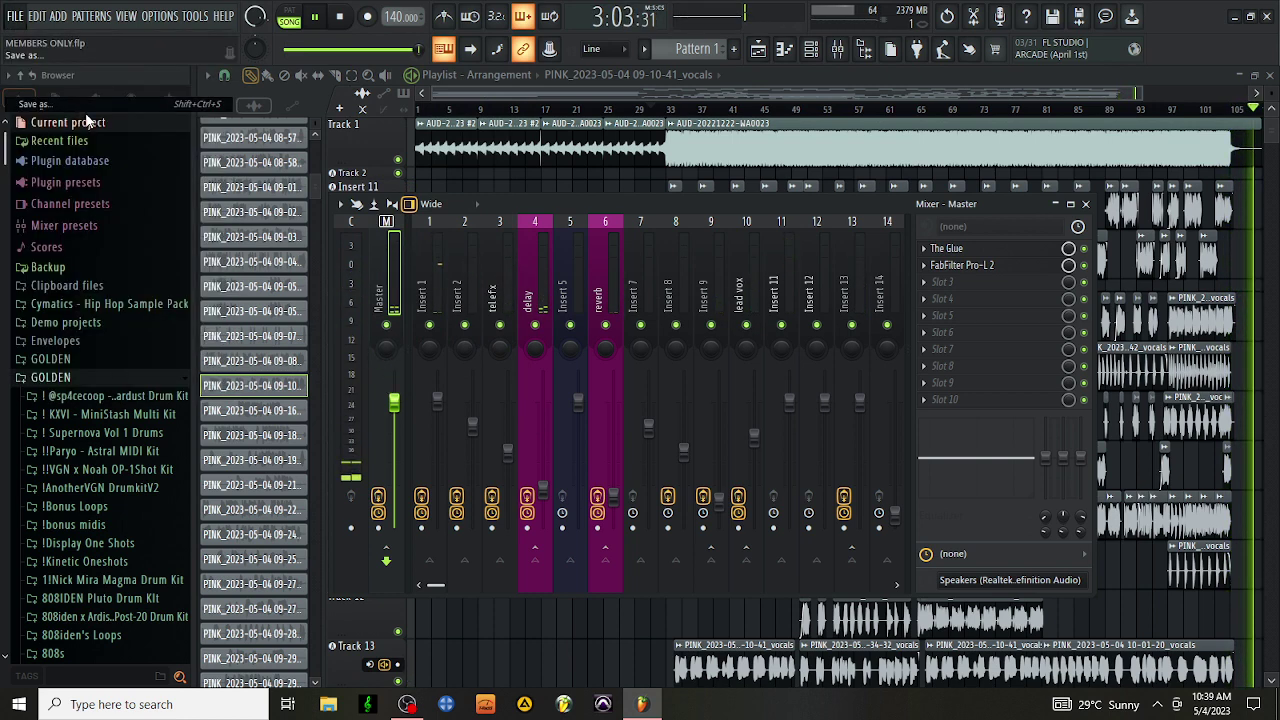
{"action": "left_click", "coordinate": [266, 347]}
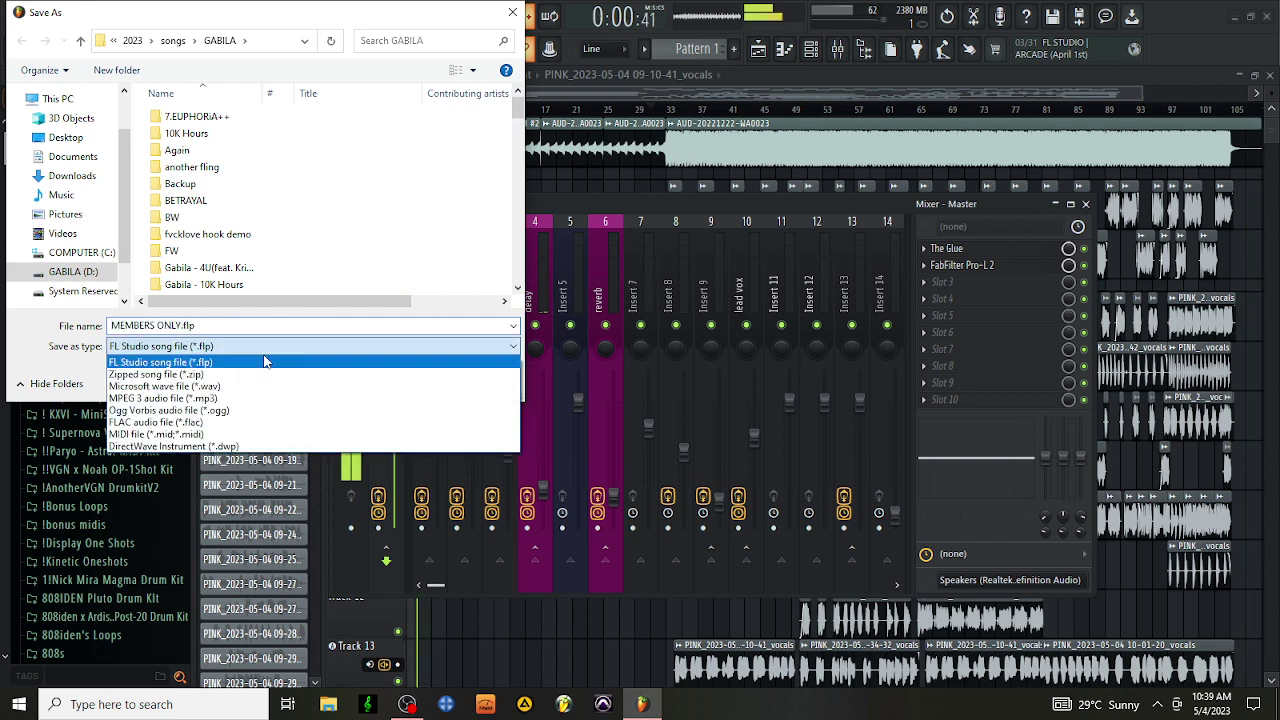
{"action": "left_click", "coordinate": [268, 374]}
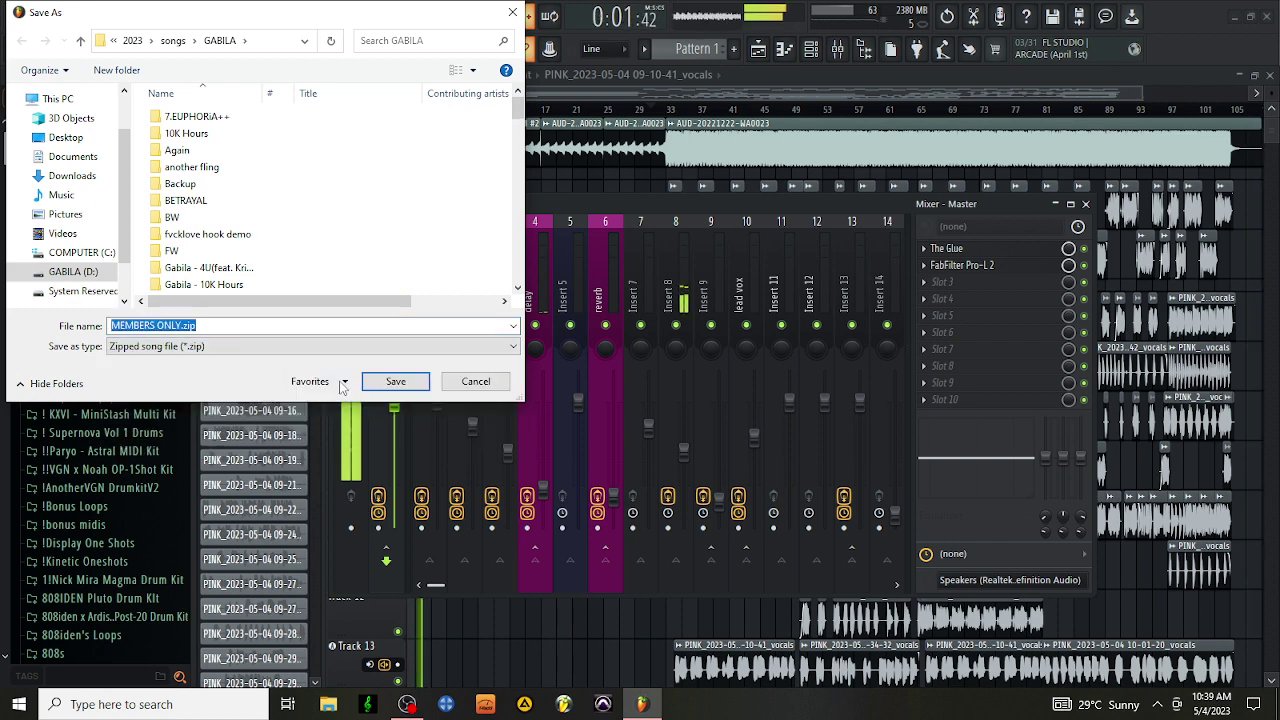
{"action": "left_click", "coordinate": [392, 381]}
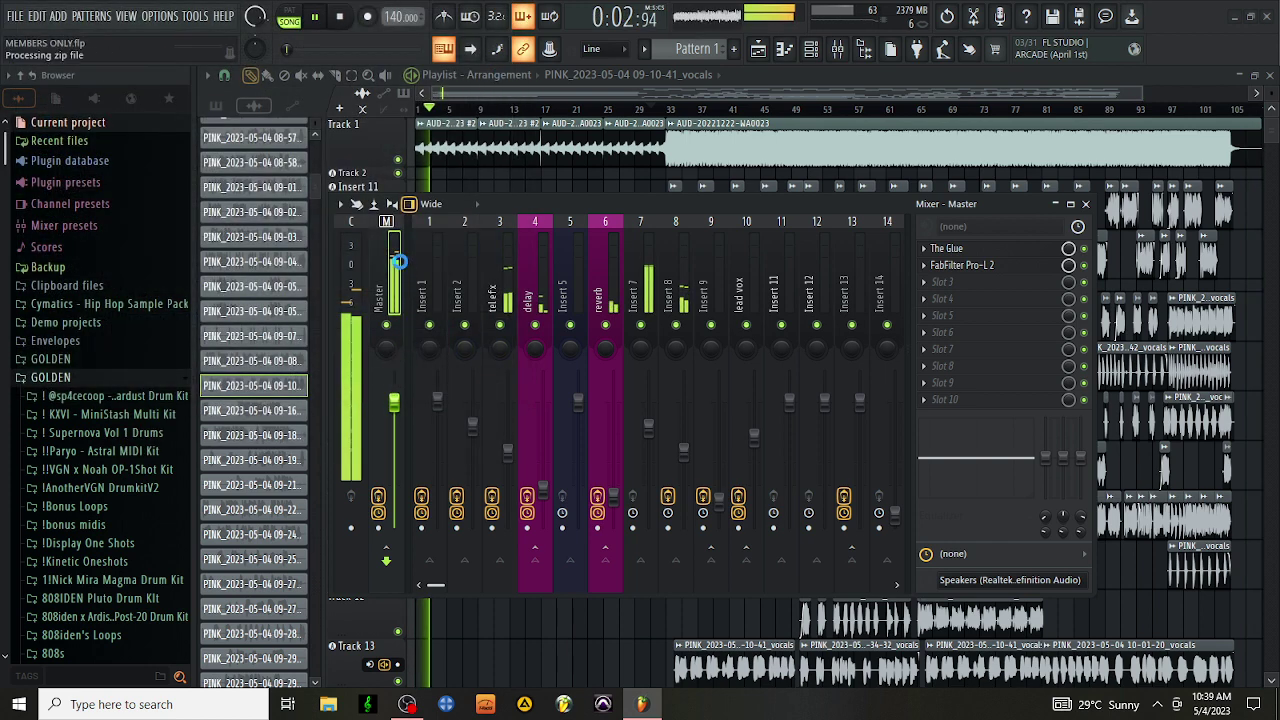
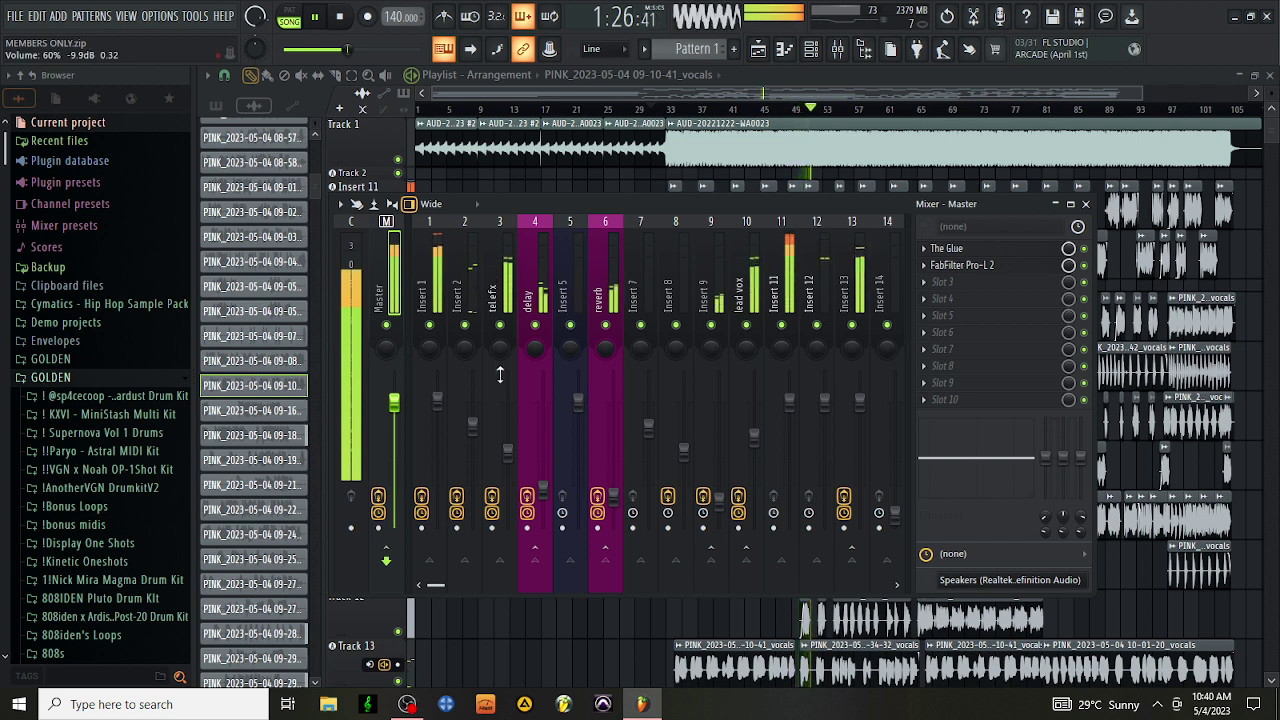
Step: Set the mixer EQ's peaking band to 1.4 dB on the tel efx track, and to 0.5 dB at 4.1 kHz on Insert 2
{"action": "left_click", "coordinate": [508, 285]}
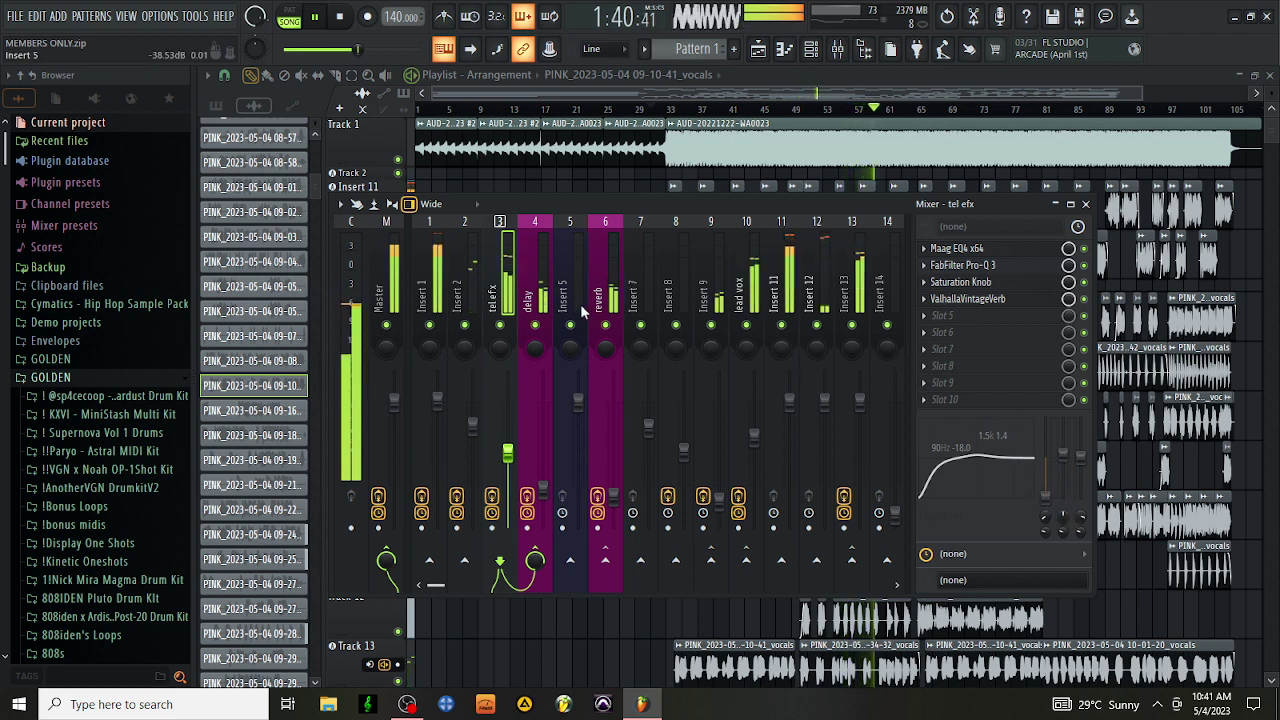
{"action": "left_click", "coordinate": [475, 285]}
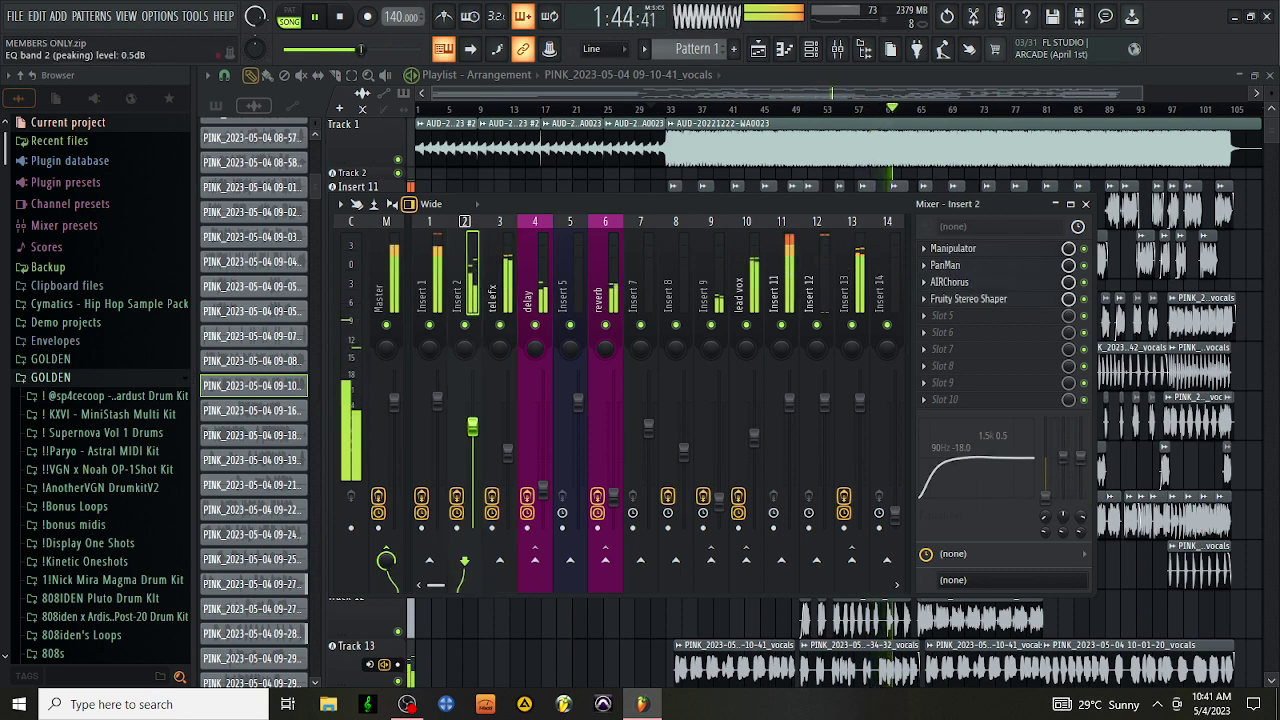
{"action": "scroll", "coordinate": [1068, 505], "scroll_direction": "up", "scroll_amount": 1}
{"action": "left_click_drag", "start_coordinate": [1065, 525], "coordinate": [1065, 500]}
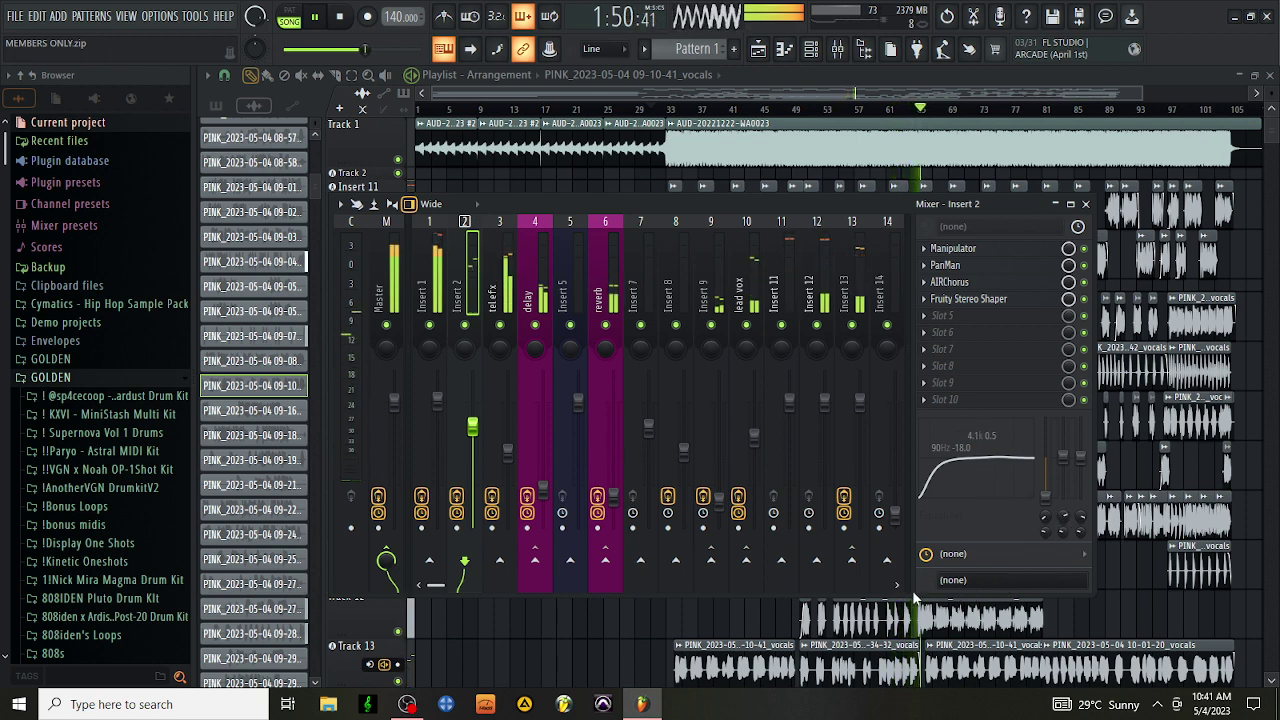
Step: Save the project again as a zipped song file, overwriting MEMBERS ONLY.zip
{"action": "key", "text": "ctrl+shift+s"}
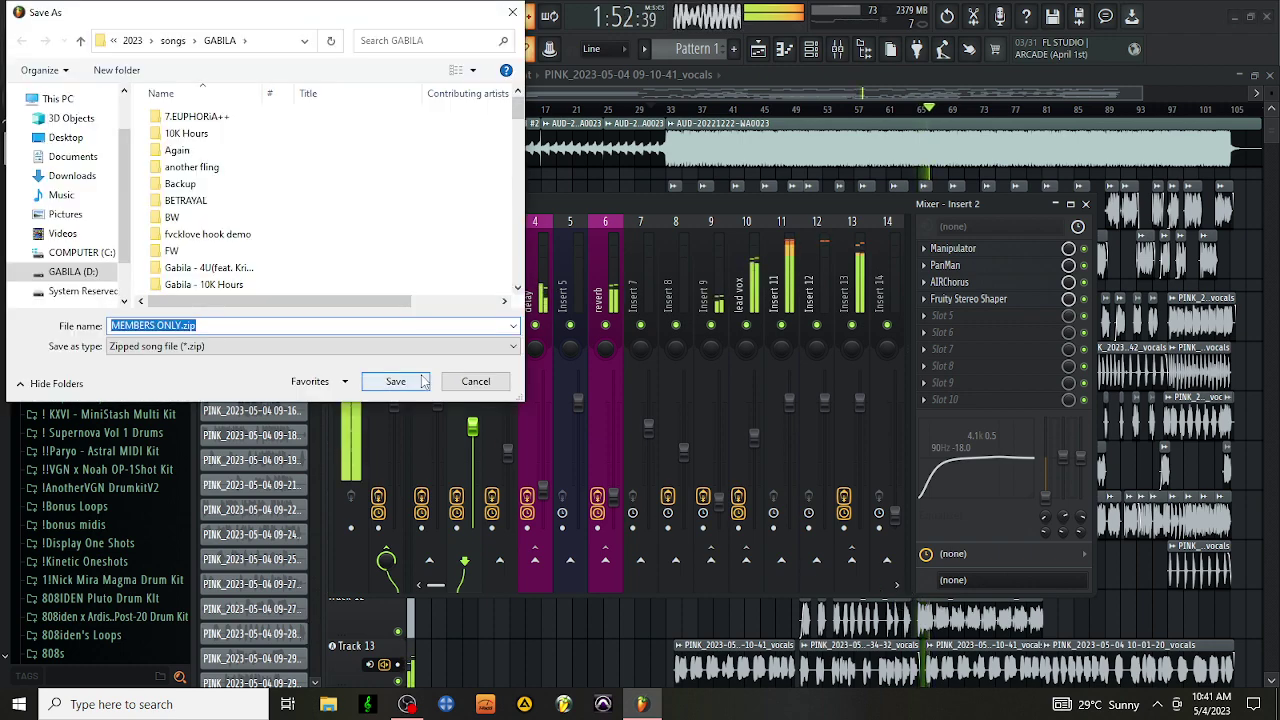
{"action": "left_click", "coordinate": [422, 384]}
{"action": "left_click", "coordinate": [676, 353]}
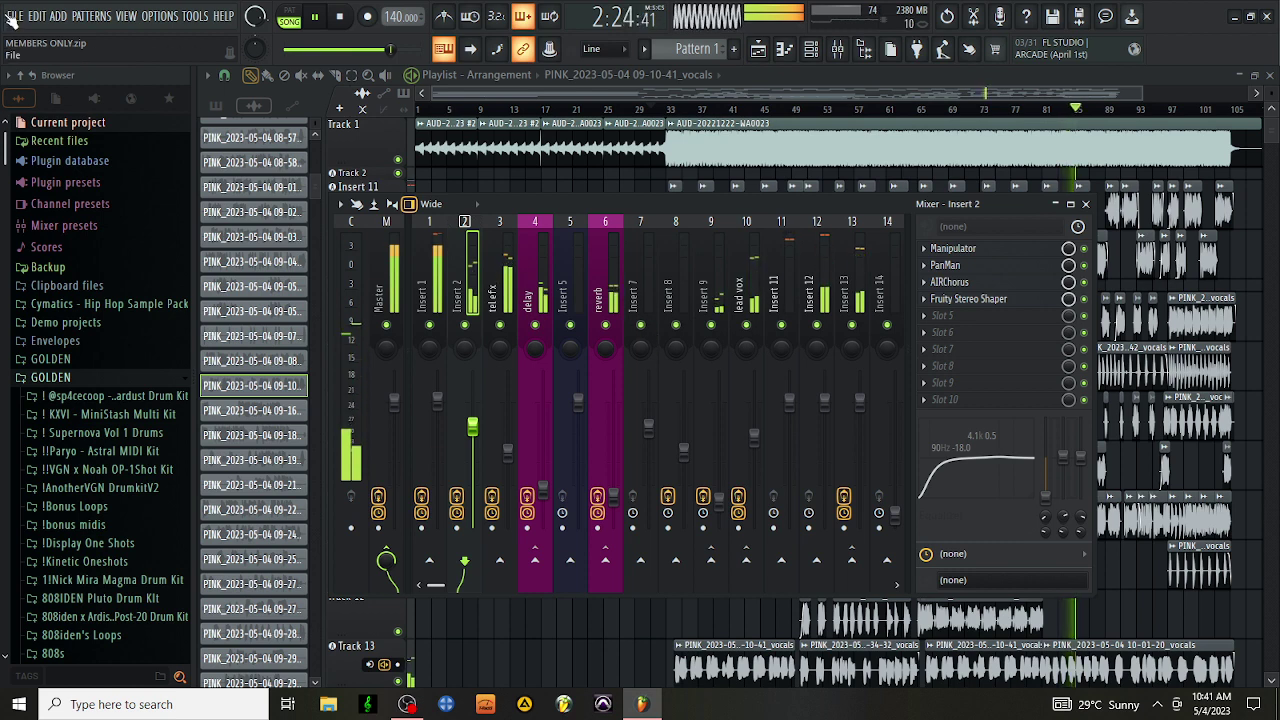
Step: Save the project as an FL Studio song file, replacing the existing MEMBERS ONLY.flp
{"action": "left_click", "coordinate": [12, 17]}
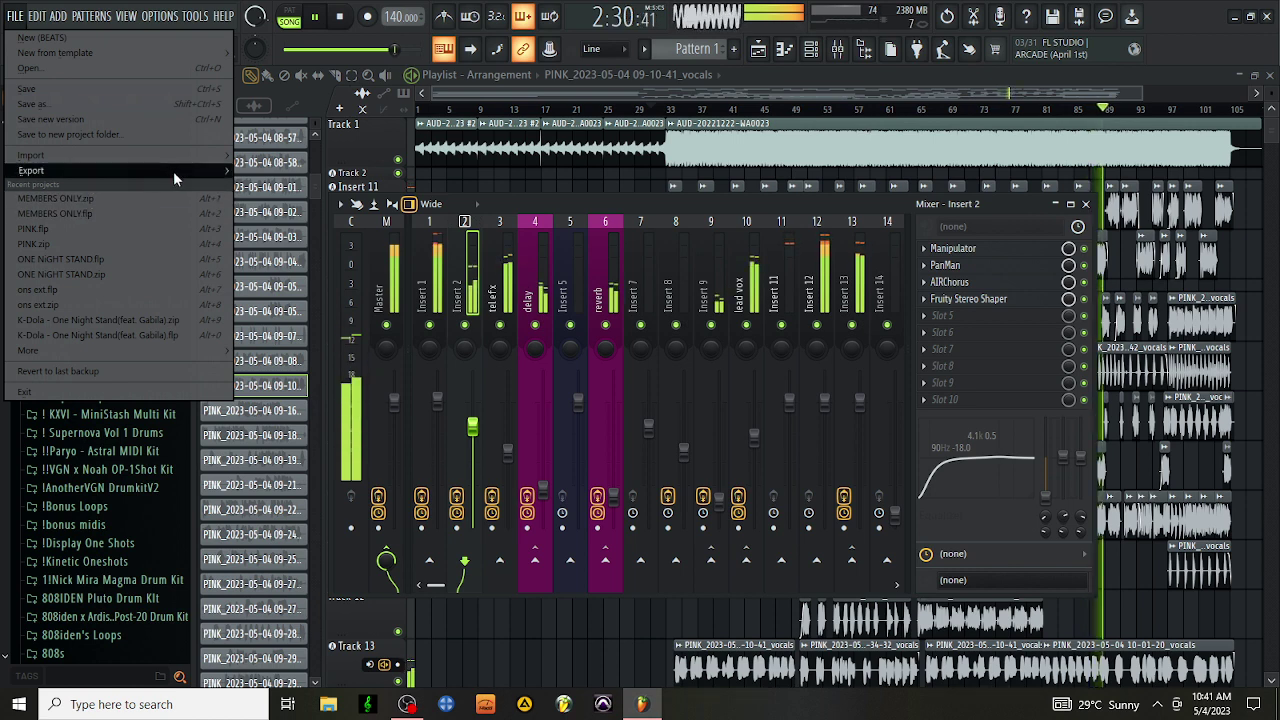
{"action": "mouse_move", "coordinate": [178, 171]}
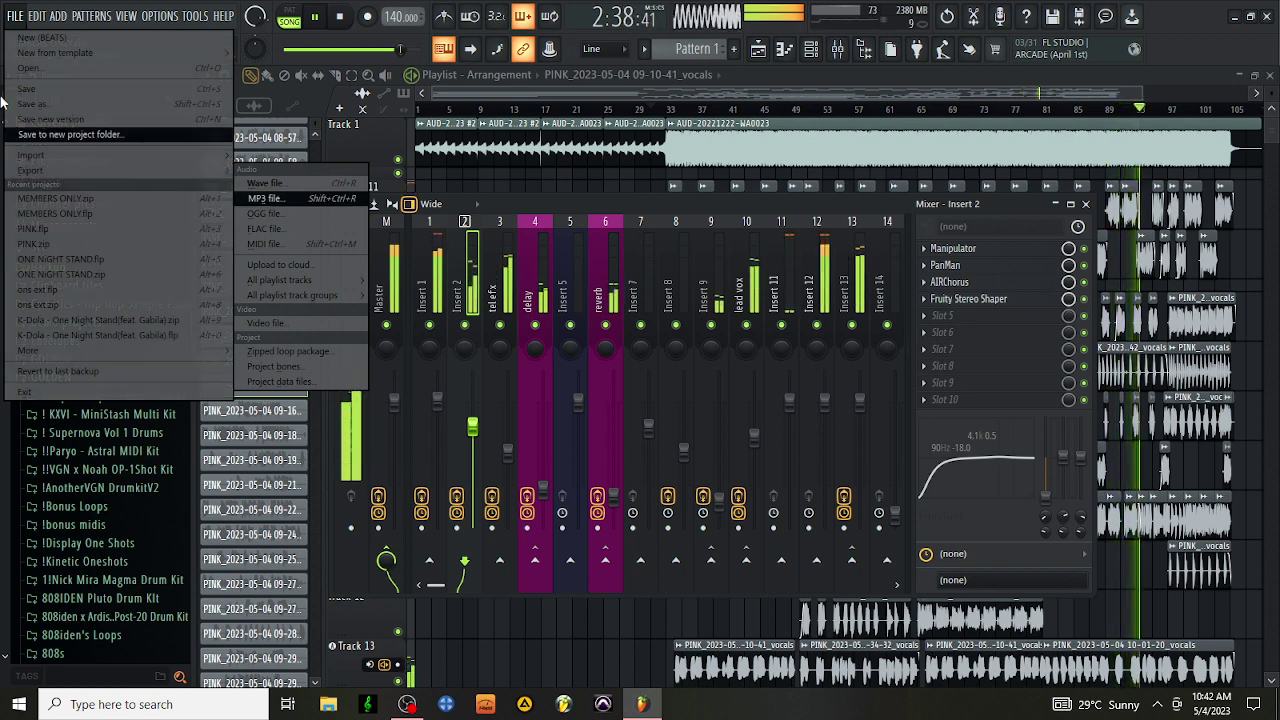
{"action": "left_click", "coordinate": [52, 100]}
{"action": "left_click", "coordinate": [282, 346]}
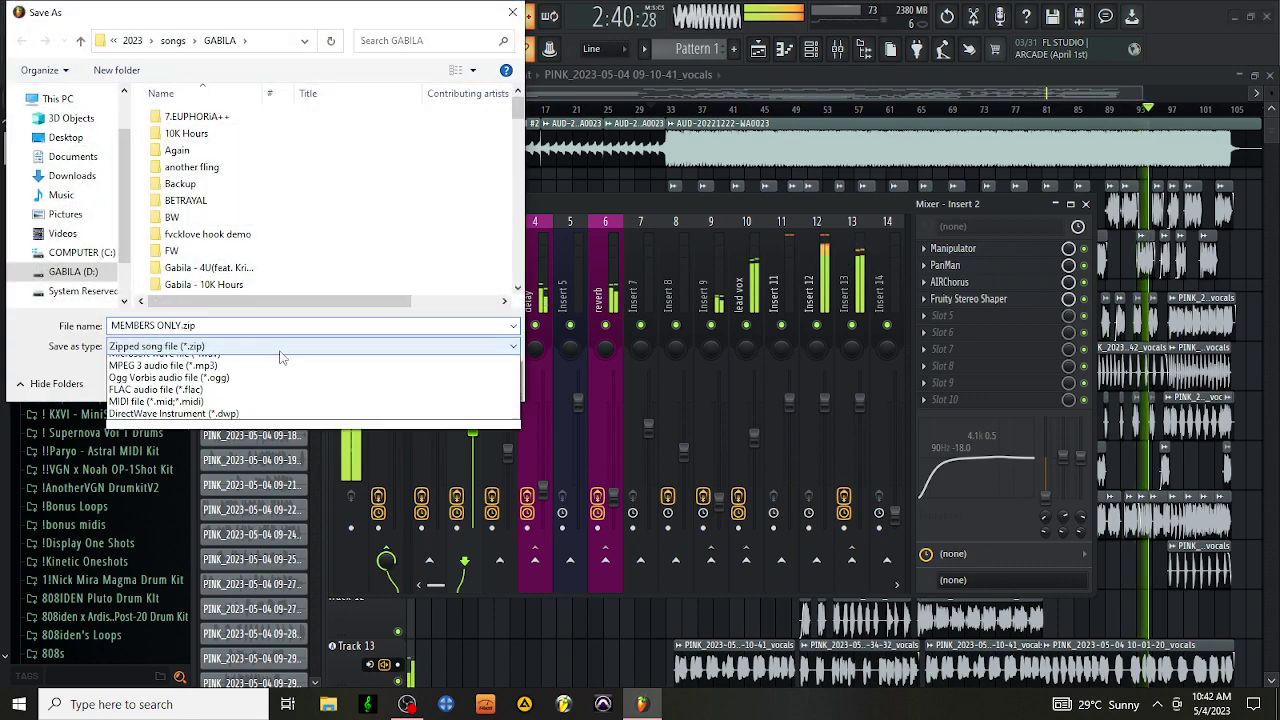
{"action": "scroll", "coordinate": [282, 380], "scroll_direction": "up", "scroll_amount": 2}
{"action": "left_click", "coordinate": [295, 360]}
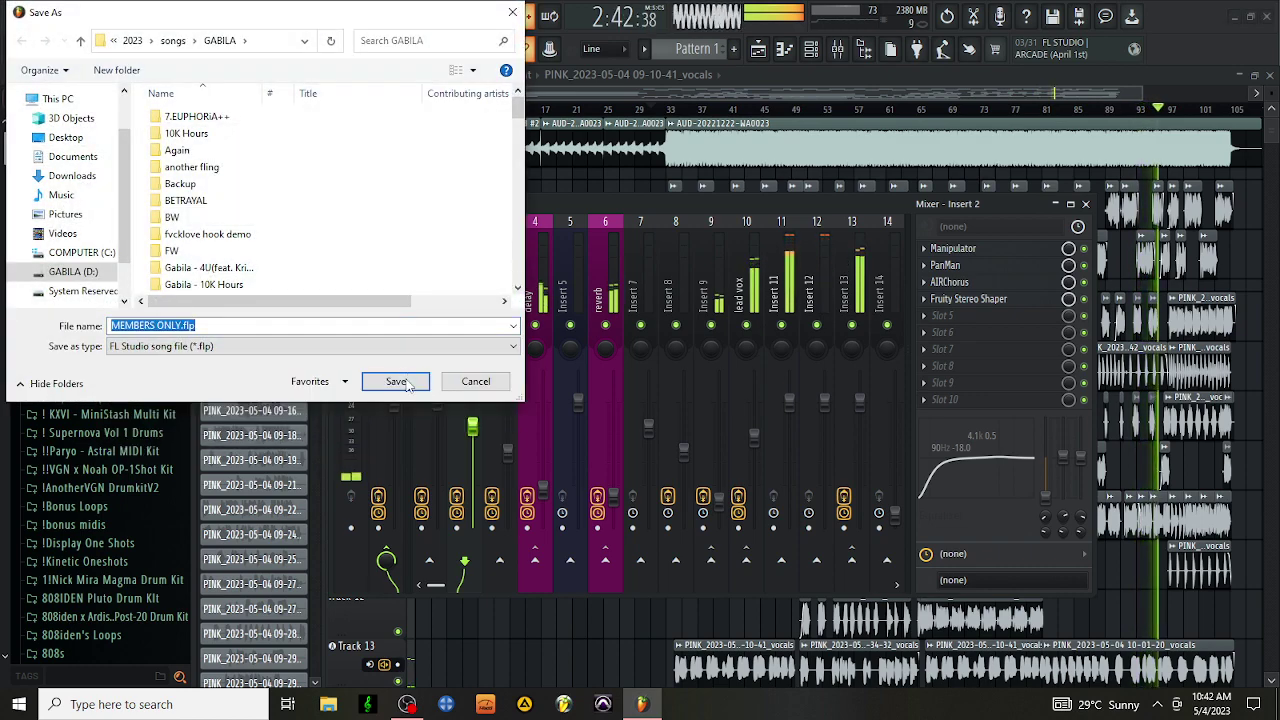
{"action": "left_click", "coordinate": [397, 382]}
{"action": "left_click", "coordinate": [681, 352]}
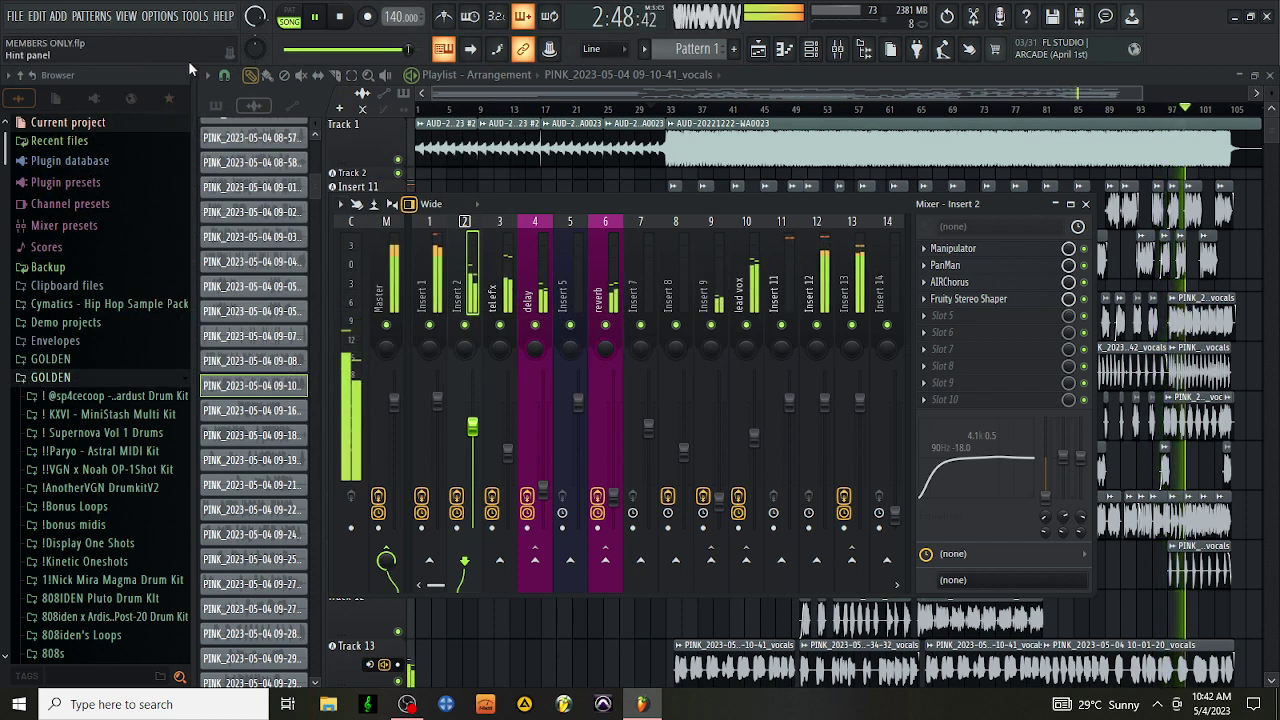
Step: Export the song as MEMBERS ONLY in both WAV and MP3 formats, and run the render in the background
{"action": "left_click", "coordinate": [16, 17]}
{"action": "mouse_move", "coordinate": [128, 170]}
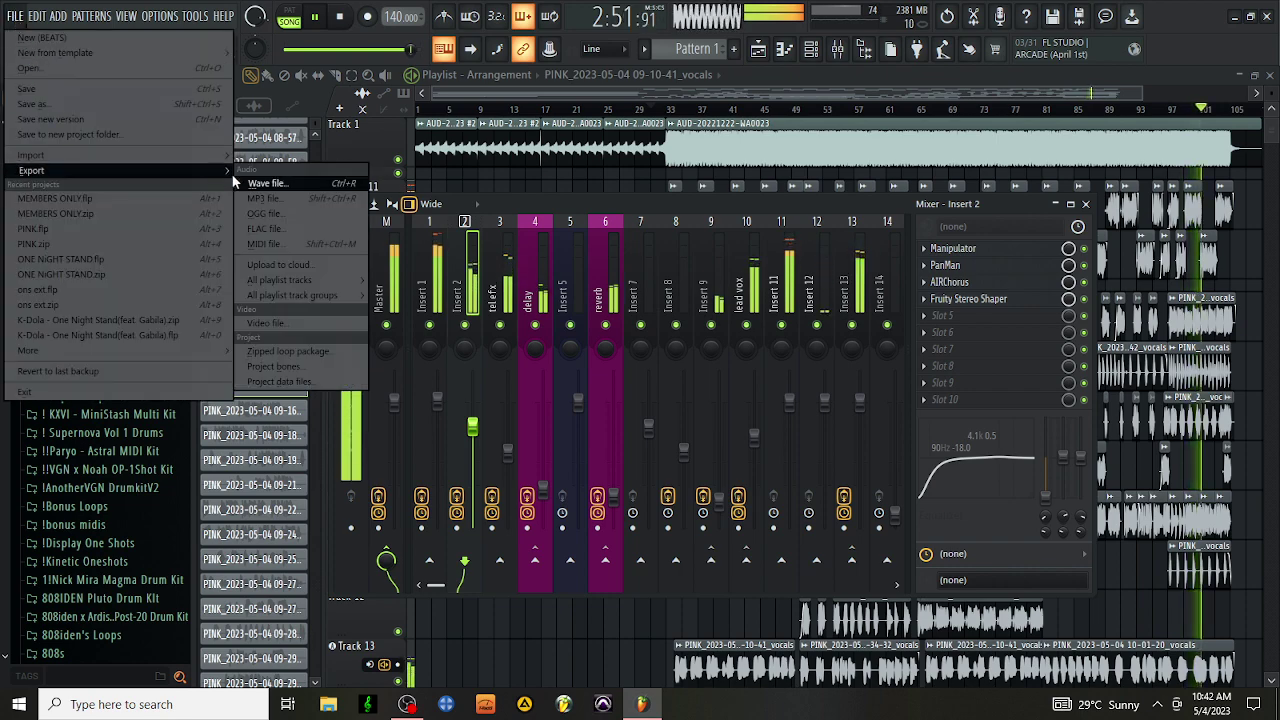
{"action": "left_click", "coordinate": [303, 185]}
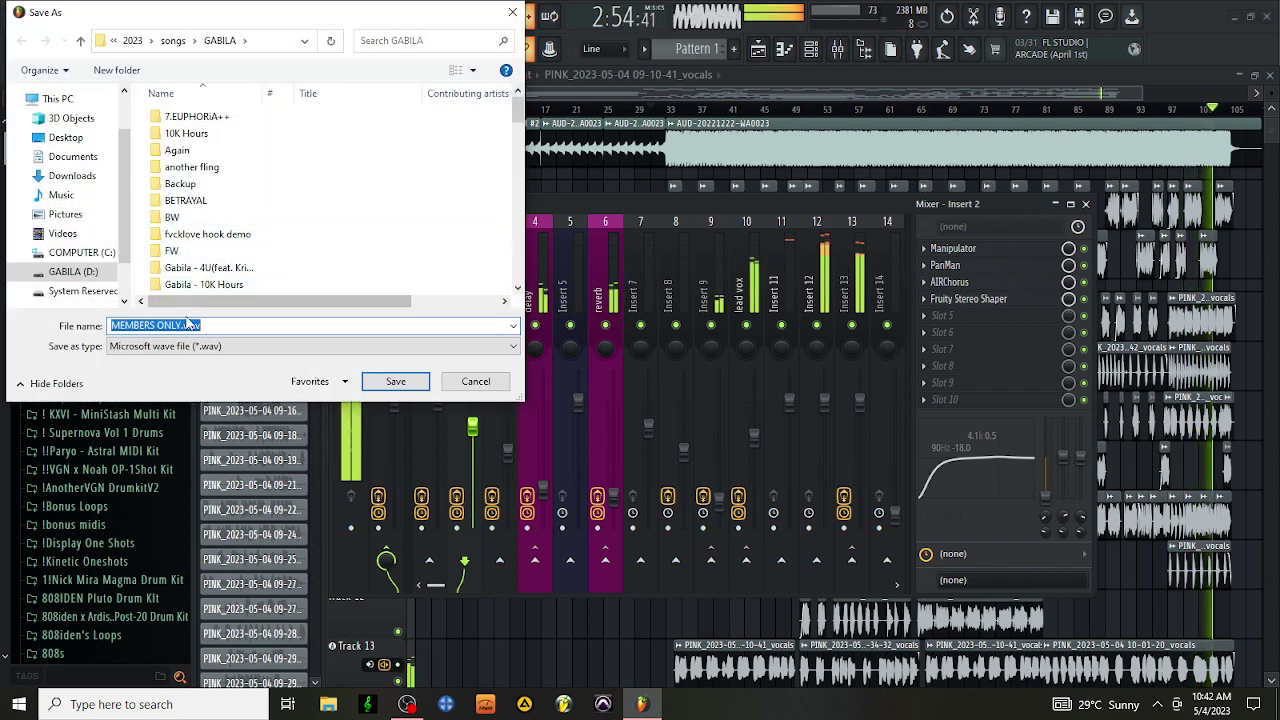
{"action": "left_click", "coordinate": [396, 382]}
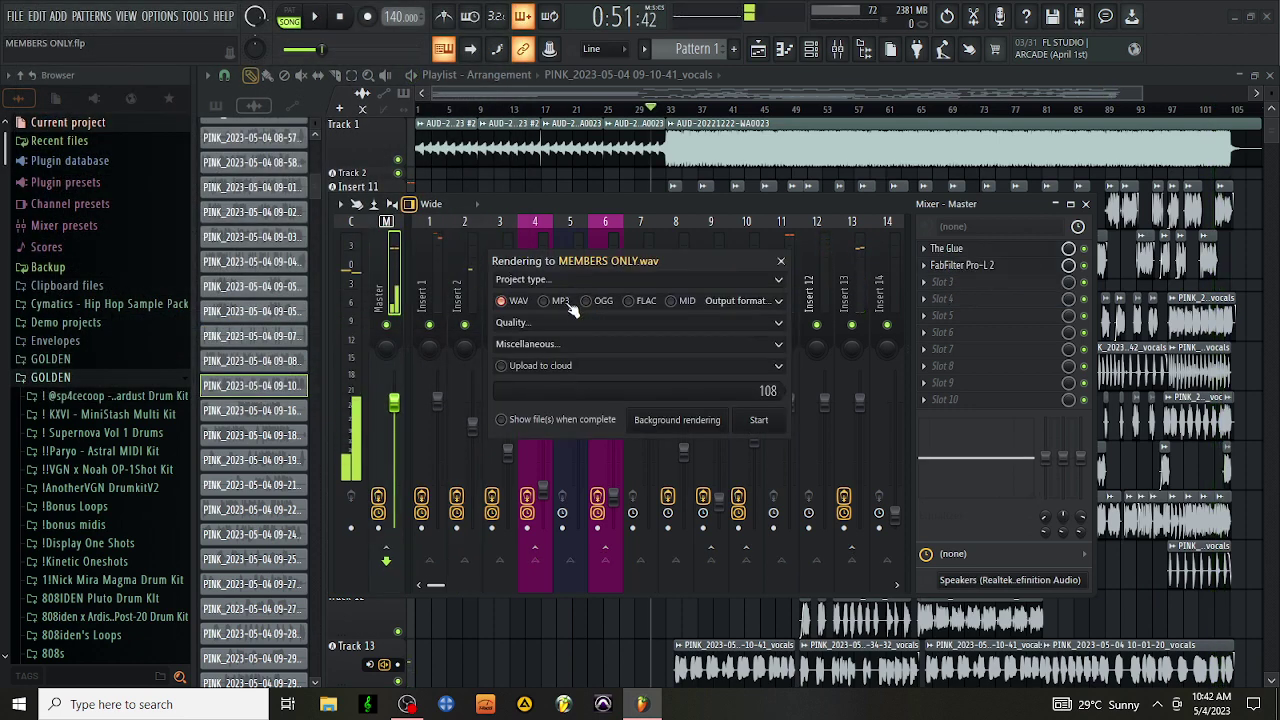
{"action": "left_click", "coordinate": [570, 308]}
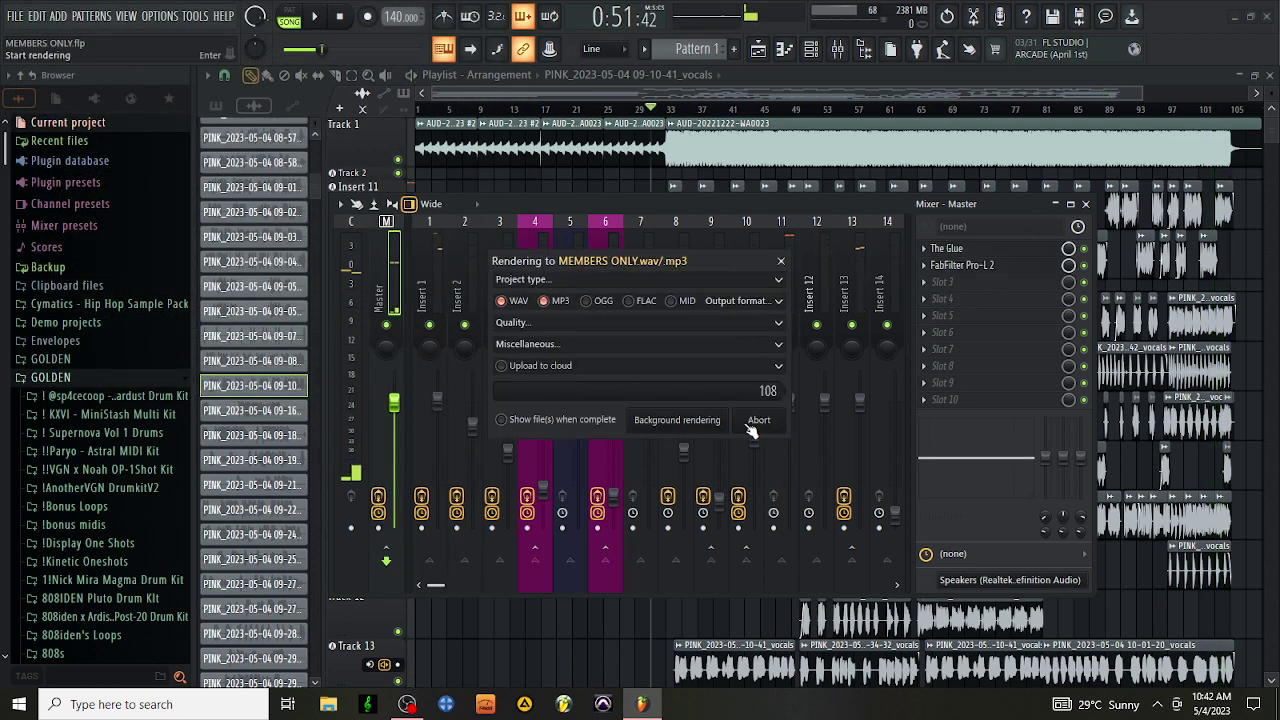
{"action": "left_click", "coordinate": [702, 424]}
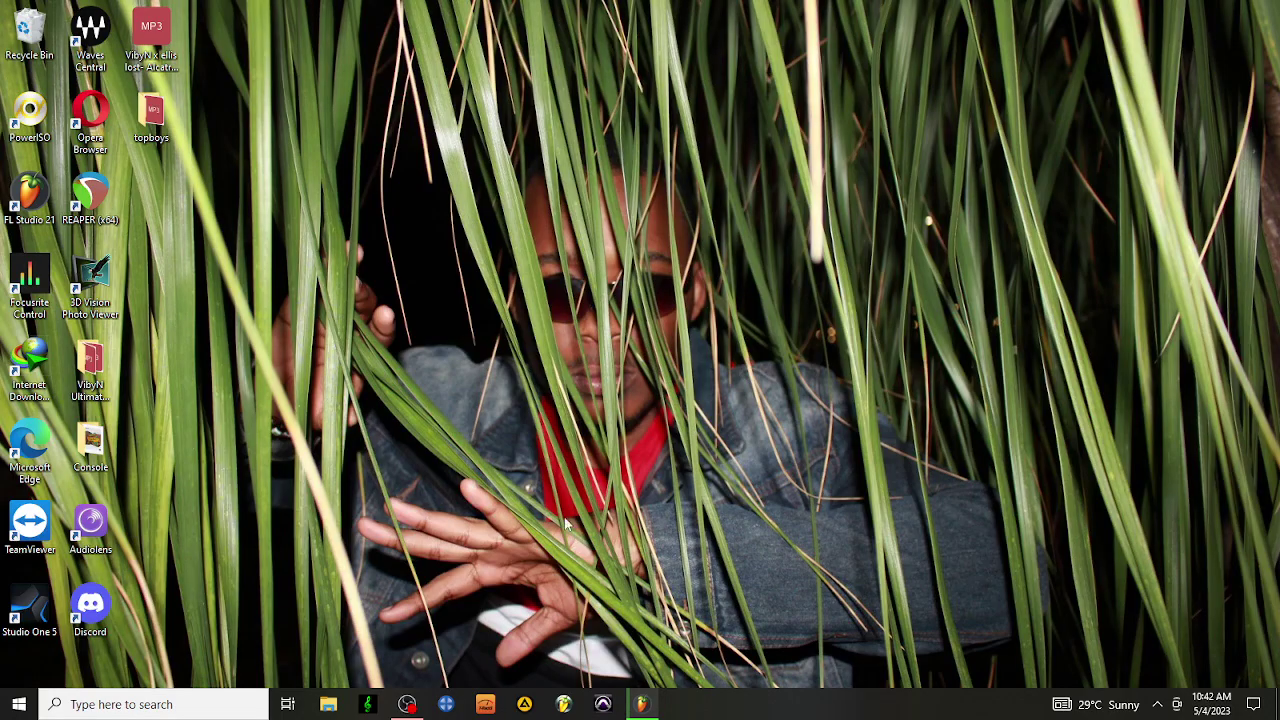